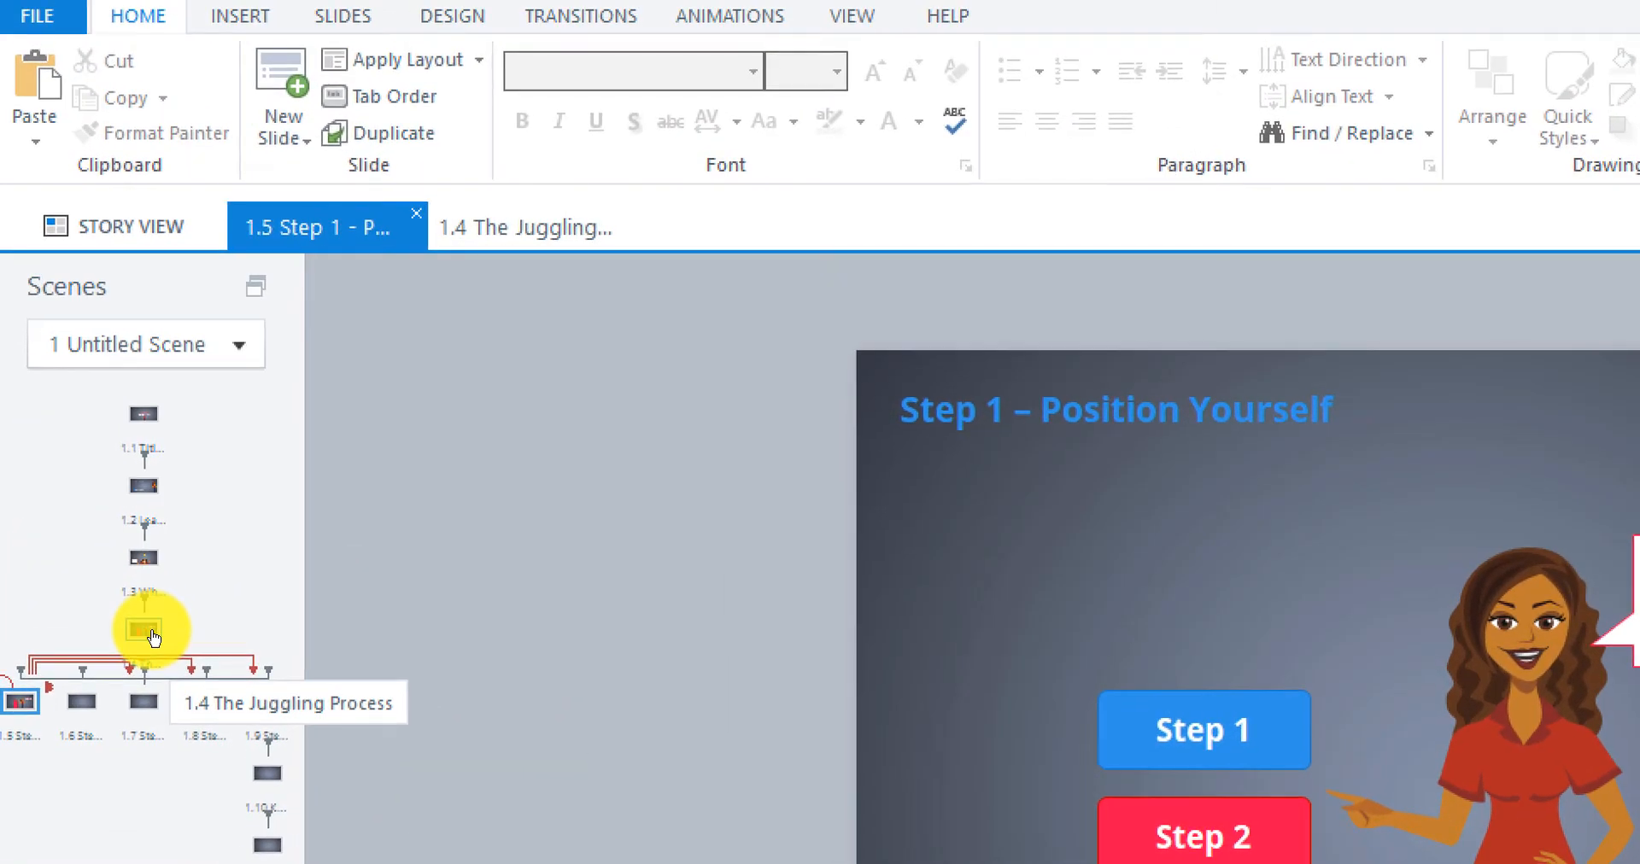
Preview the course and test the Step 1 button on The Juggling Process slide, then return to editing the Step 1 slide
click(154, 638)
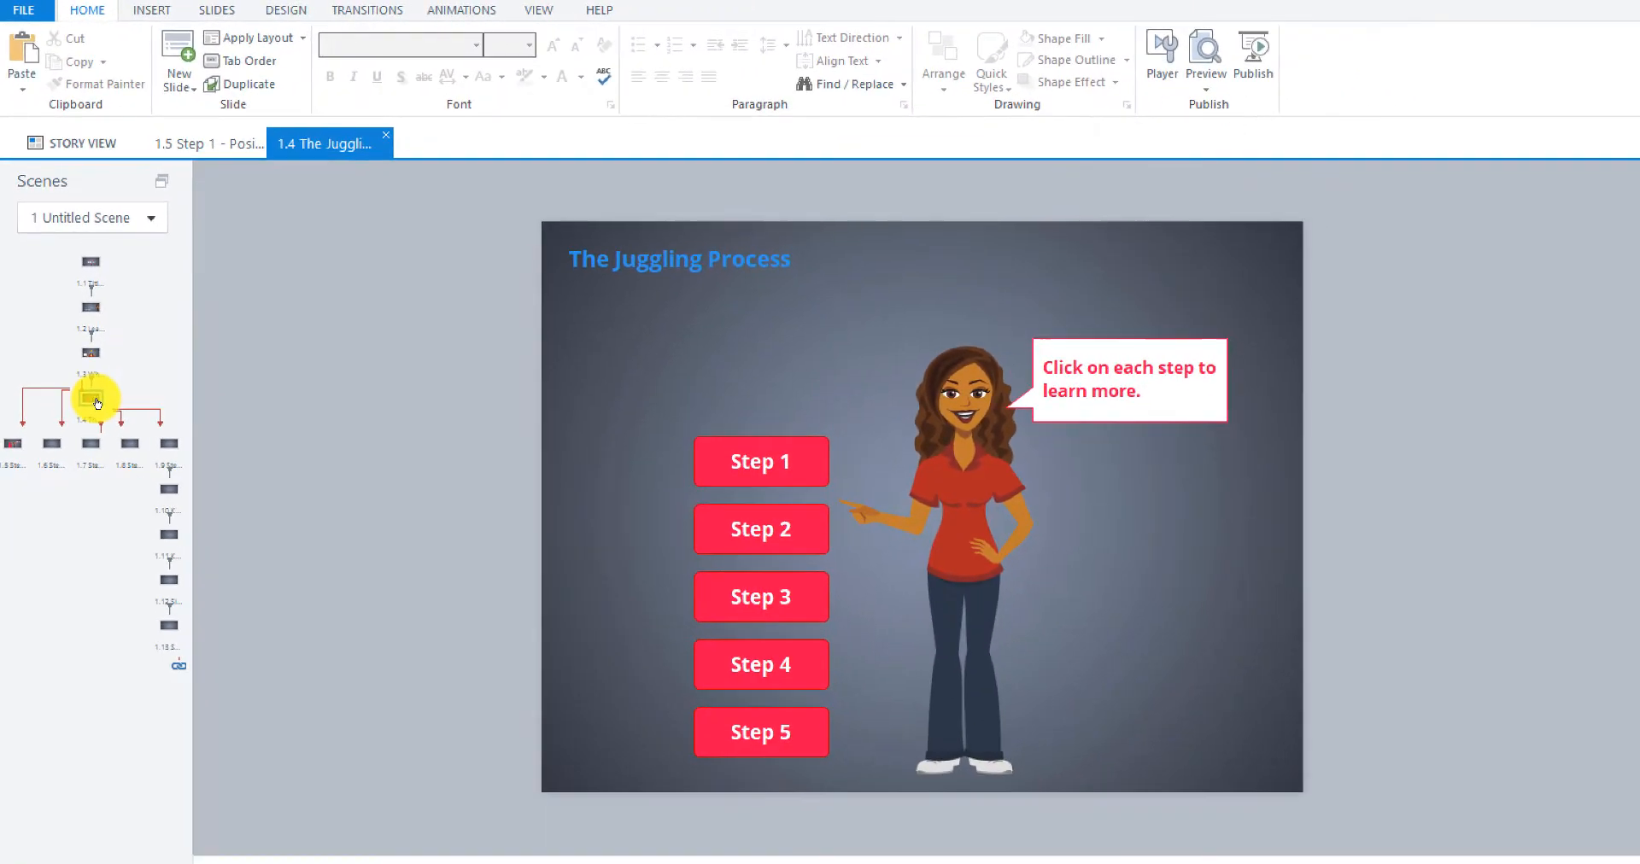
click(14, 444)
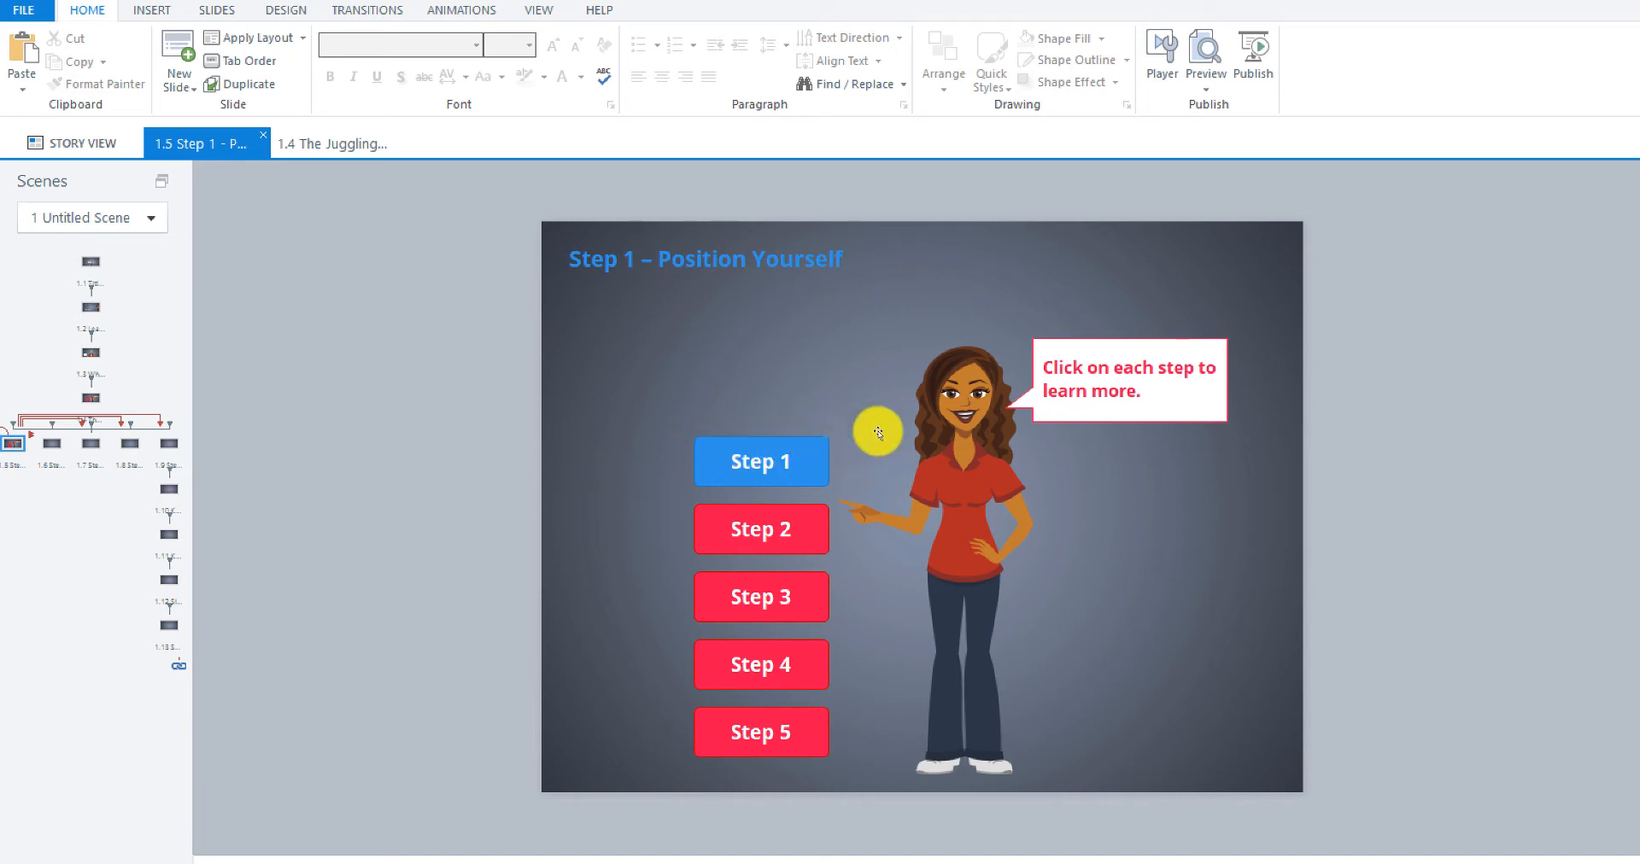
click(1208, 89)
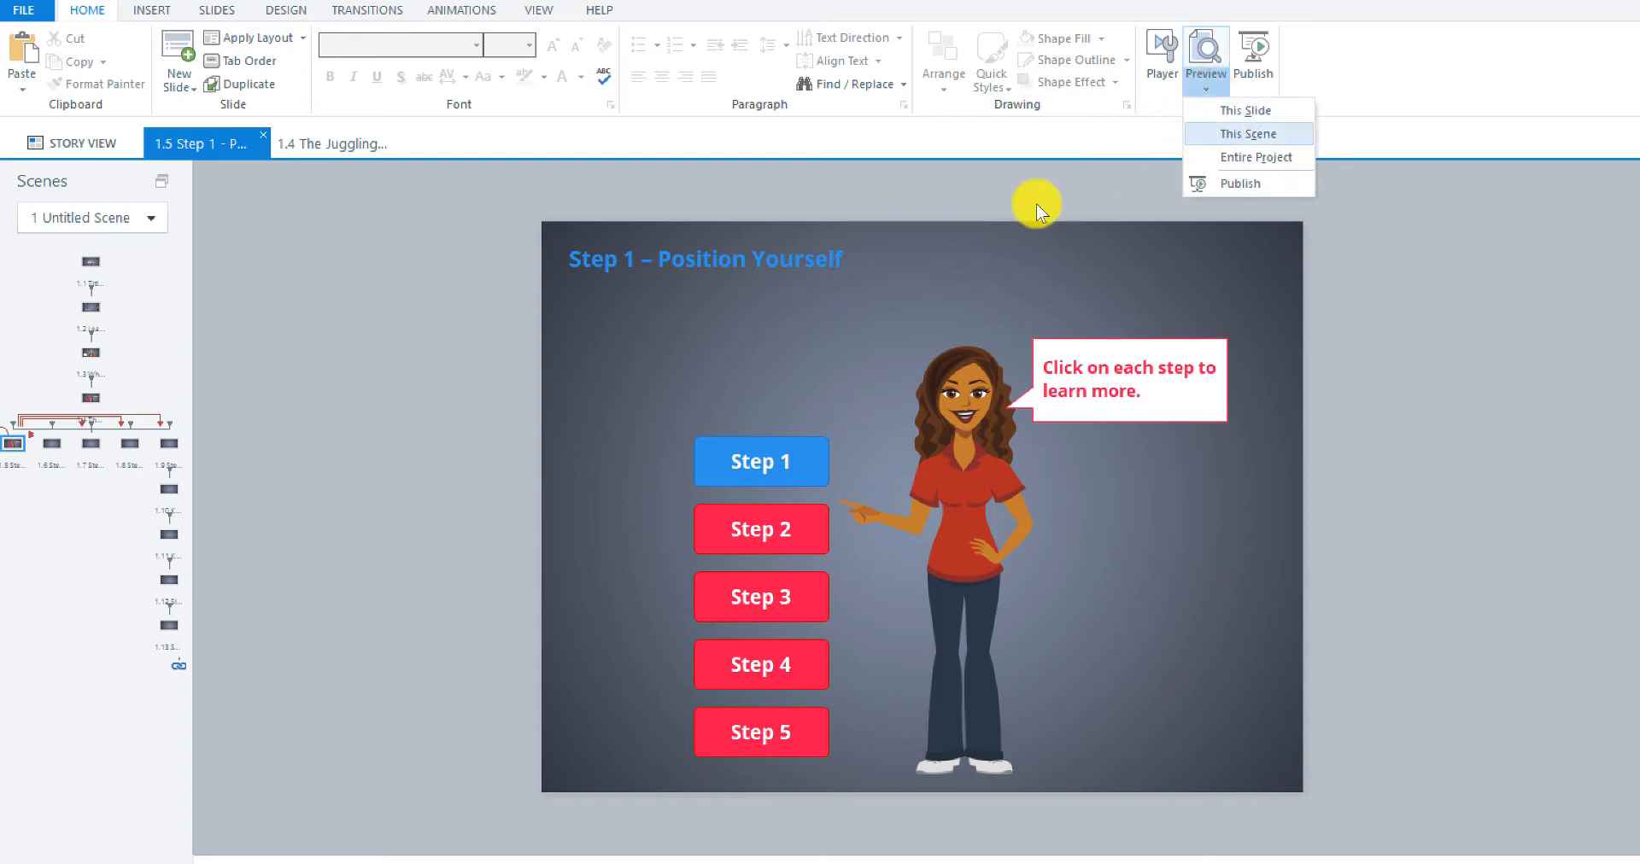
click(1213, 48)
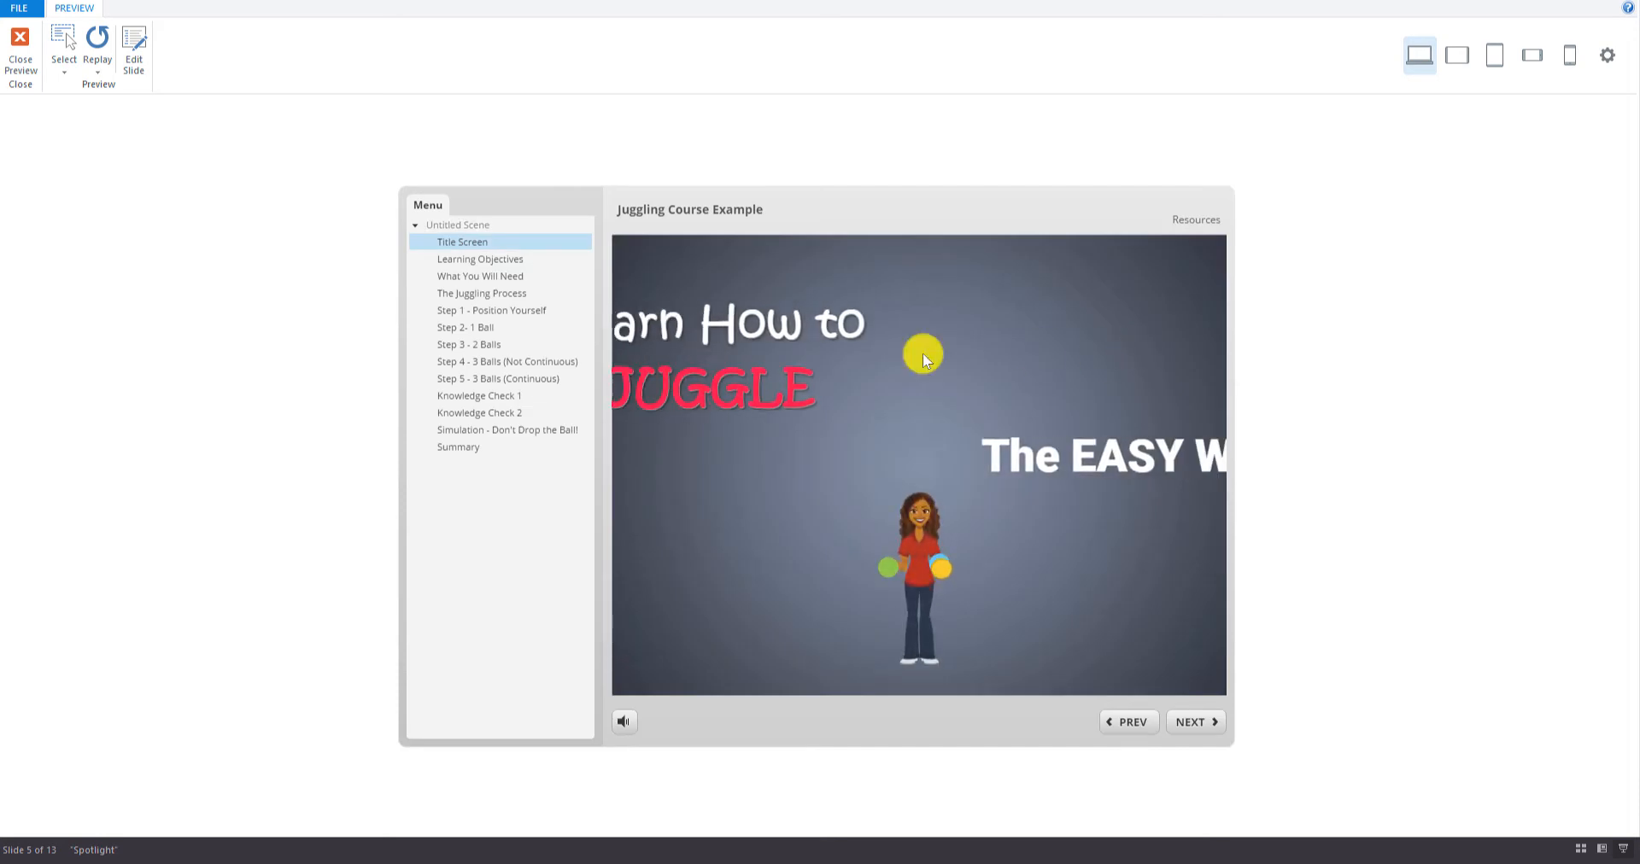
click(516, 294)
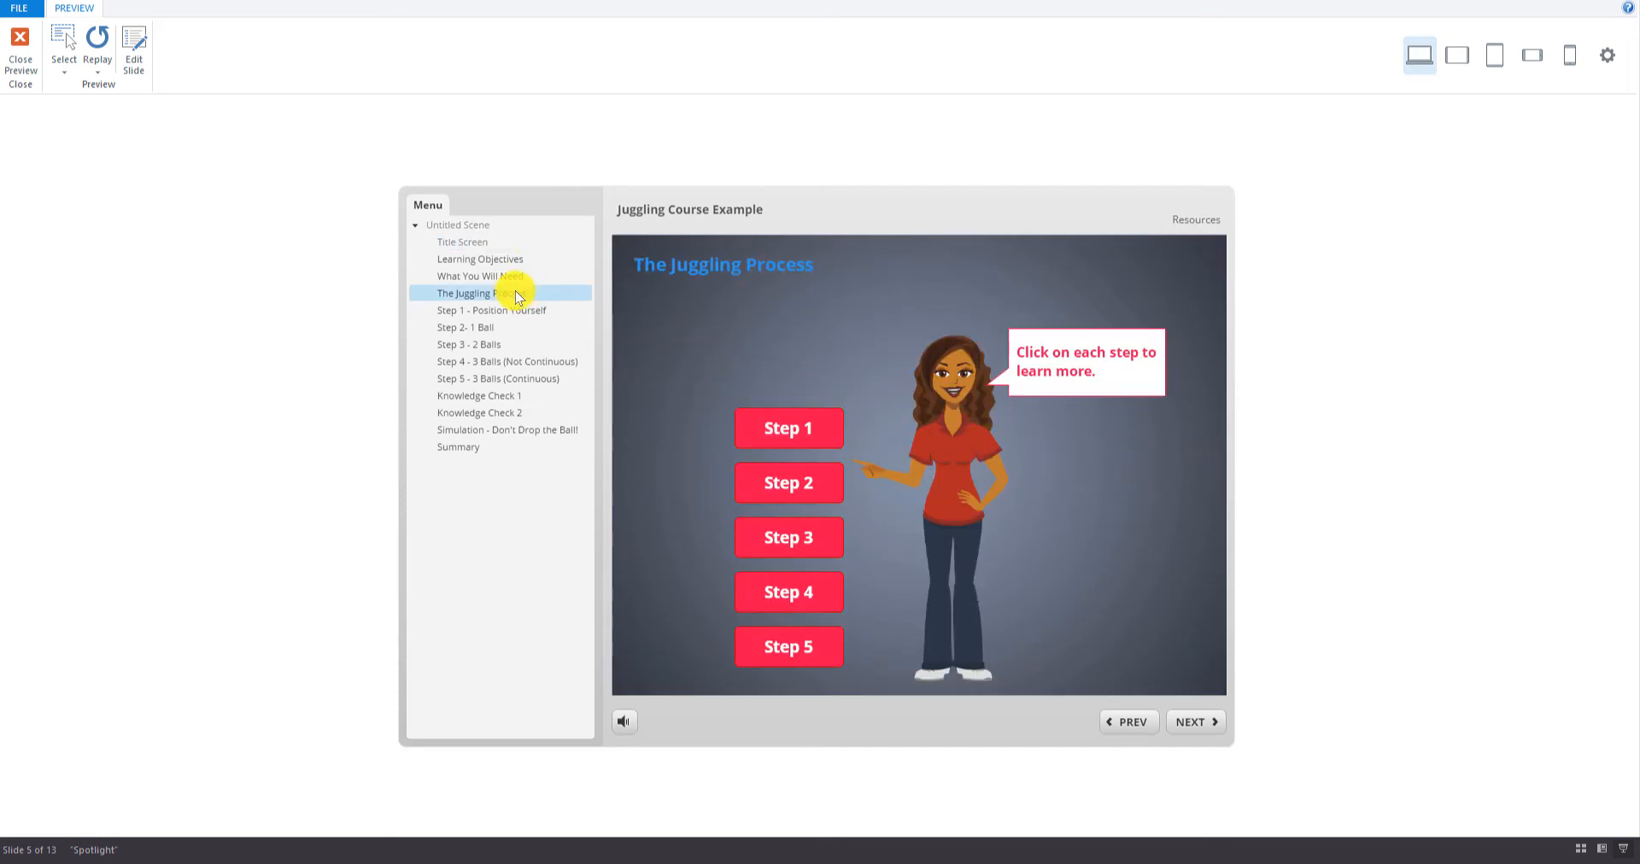
click(784, 433)
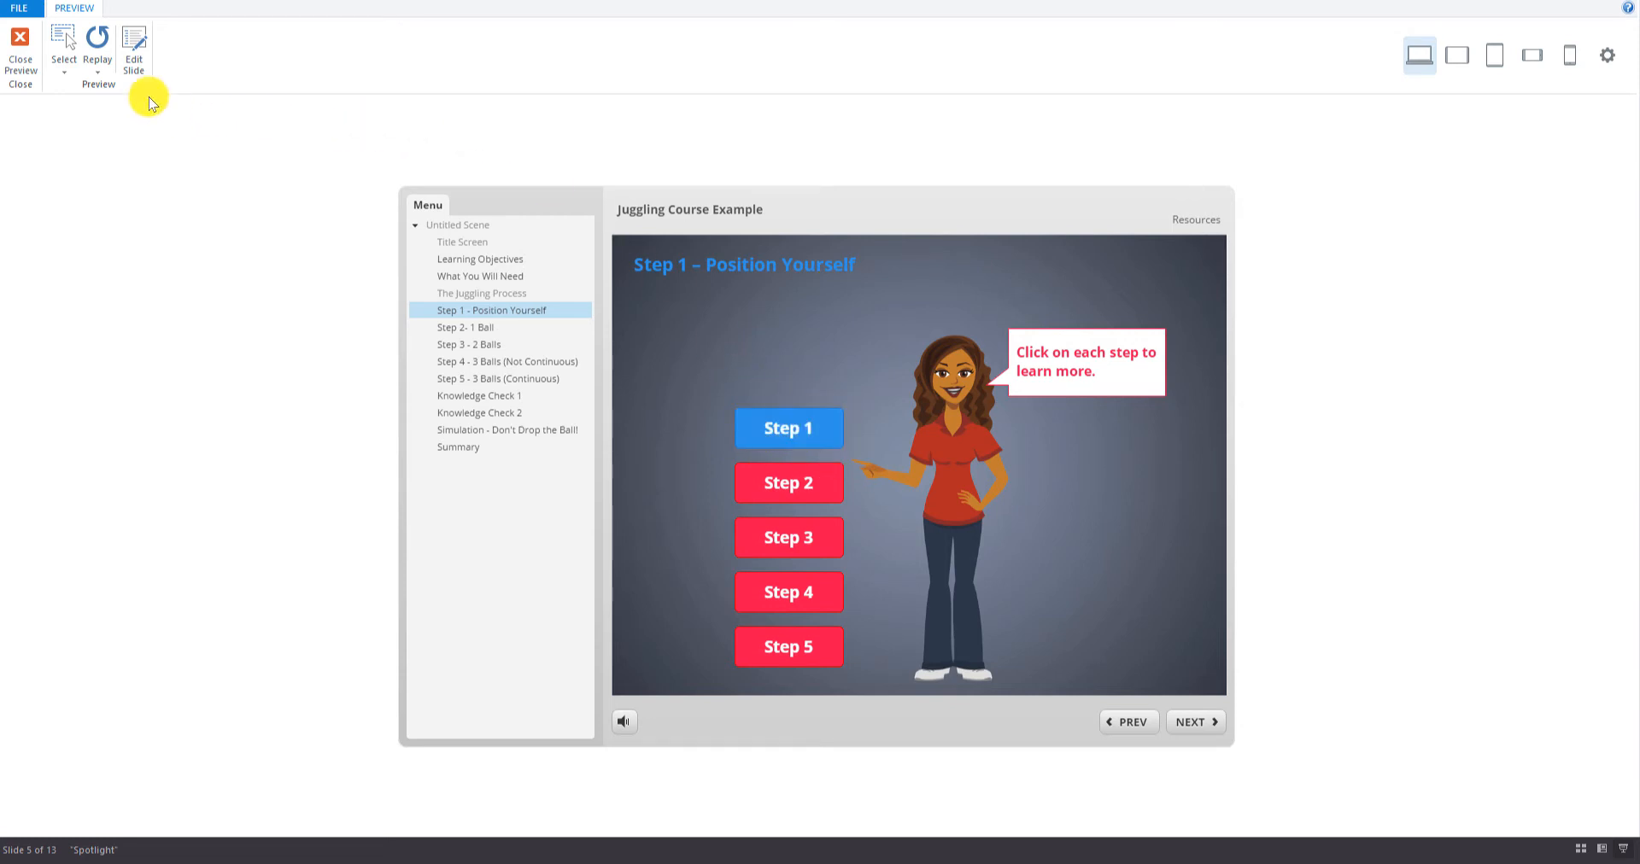
click(22, 39)
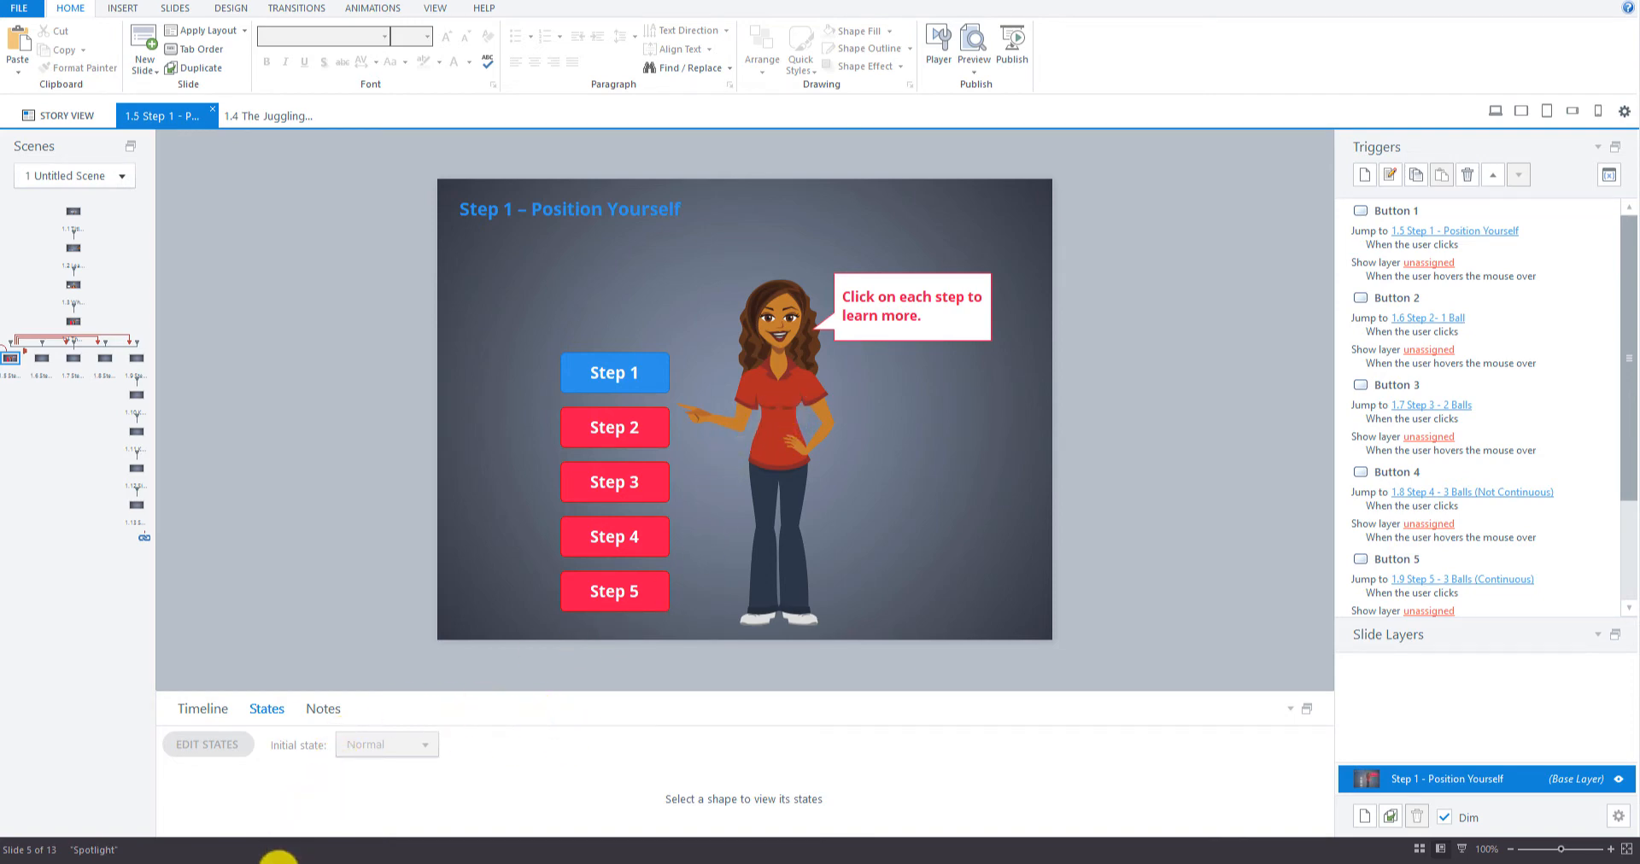
Switch to the PowerPoint storyboard to review the "Step 1 – Position Yourself" specification, then return to Storyline
mouse_move(322, 850)
click(322, 813)
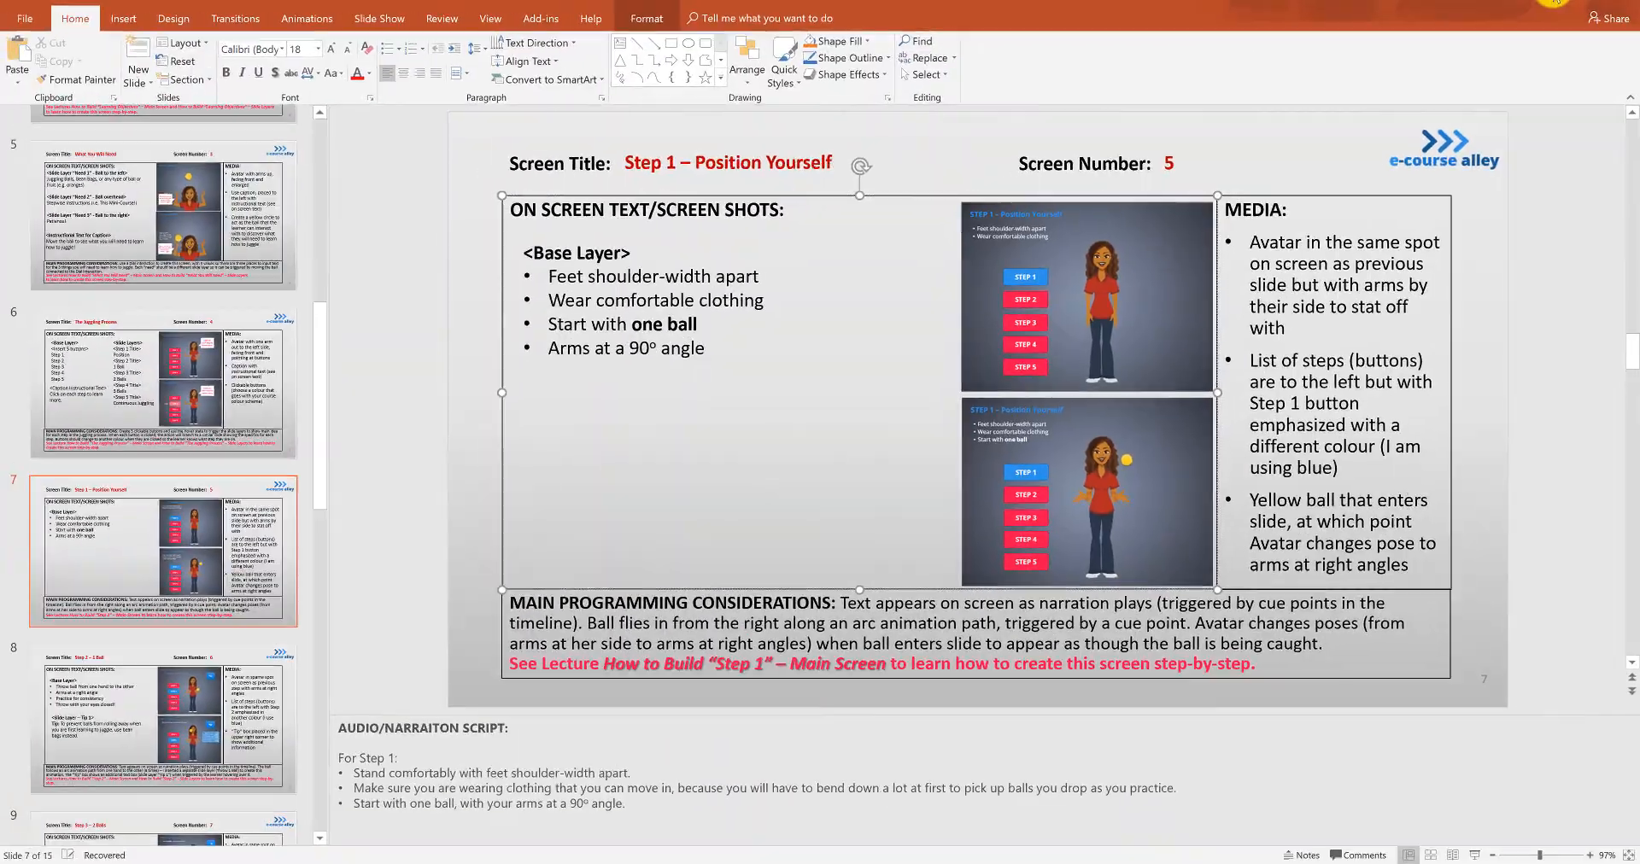
click(1554, 1)
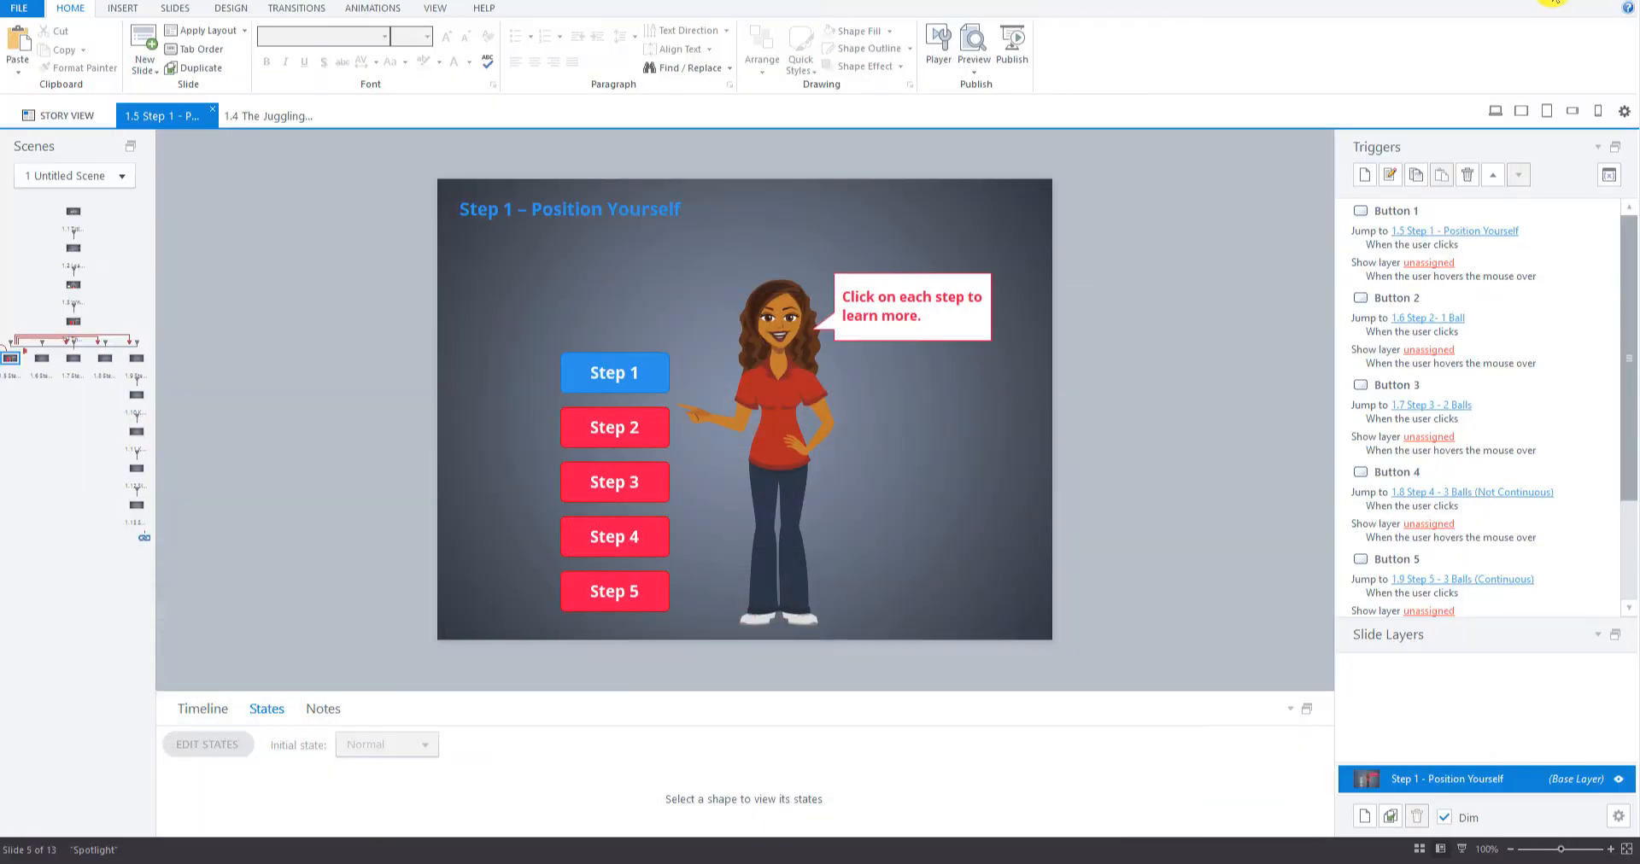
Change the avatar's pose on the Step 1 slide to "Arms down at sides"
click(778, 433)
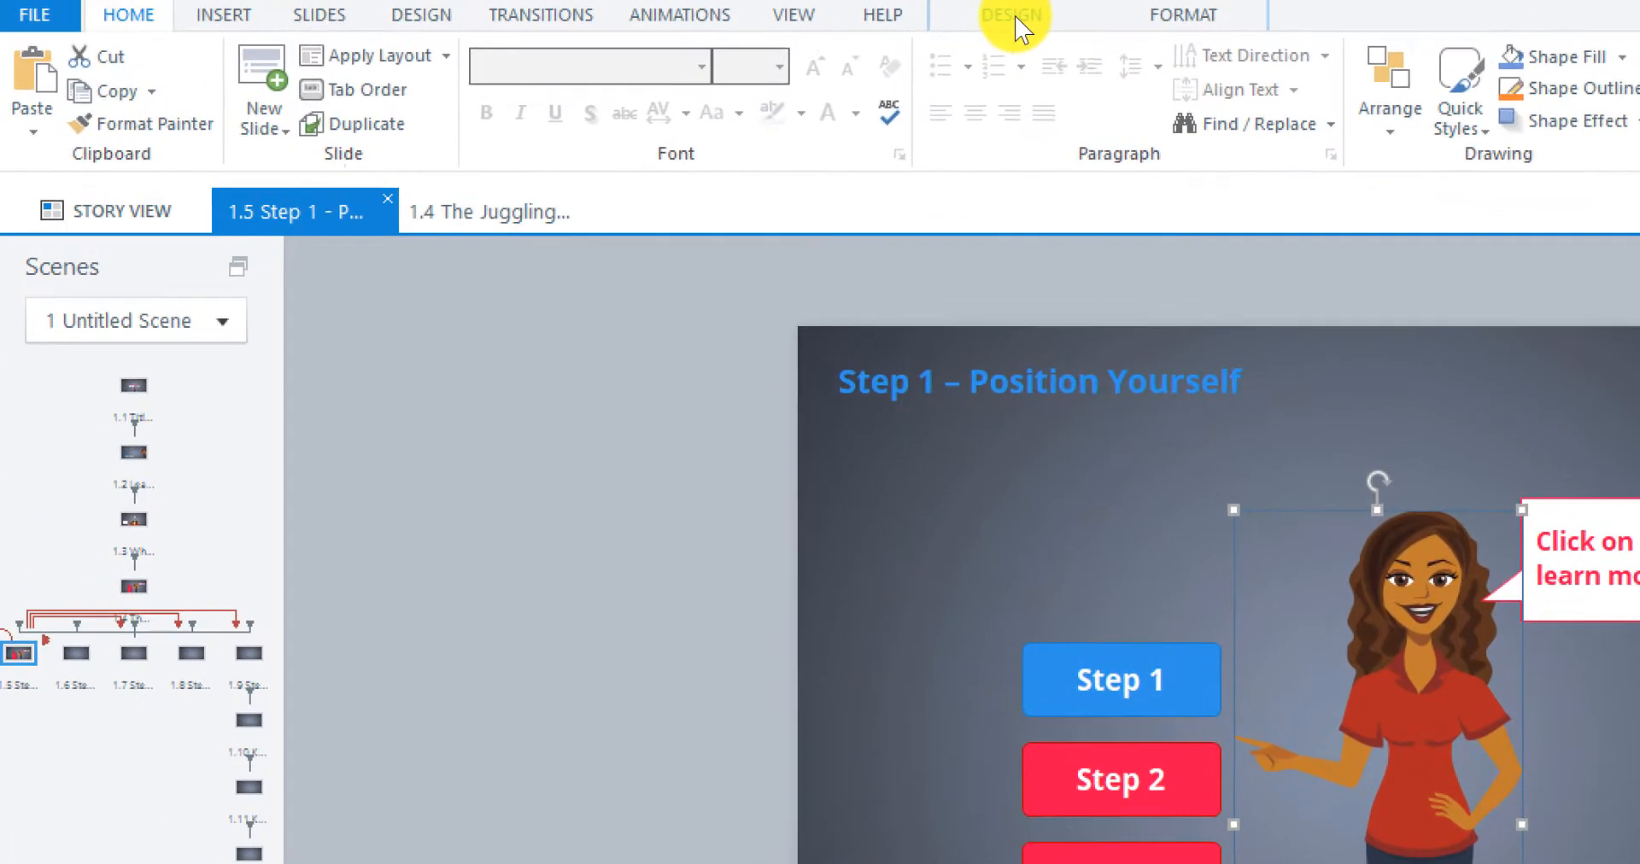
click(1017, 24)
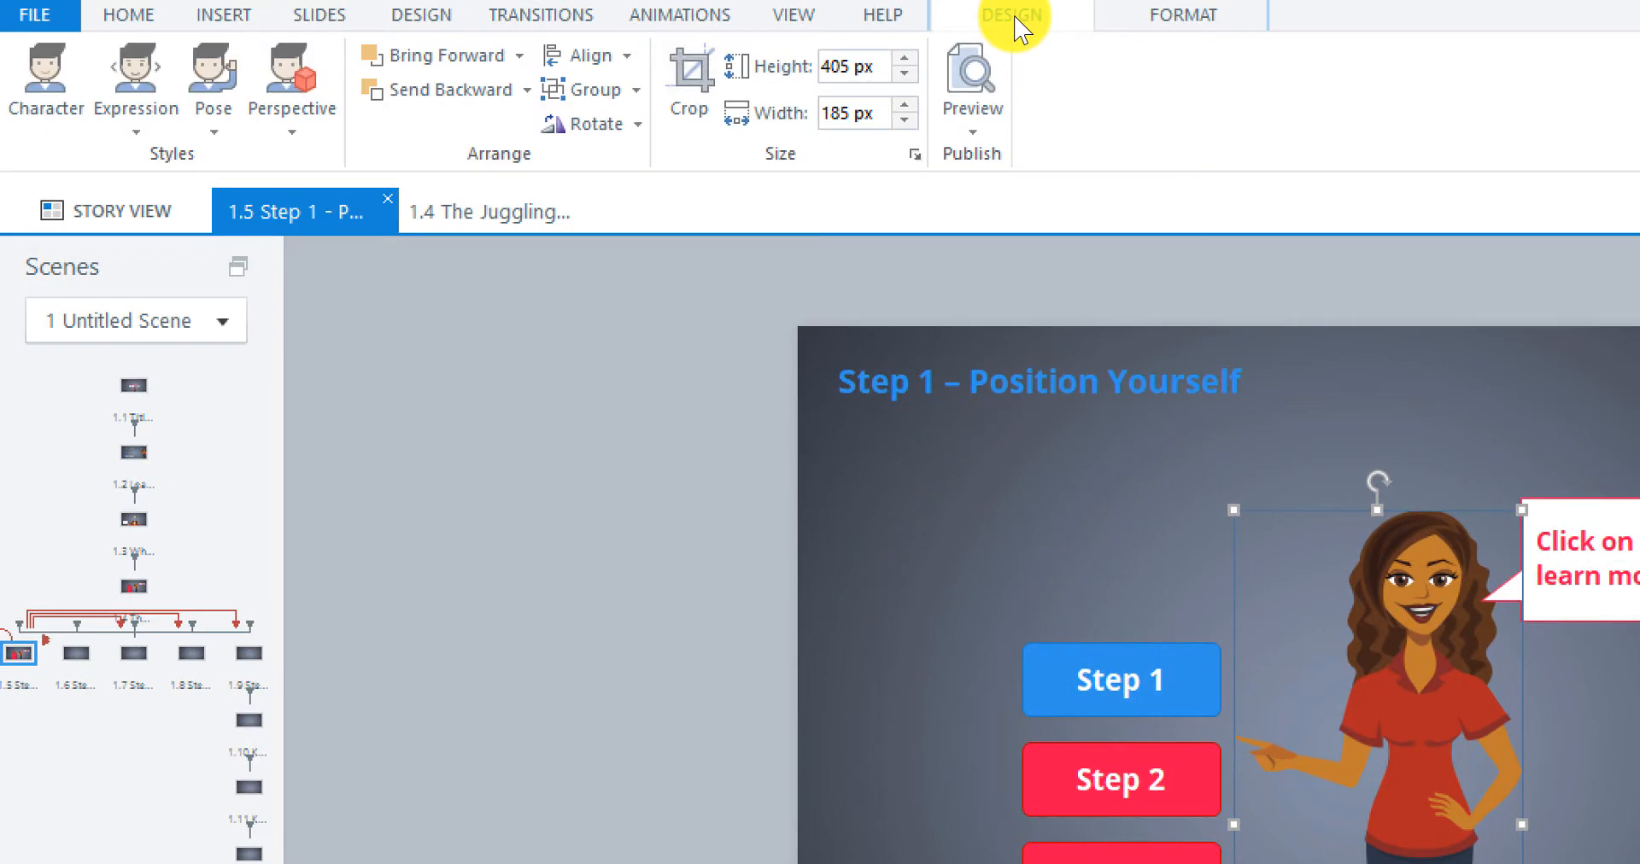
click(213, 136)
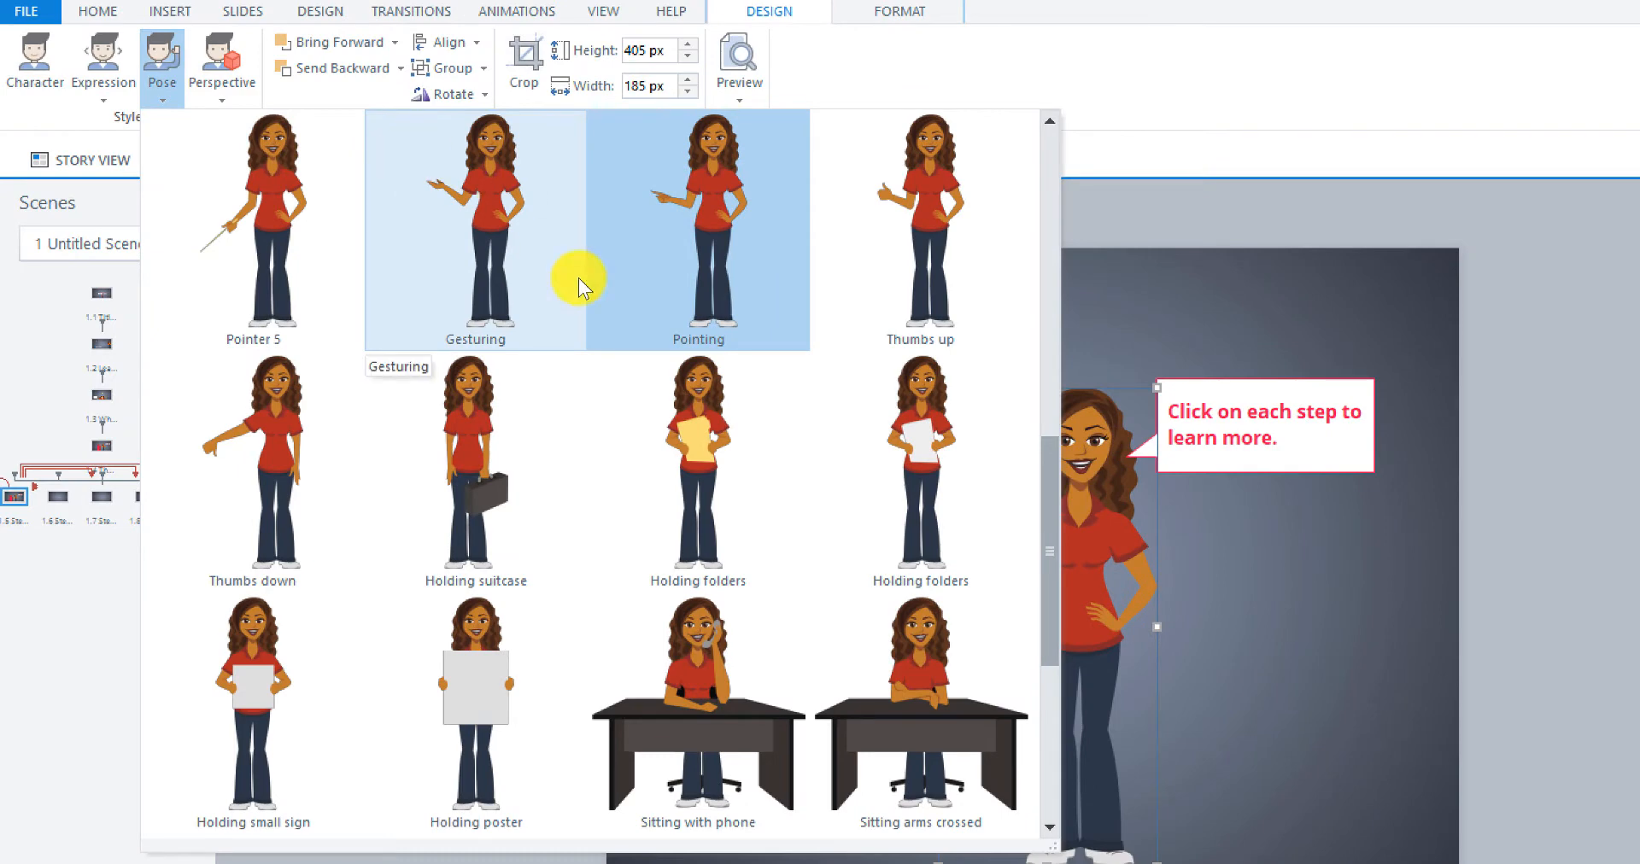
scroll(808, 435, up, 6)
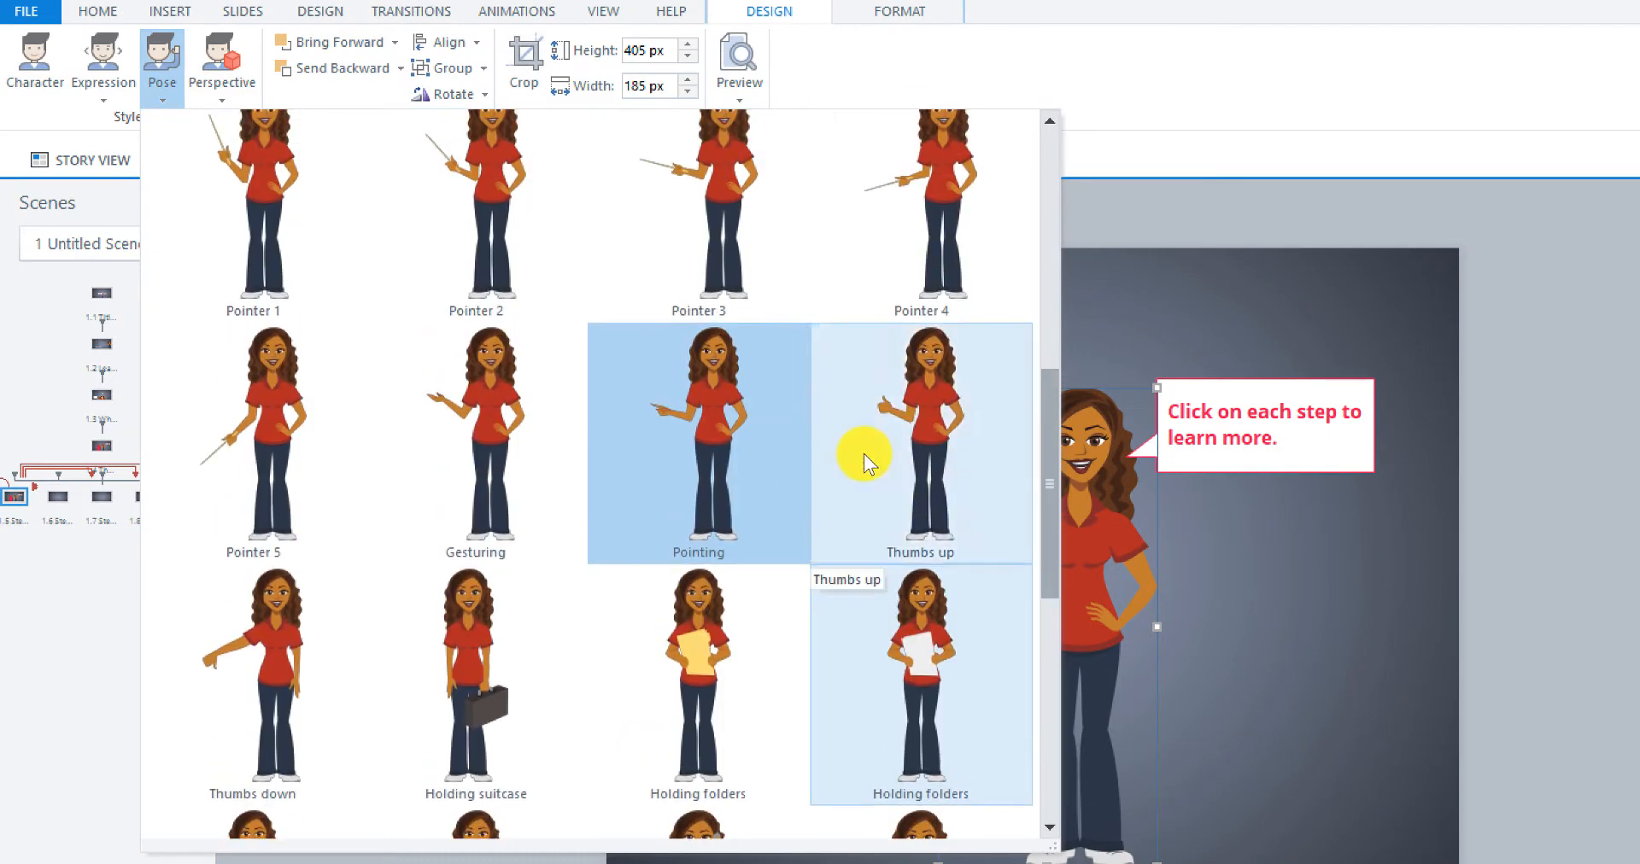
scroll(858, 437, up, 3)
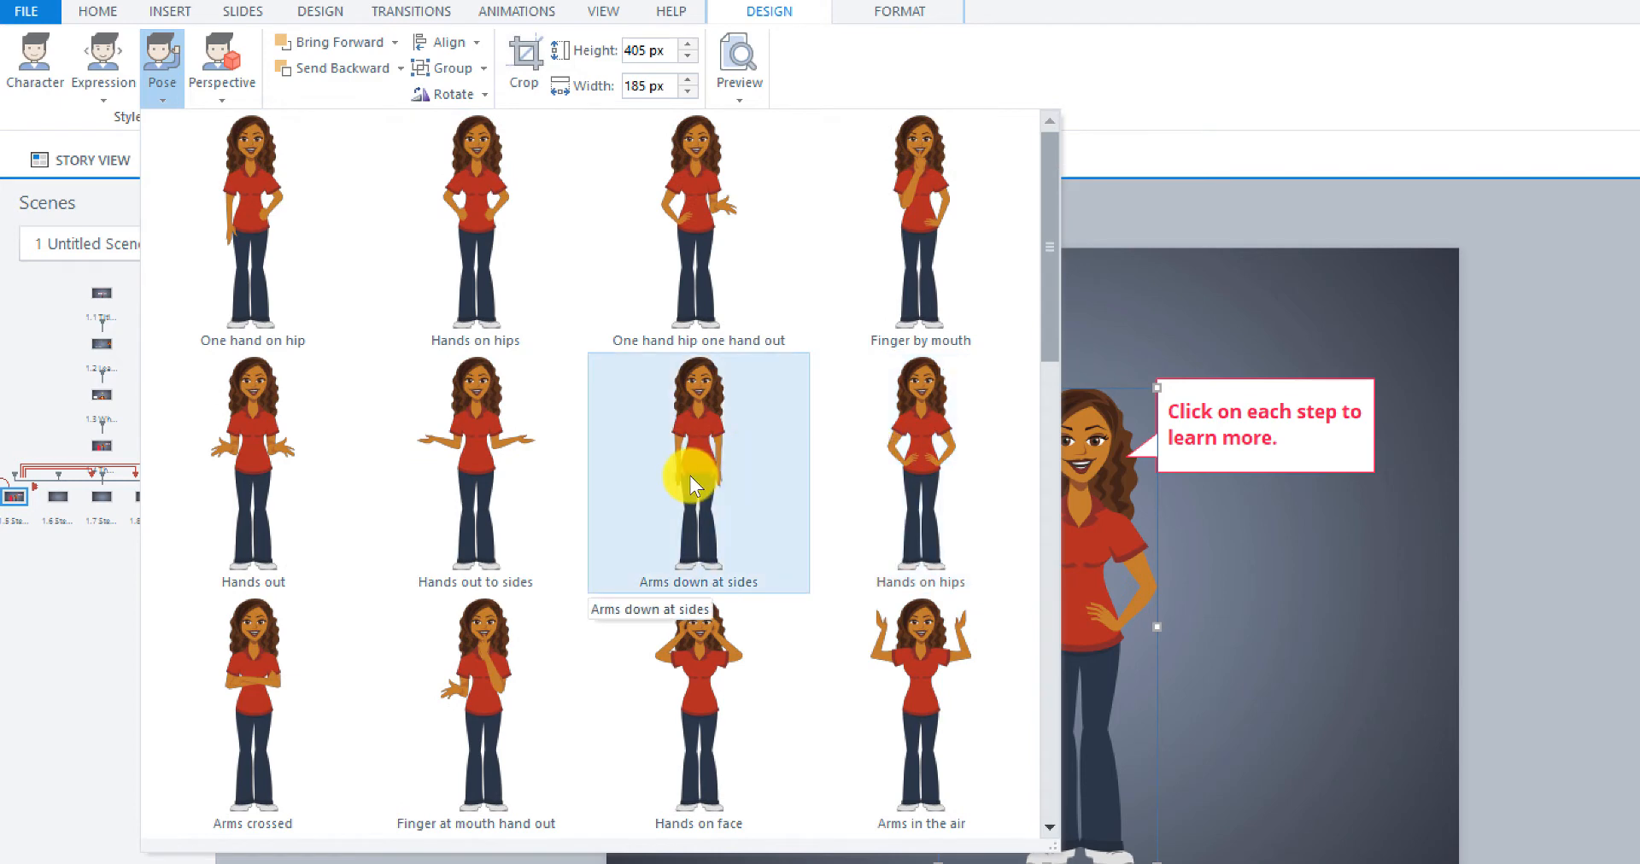
click(715, 464)
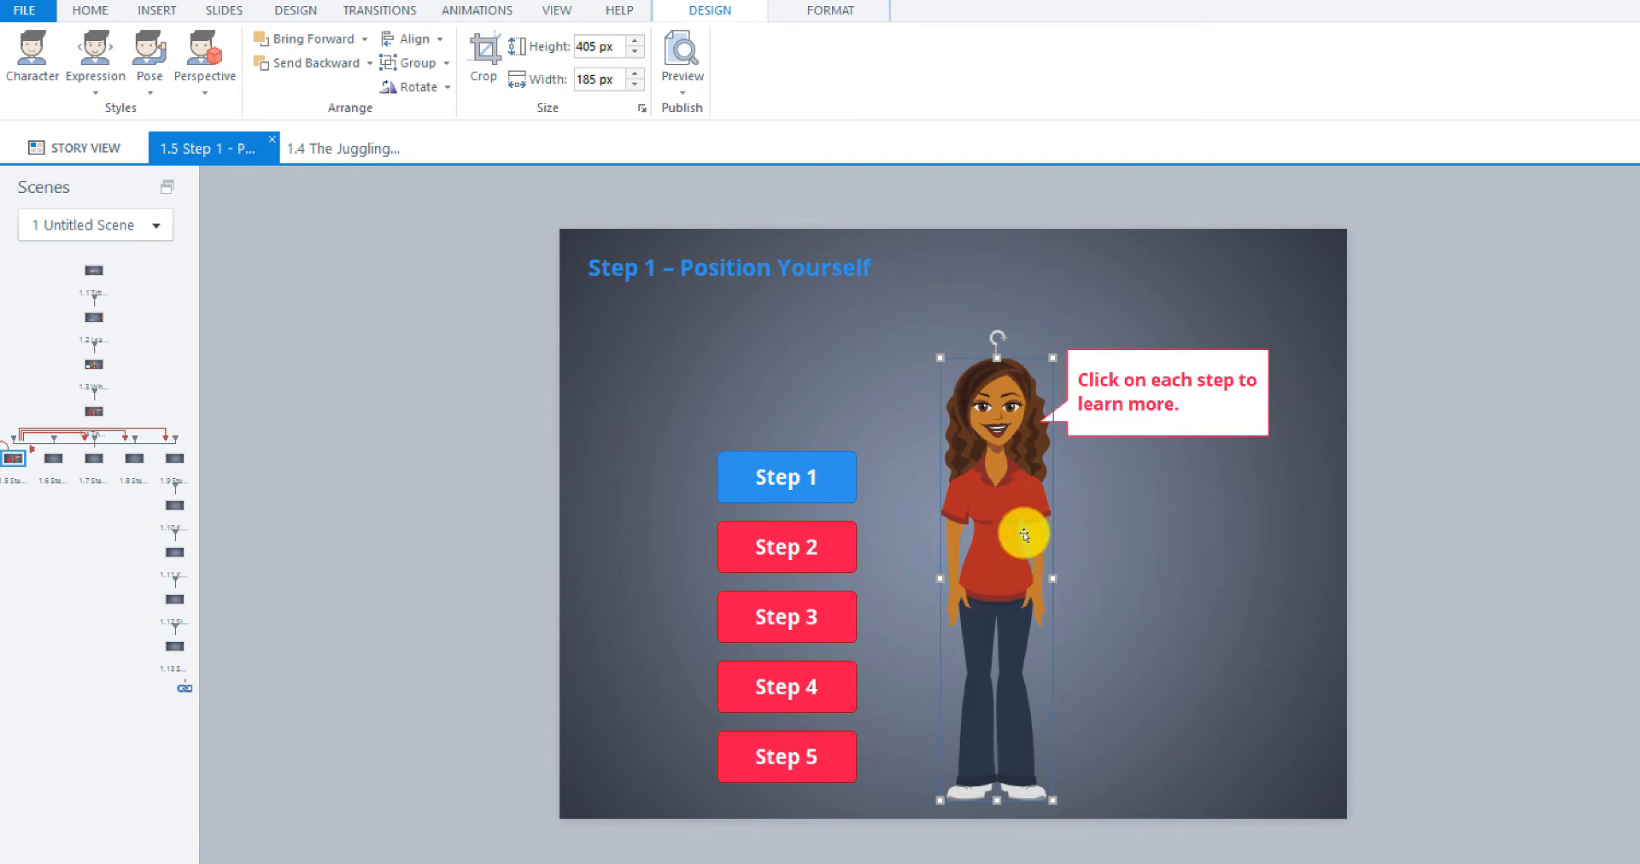
click(1181, 535)
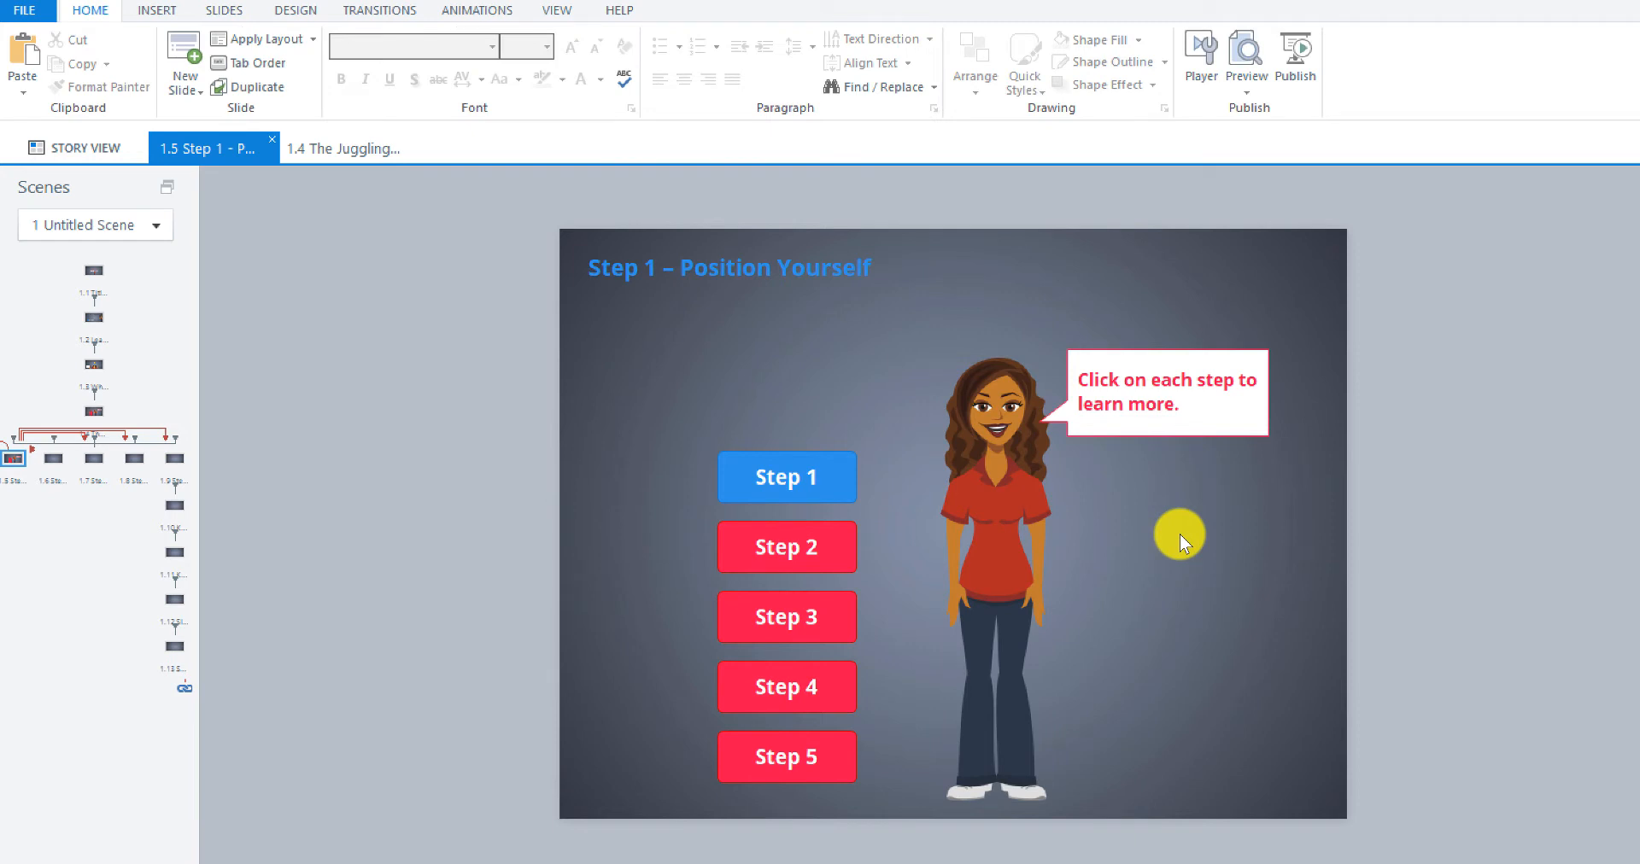
Paste a copy of the avatar, place it beside the original, and look up the original's position on the slide
key(ctrl+v)
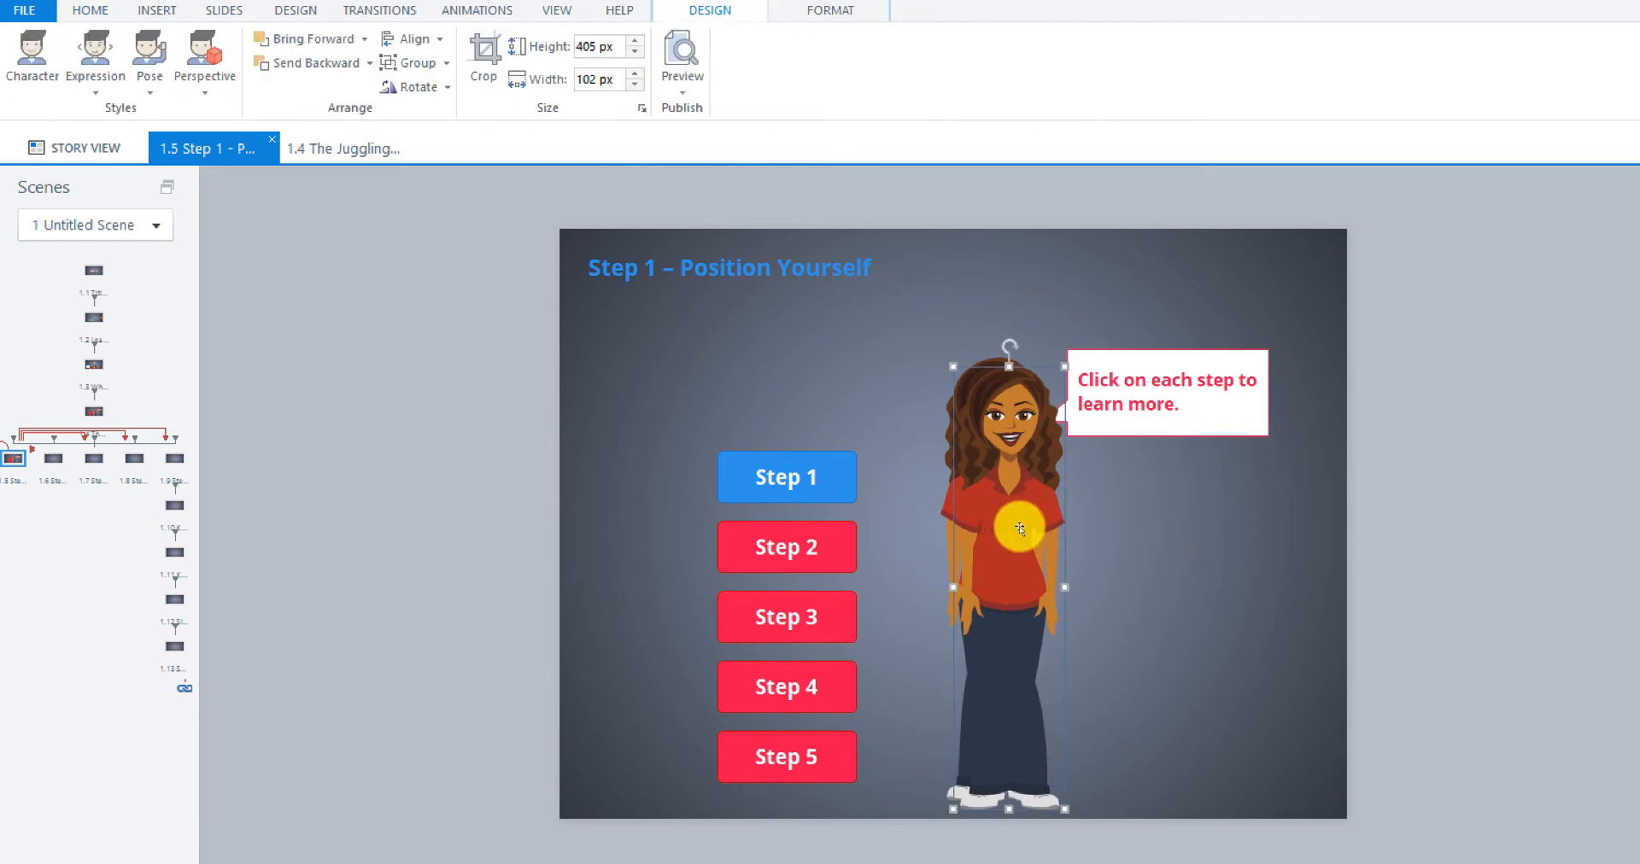
drag(1020, 529, 1115, 520)
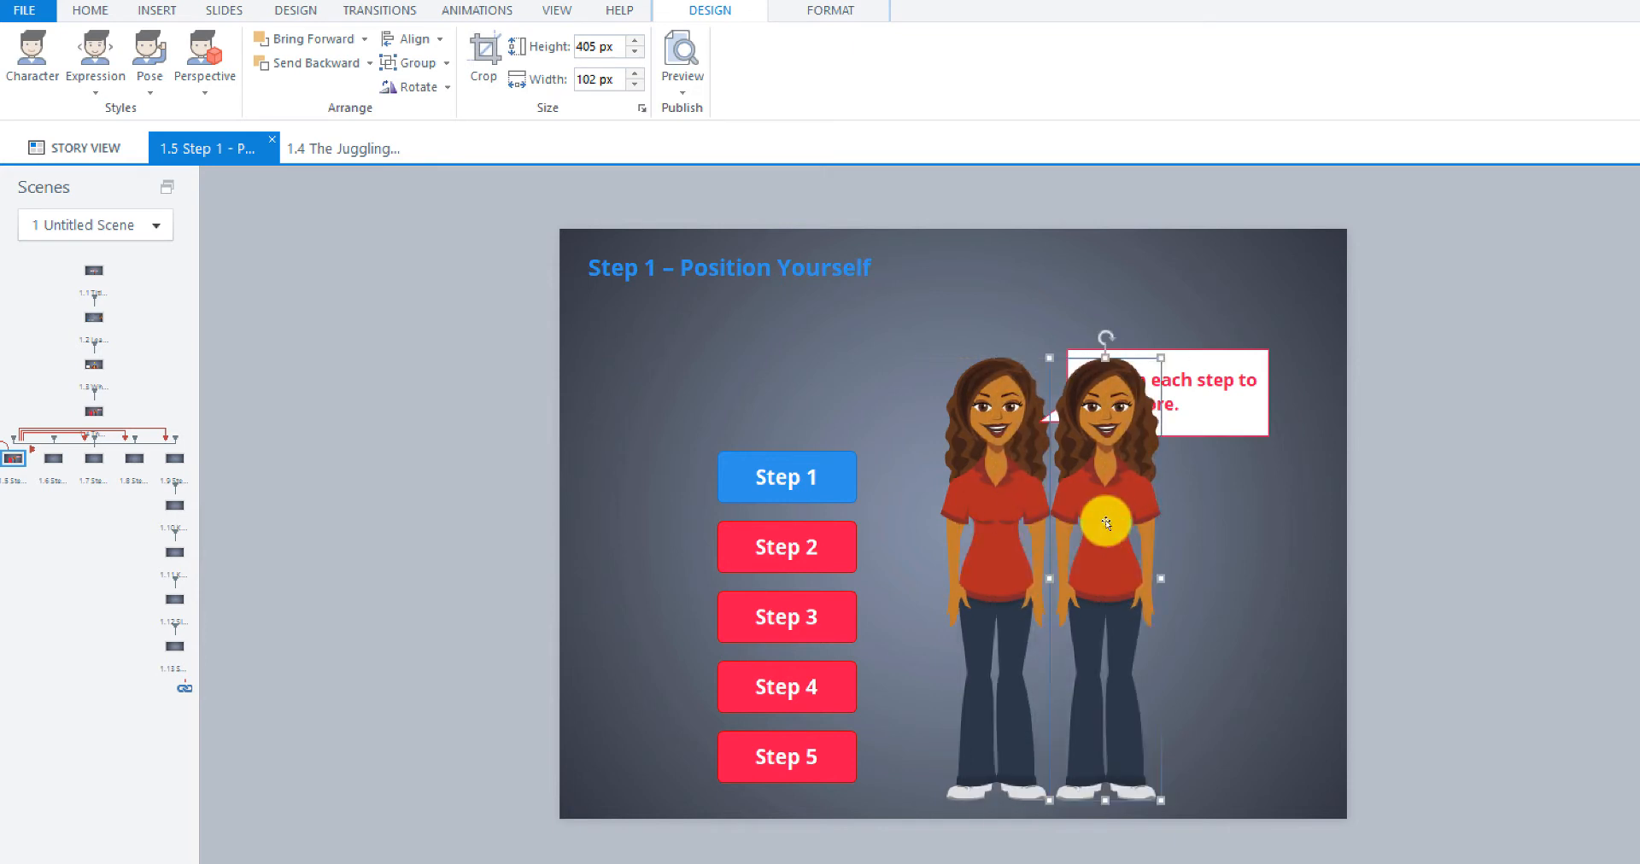
click(991, 500)
right_click(991, 498)
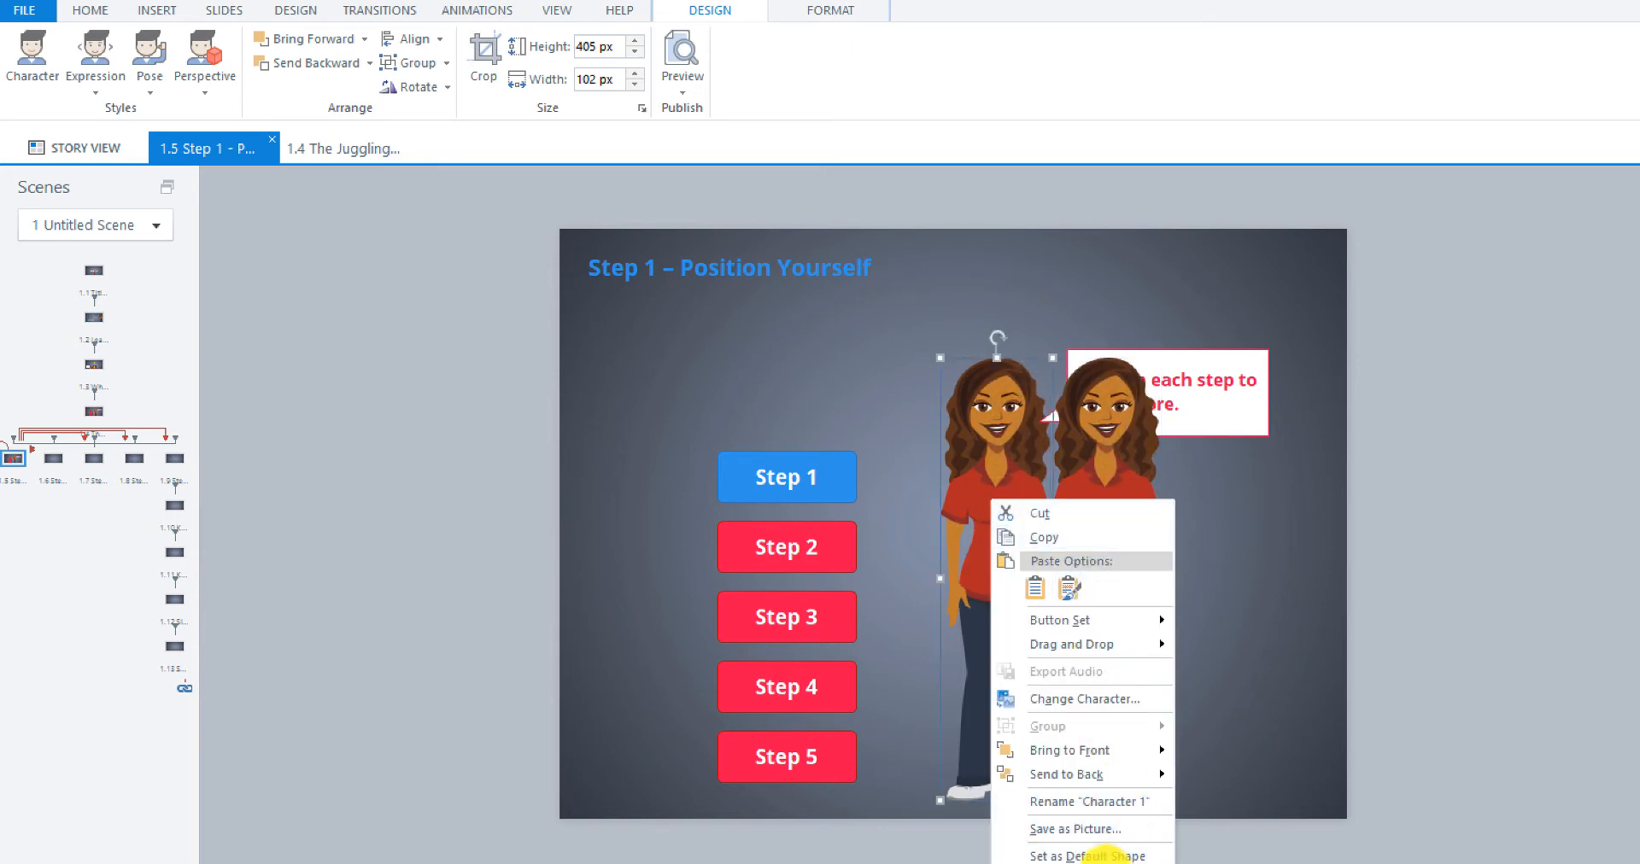
click(1110, 861)
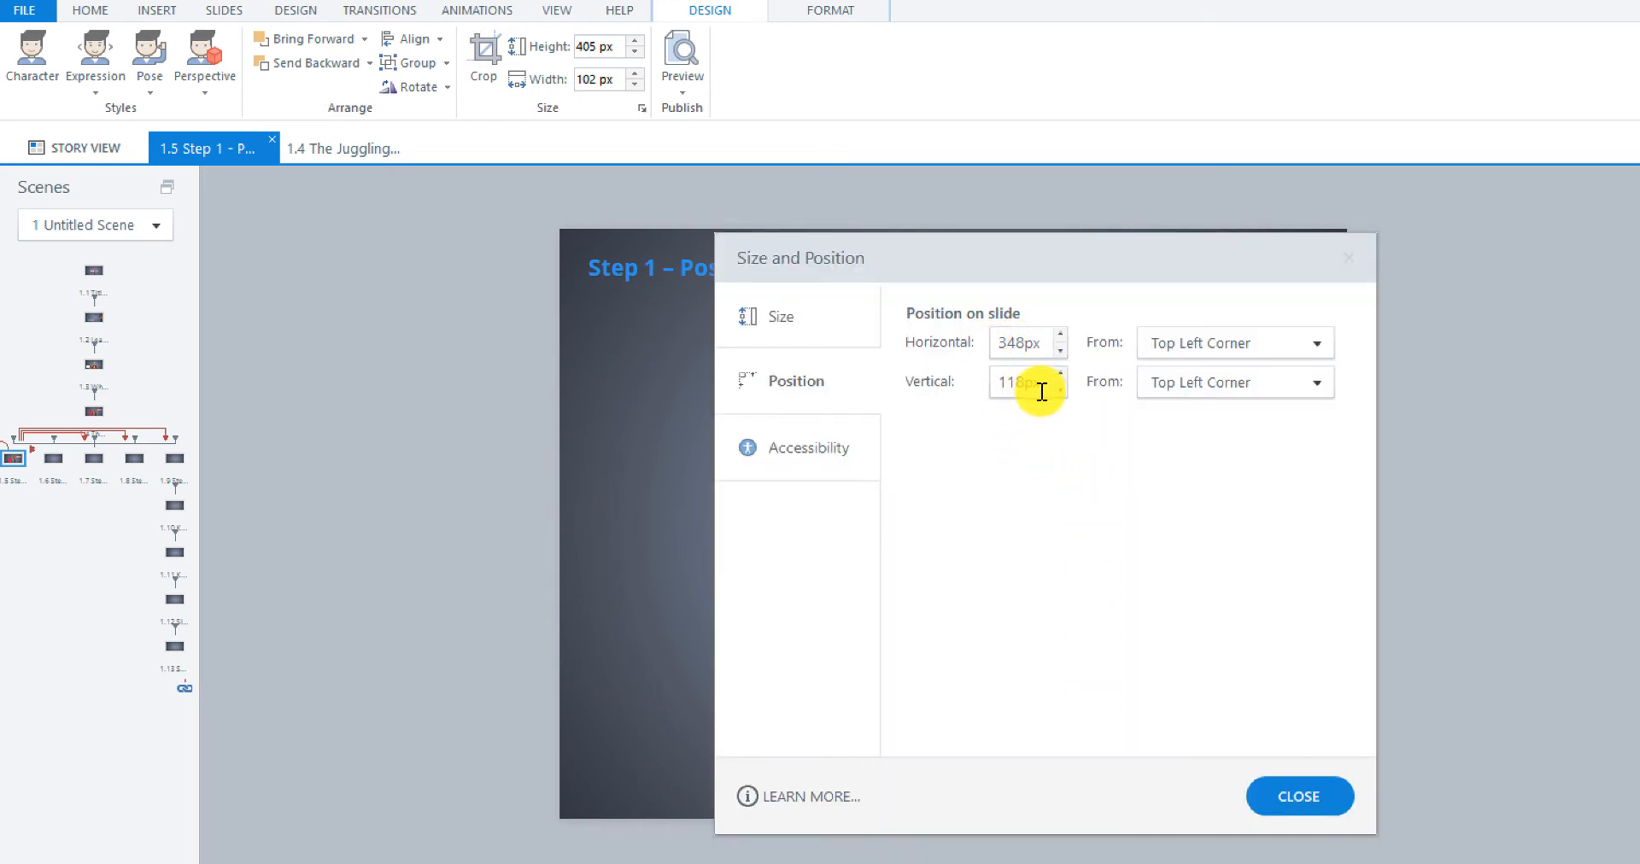
click(1309, 796)
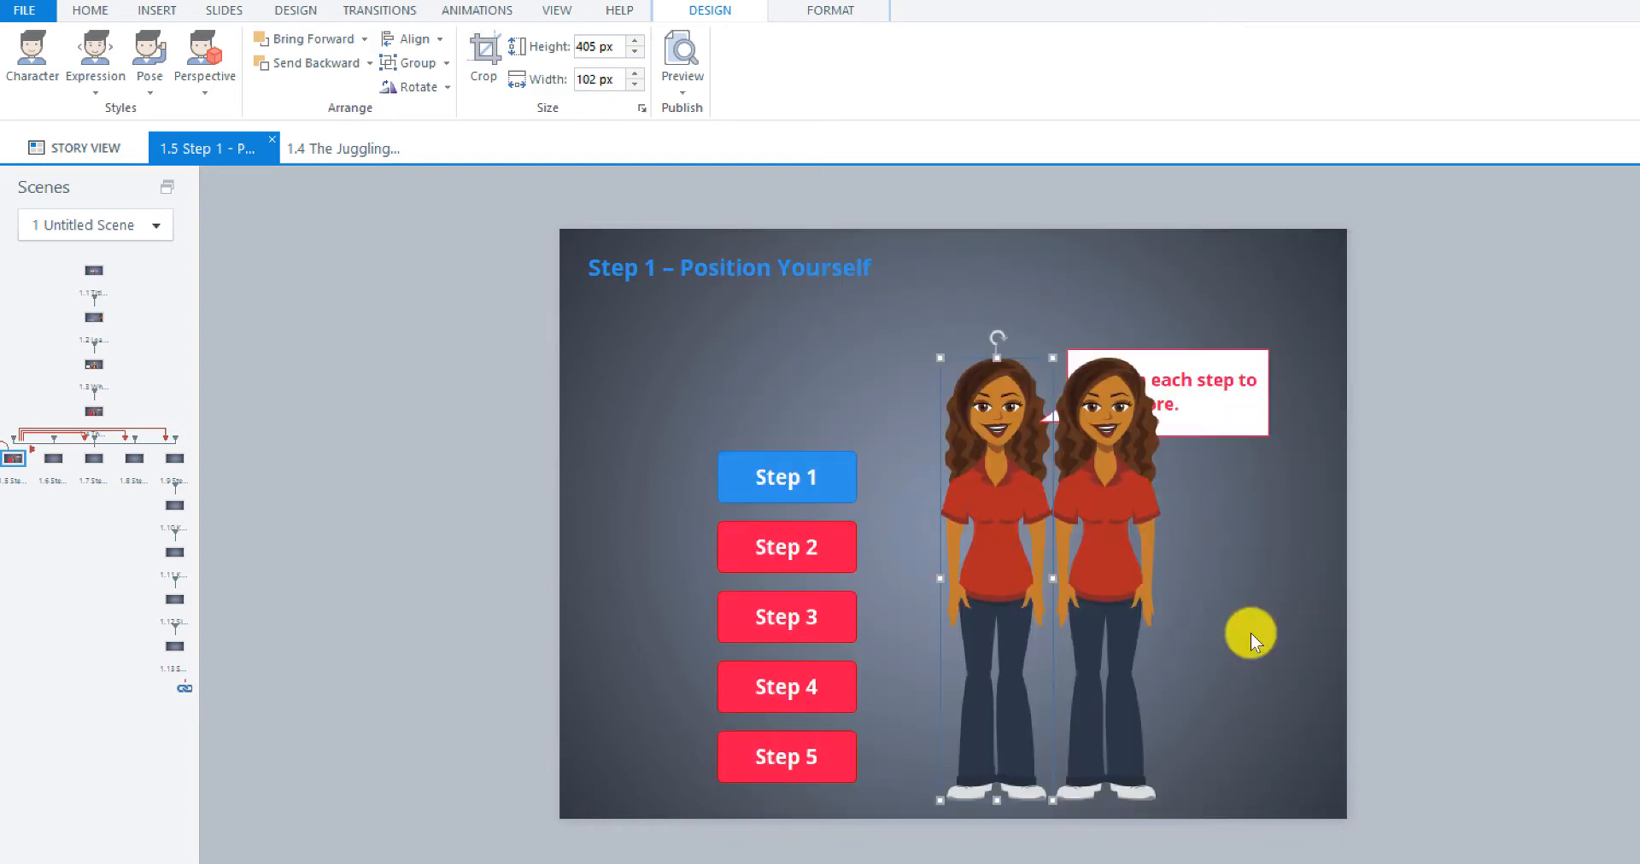
Set the copied avatar's horizontal position to 348 px so that it sits exactly over the original
click(1114, 497)
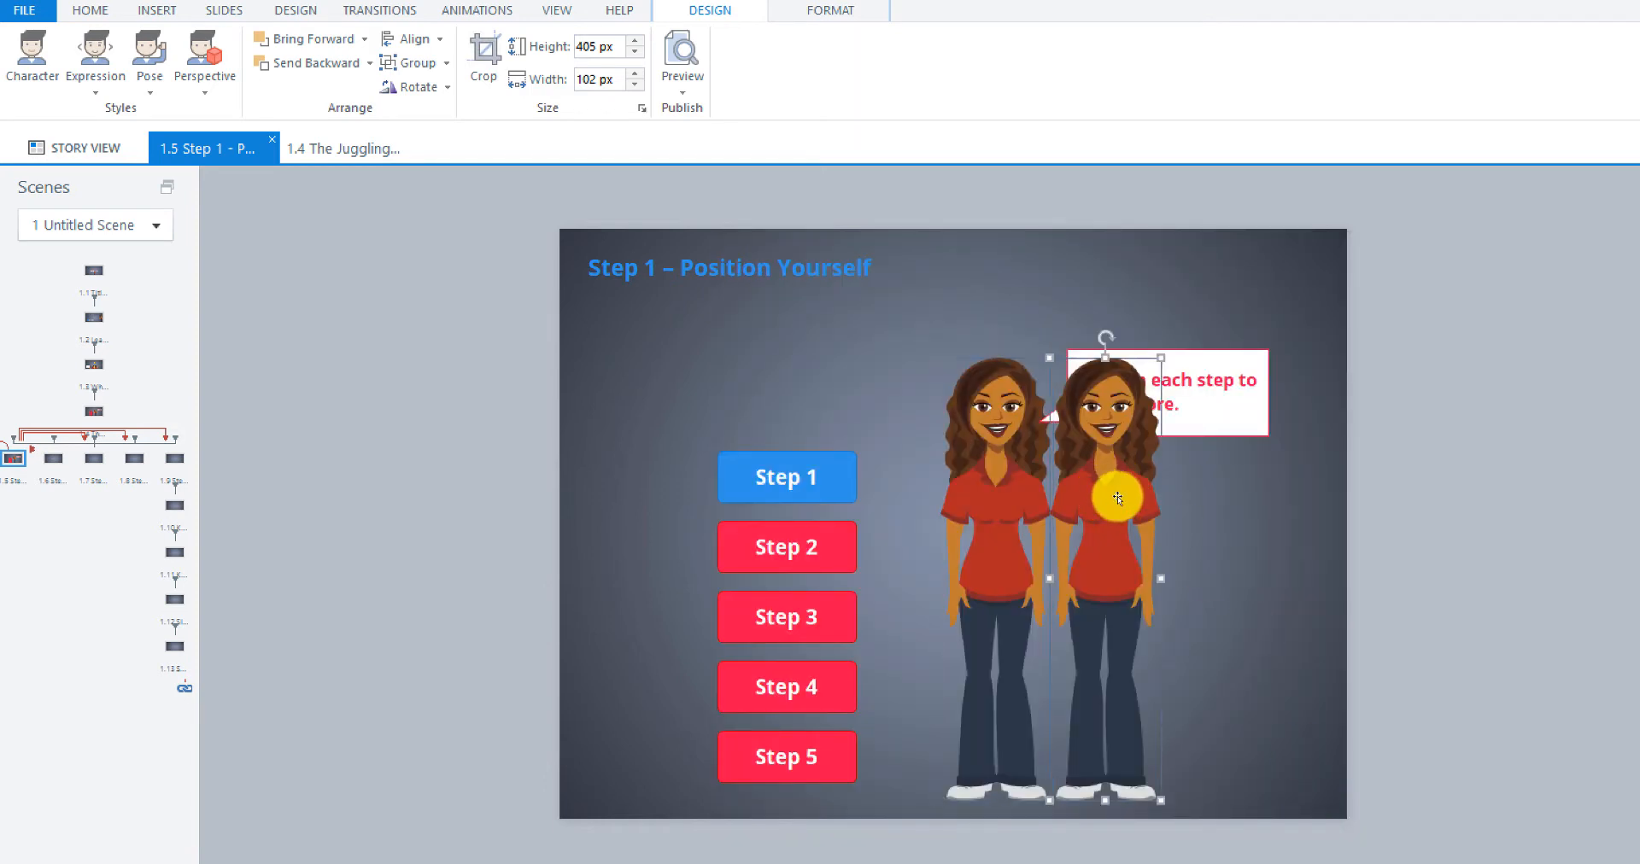
right_click(1100, 504)
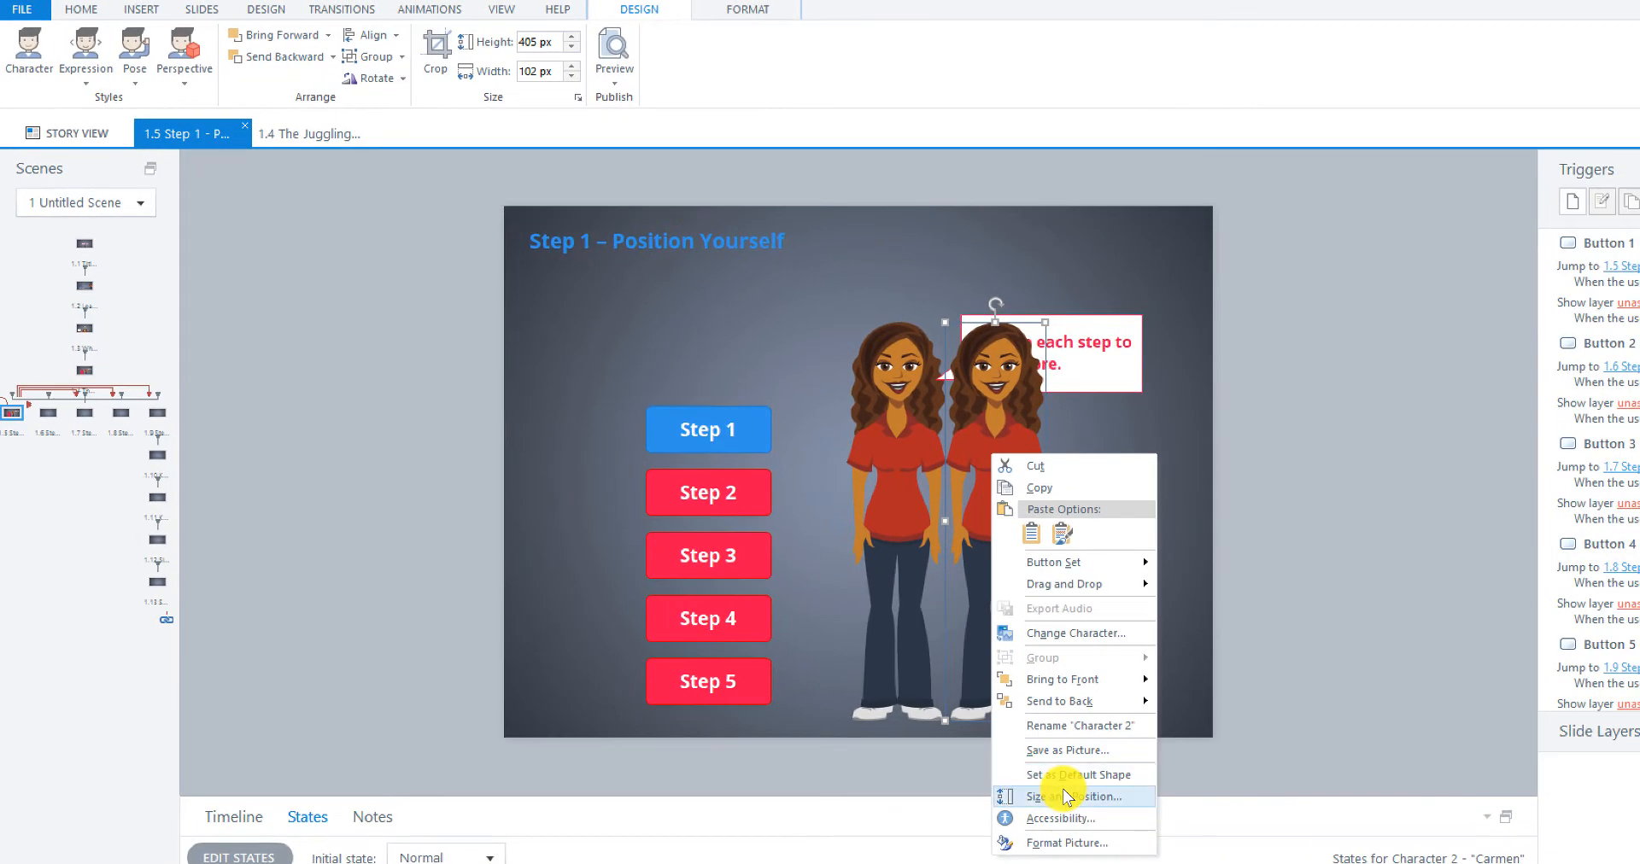
click(1066, 797)
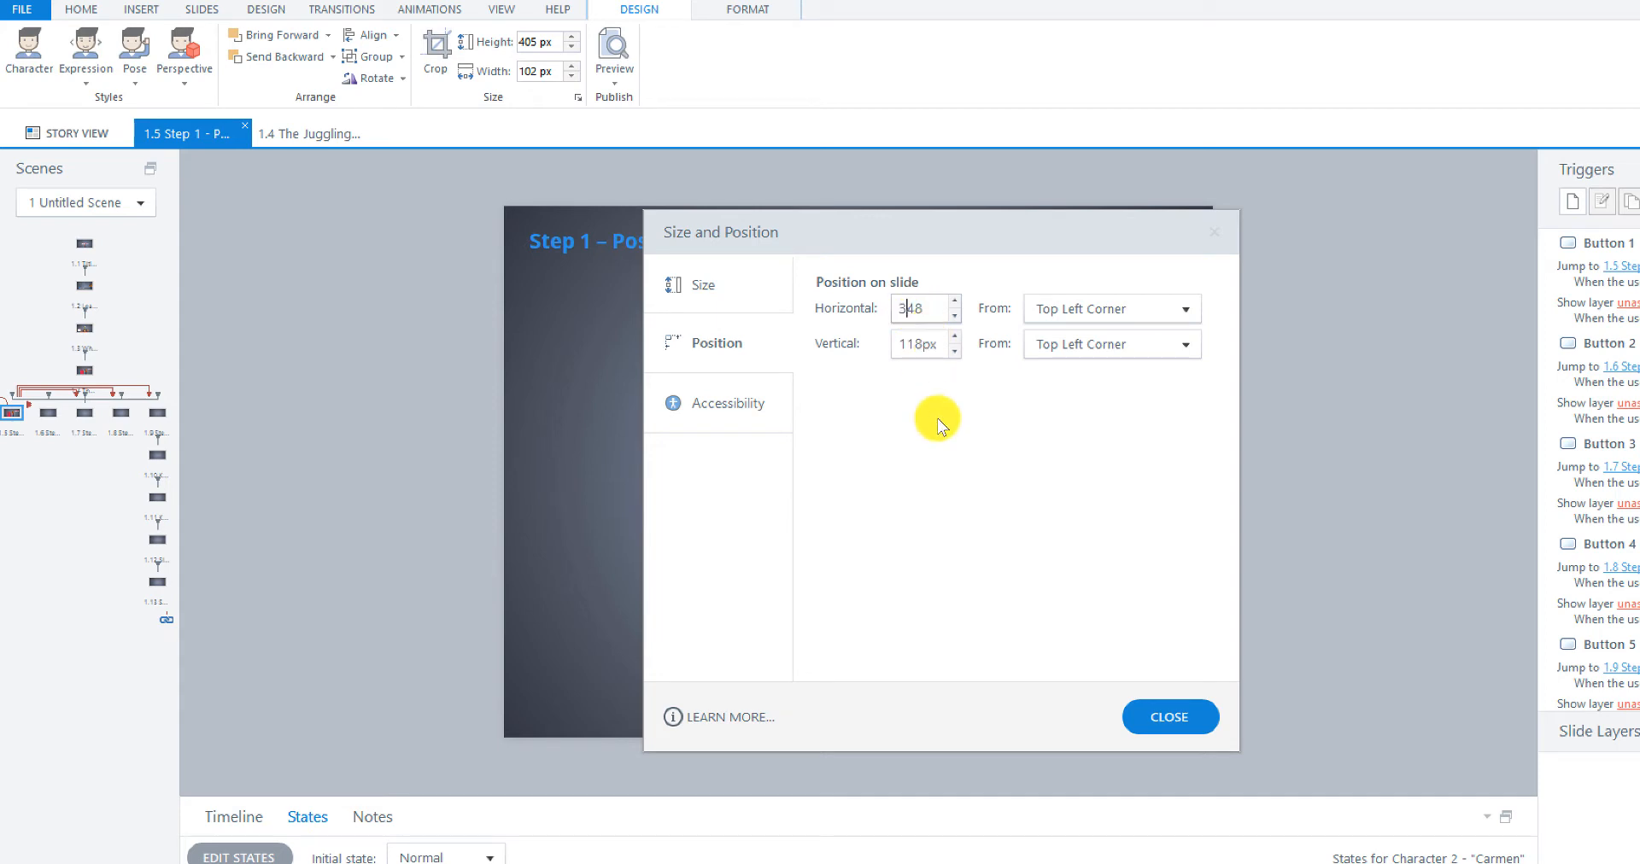
click(1186, 708)
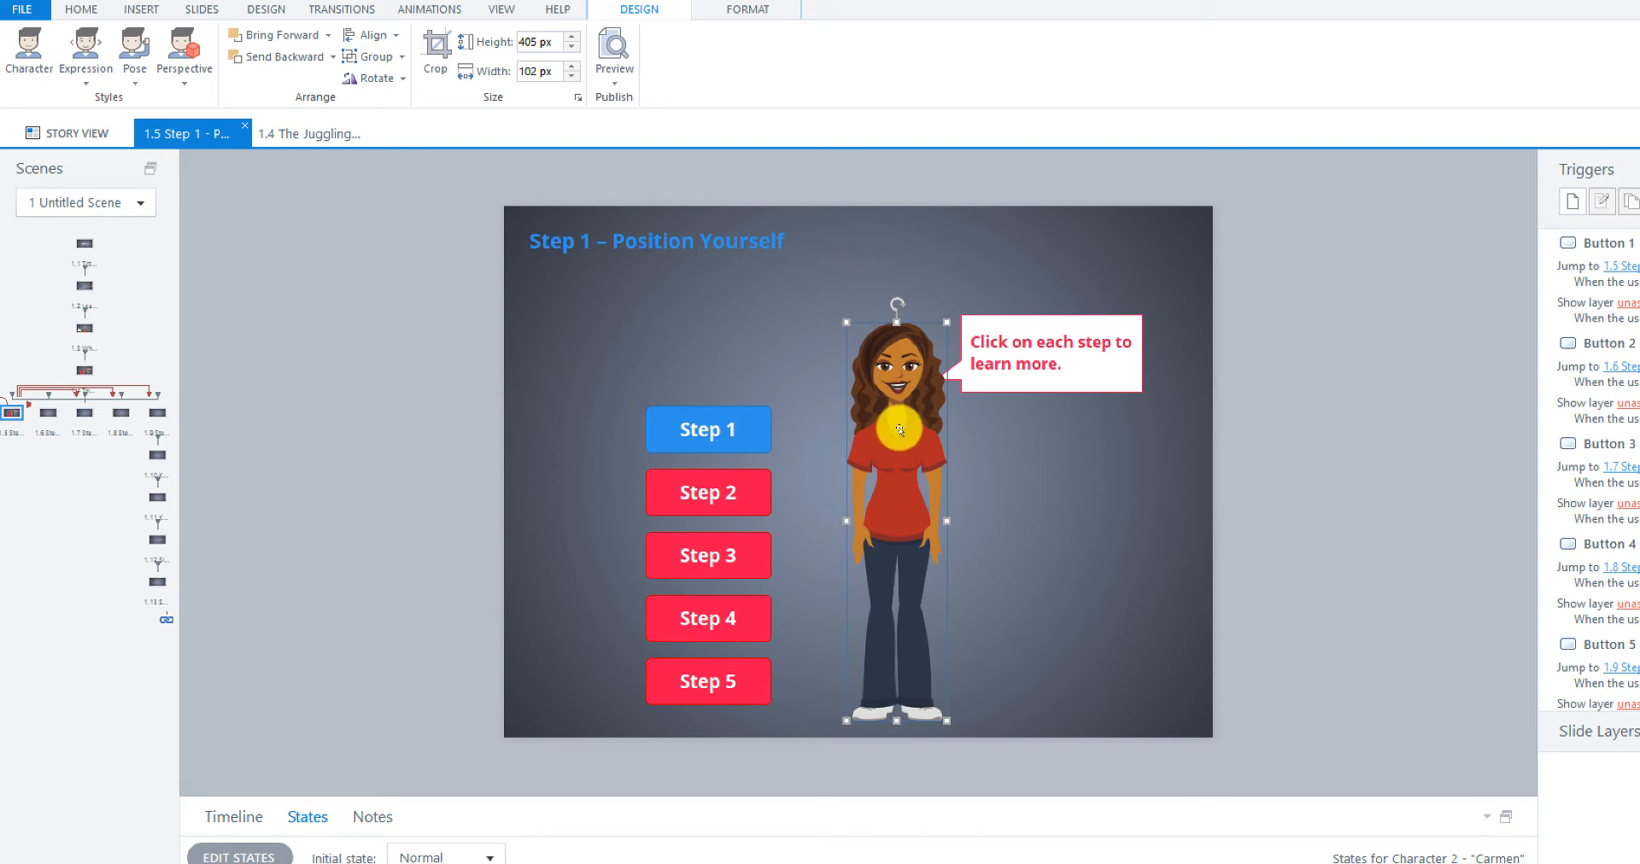
Change the copied avatar's pose to "Hands out" and set its initial state to Hidden
click(130, 64)
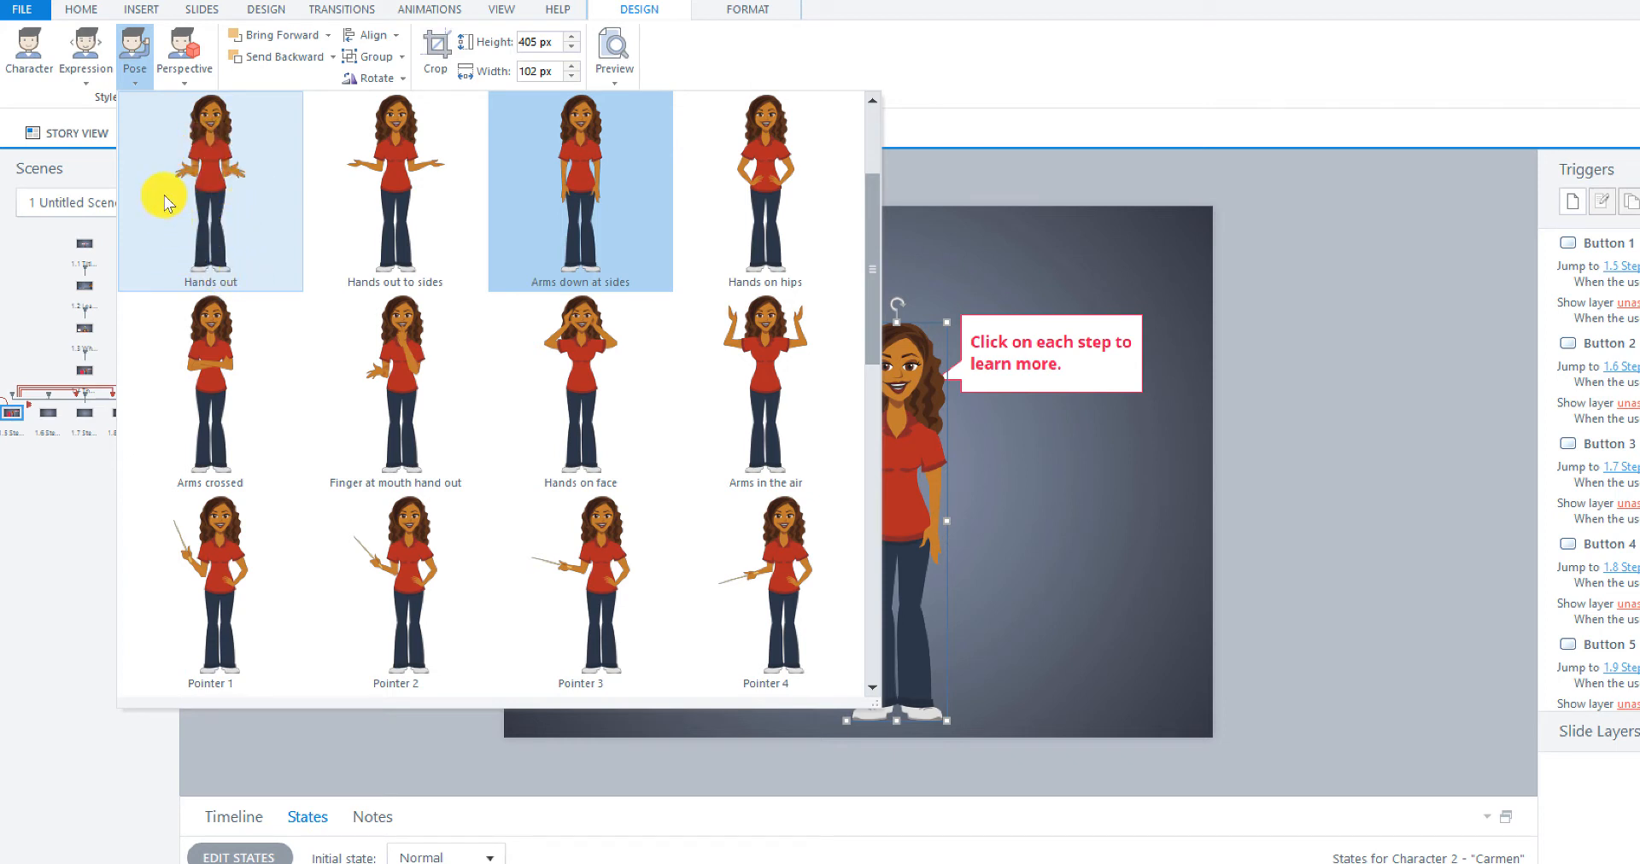
click(223, 179)
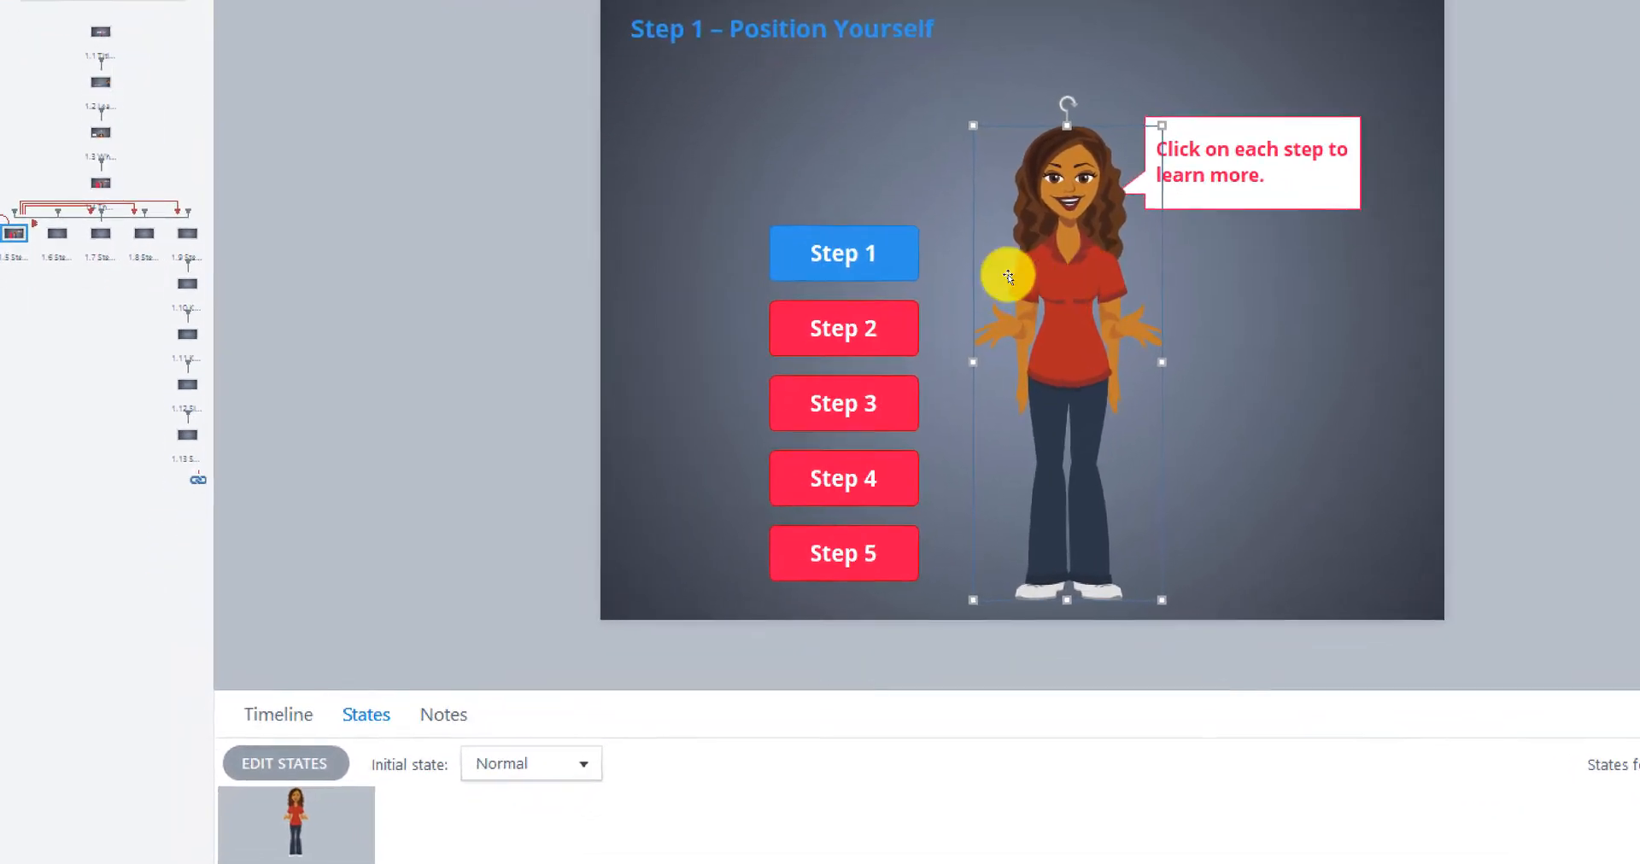
click(592, 750)
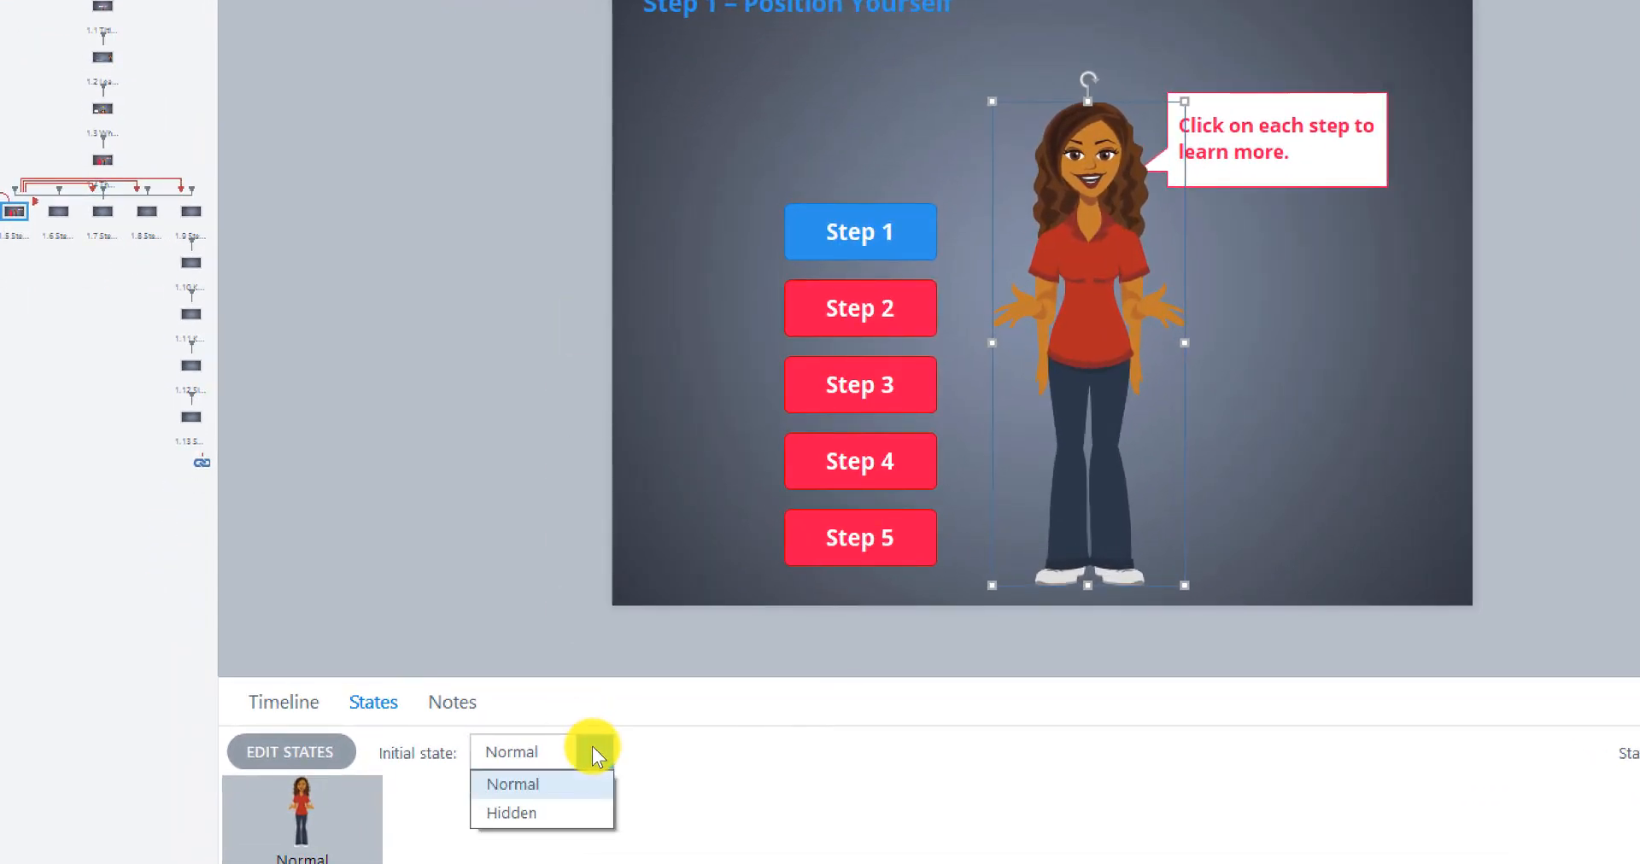
click(586, 811)
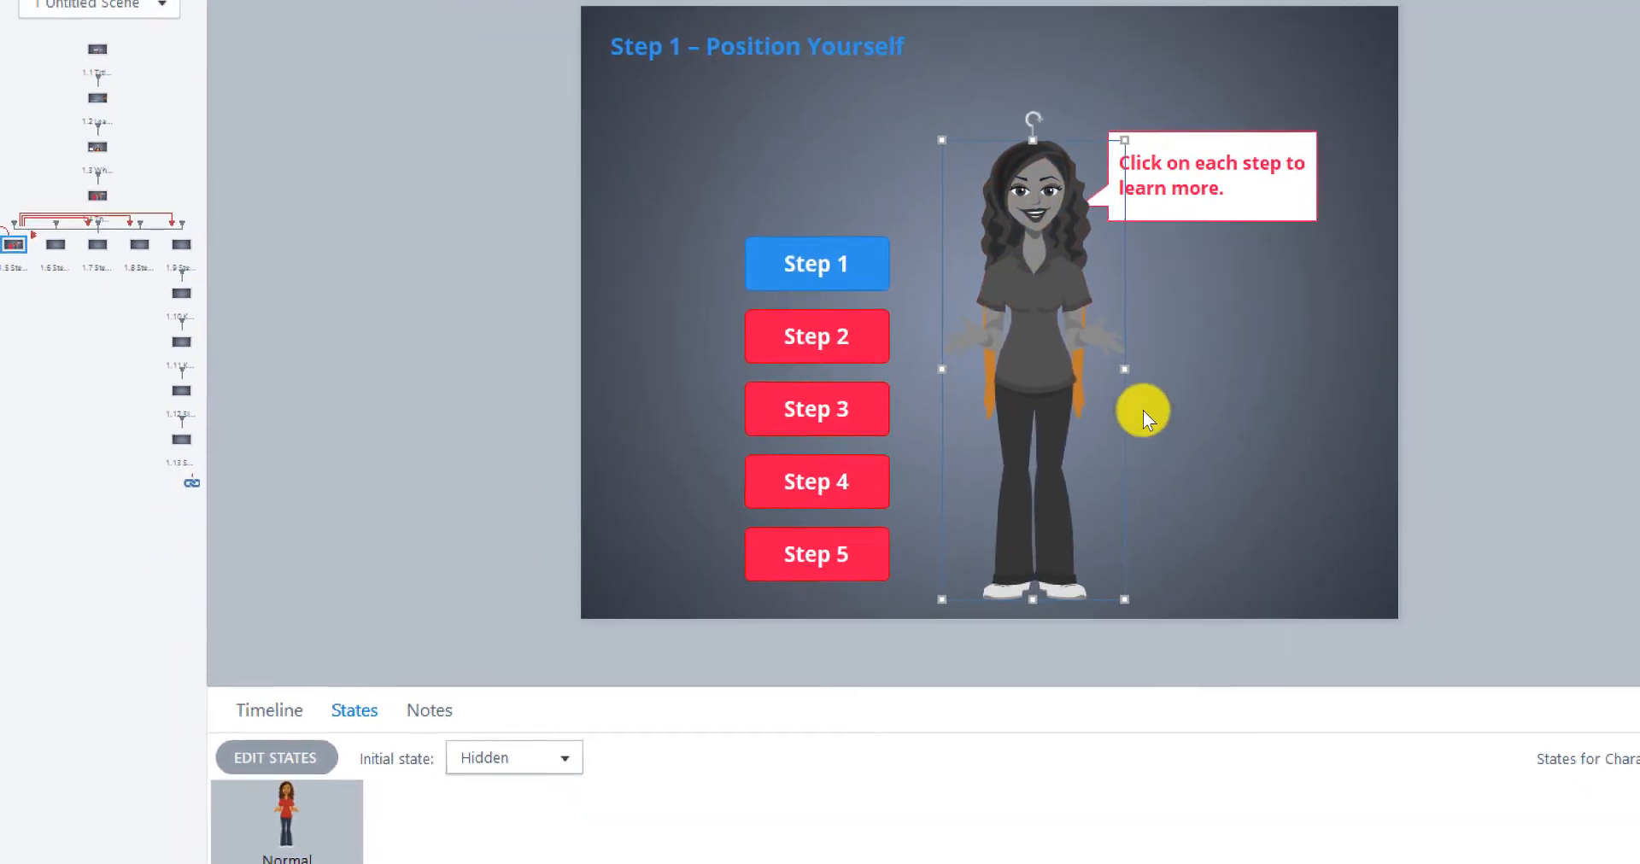
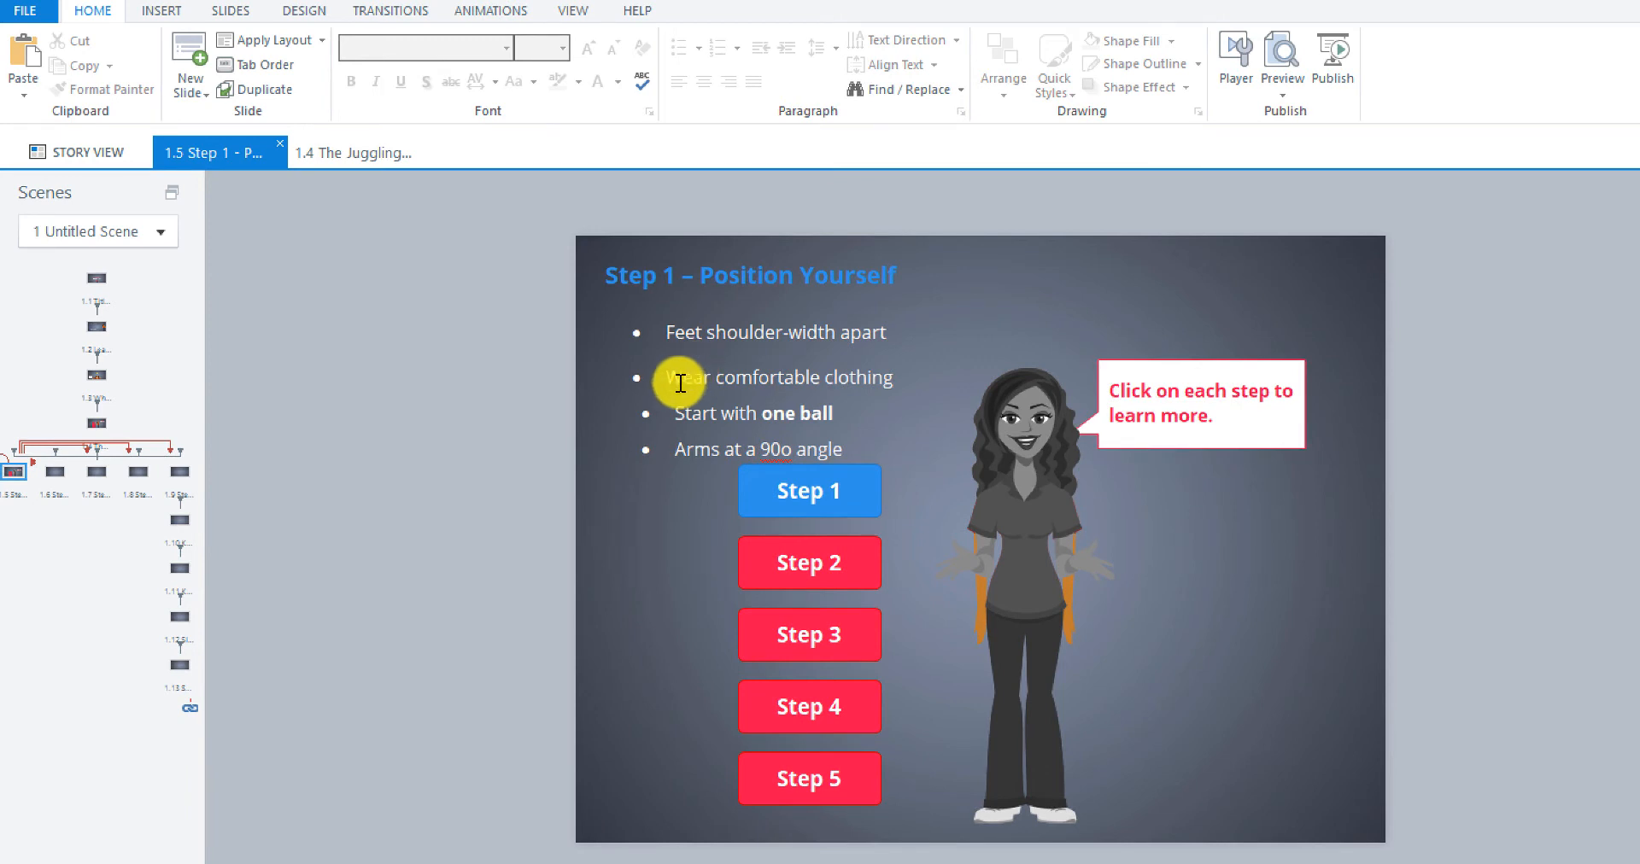
Move the "Wear comfortable clothing" text box up, closer to the "Feet shoulder-width apart" bullet
click(676, 369)
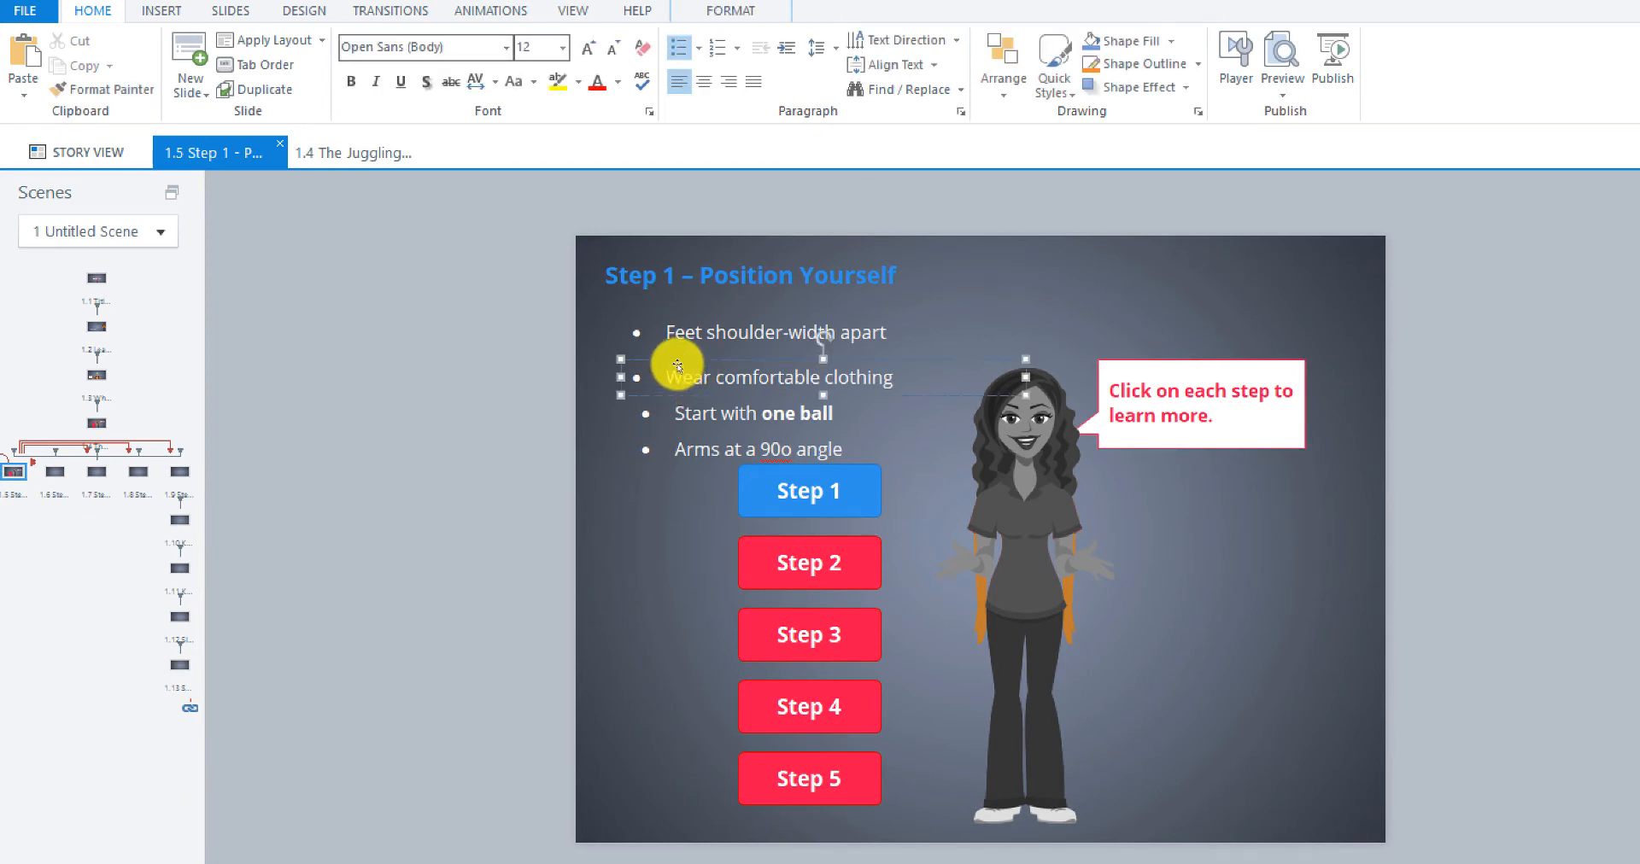
drag(678, 359, 688, 342)
Position the "Feet shoulder-width apart" text box at 24 px horizontally and 60 px vertically from the slide's top left corner
click(688, 322)
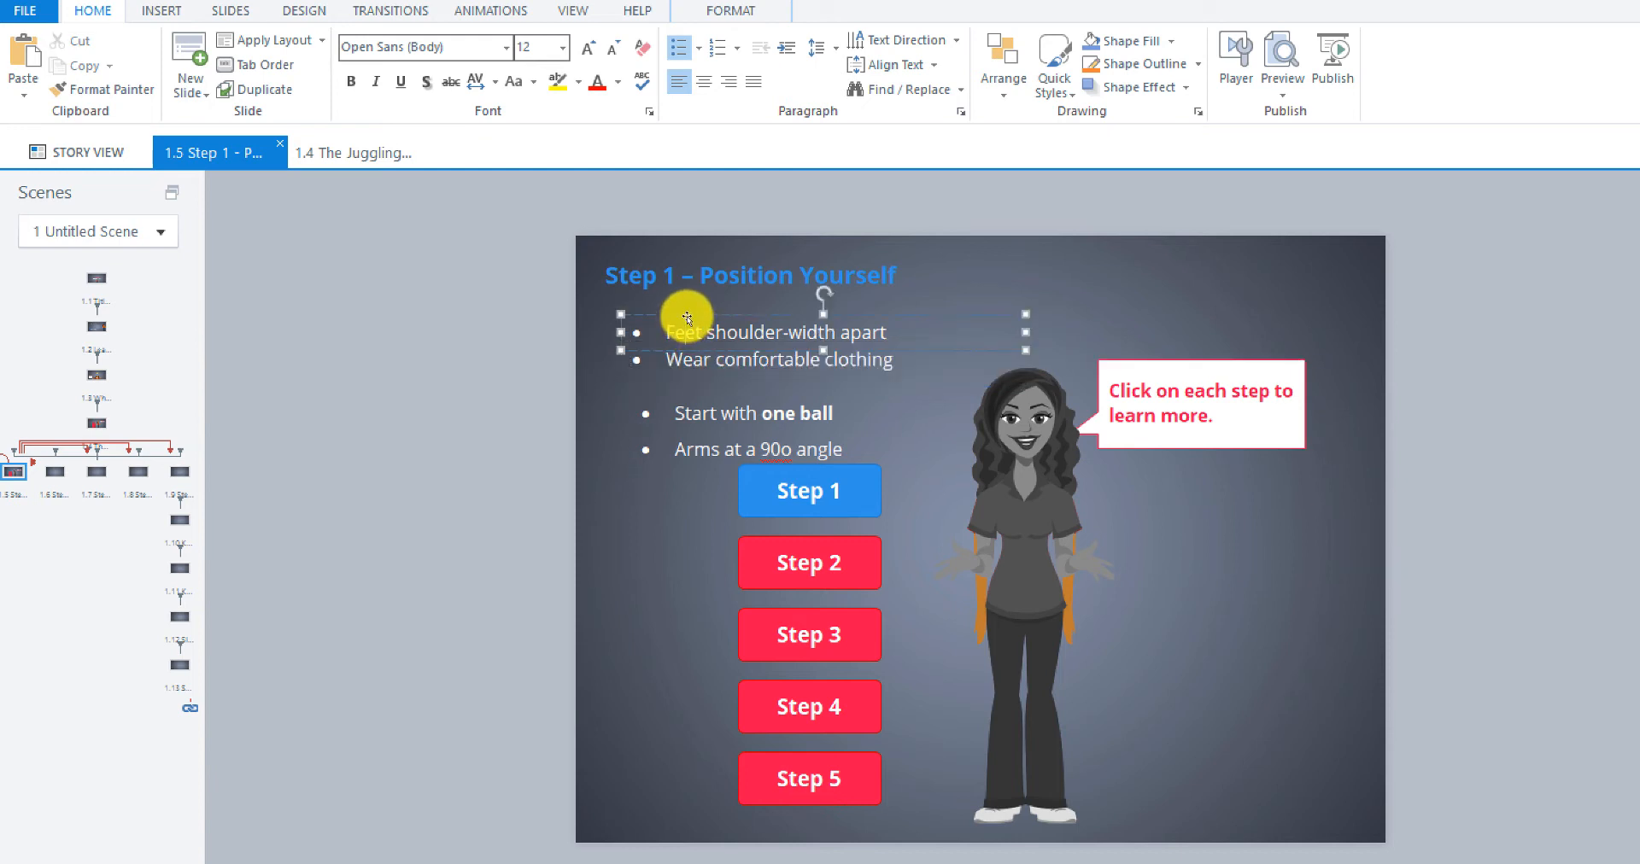
click(686, 318)
right_click(686, 320)
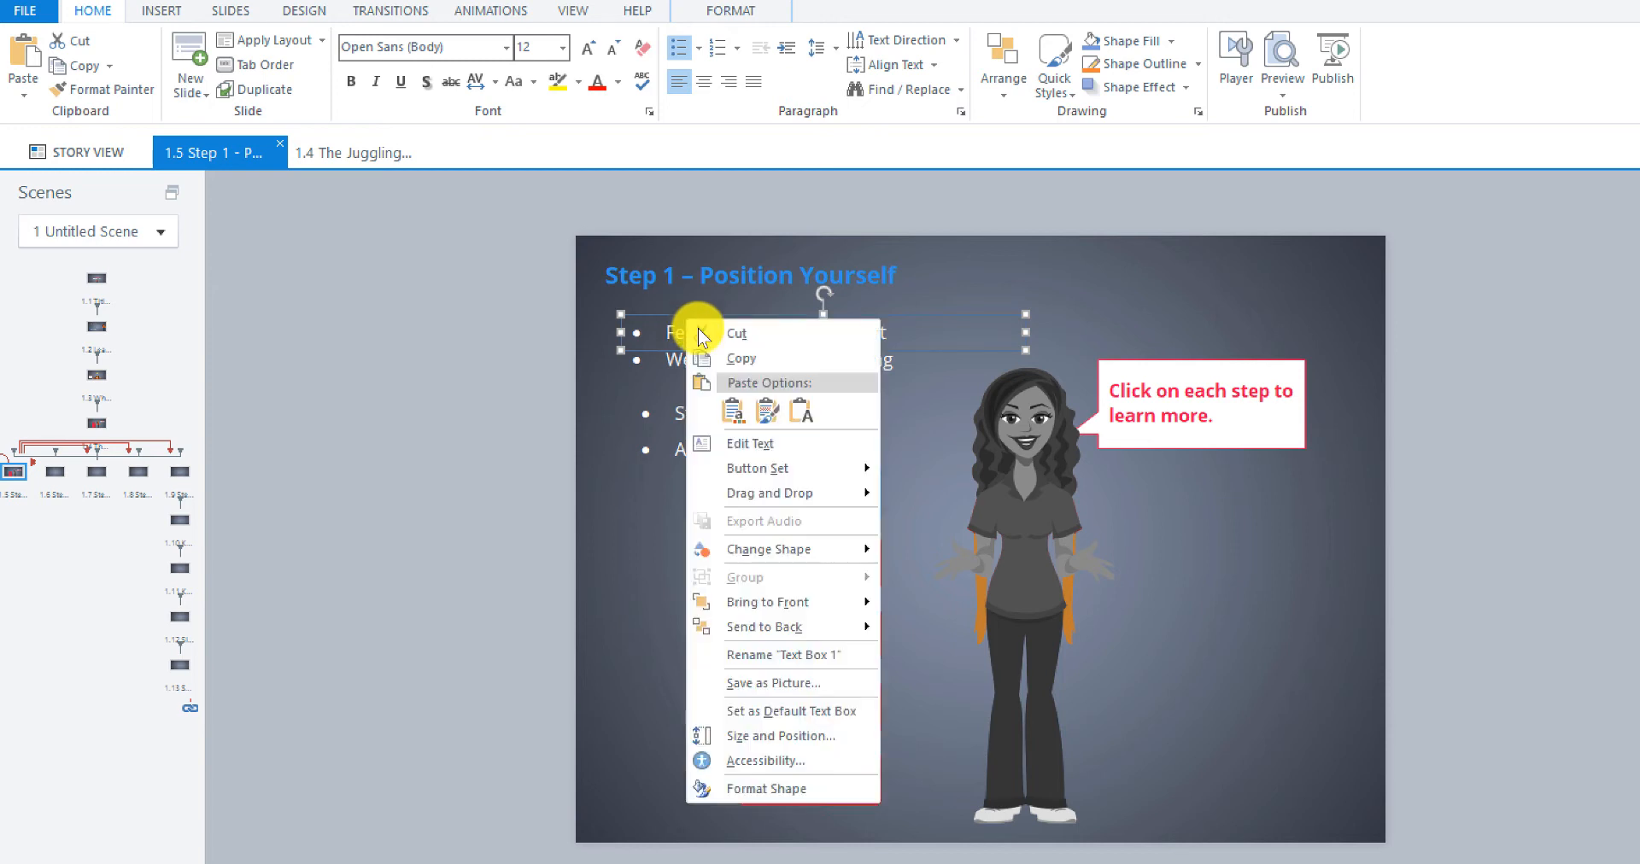
click(749, 736)
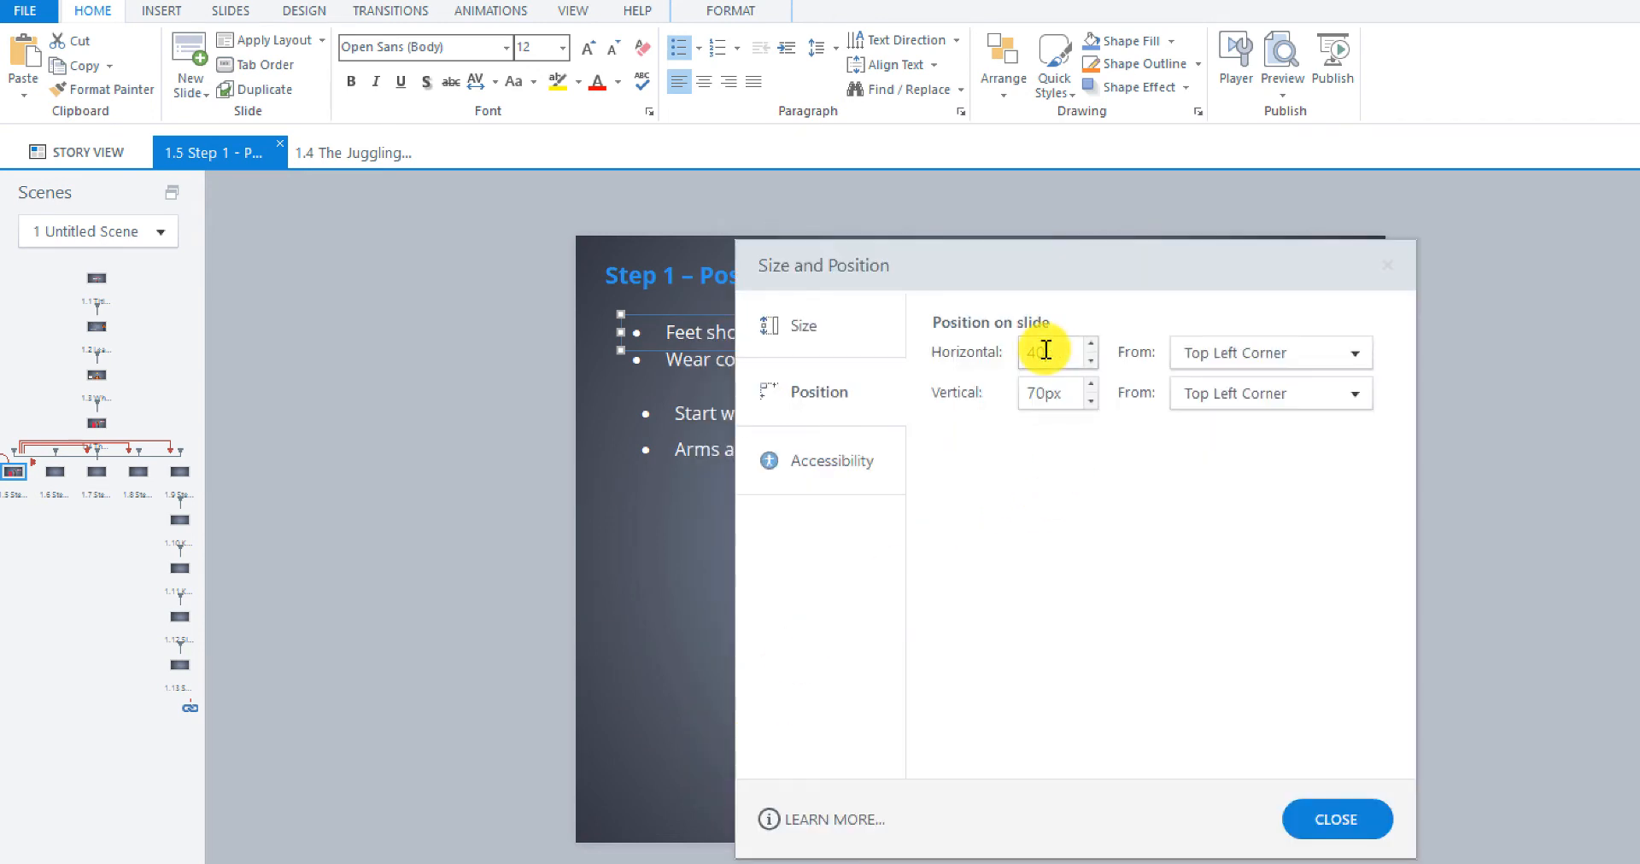
key(BackSpace)
key(BackSpace)
text(24)
click(1047, 392)
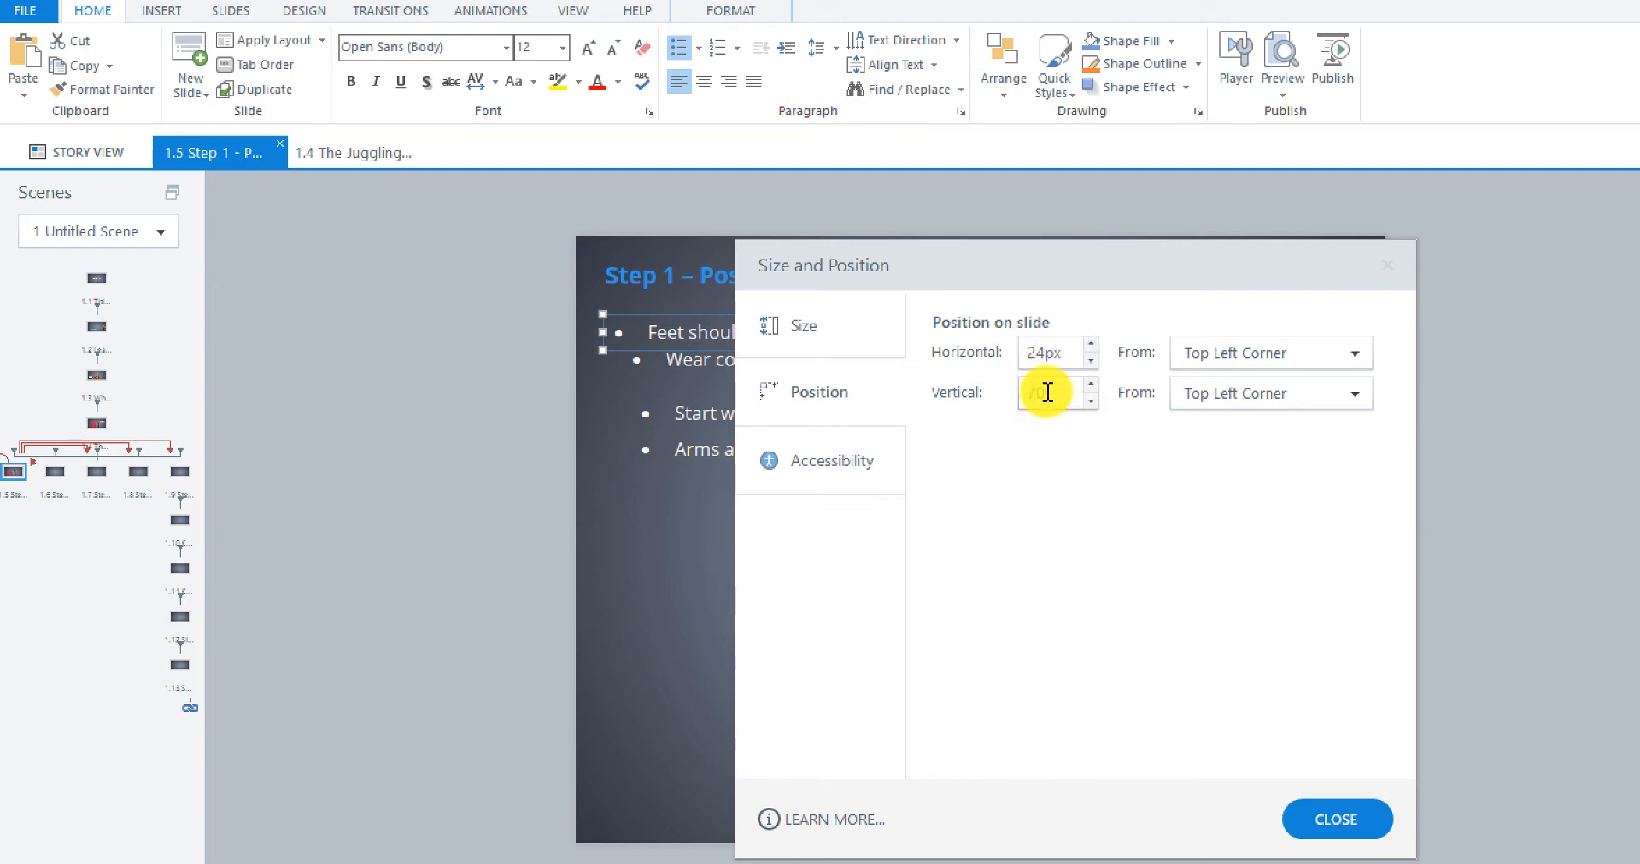
key(BackSpace)
text(60)
click(1317, 818)
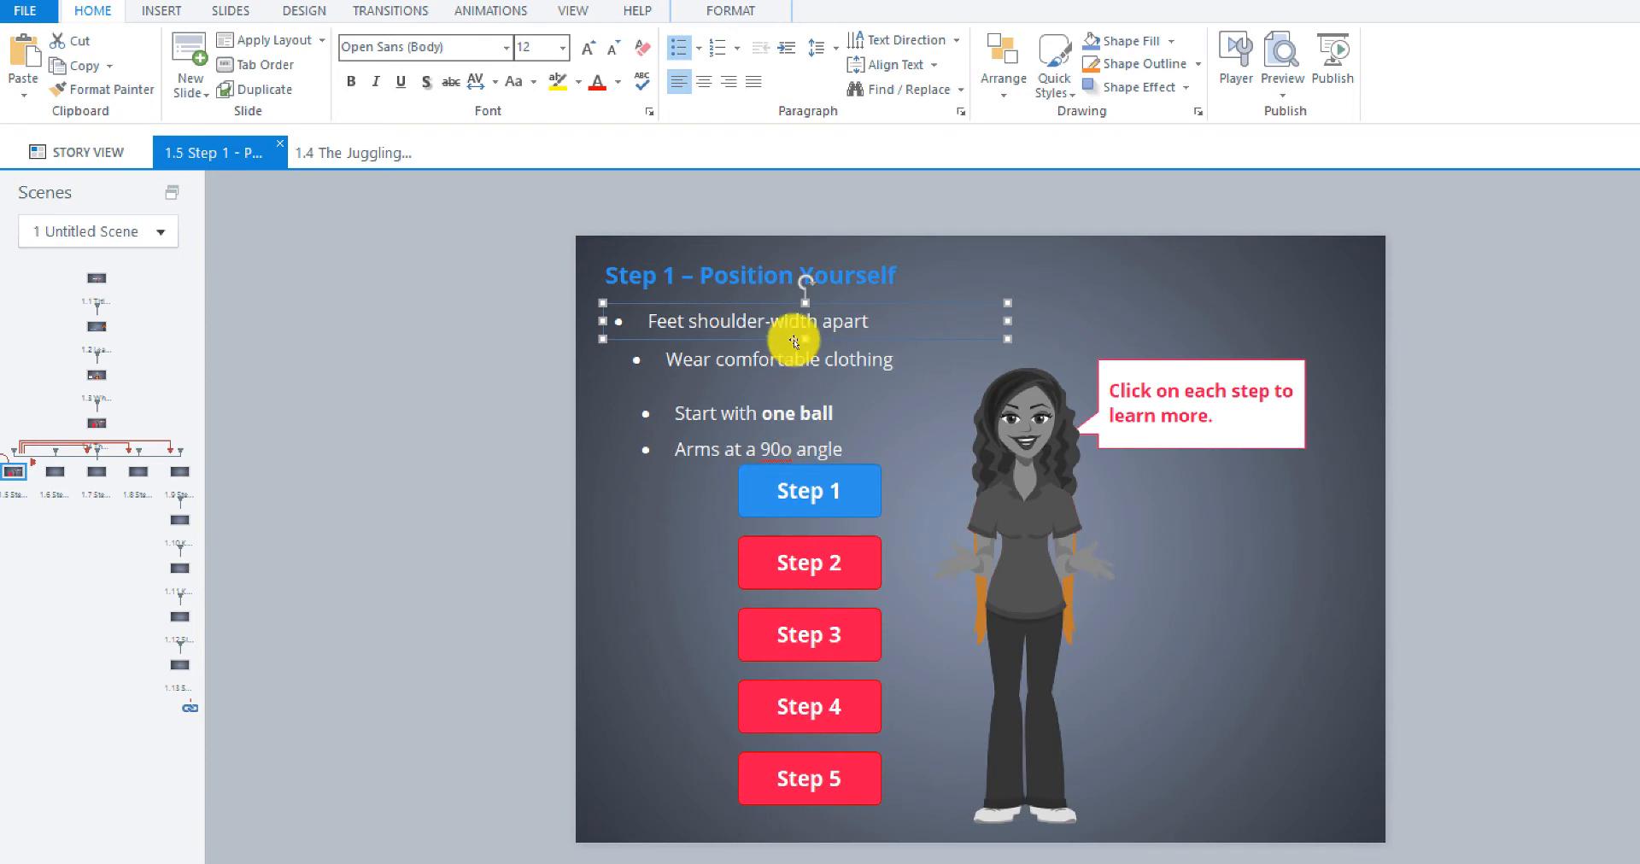
Set the "Wear comfortable clothing" text box's horizontal position to 24 px and change its vertical position to bring it directly beneath the first bullet
click(730, 362)
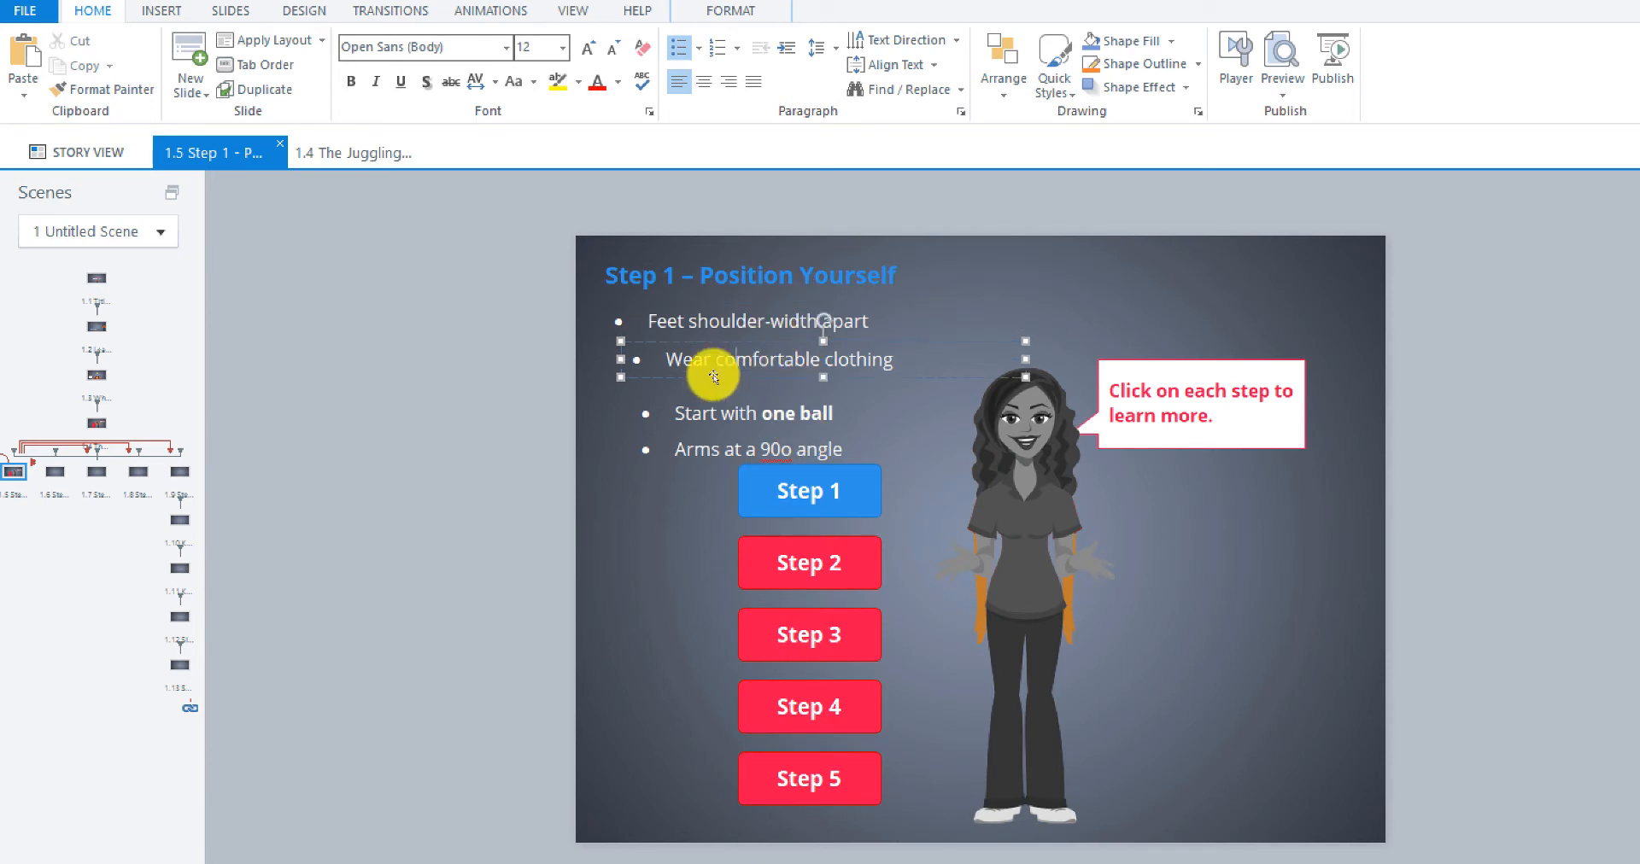
right_click(713, 383)
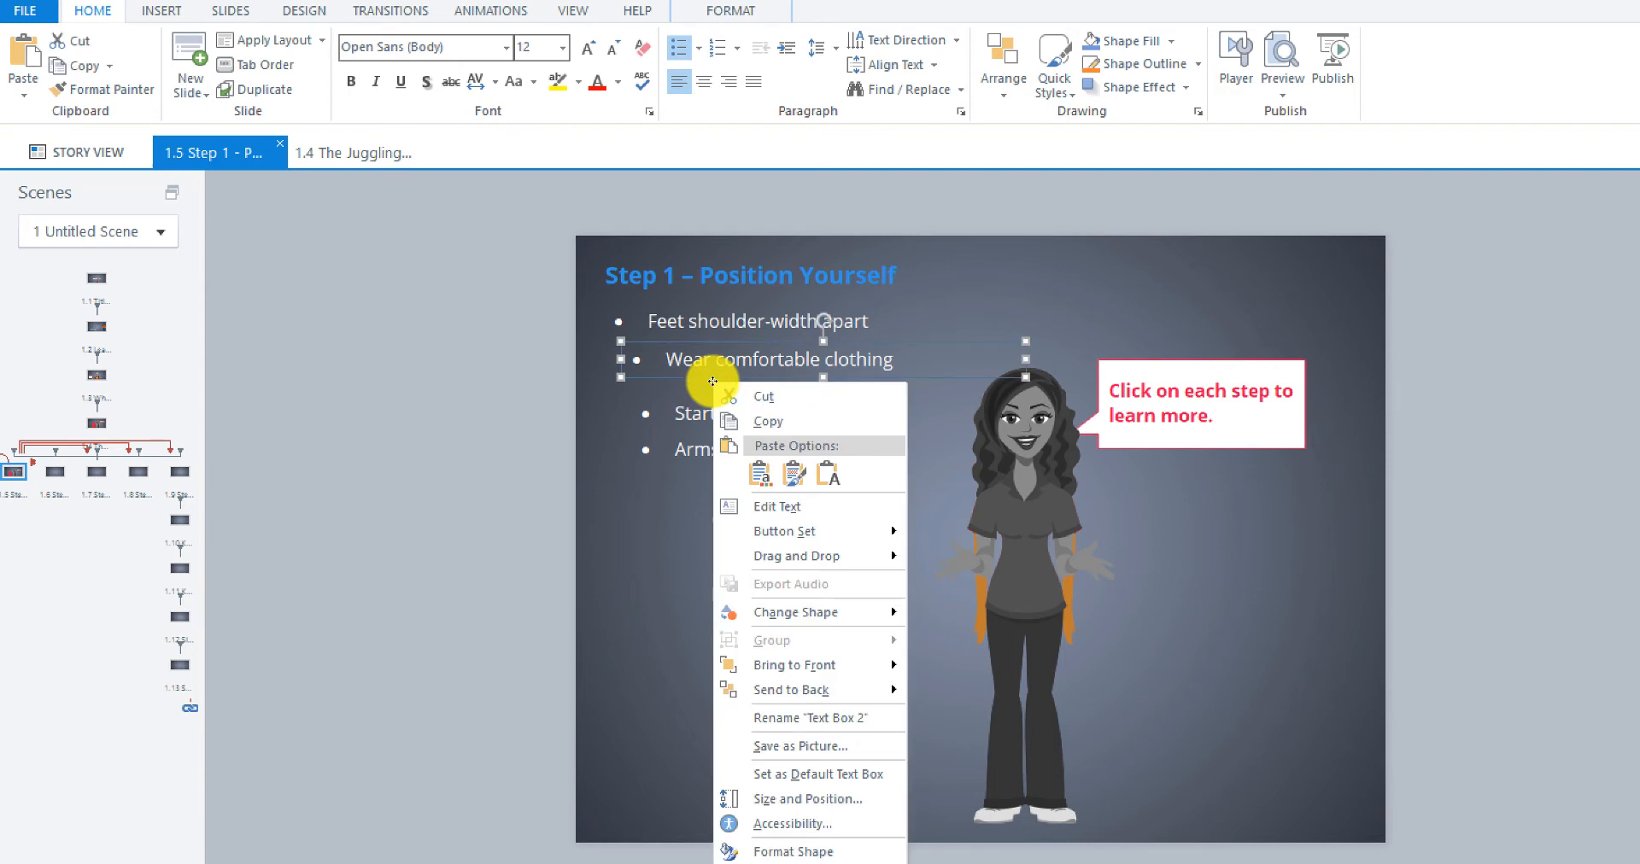
click(807, 799)
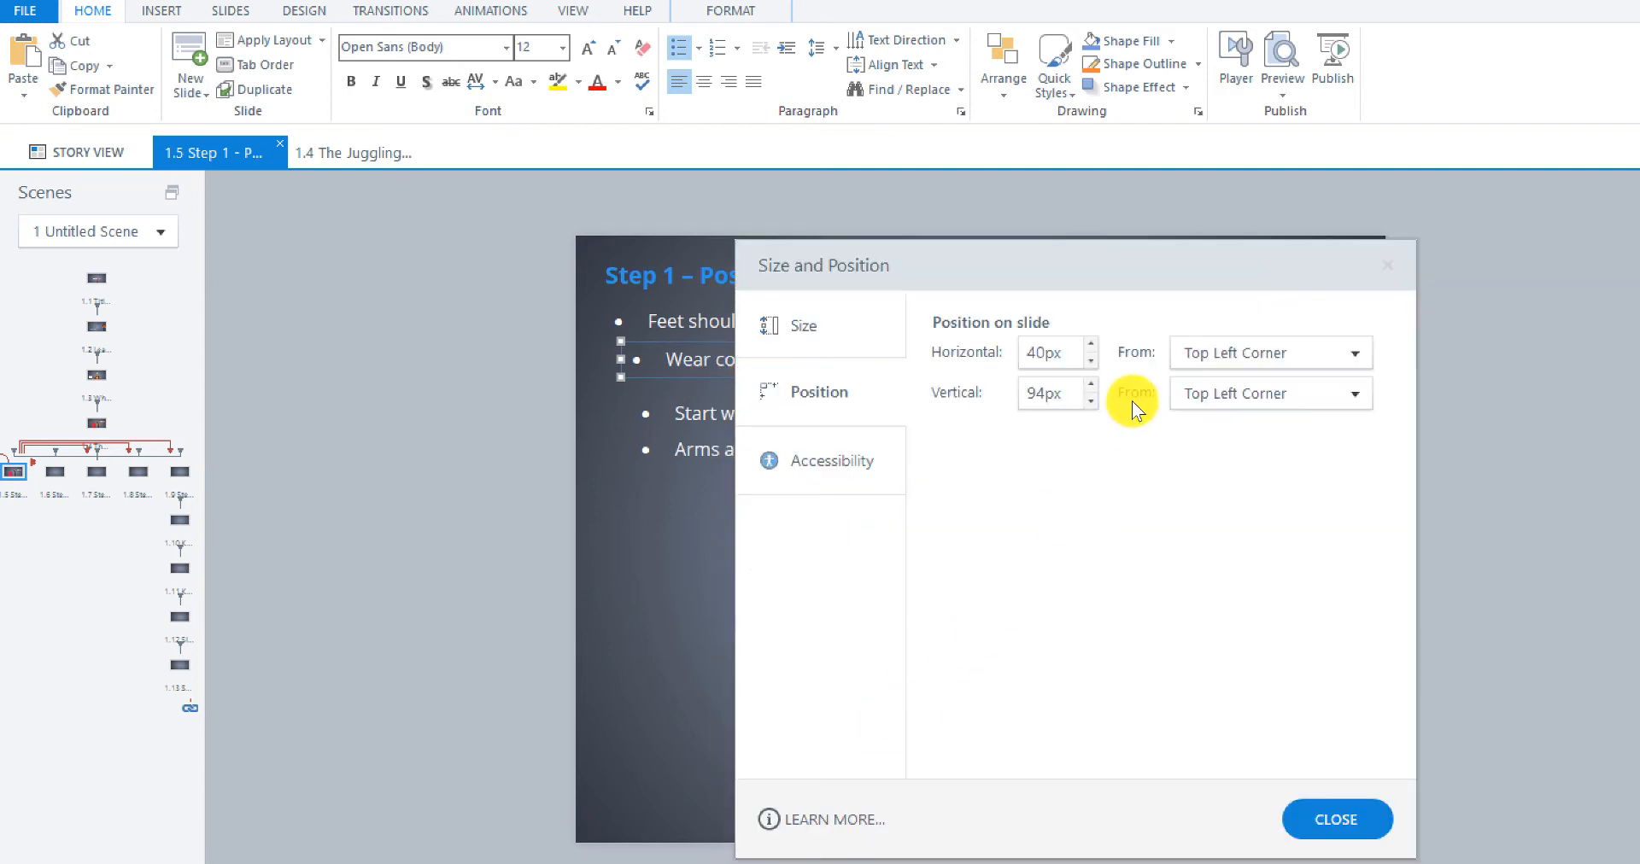
double_click(1038, 350)
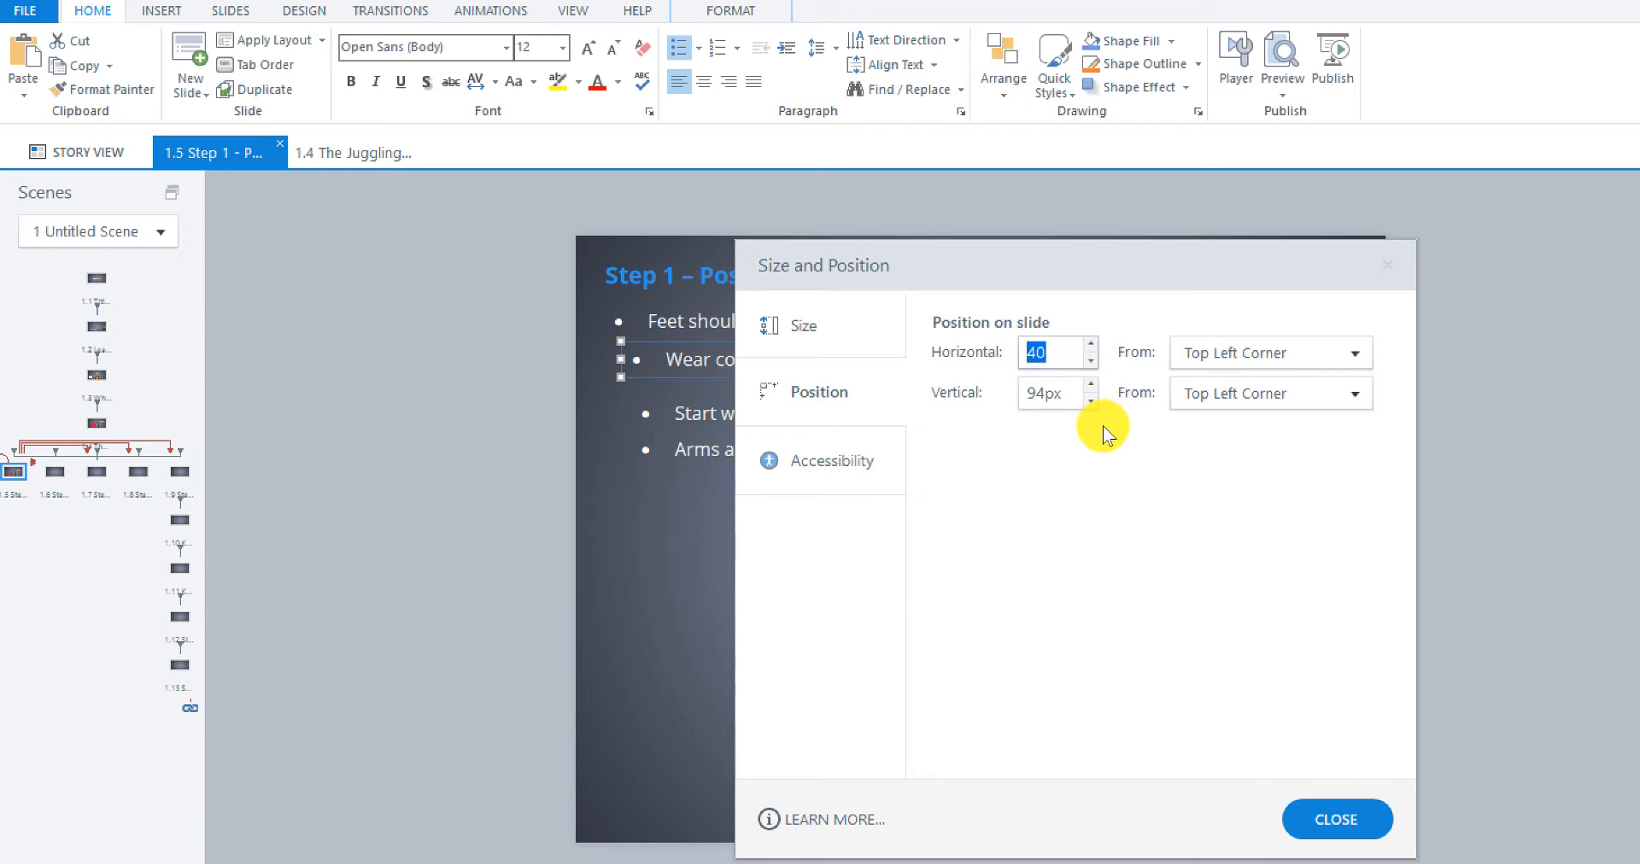
text(24)
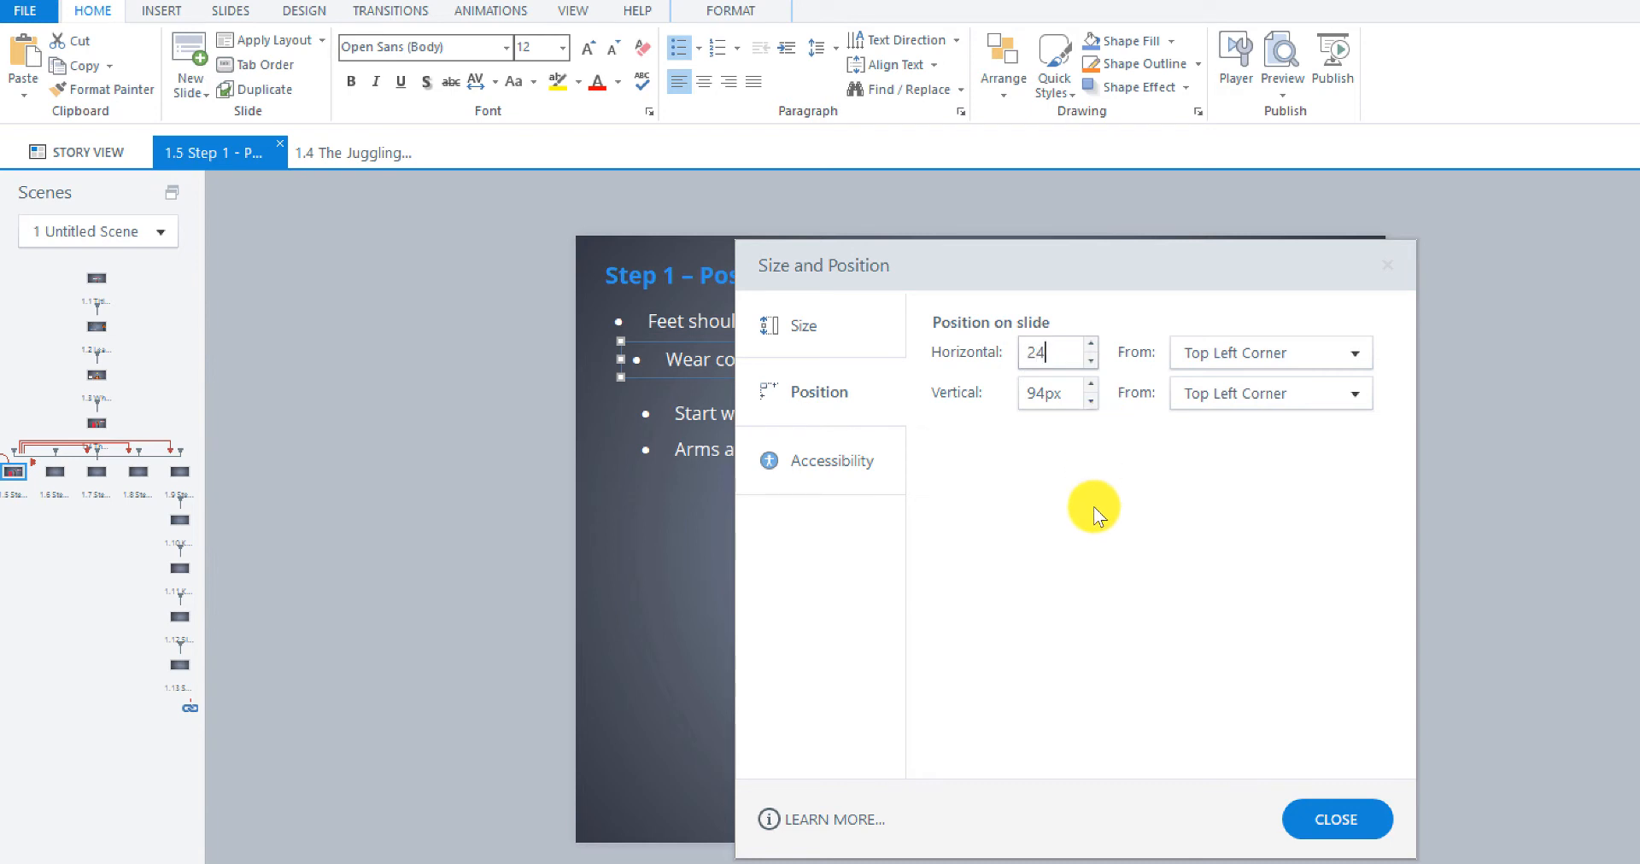
click(1041, 393)
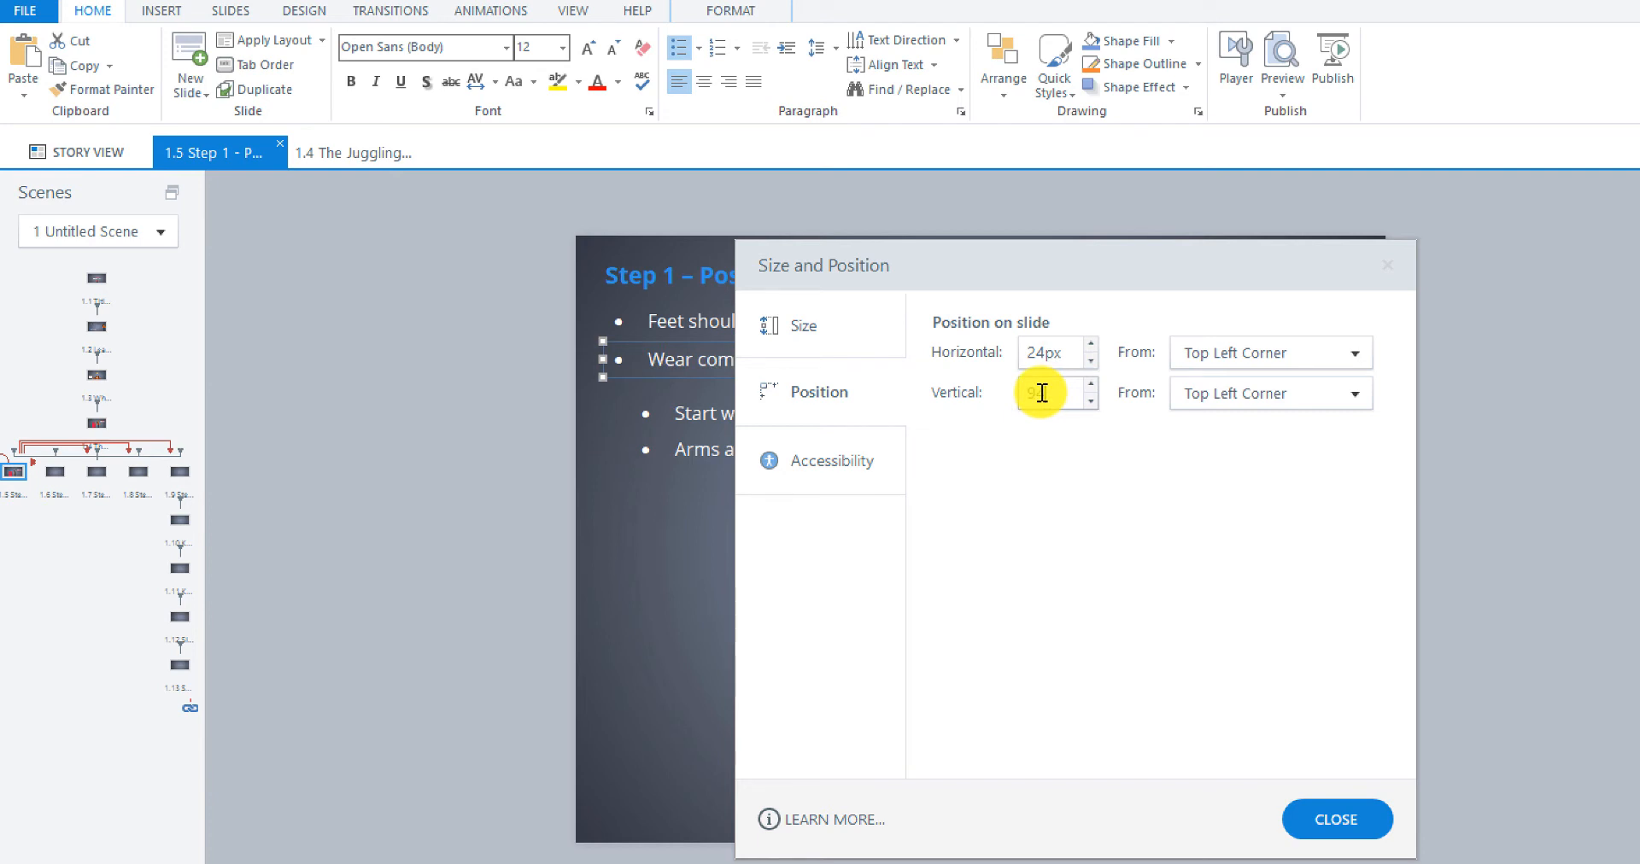
drag(1042, 392, 1031, 394)
text(2)
click(1043, 388)
click(1349, 825)
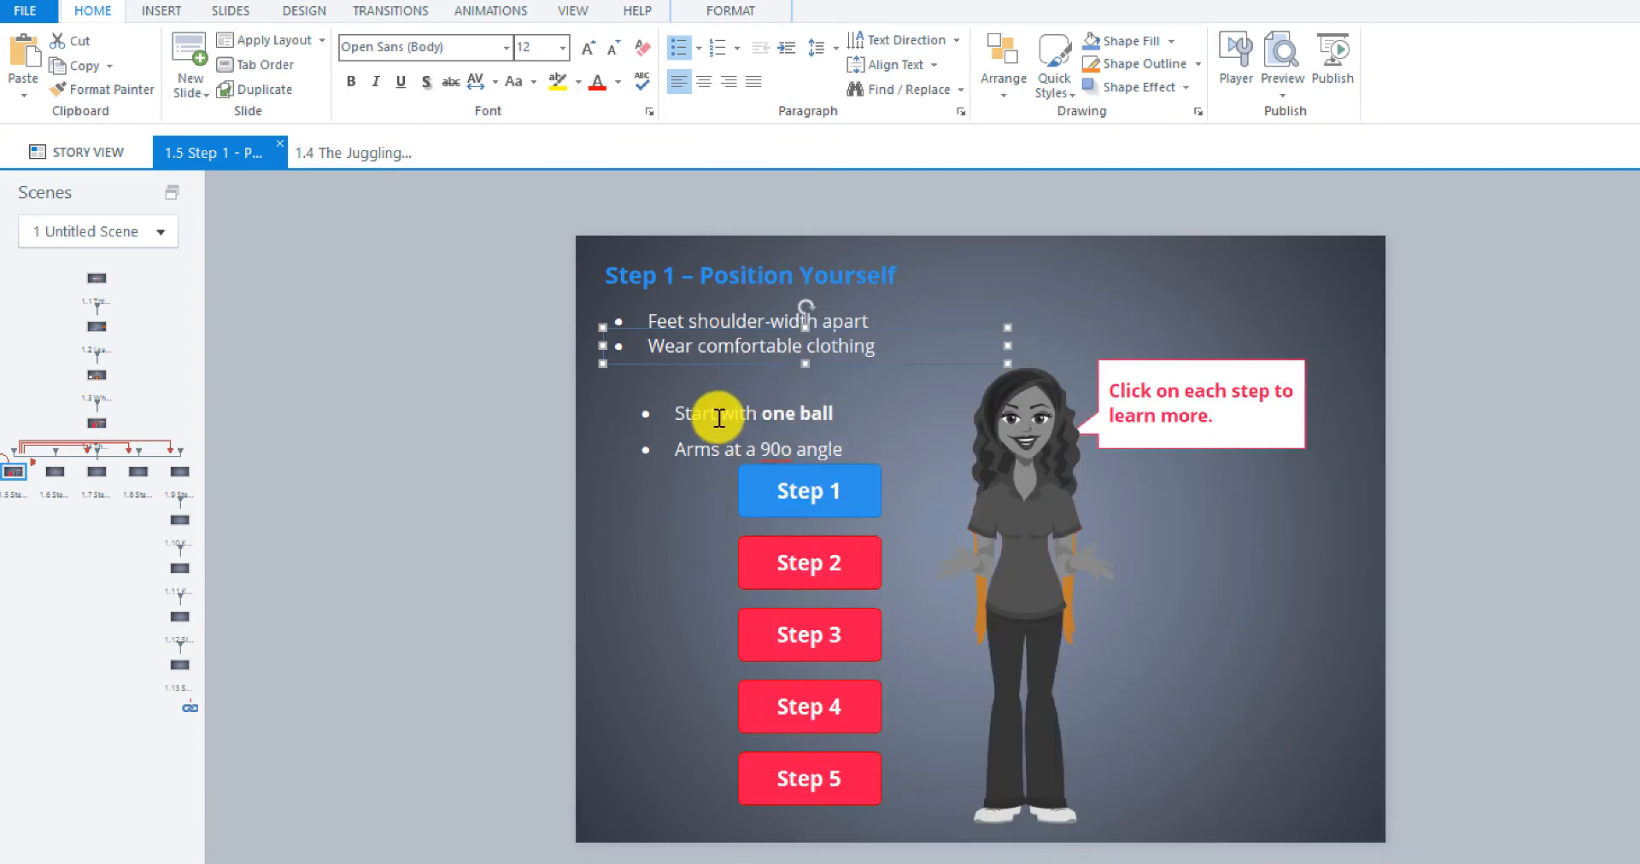
Position the "Start with one ball" text box at 24 px horizontally and 104 px vertically
click(727, 399)
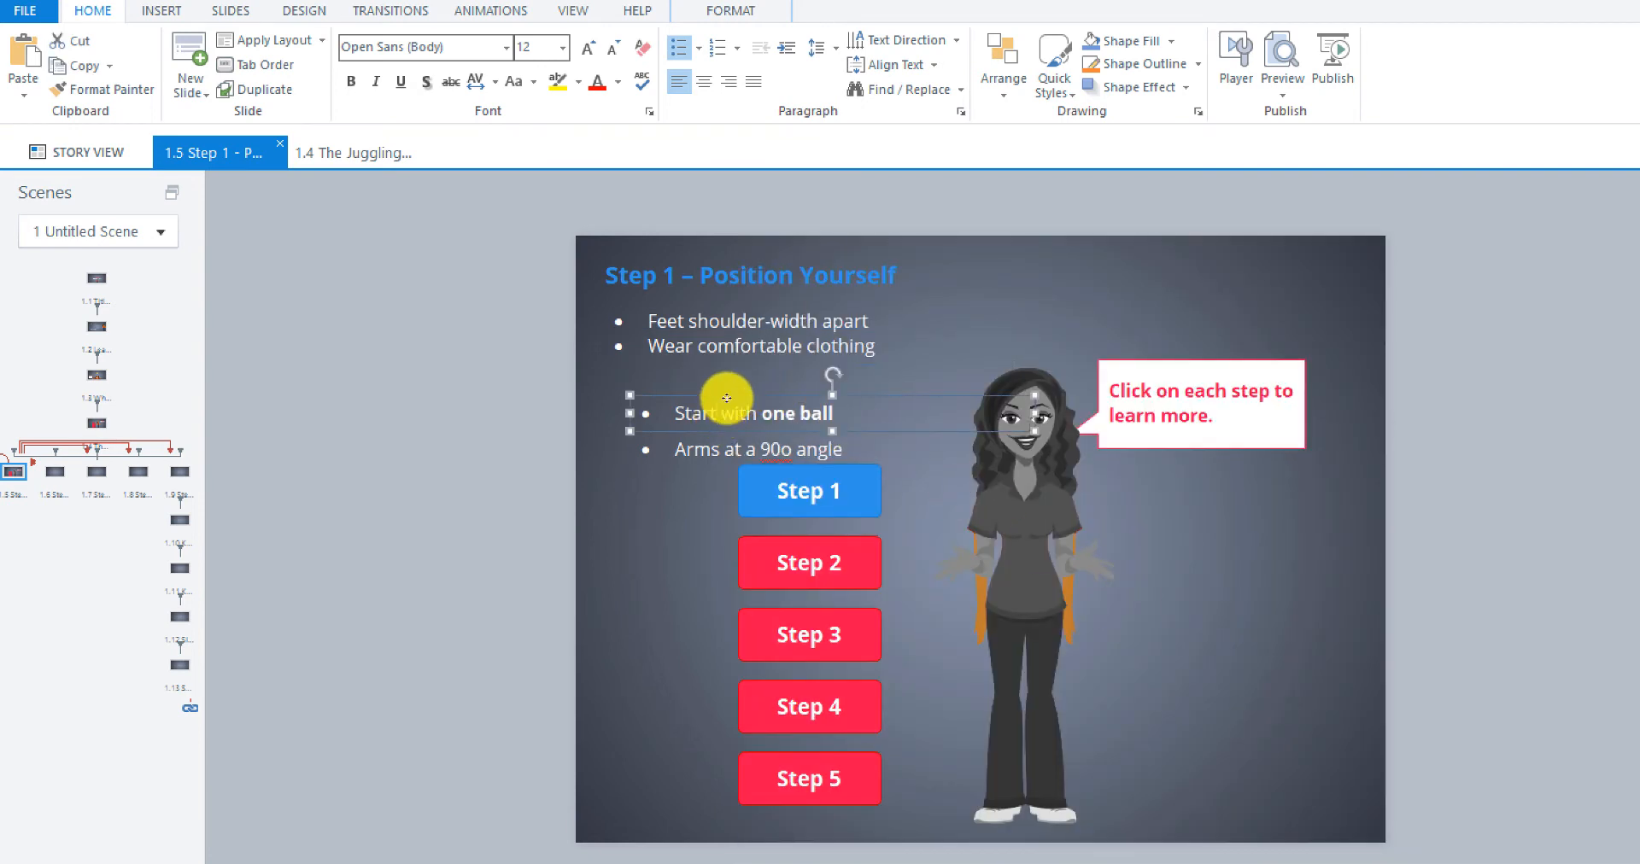
right_click(727, 399)
click(835, 822)
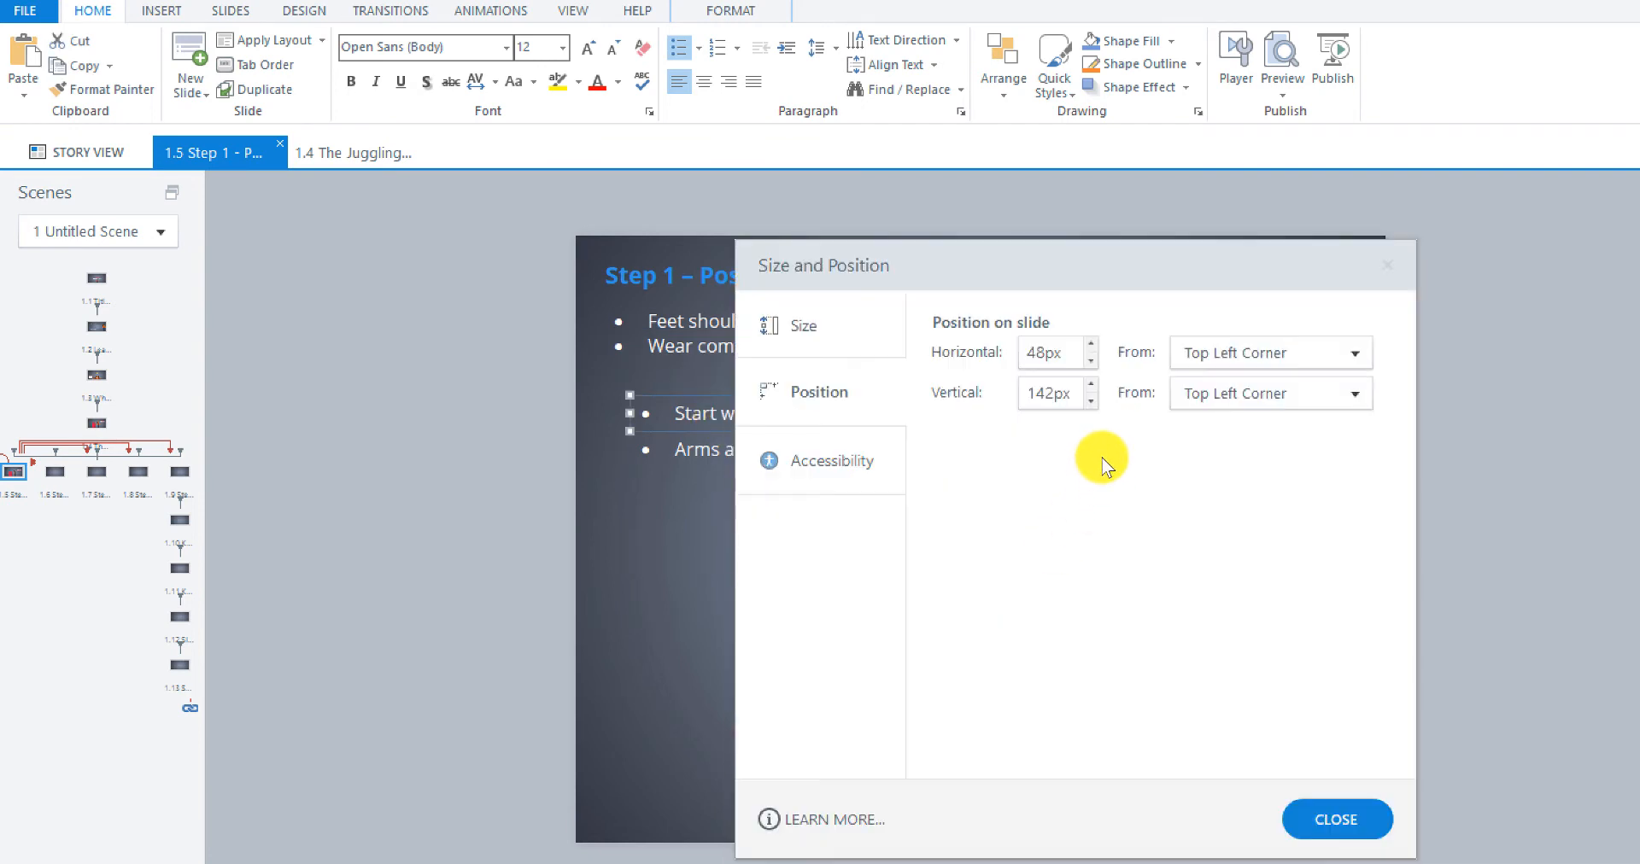
drag(1046, 353, 1018, 353)
text(24)
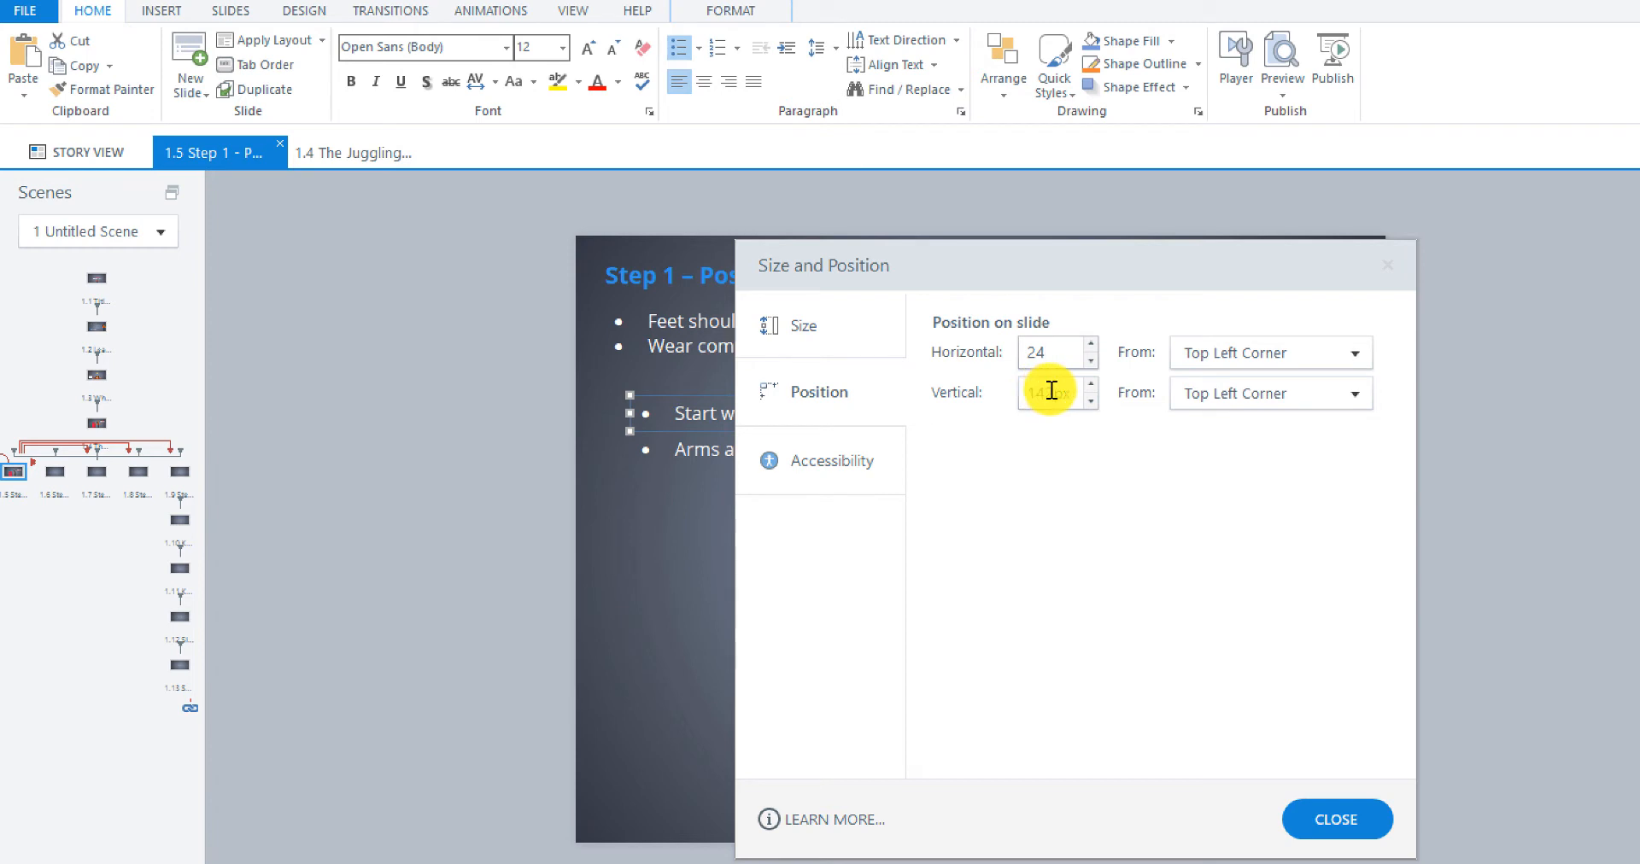
drag(1050, 392, 1019, 391)
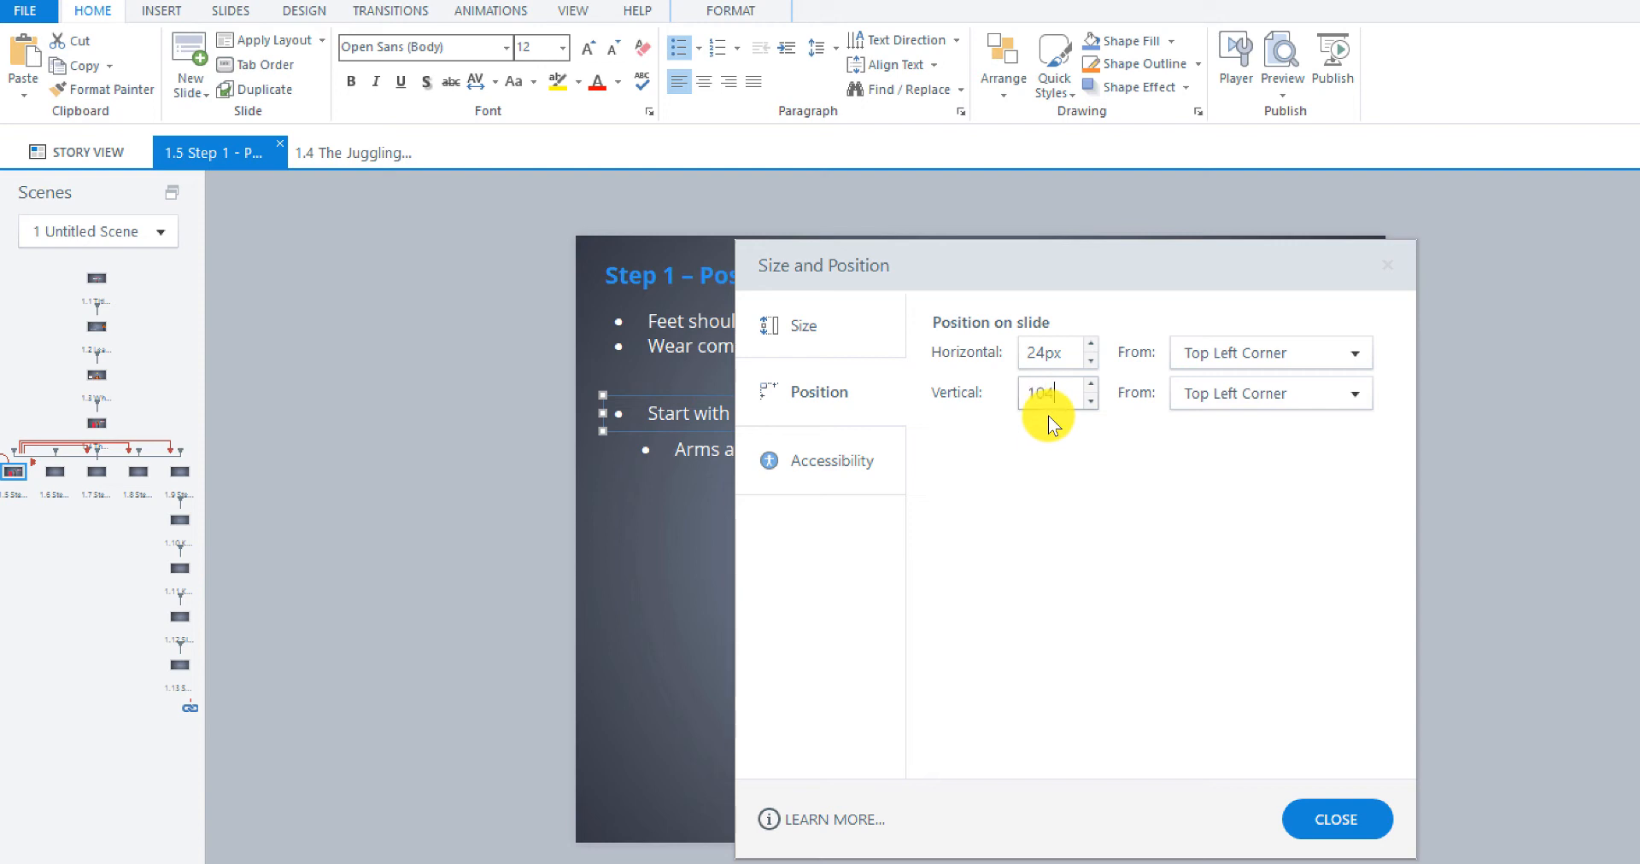
click(1331, 820)
Position the "Arms at a 90o angle" text box at 24 px horizontally and 126 px vertically, then deselect it
click(737, 449)
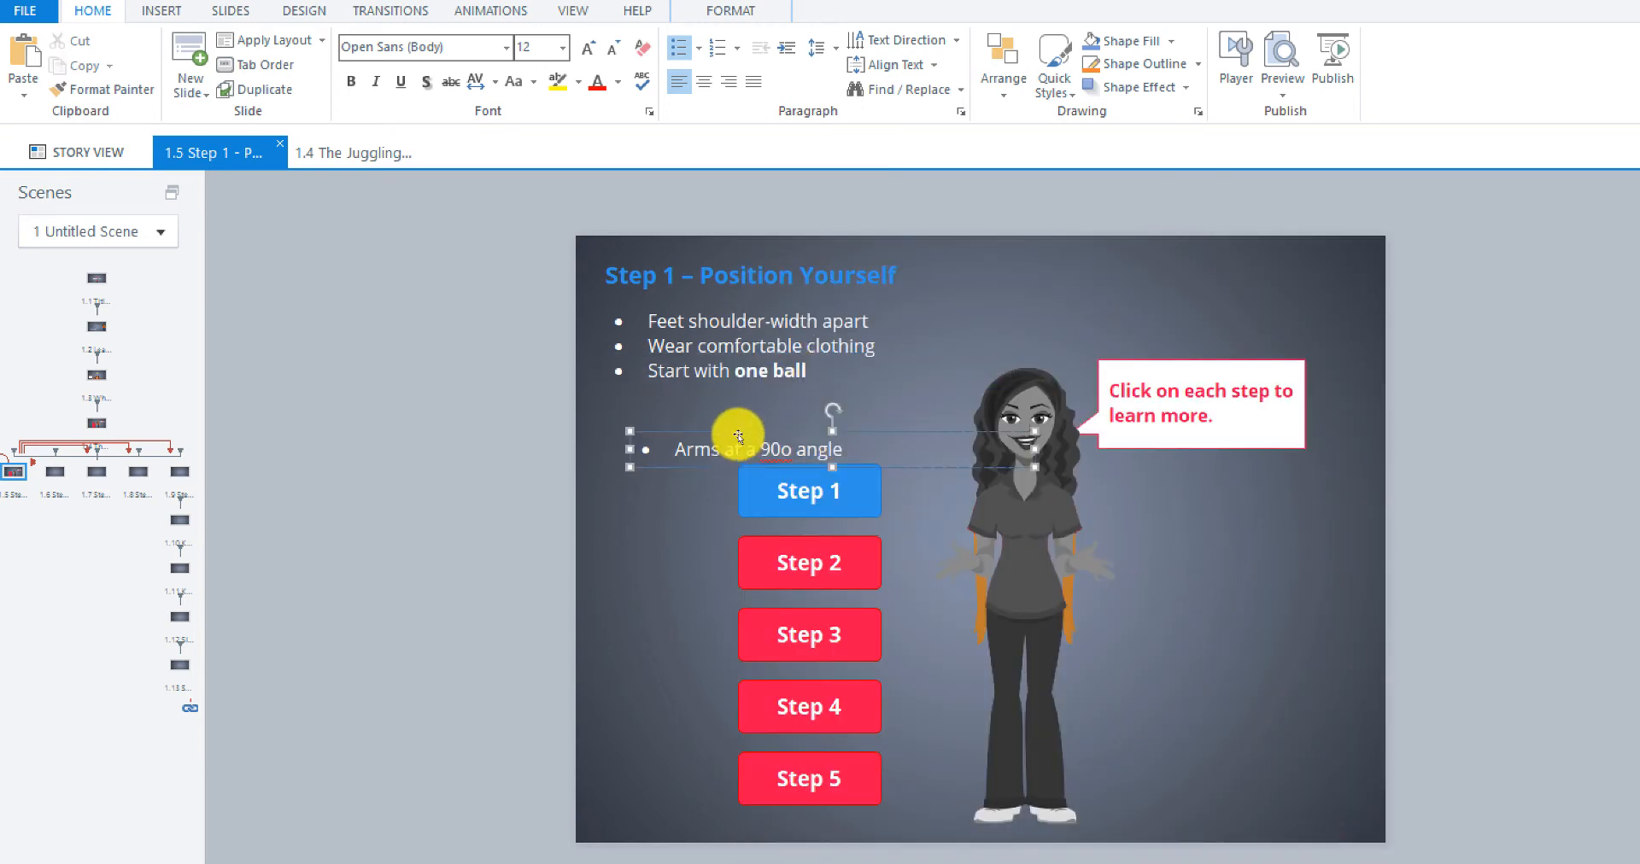
right_click(737, 435)
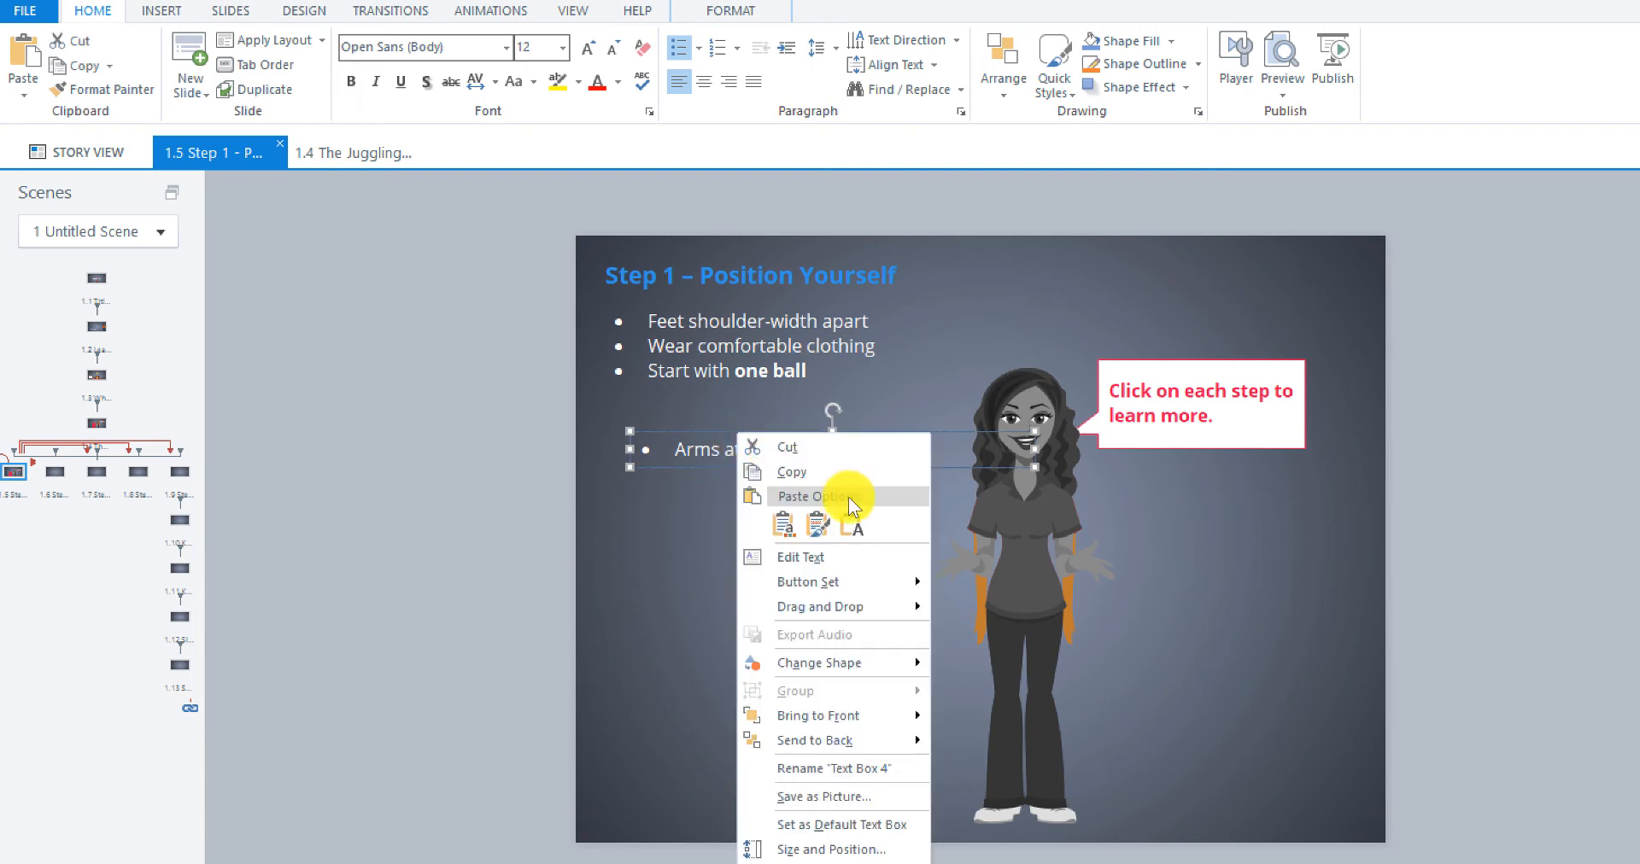
click(870, 838)
double_click(1031, 353)
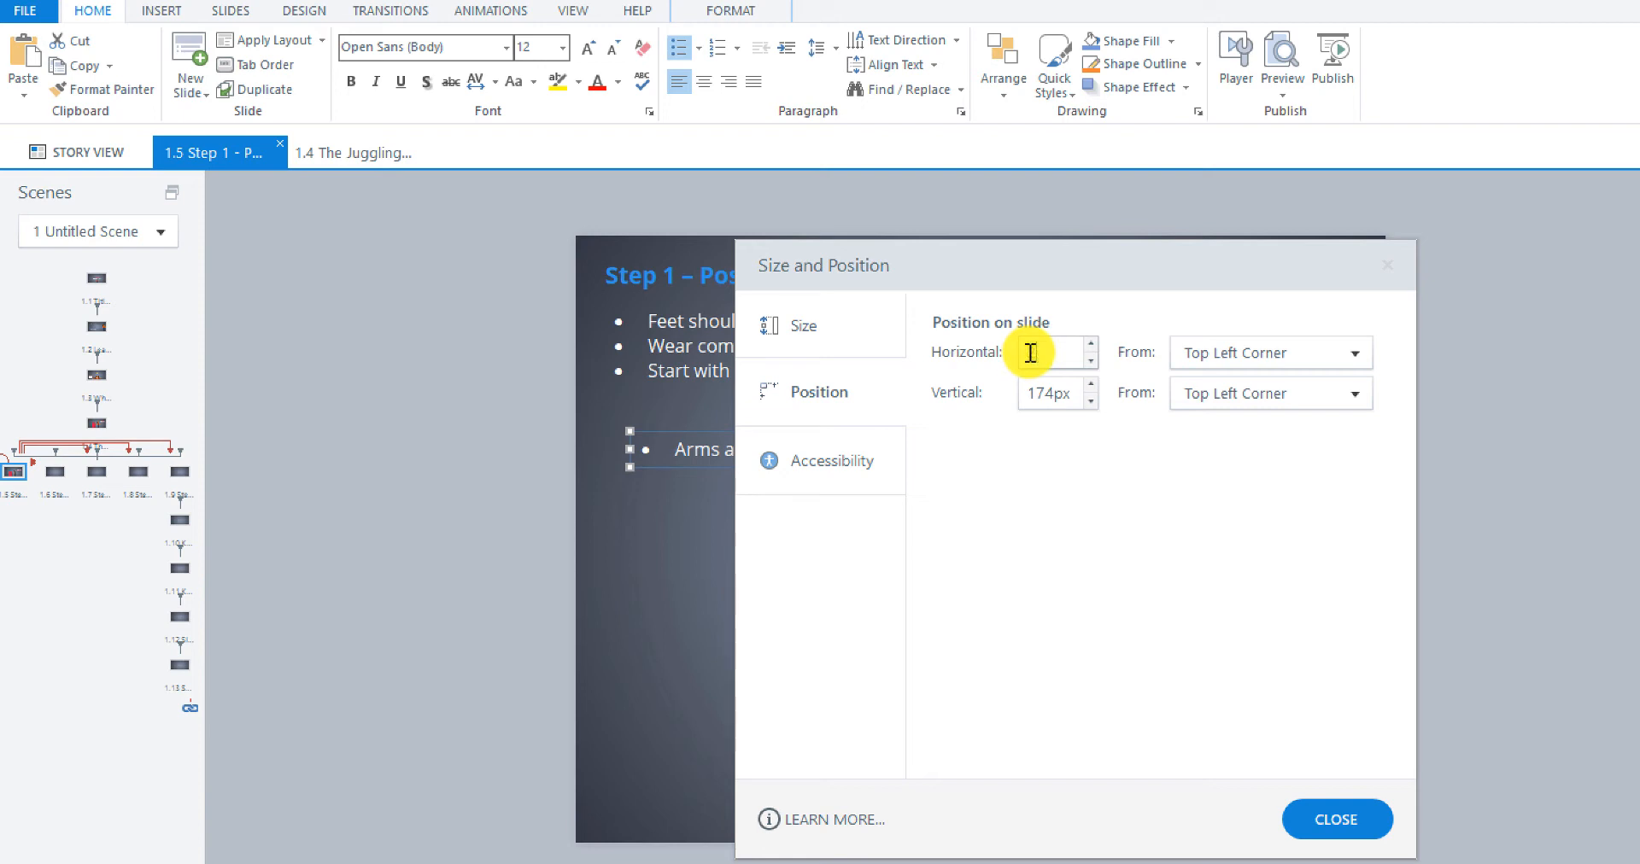
text(24)
double_click(1047, 392)
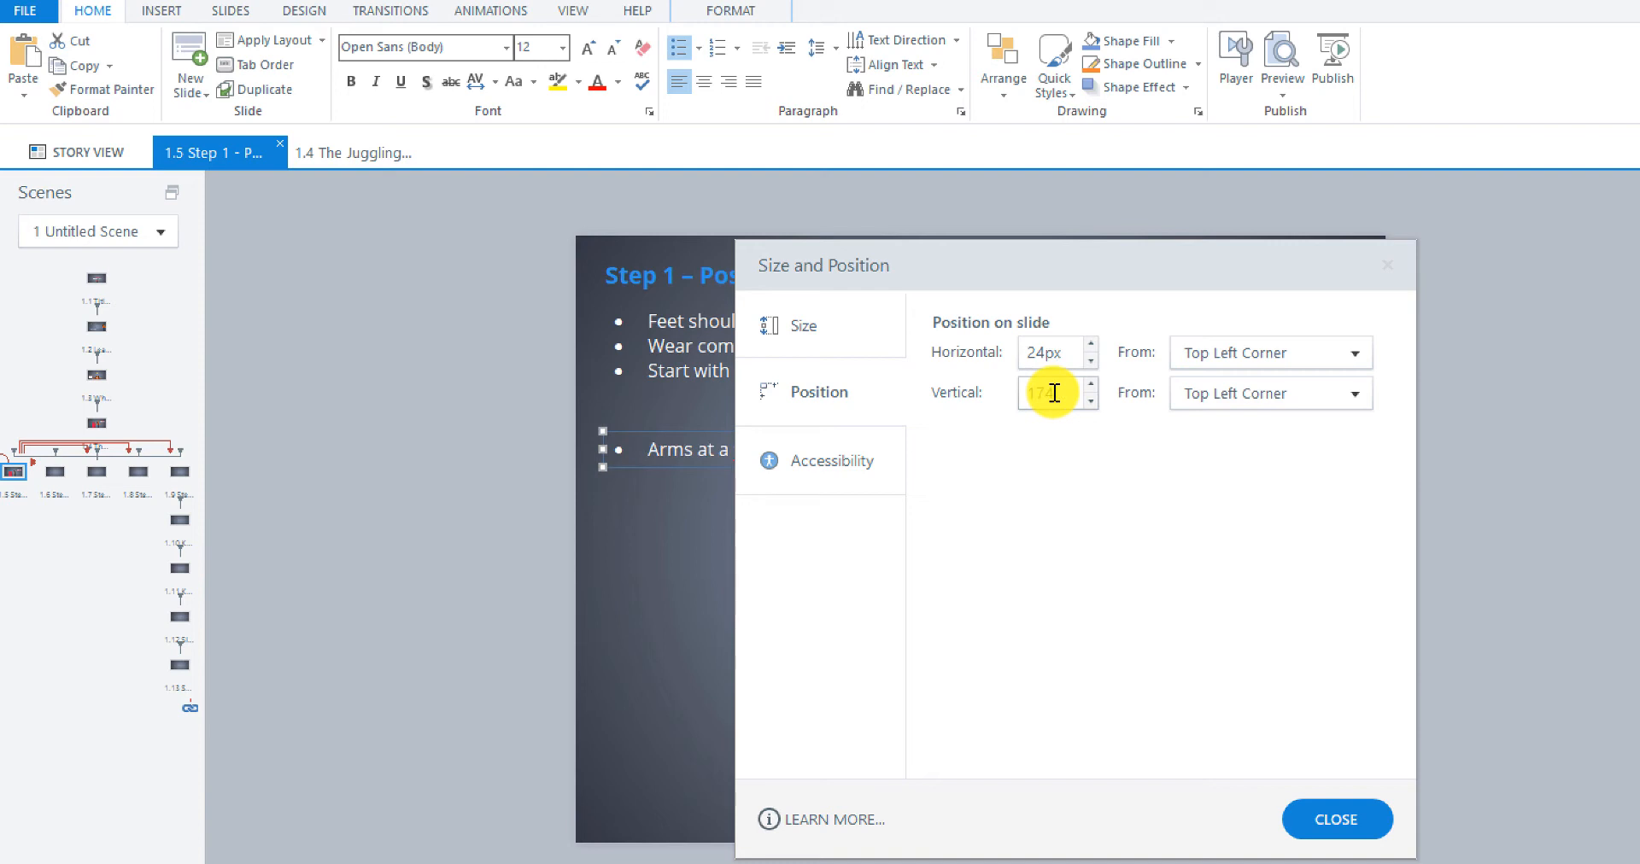
drag(1054, 393, 1031, 393)
text(26)
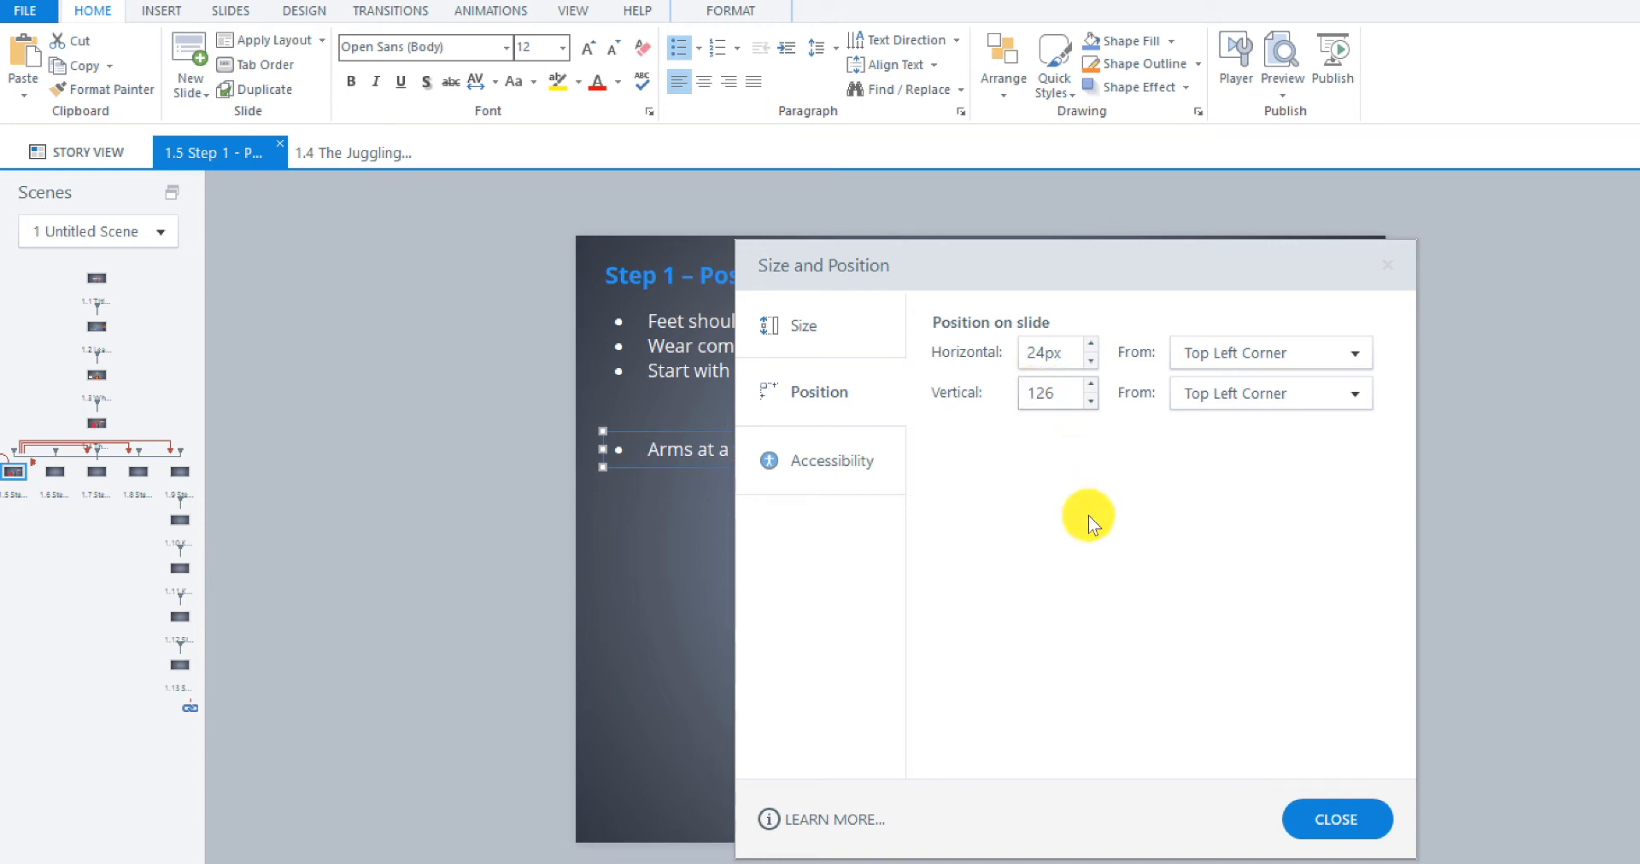
click(1334, 815)
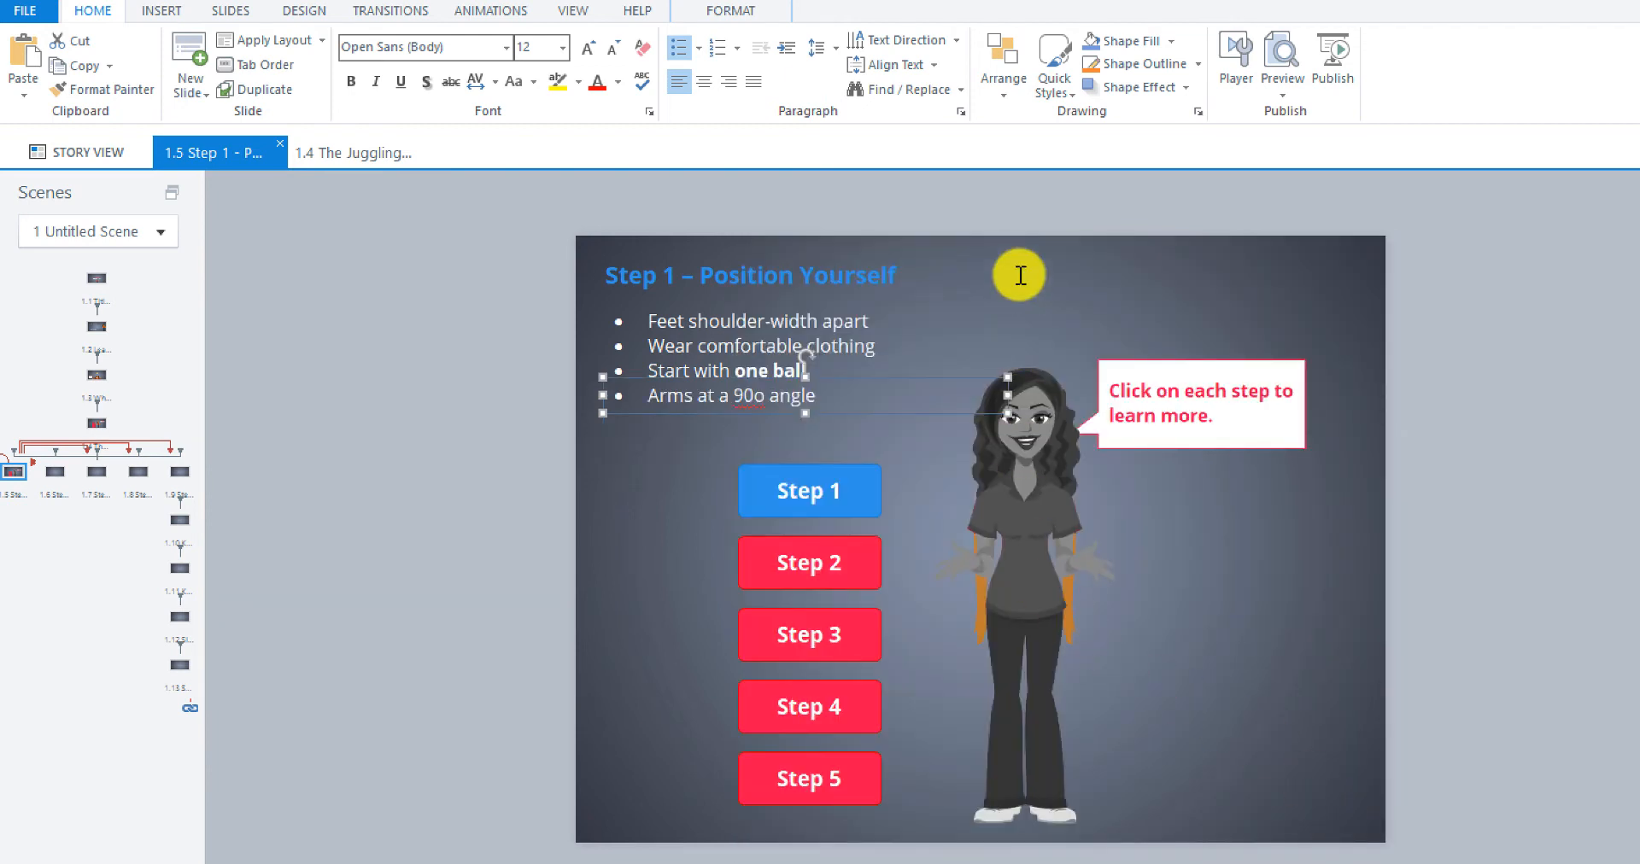
click(1019, 320)
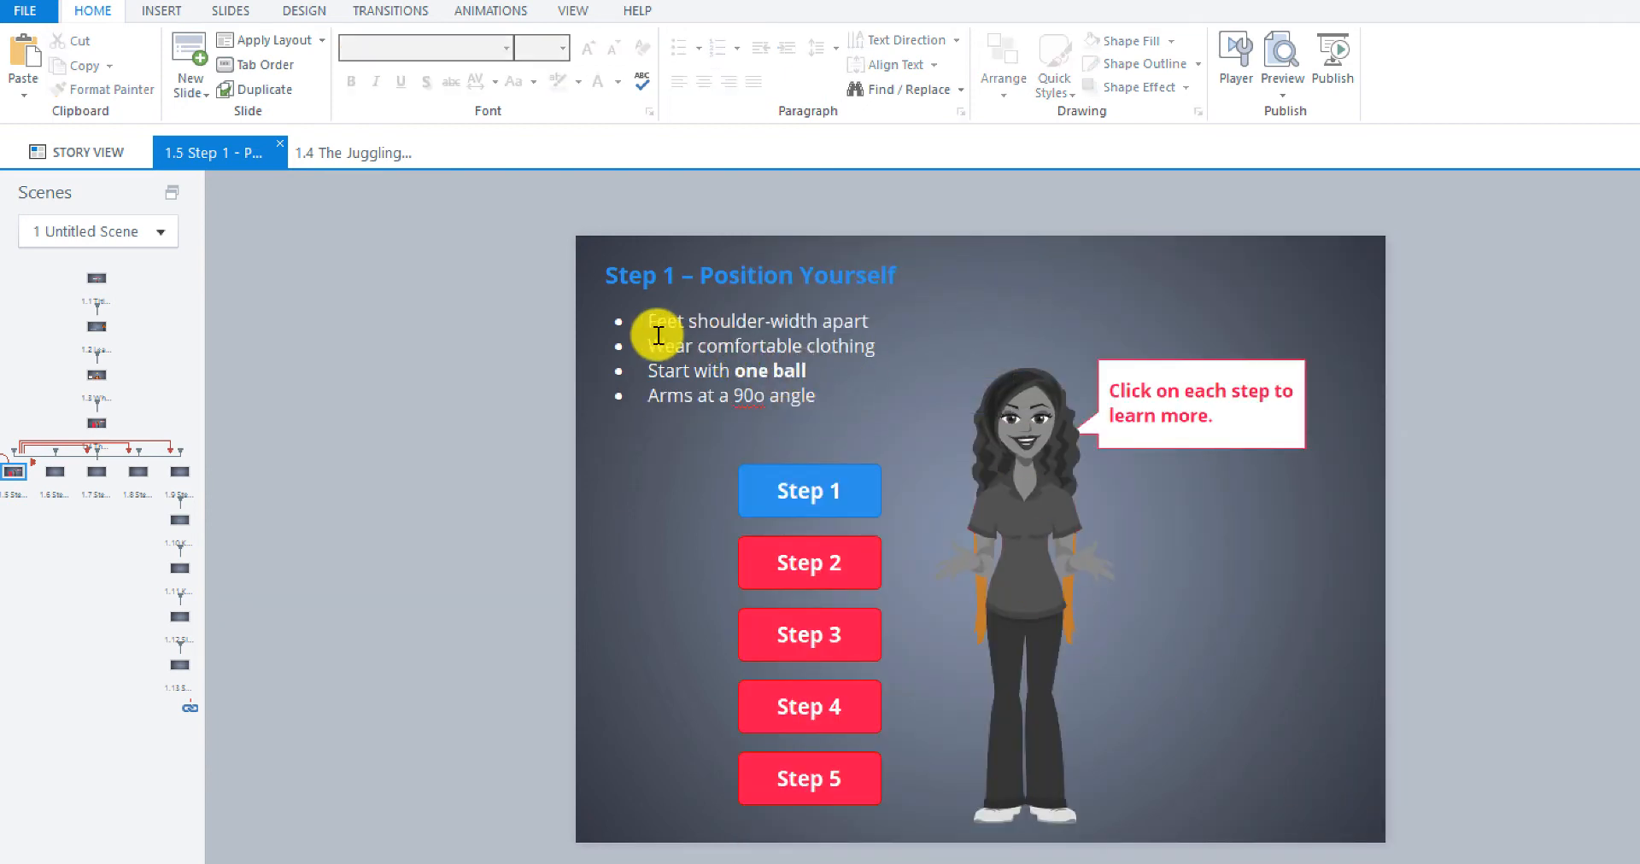
Format the "o" after 90 in the "Arms at a 90o angle" bullet as superscript so it reads as a degree sign
click(764, 405)
double_click(759, 404)
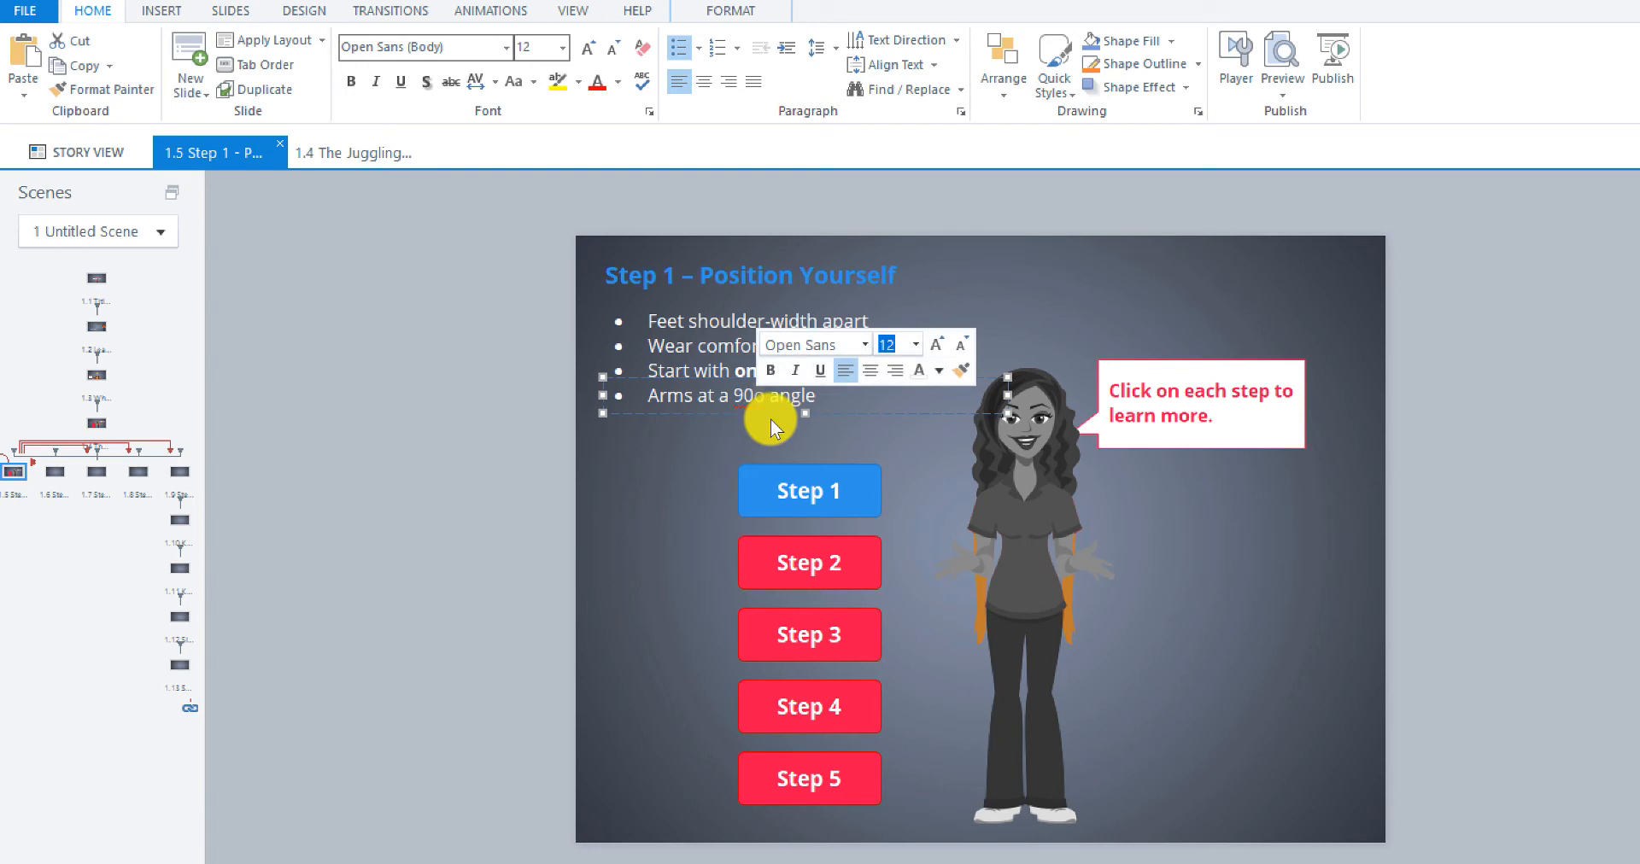
click(895, 443)
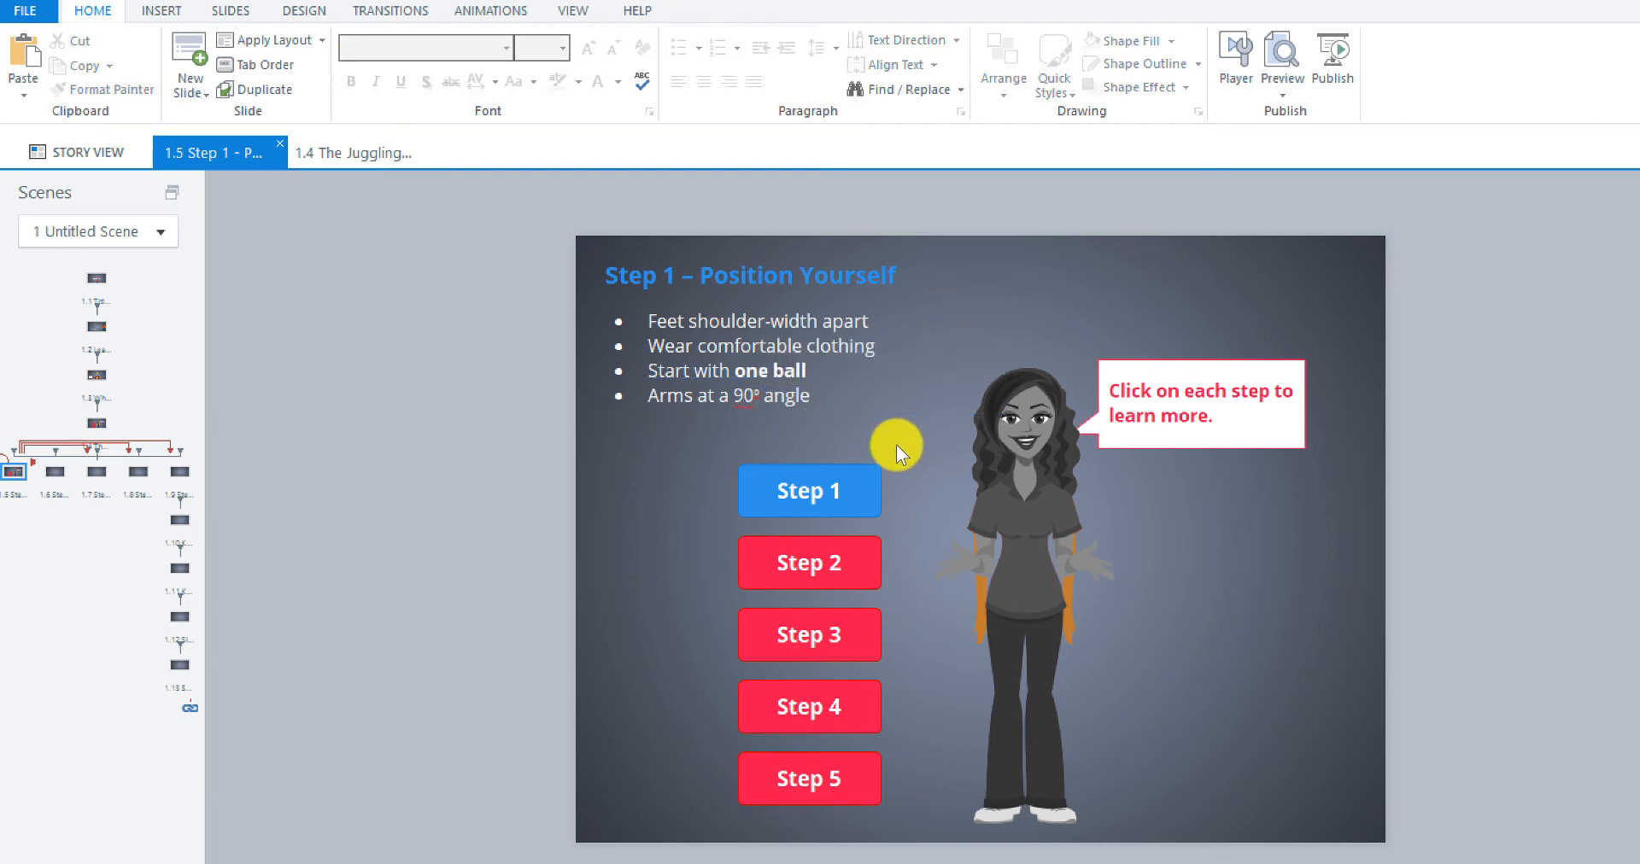
click(767, 406)
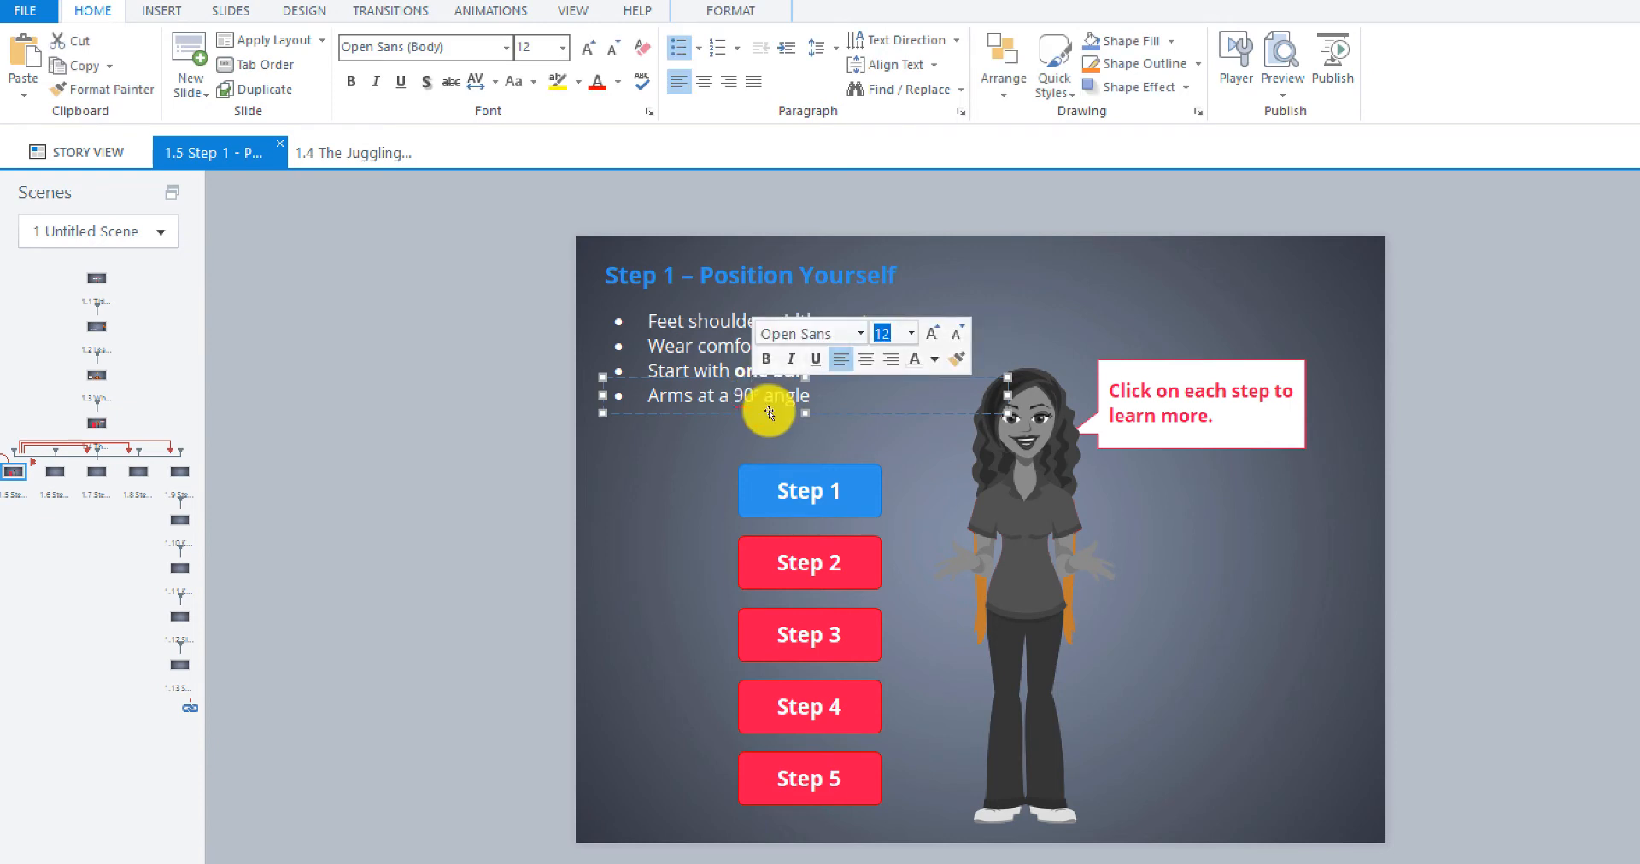
click(1200, 553)
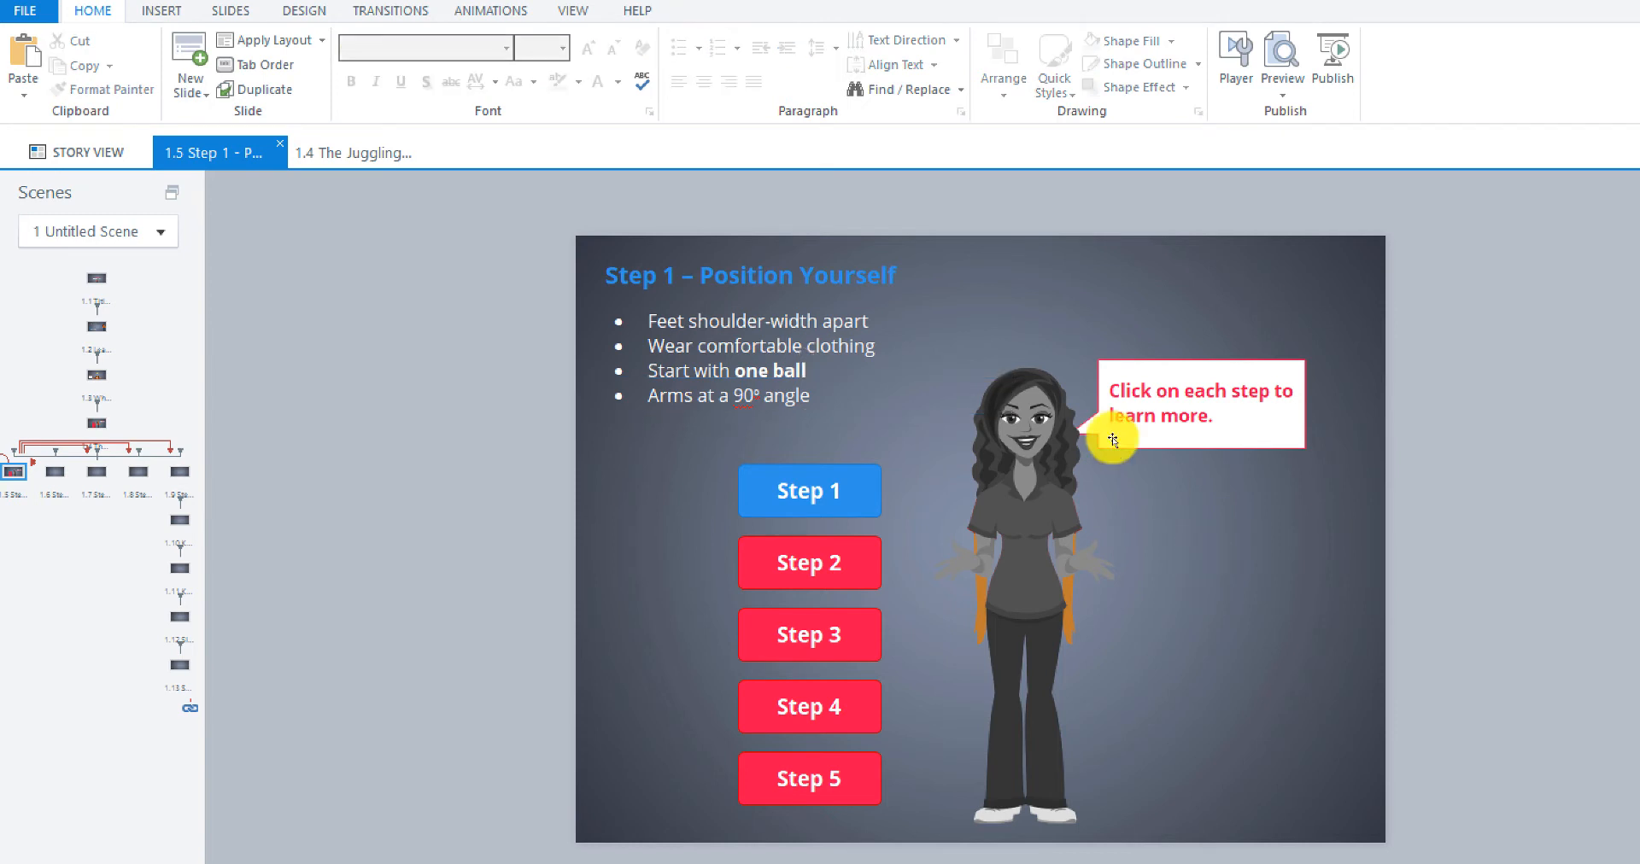
Enlarge the timeline area and extend all four bullet text boxes so that they start at 0 s
click(867, 323)
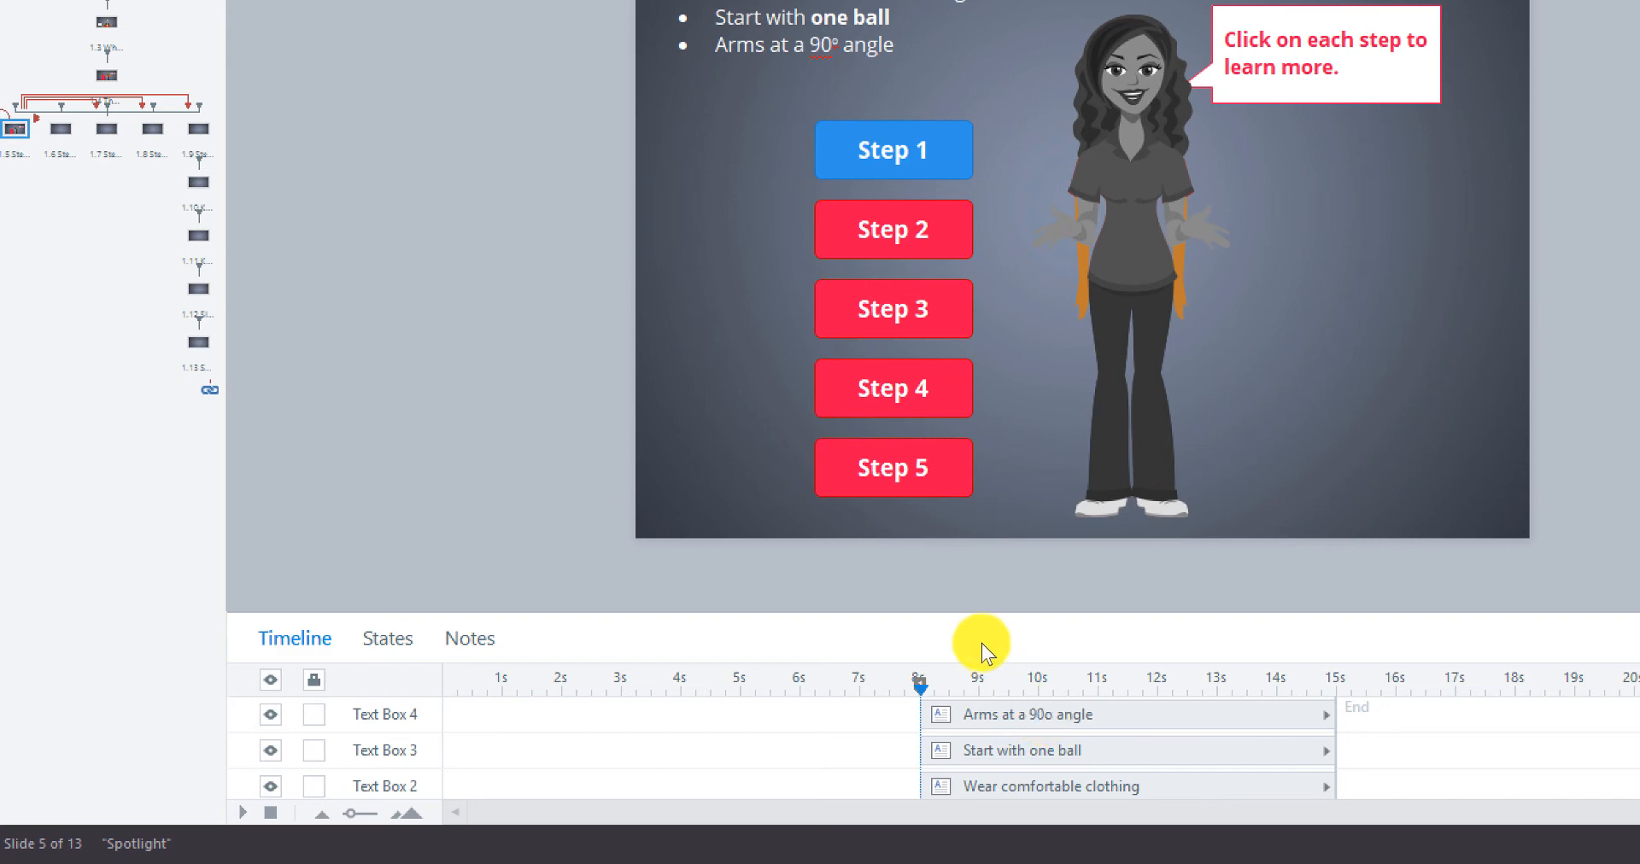
drag(990, 613, 991, 217)
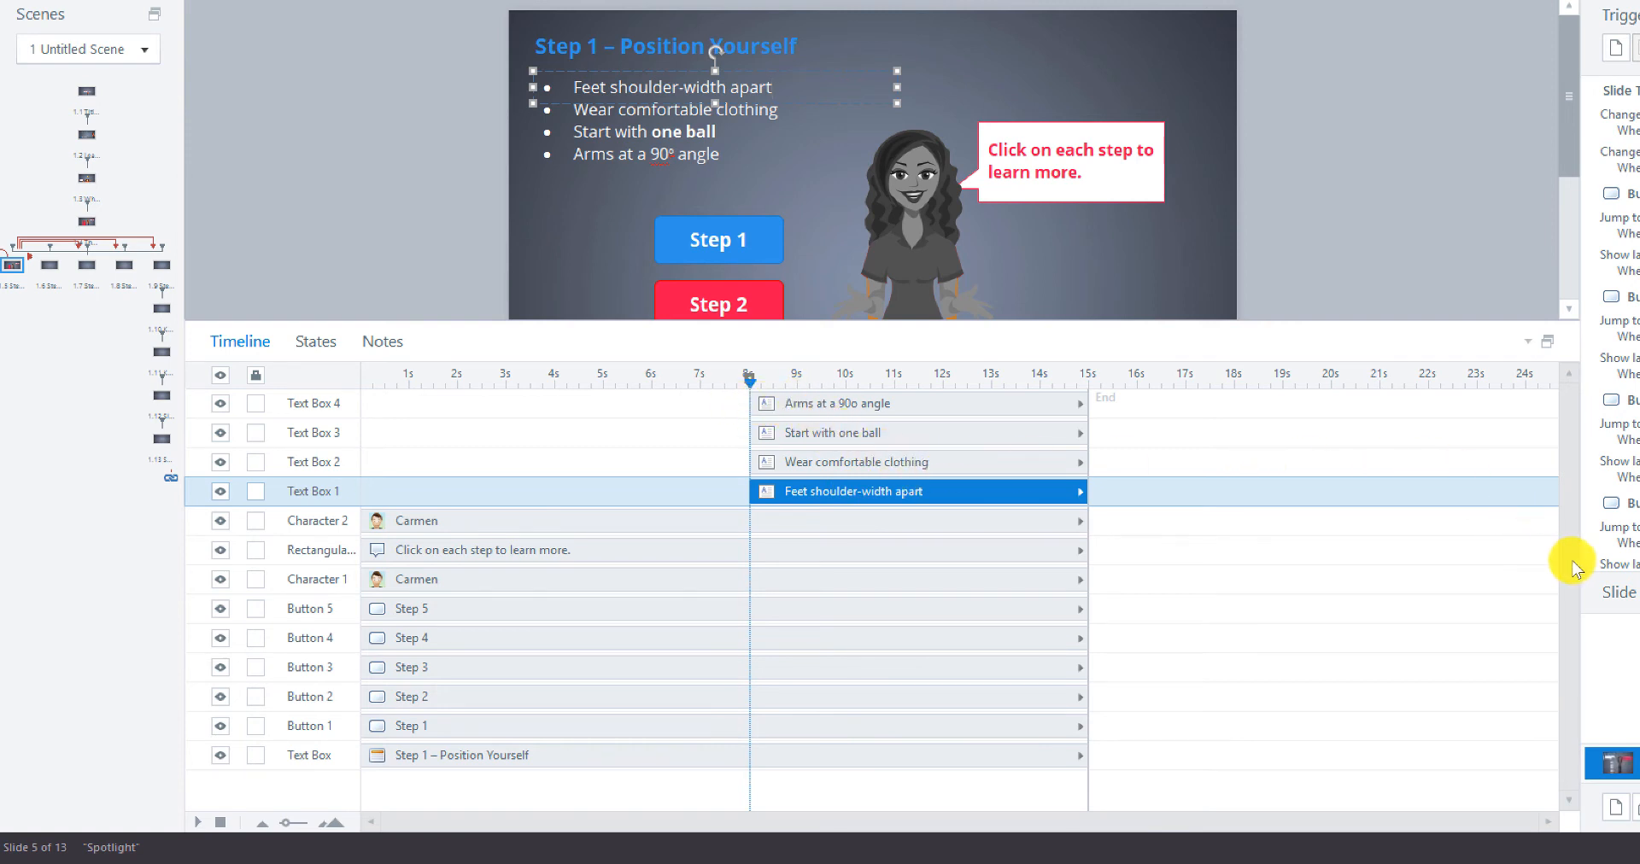
click(787, 401)
click(787, 400)
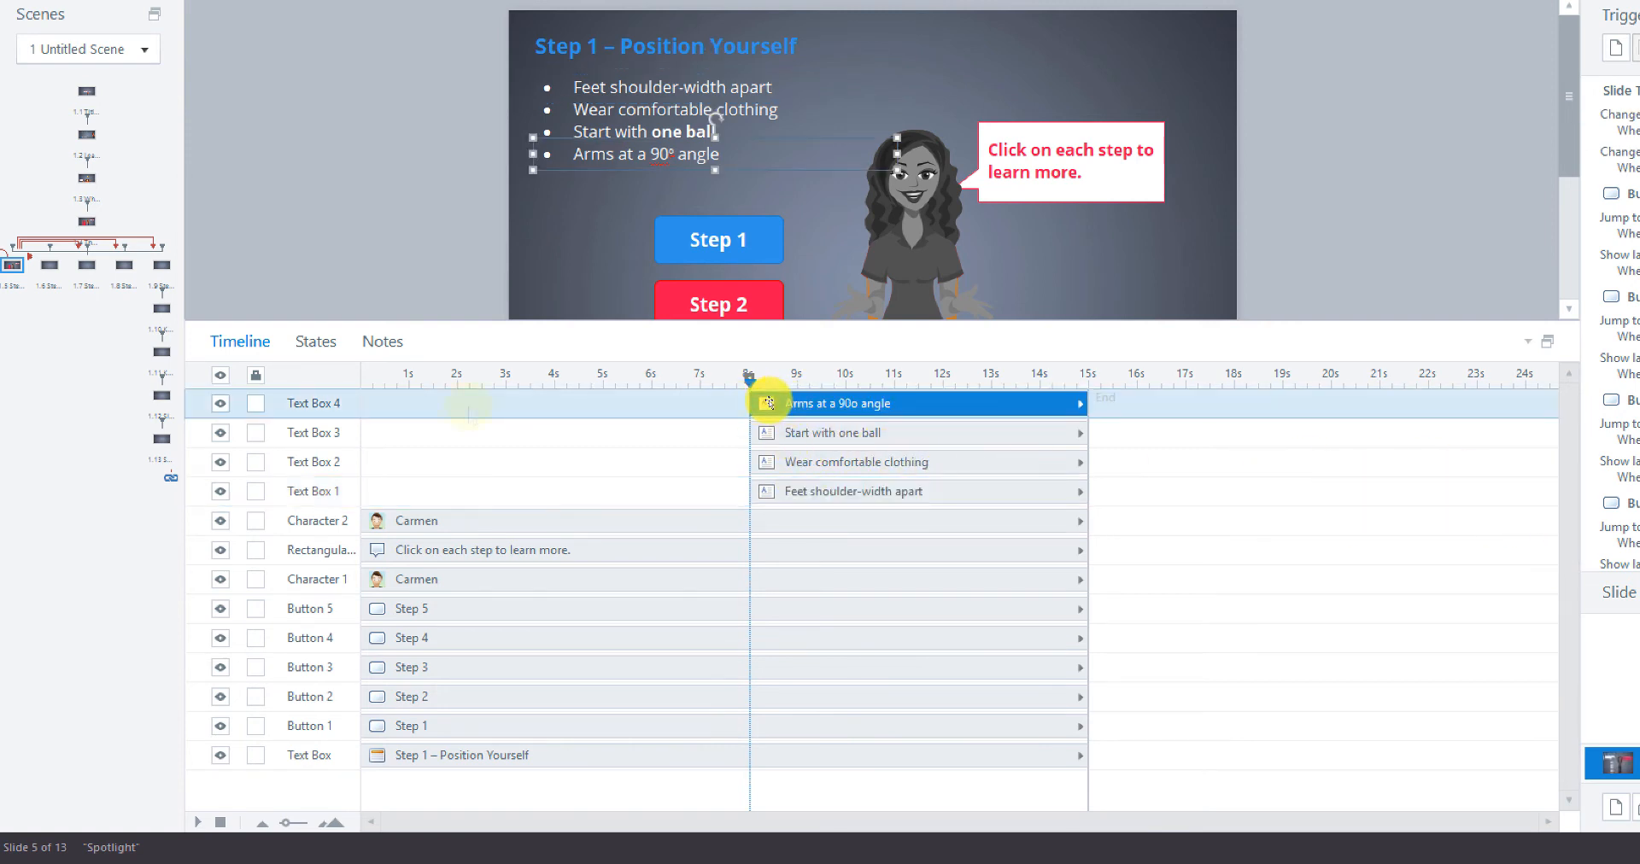
drag(744, 403, 341, 402)
drag(748, 433, 350, 432)
drag(750, 462, 348, 466)
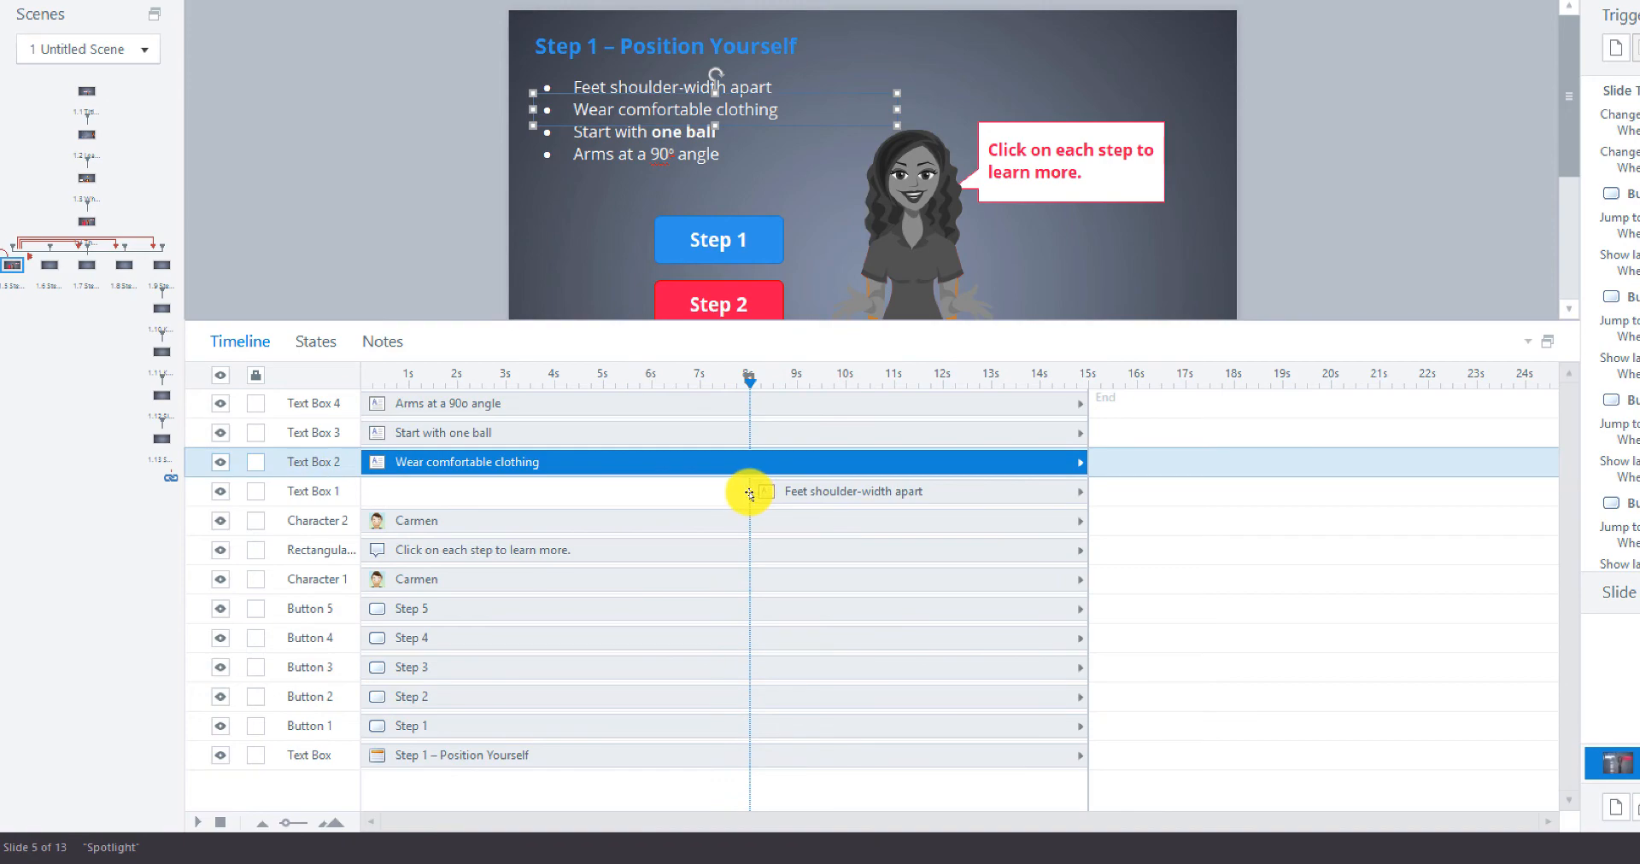
drag(750, 491, 707, 489)
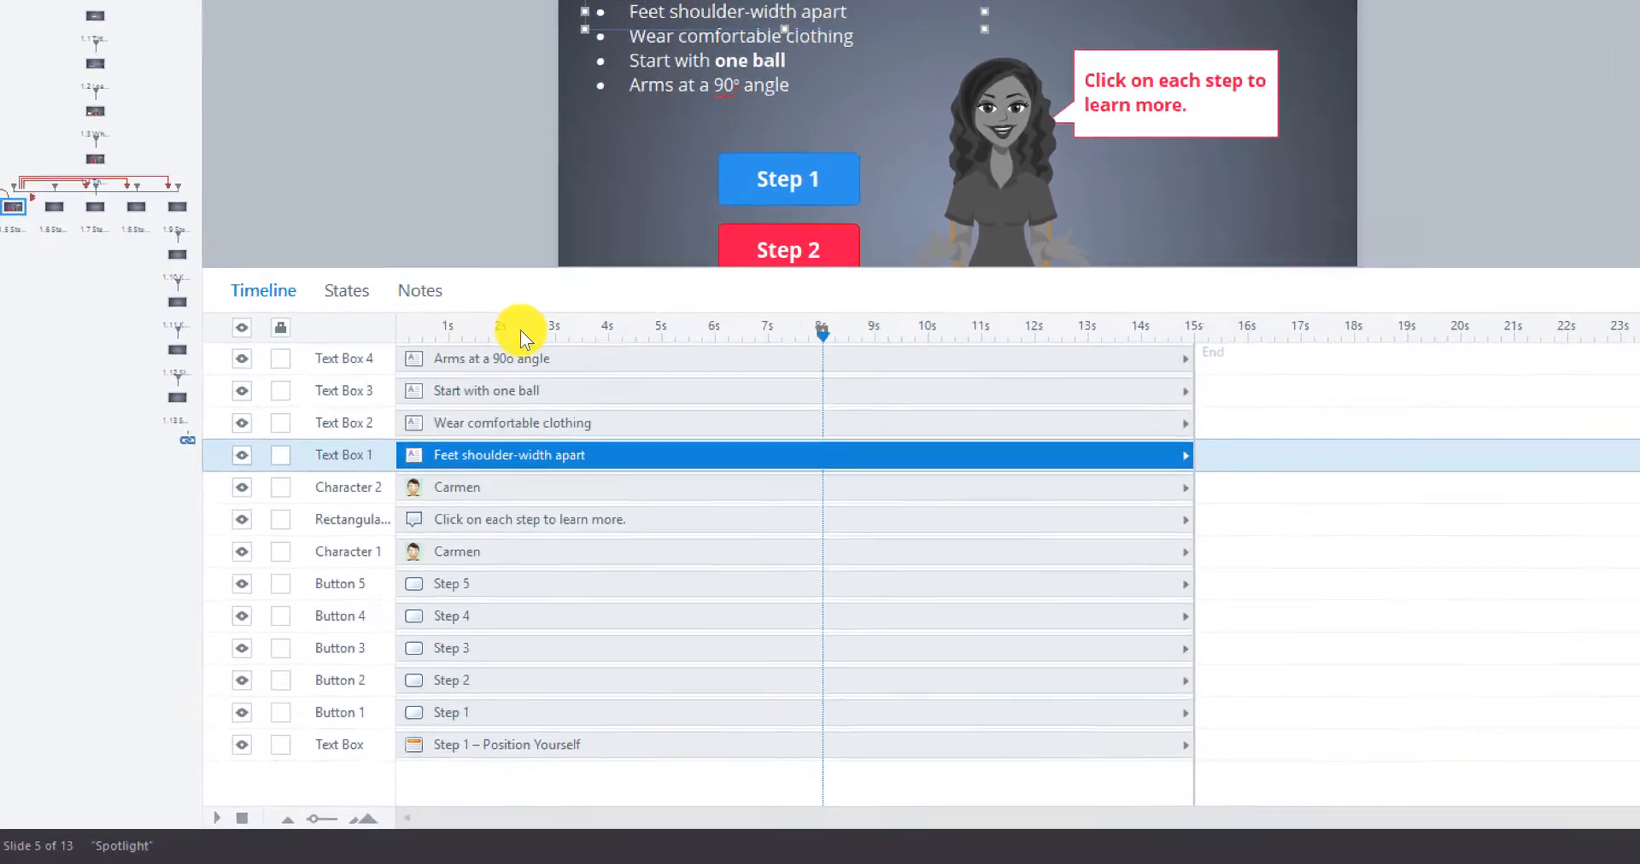
Add cue points to the slide's timeline at about 2 s and 5 s
right_click(501, 331)
click(551, 345)
right_click(661, 332)
click(712, 345)
Add two more cue points, placing one beside the existing cue point at about 8 s and the other at about 9.5 s
mouse_move(886, 309)
mouse_down()
mouse_move(915, 305)
mouse_move(896, 309)
mouse_up()
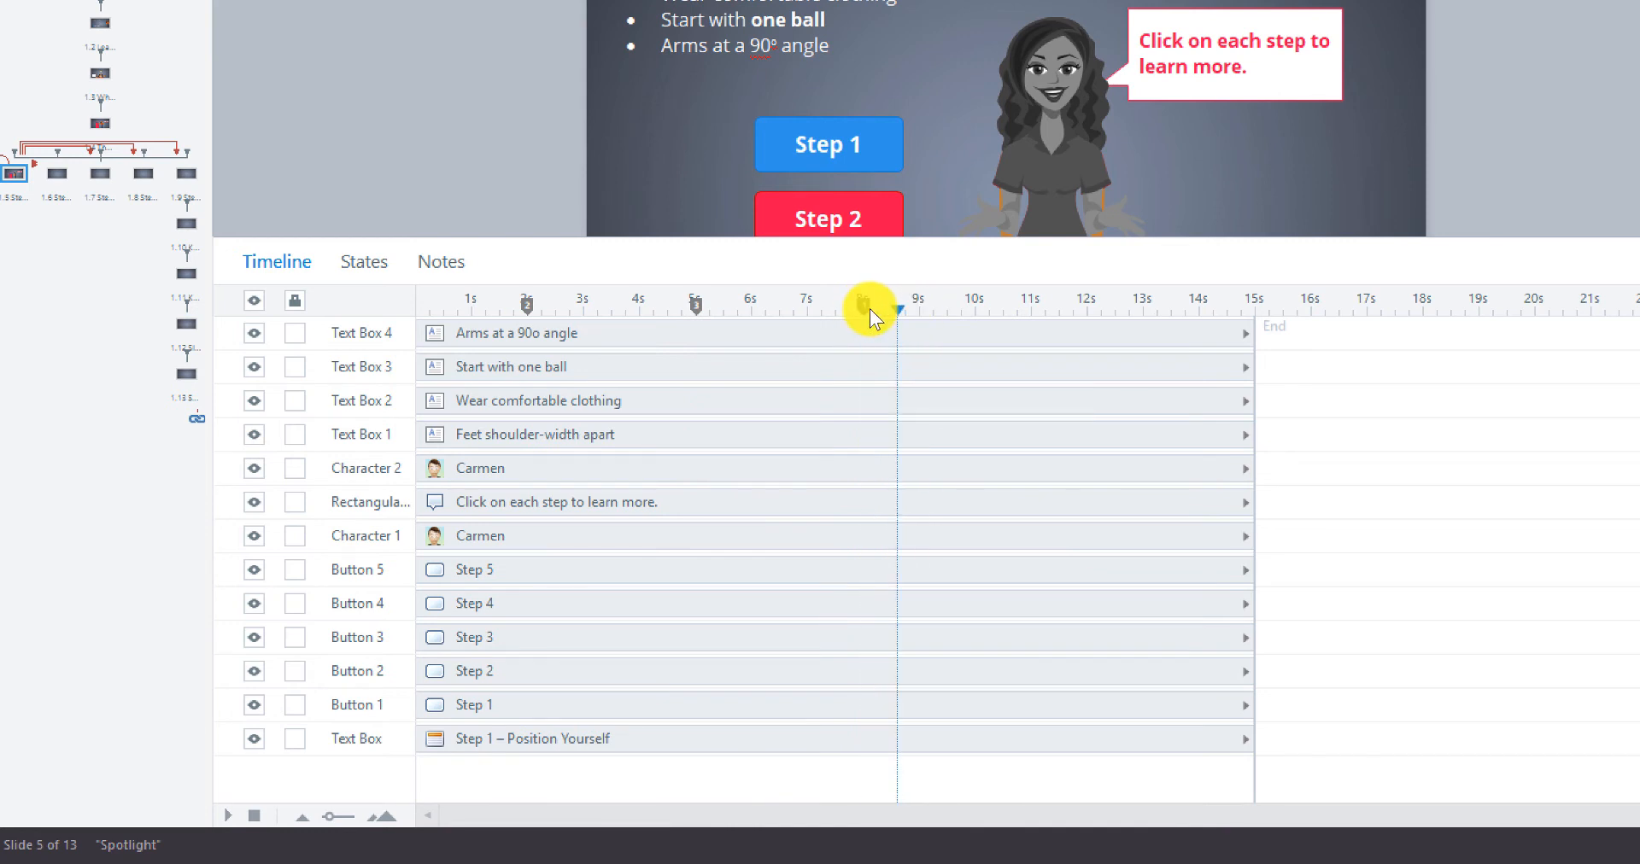
click(1024, 314)
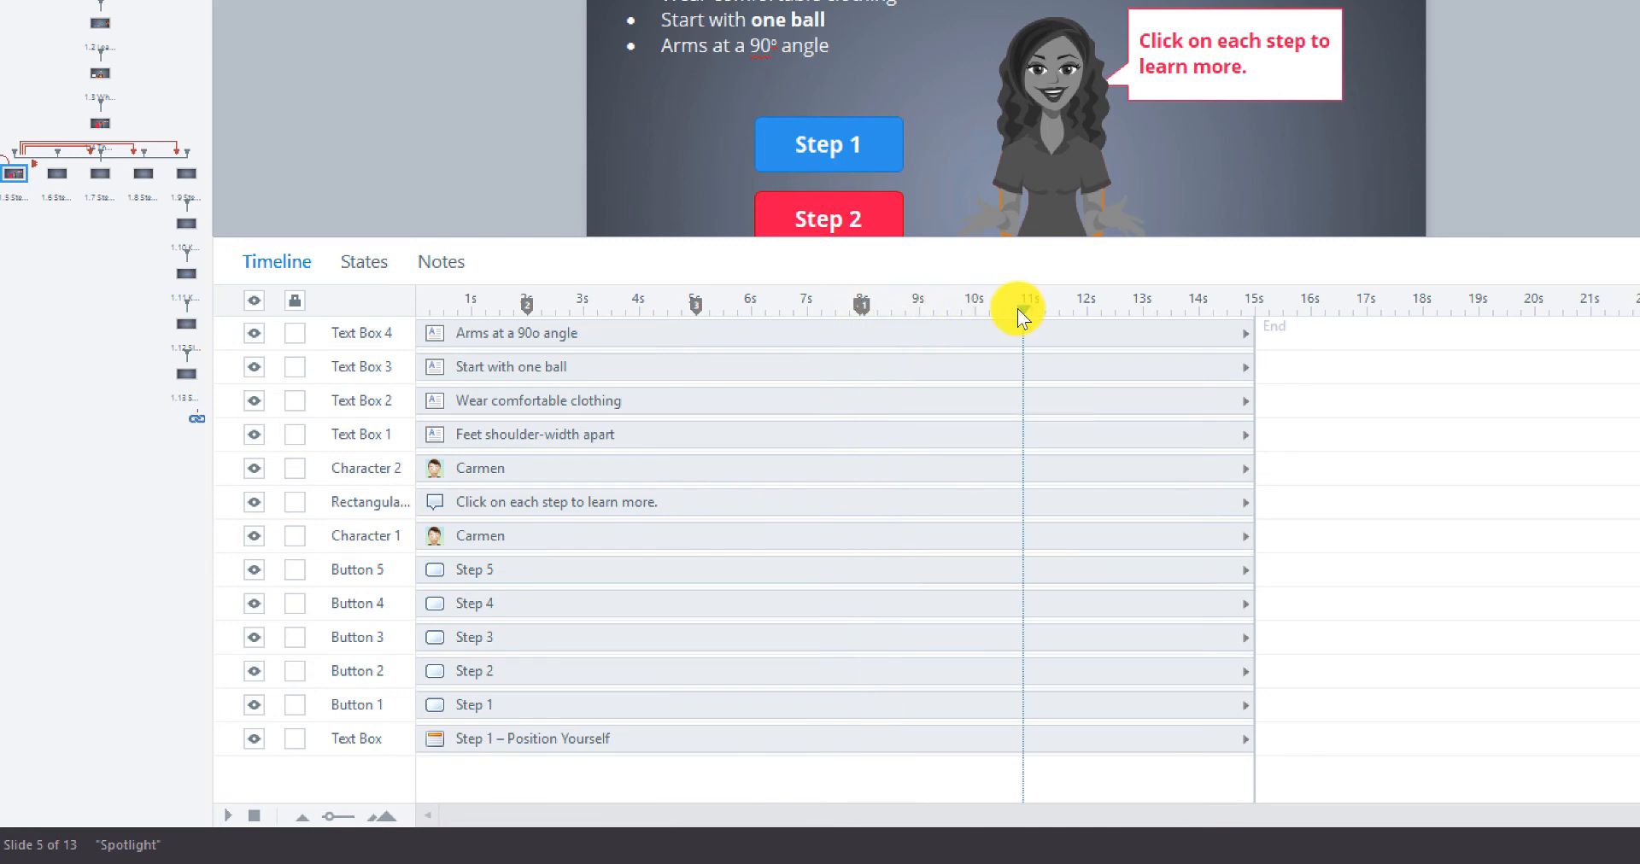
key(c)
click(1094, 312)
drag(1025, 309, 948, 309)
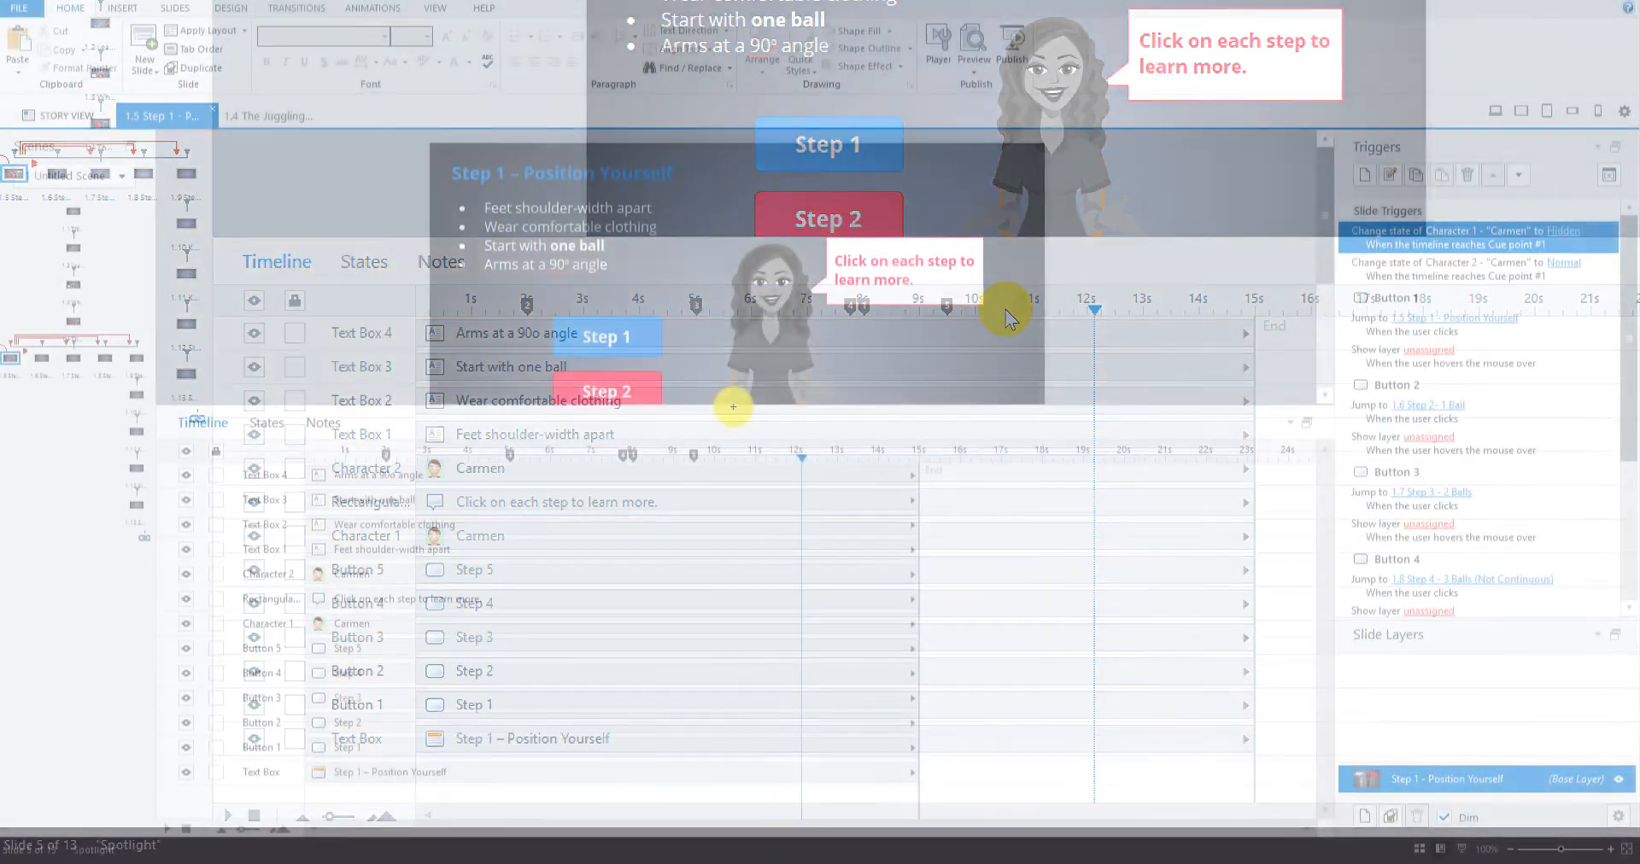
Shrink the timeline area and set the initial state of the "Feet shoulder-width apart" text box to Hidden
drag(735, 406, 740, 663)
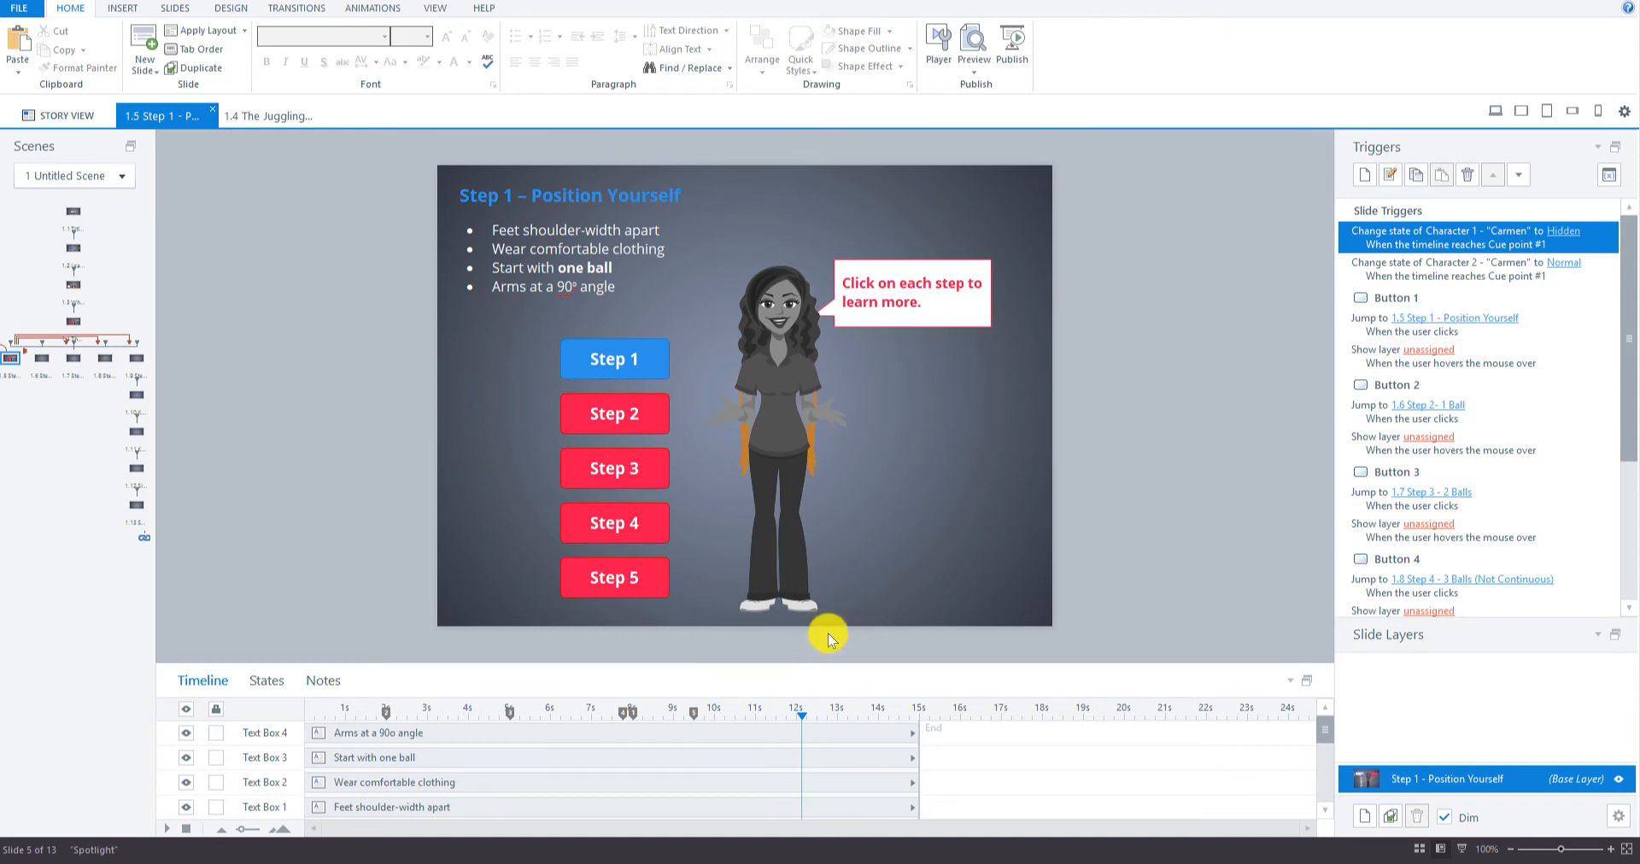
click(538, 233)
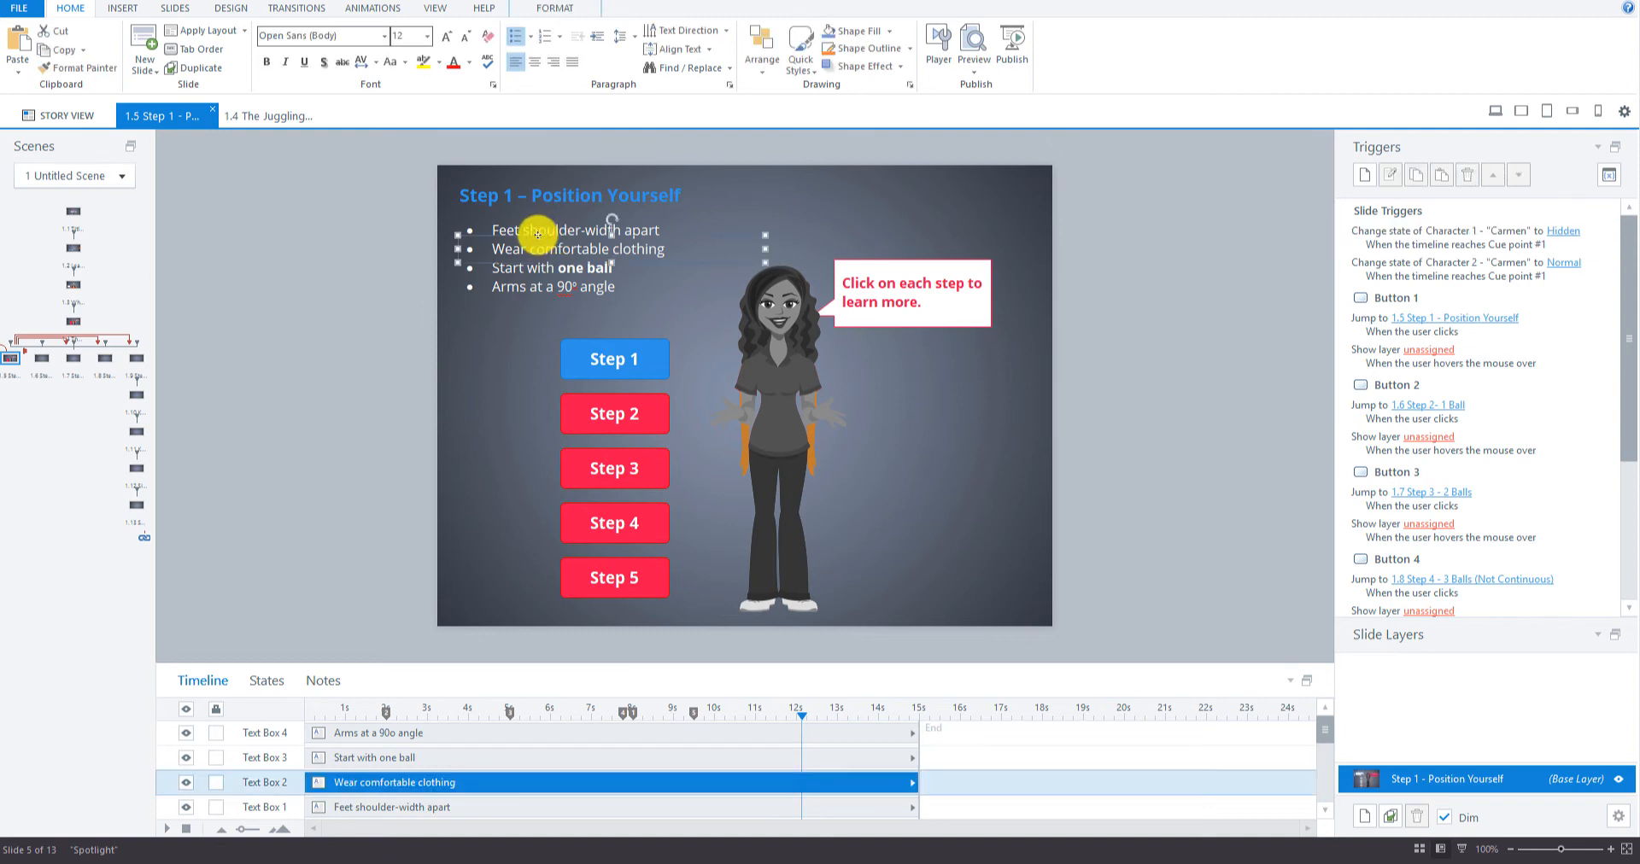
click(538, 224)
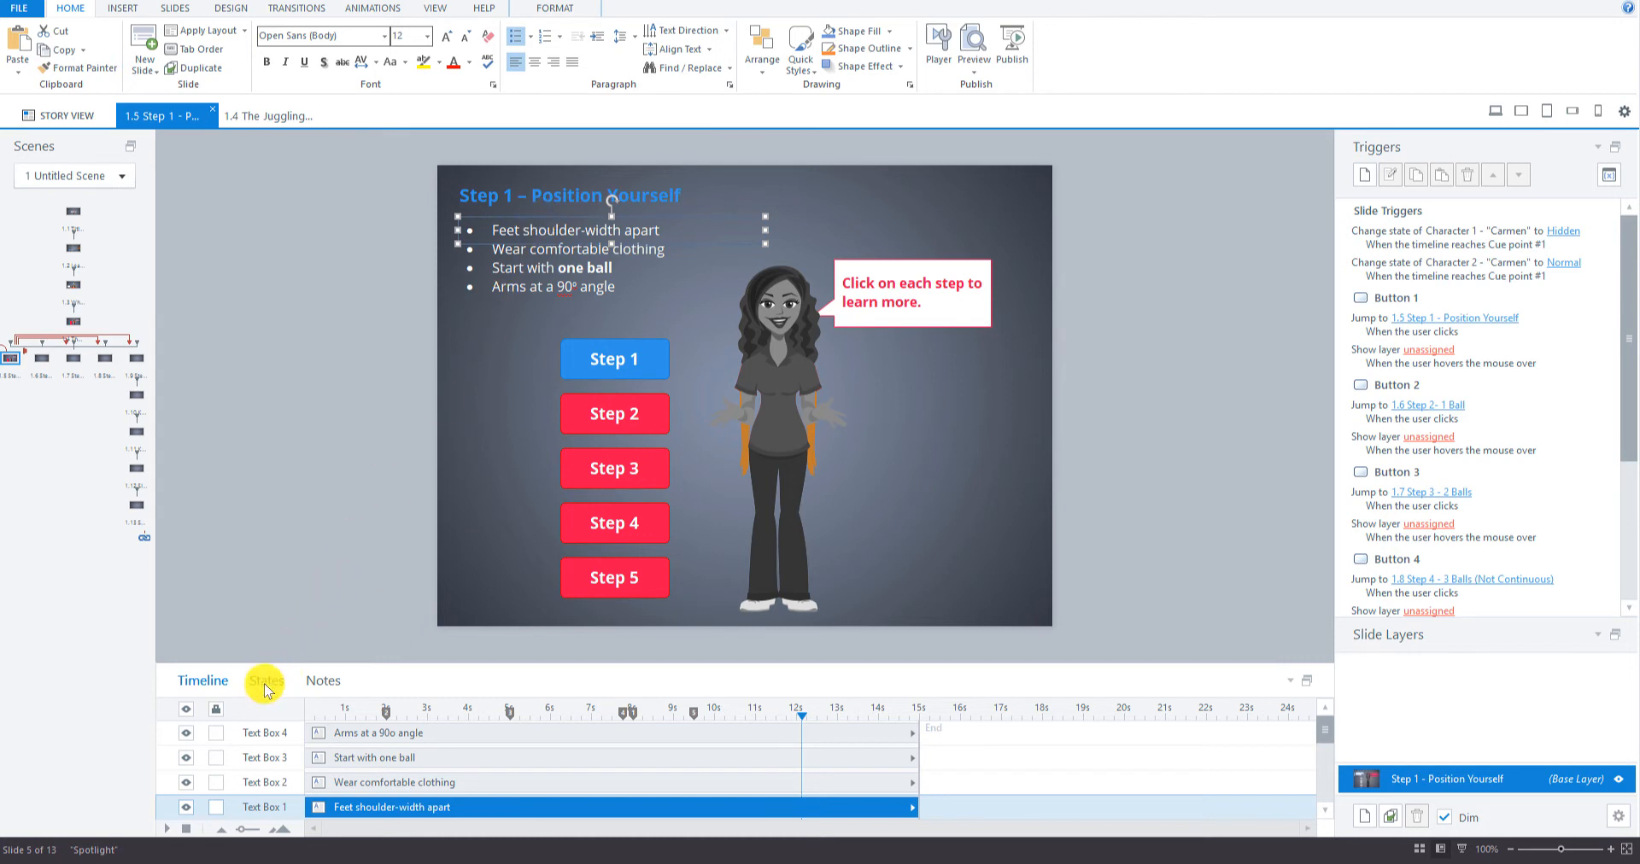
click(505, 238)
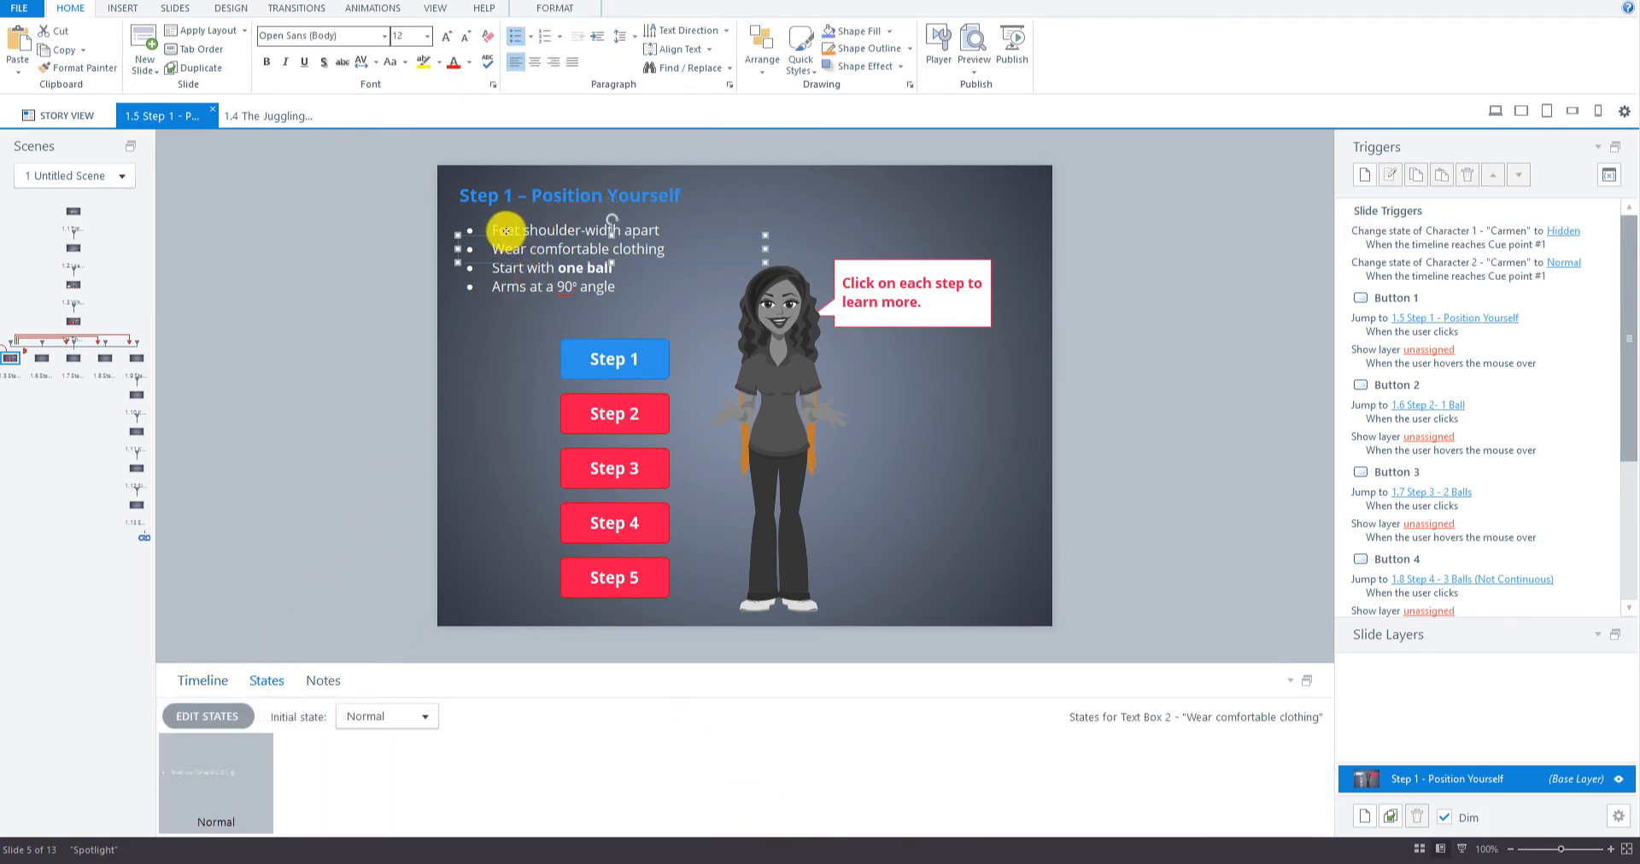
click(505, 229)
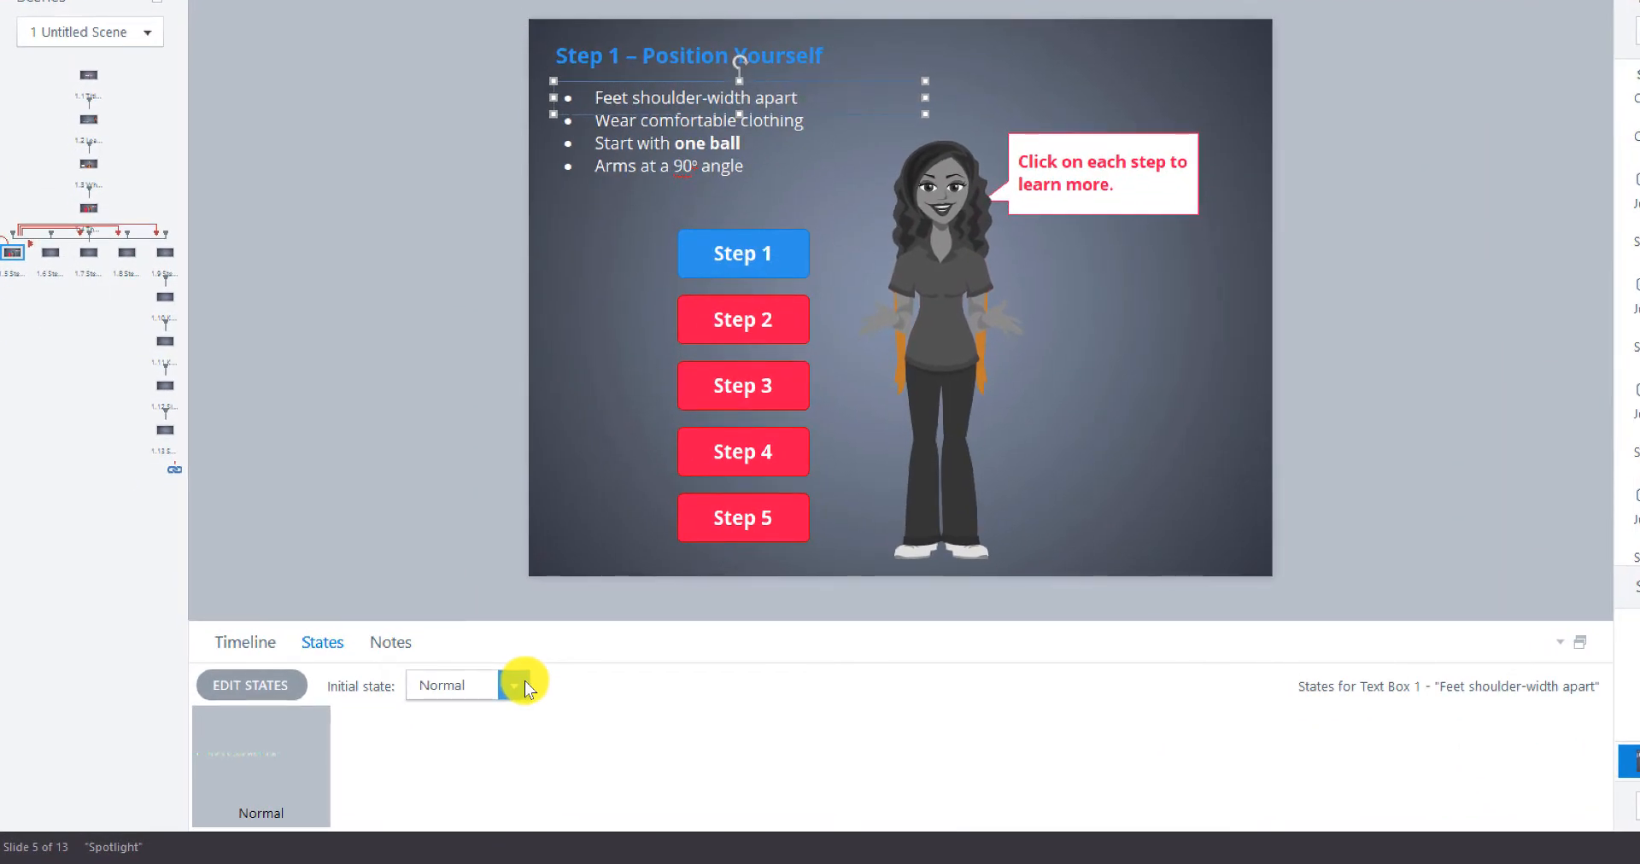
click(516, 685)
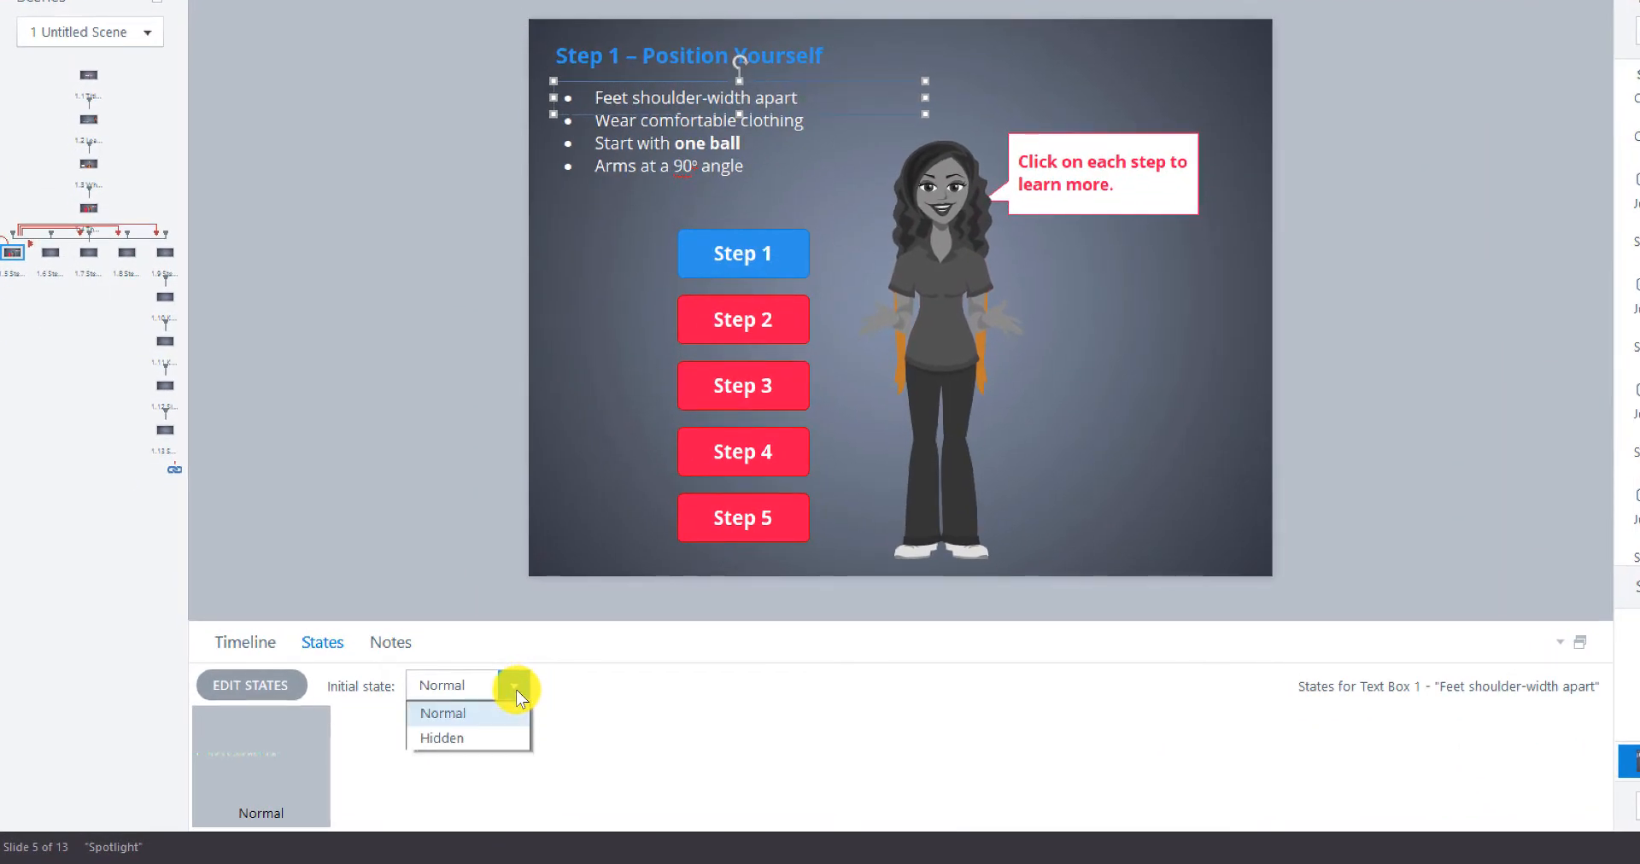
click(479, 735)
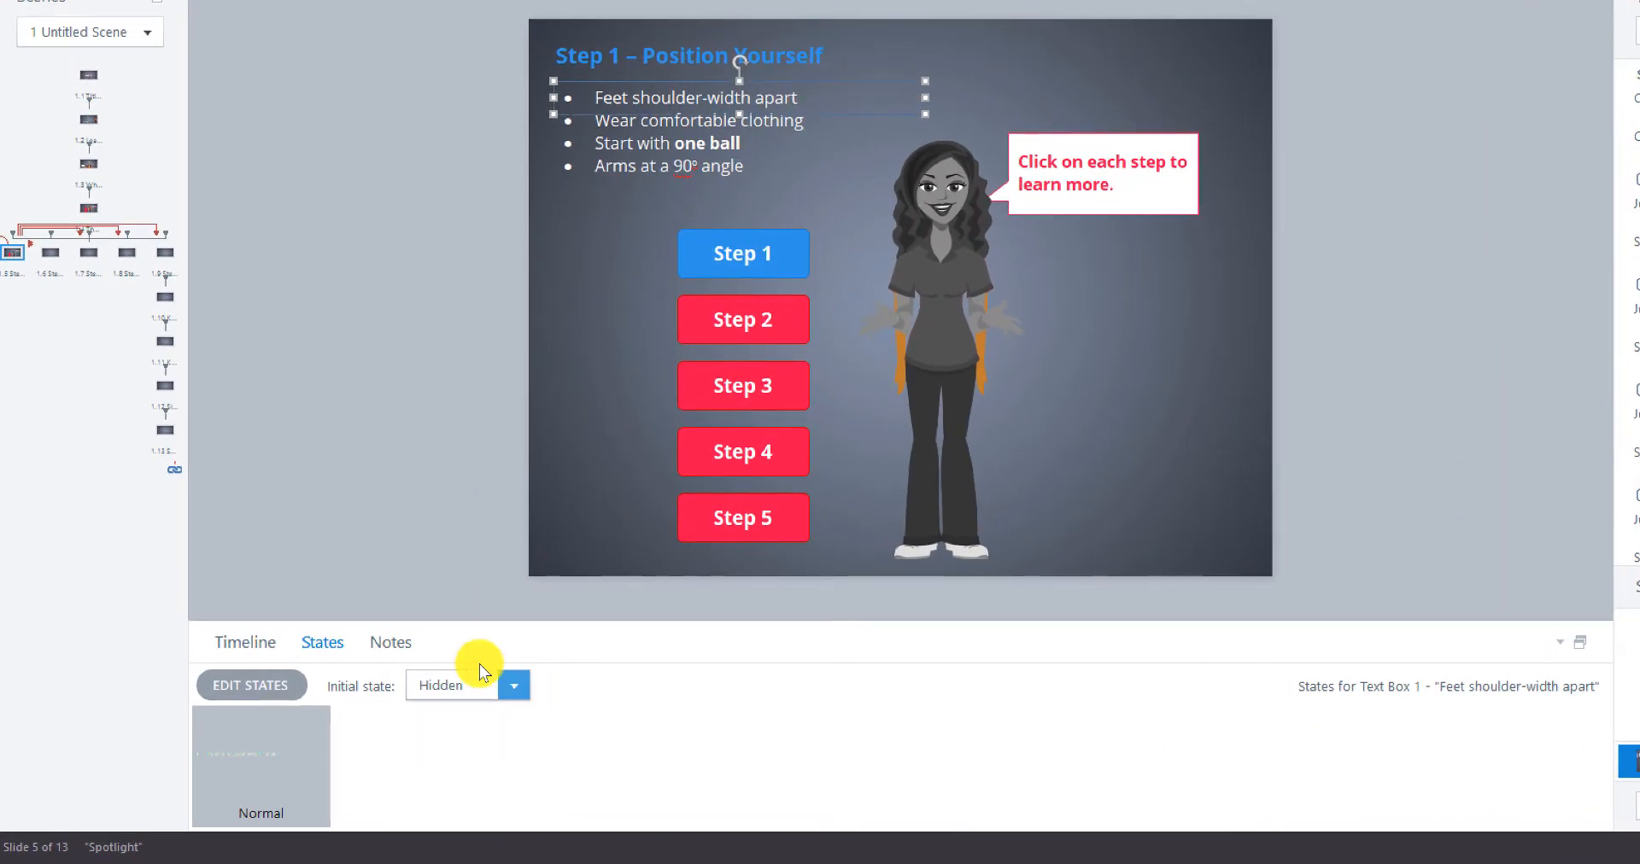
Set the initial state of the "Wear comfortable clothing" and "Start with one ball" text boxes to Hidden
click(615, 137)
click(615, 119)
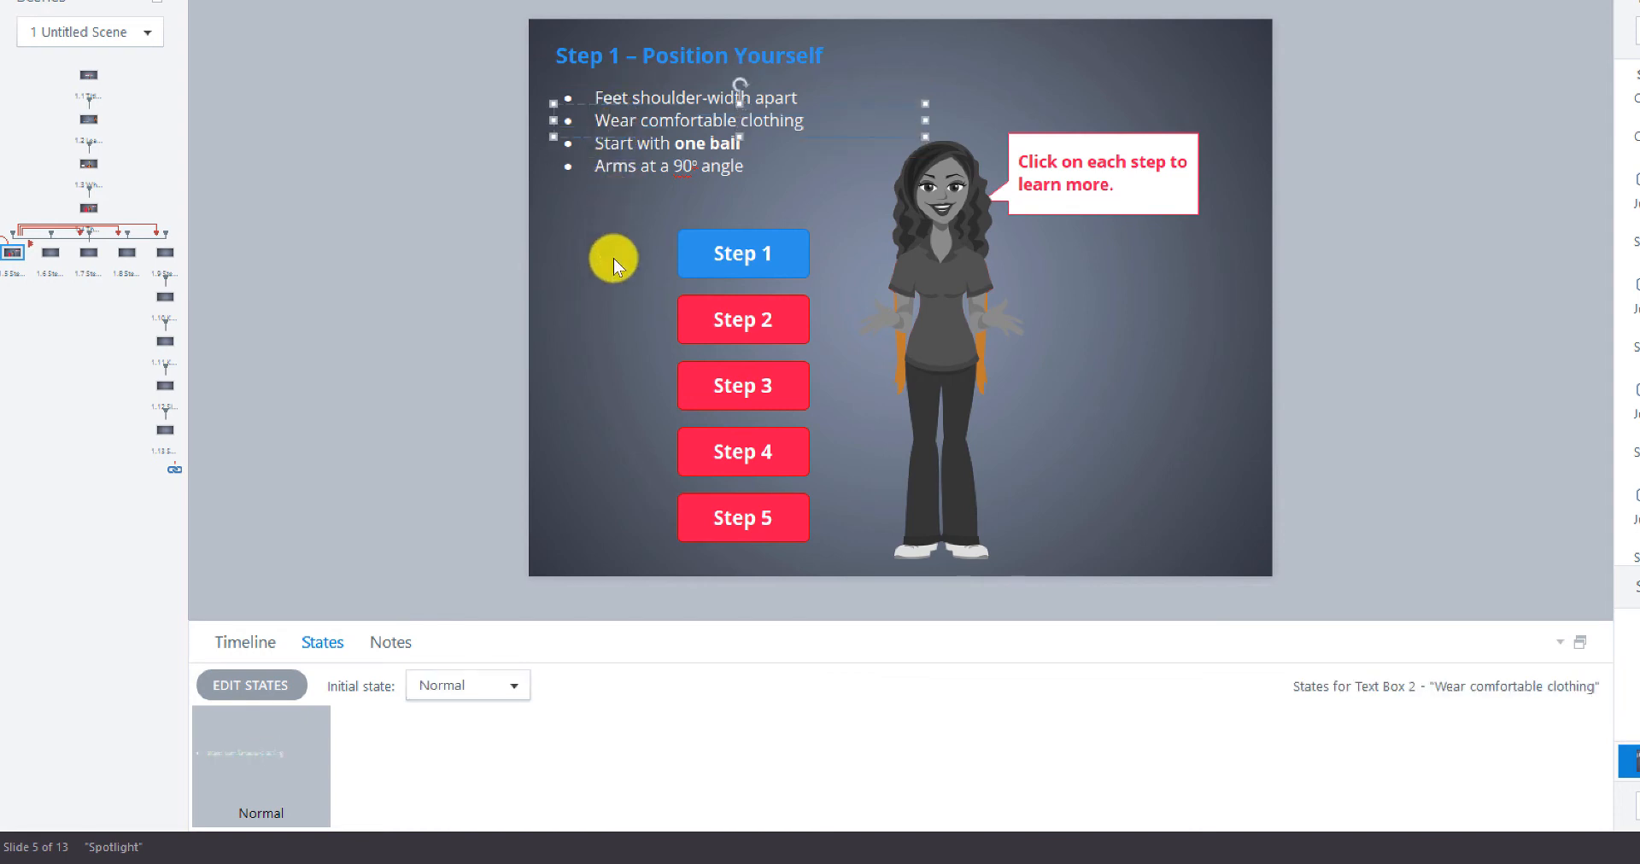
click(513, 684)
click(471, 734)
click(620, 147)
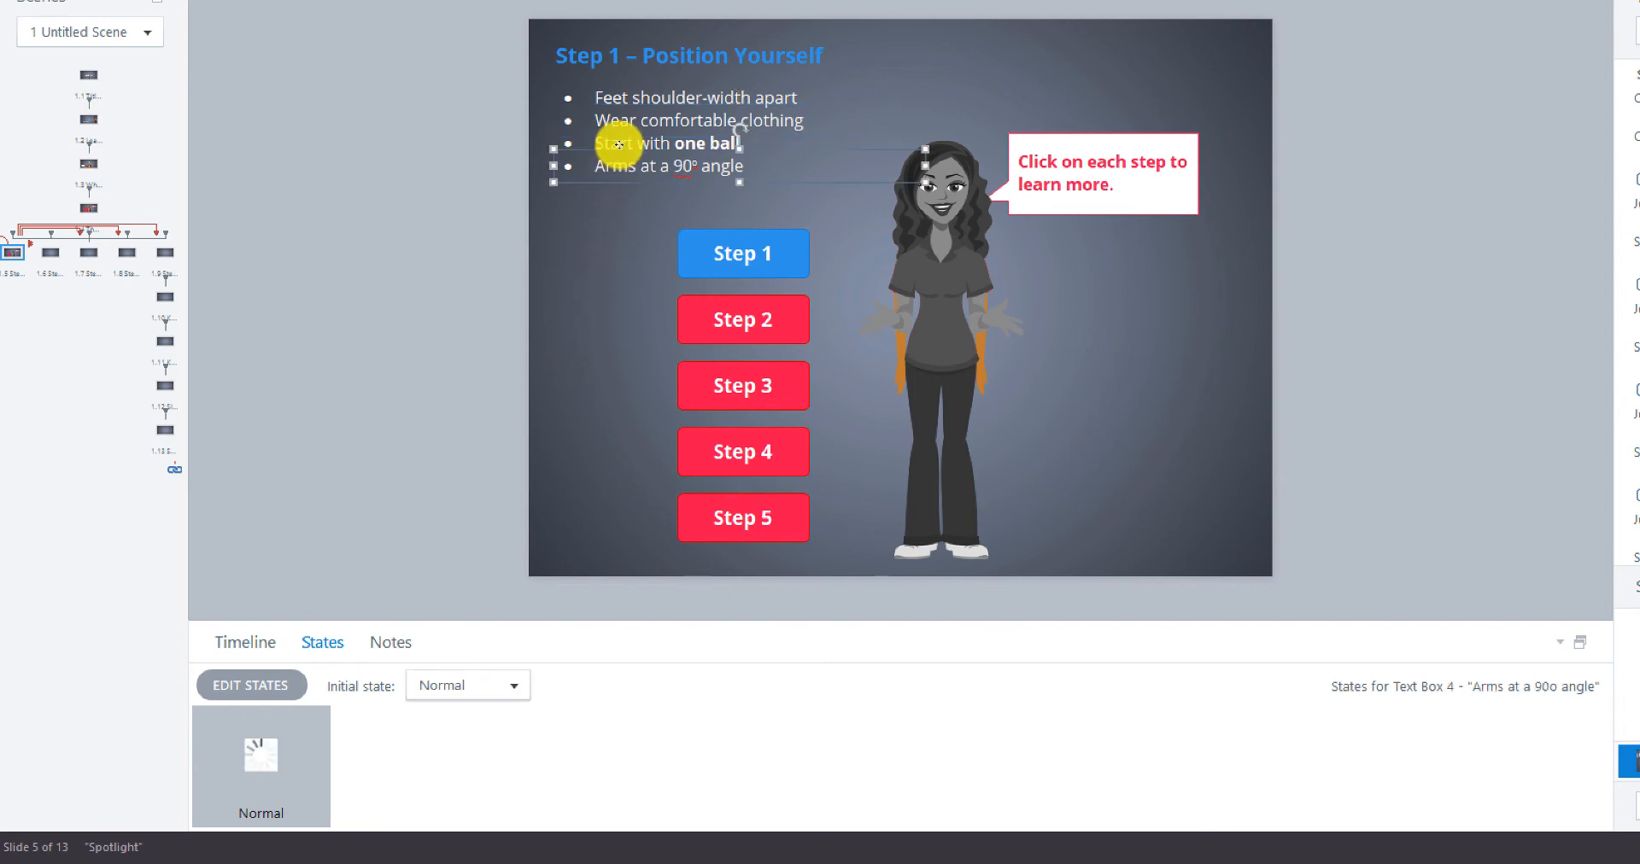
click(618, 146)
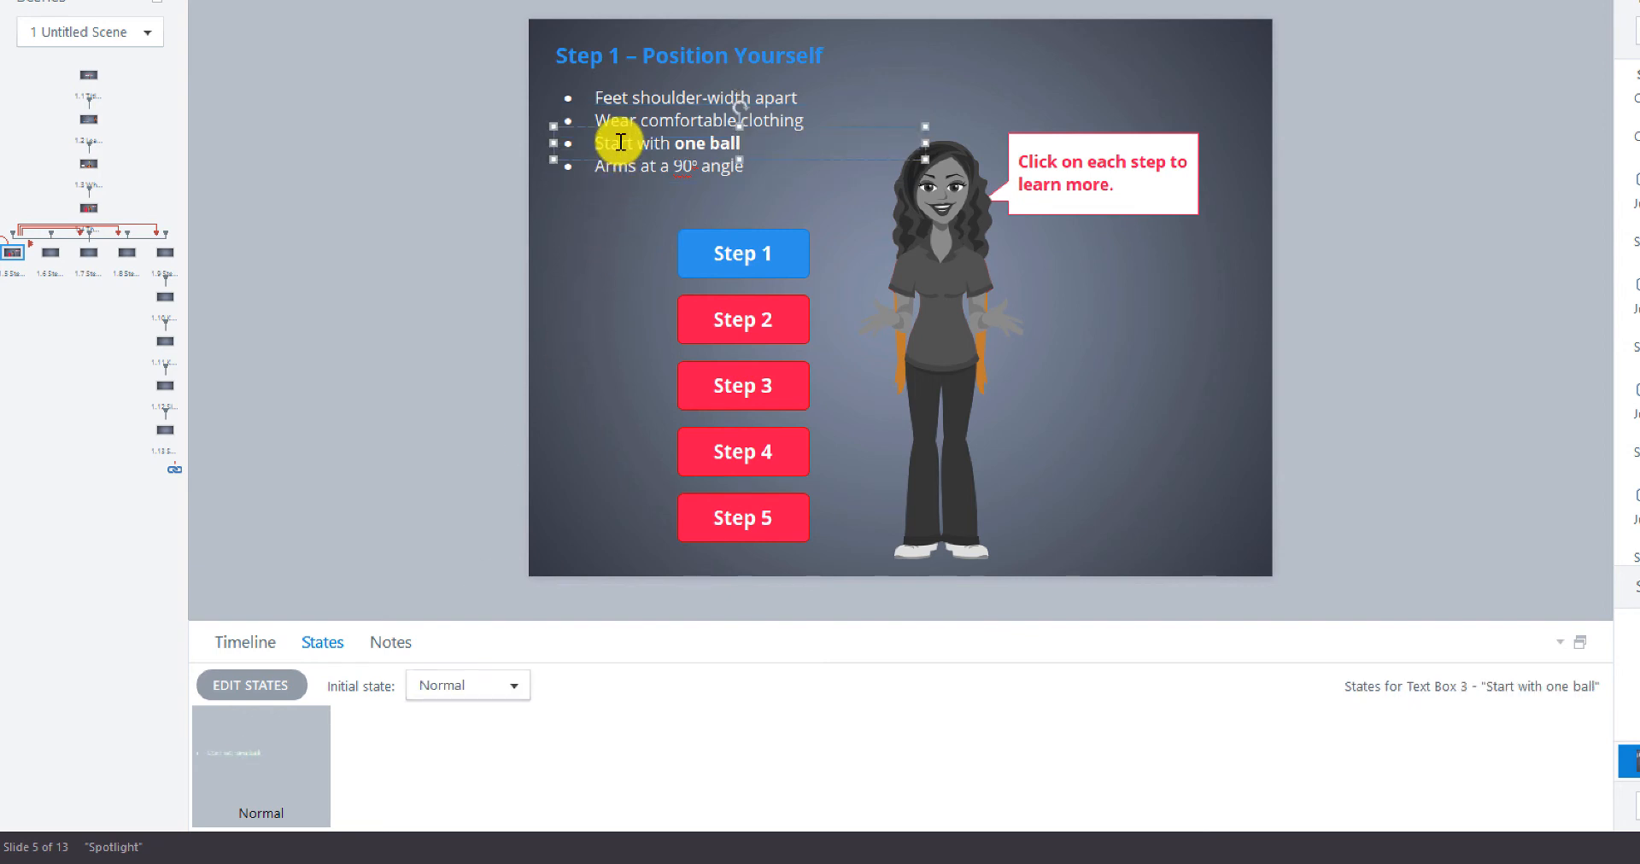
click(518, 687)
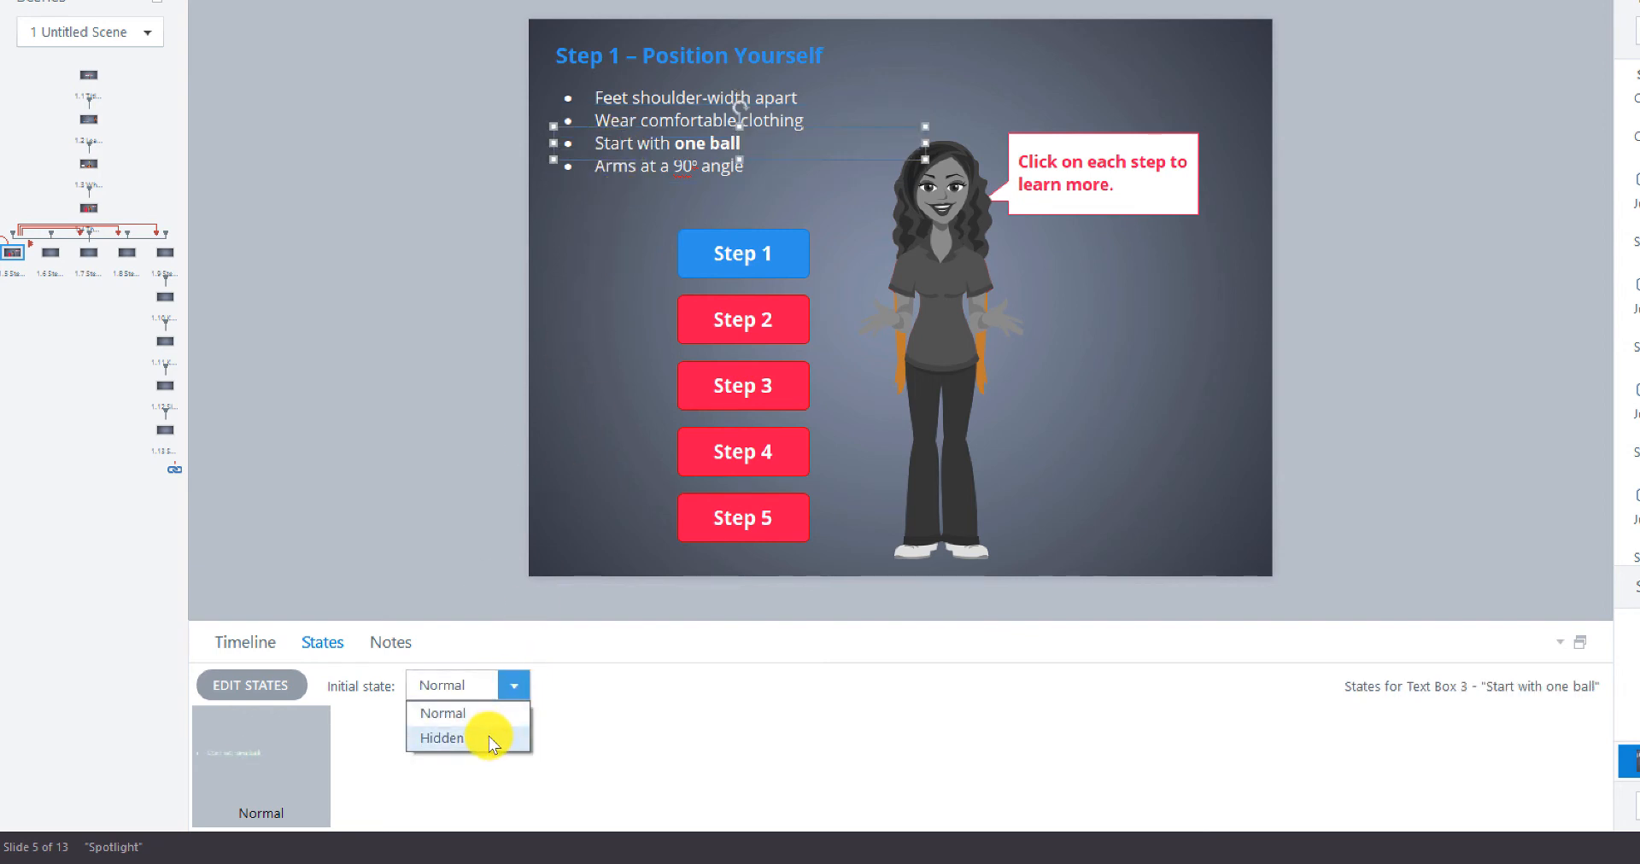
click(483, 734)
Set the initial state of the "Arms at a 90o angle" text box to Hidden and deselect it
click(597, 168)
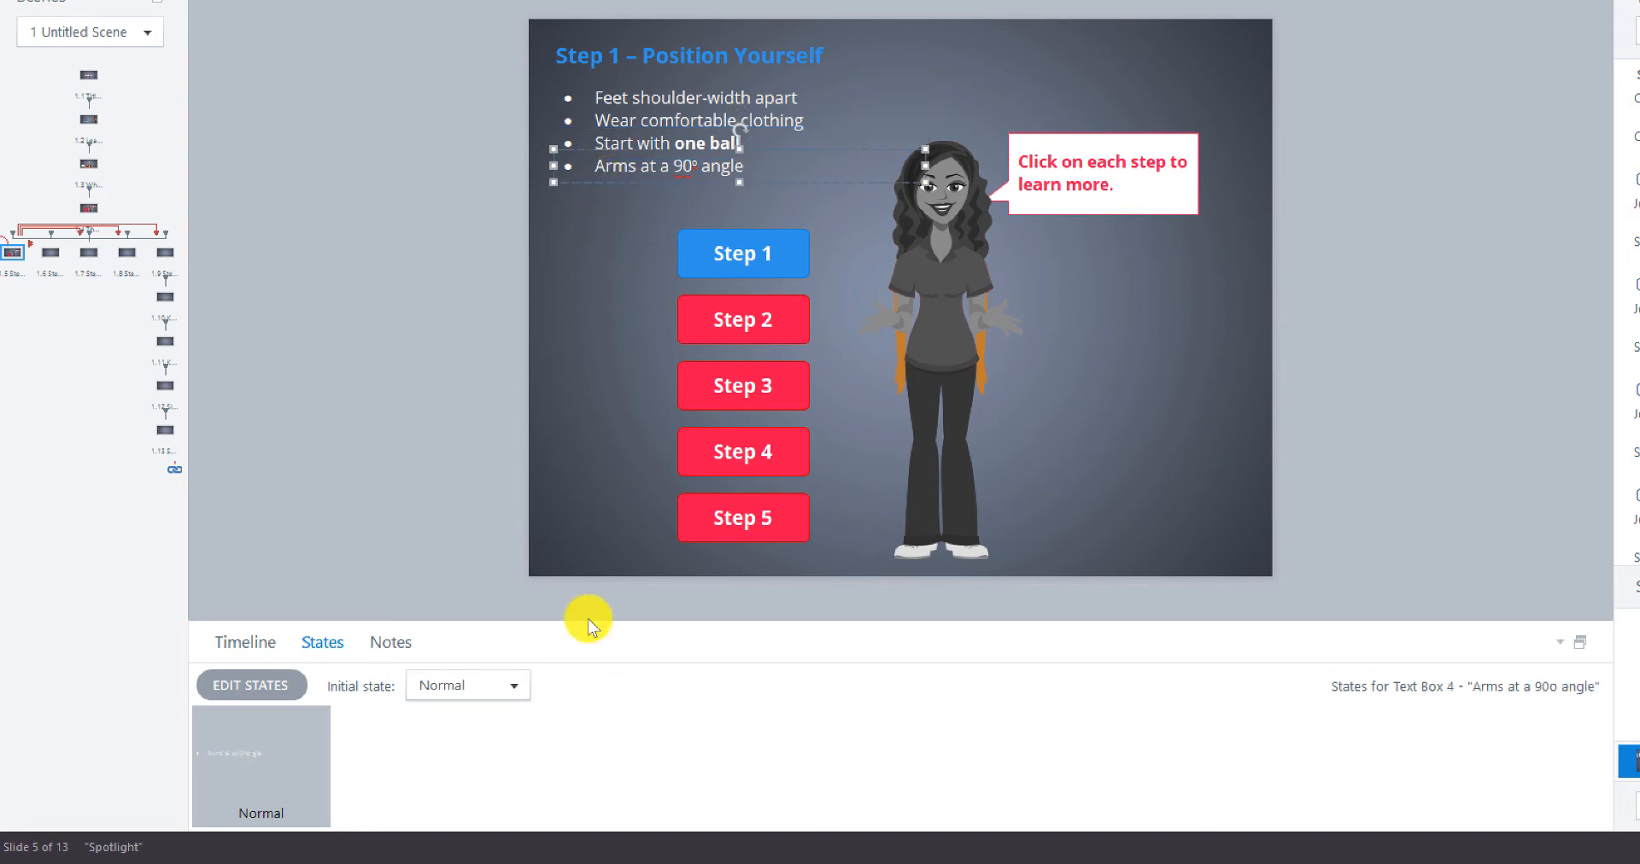
click(517, 687)
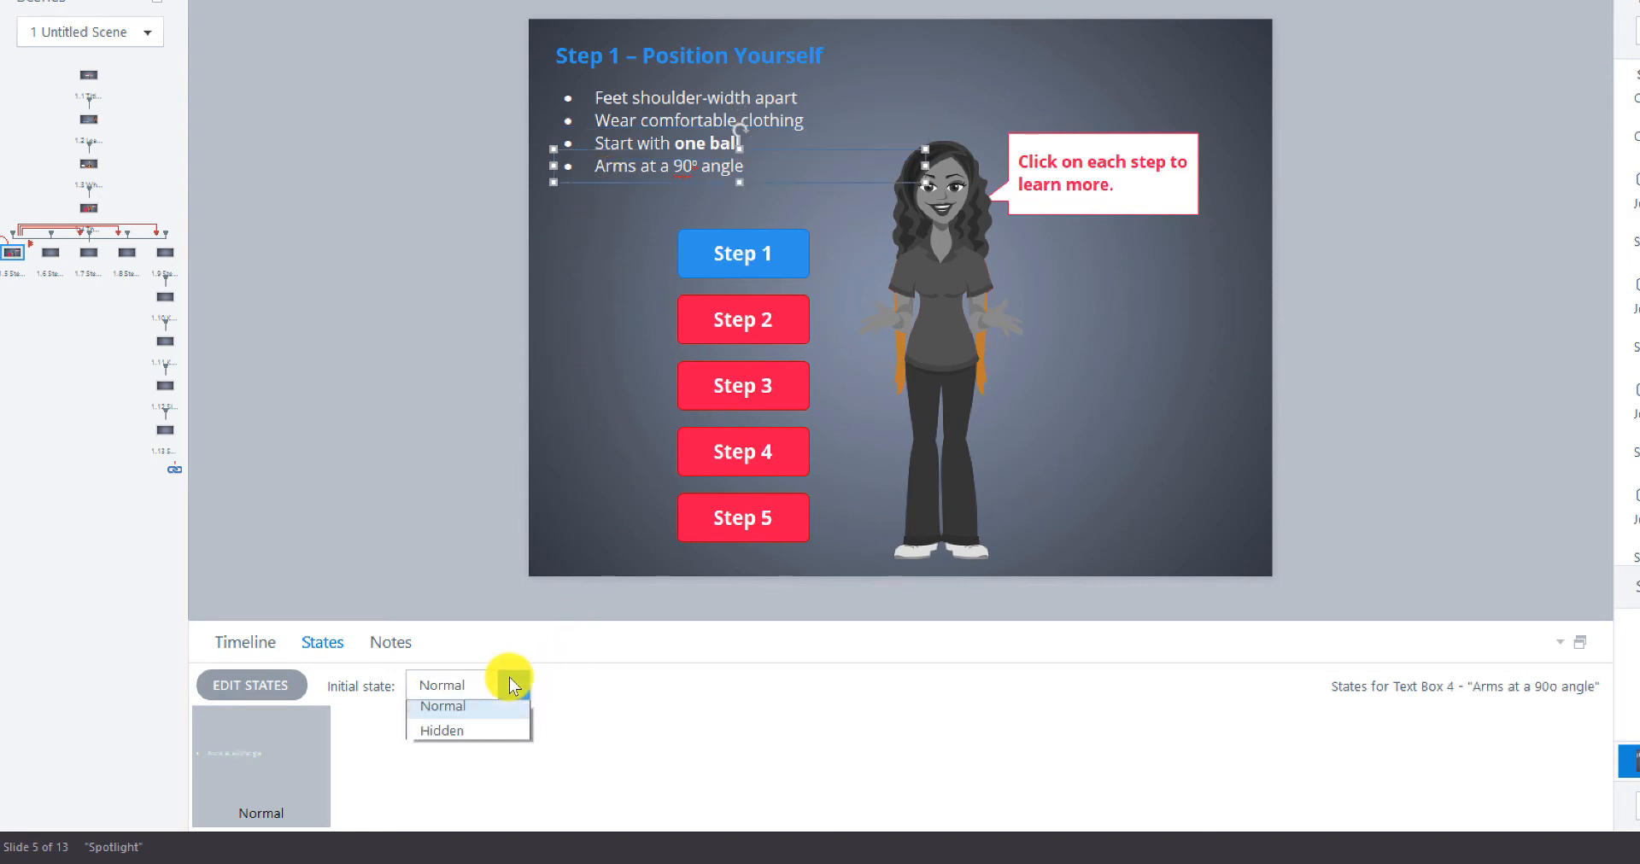
click(459, 738)
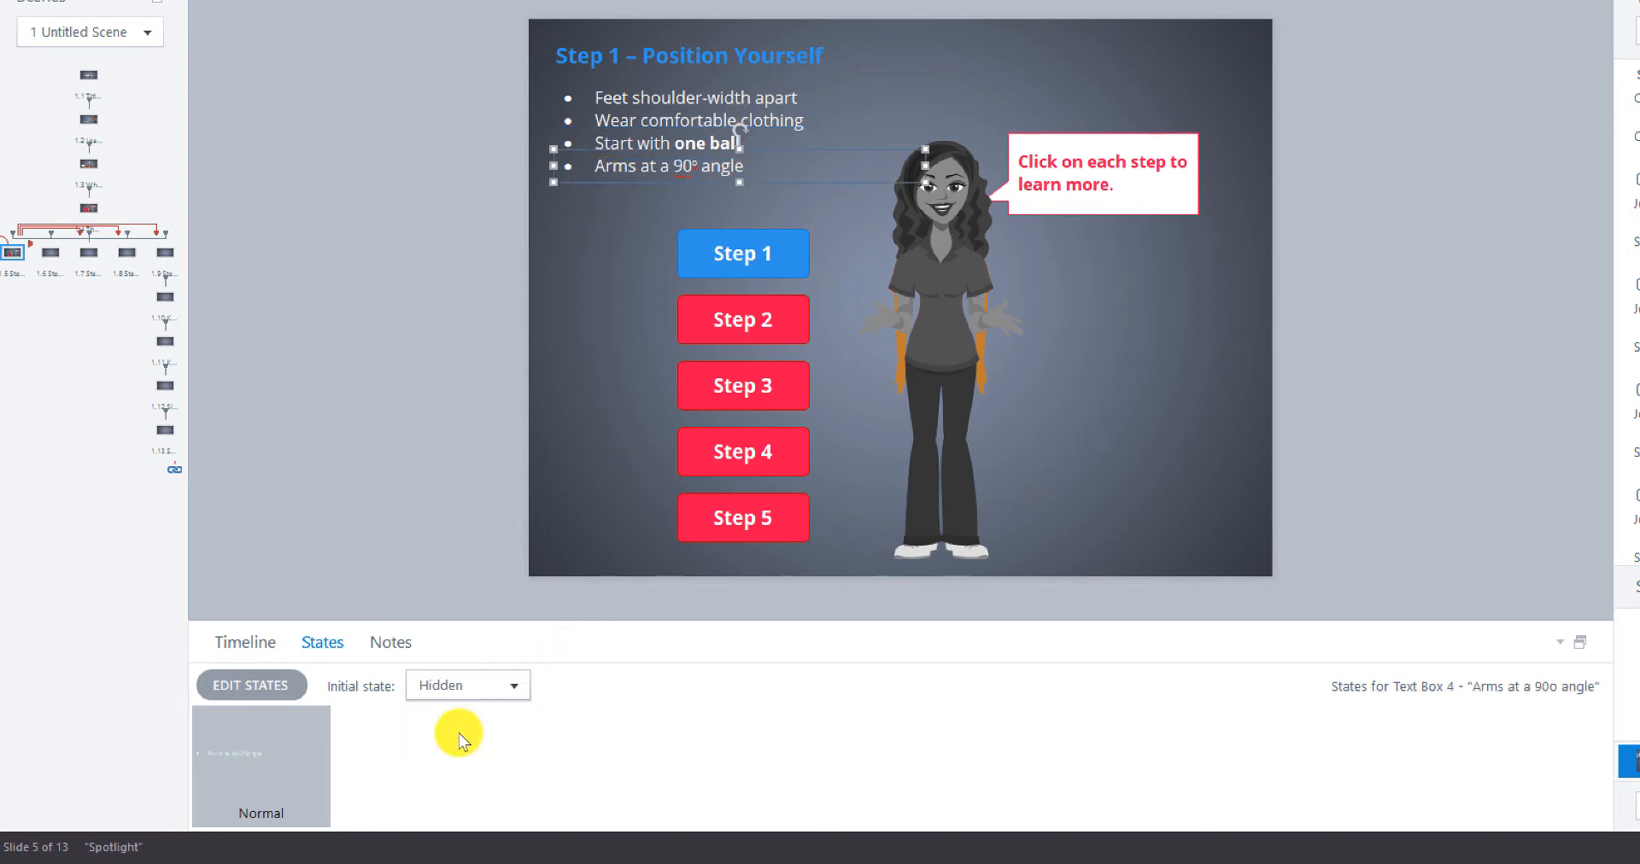
click(597, 304)
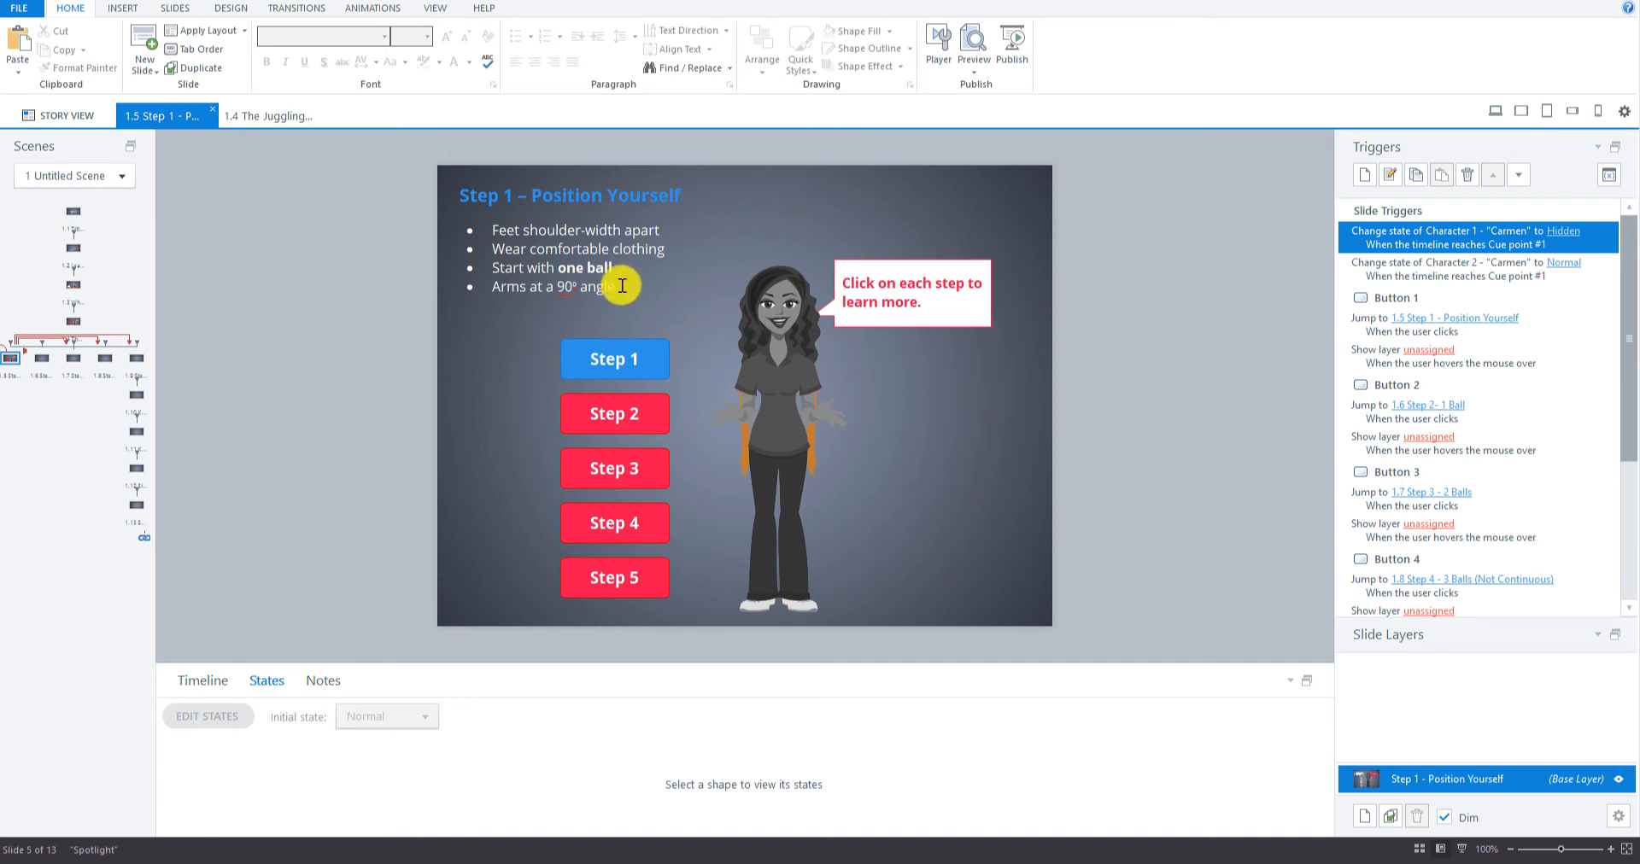
Preview this slide to check how the bullets and avatar appear, and close the preview
click(986, 76)
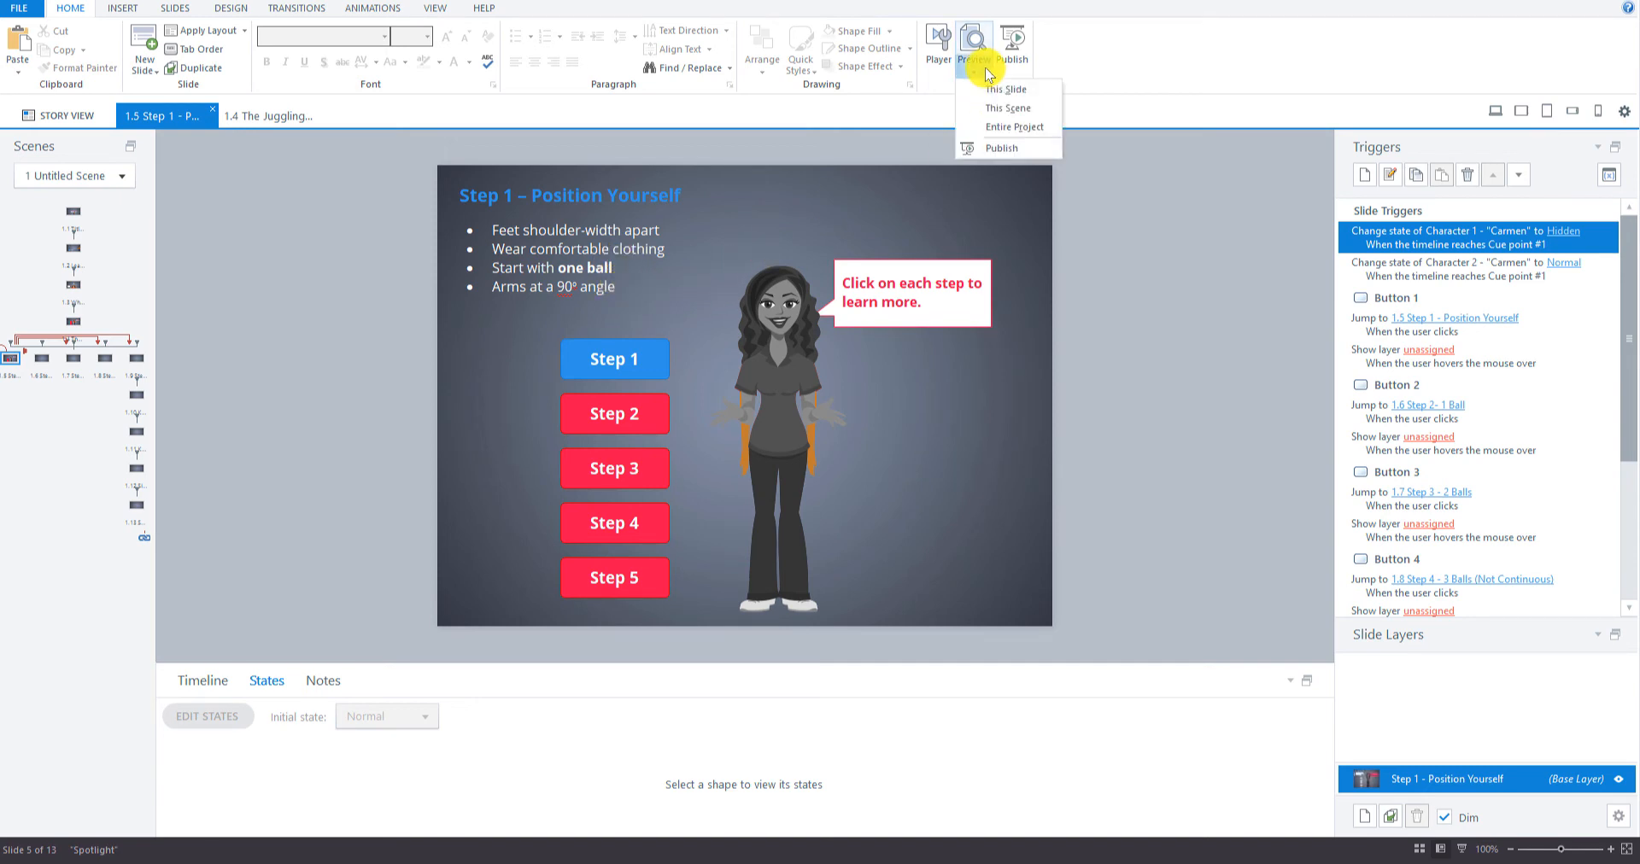
click(1021, 98)
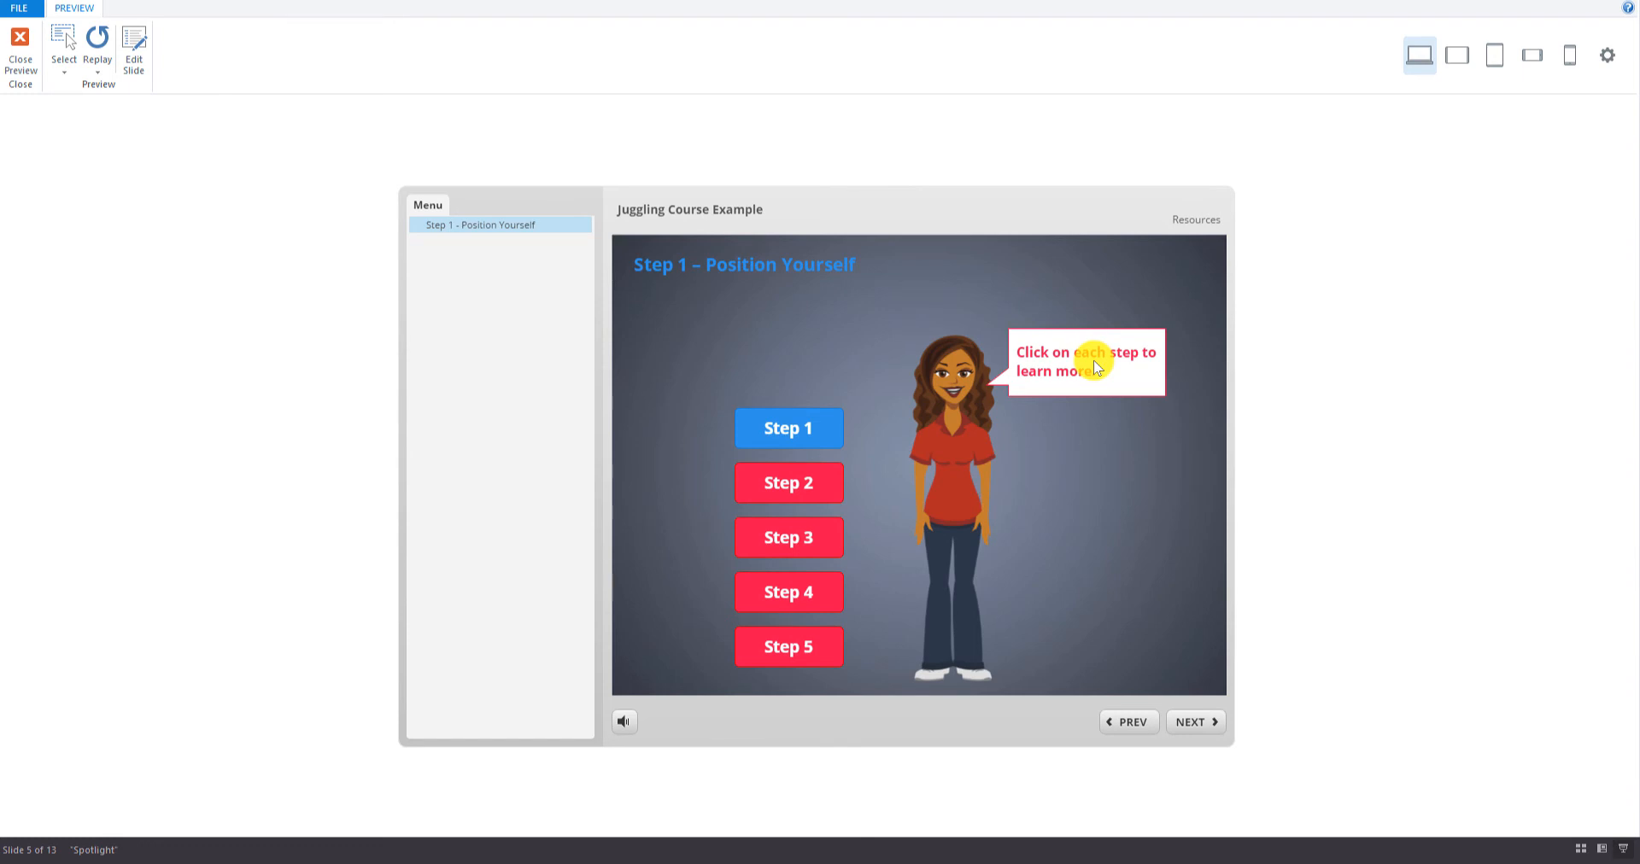
click(26, 42)
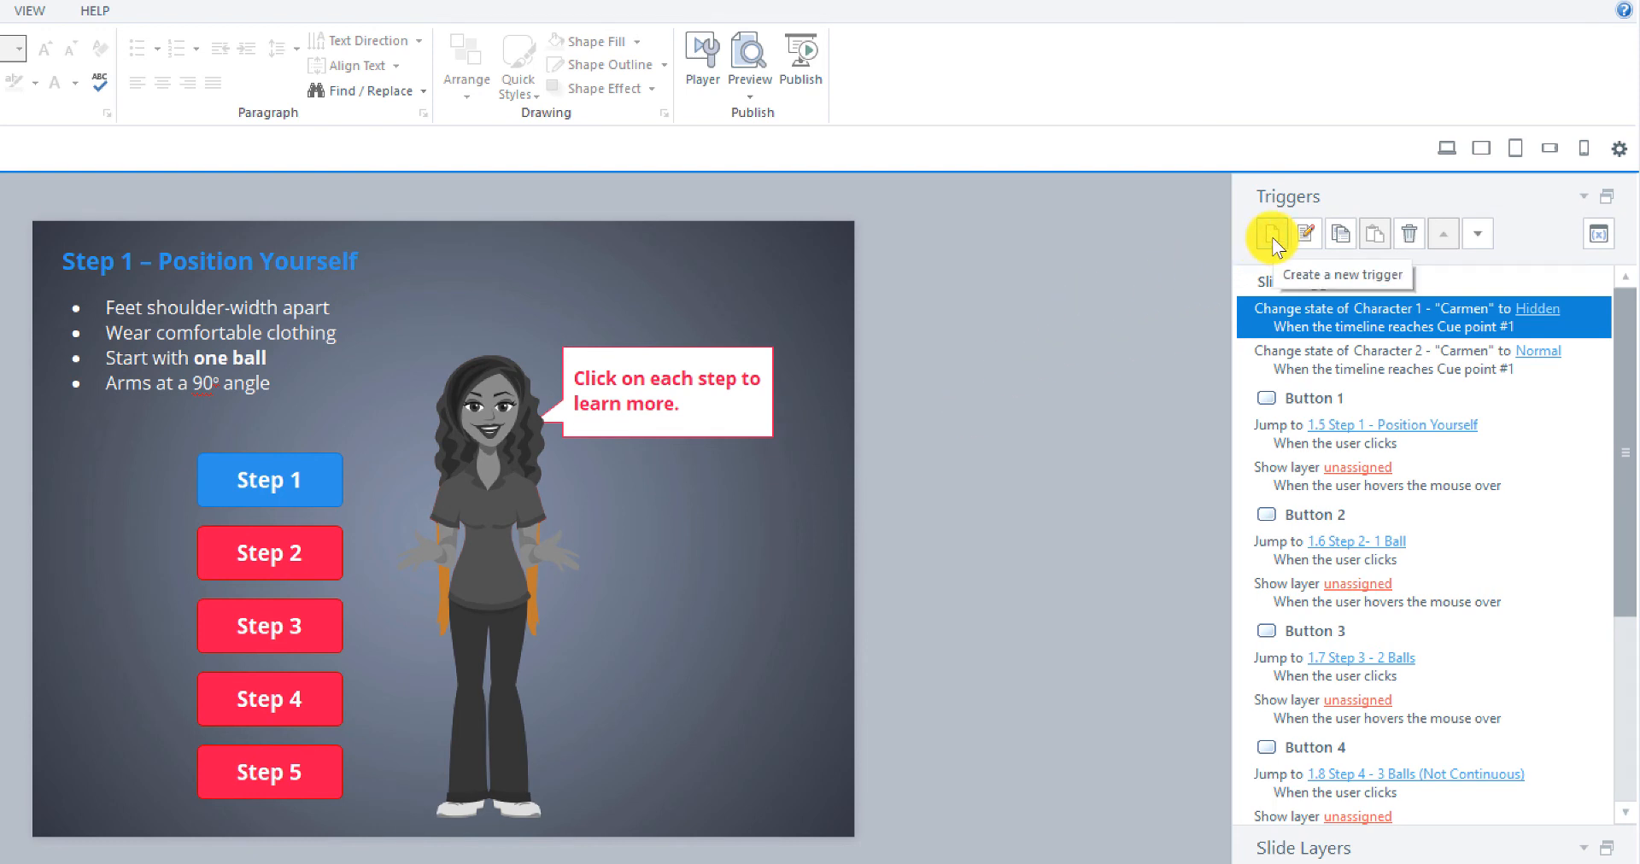
Create a trigger that changes the state of Text Box 1 to Normal when the timeline reaches cue point #2 (2s)
click(1267, 239)
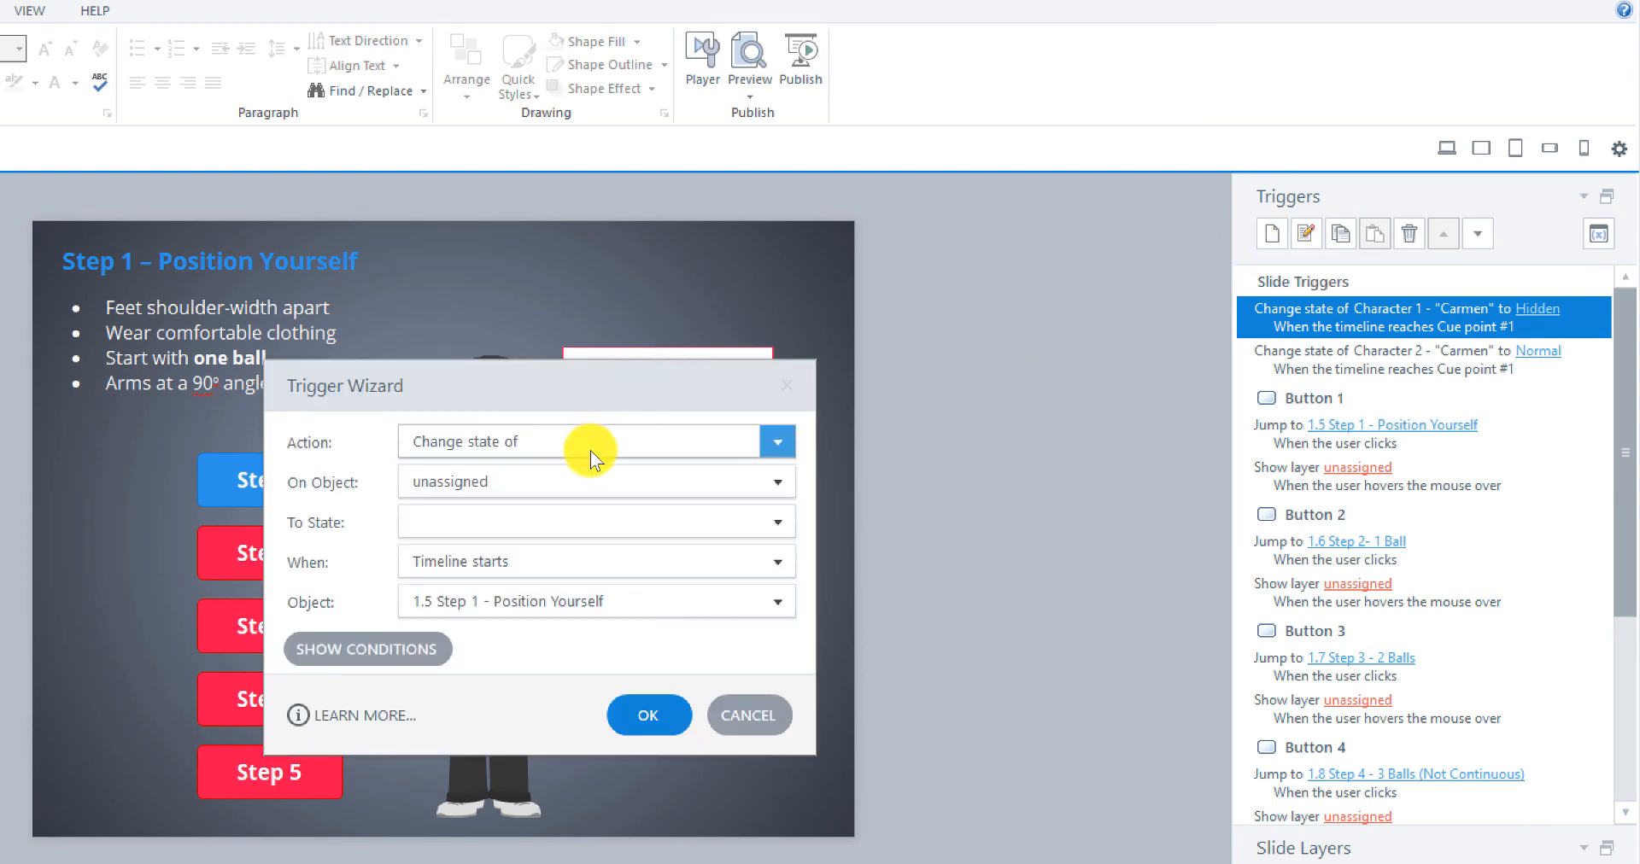
click(513, 480)
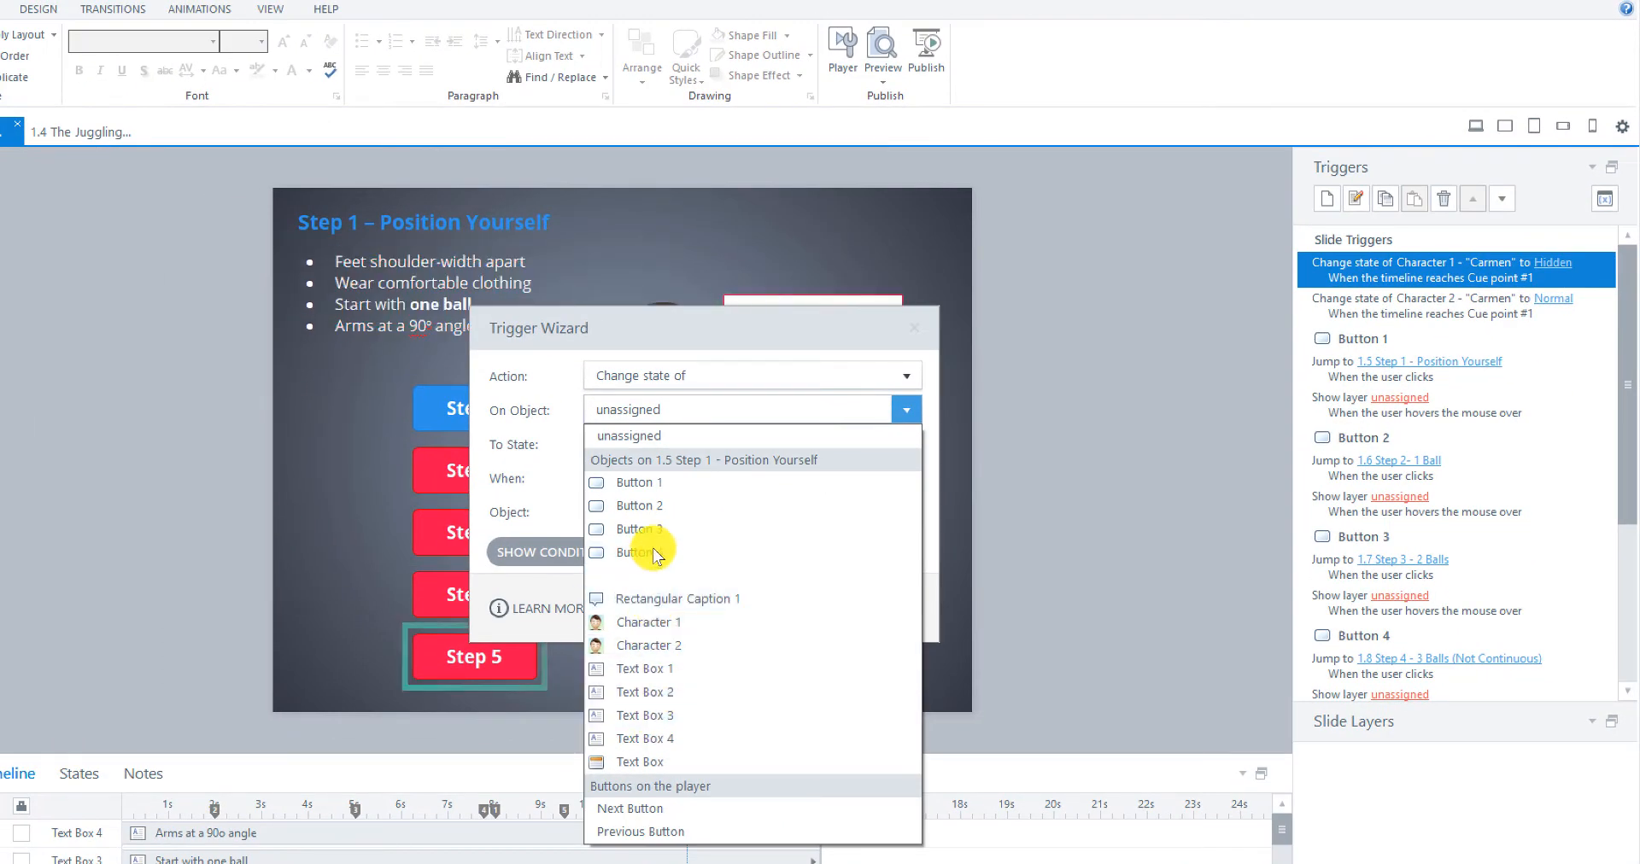
click(653, 671)
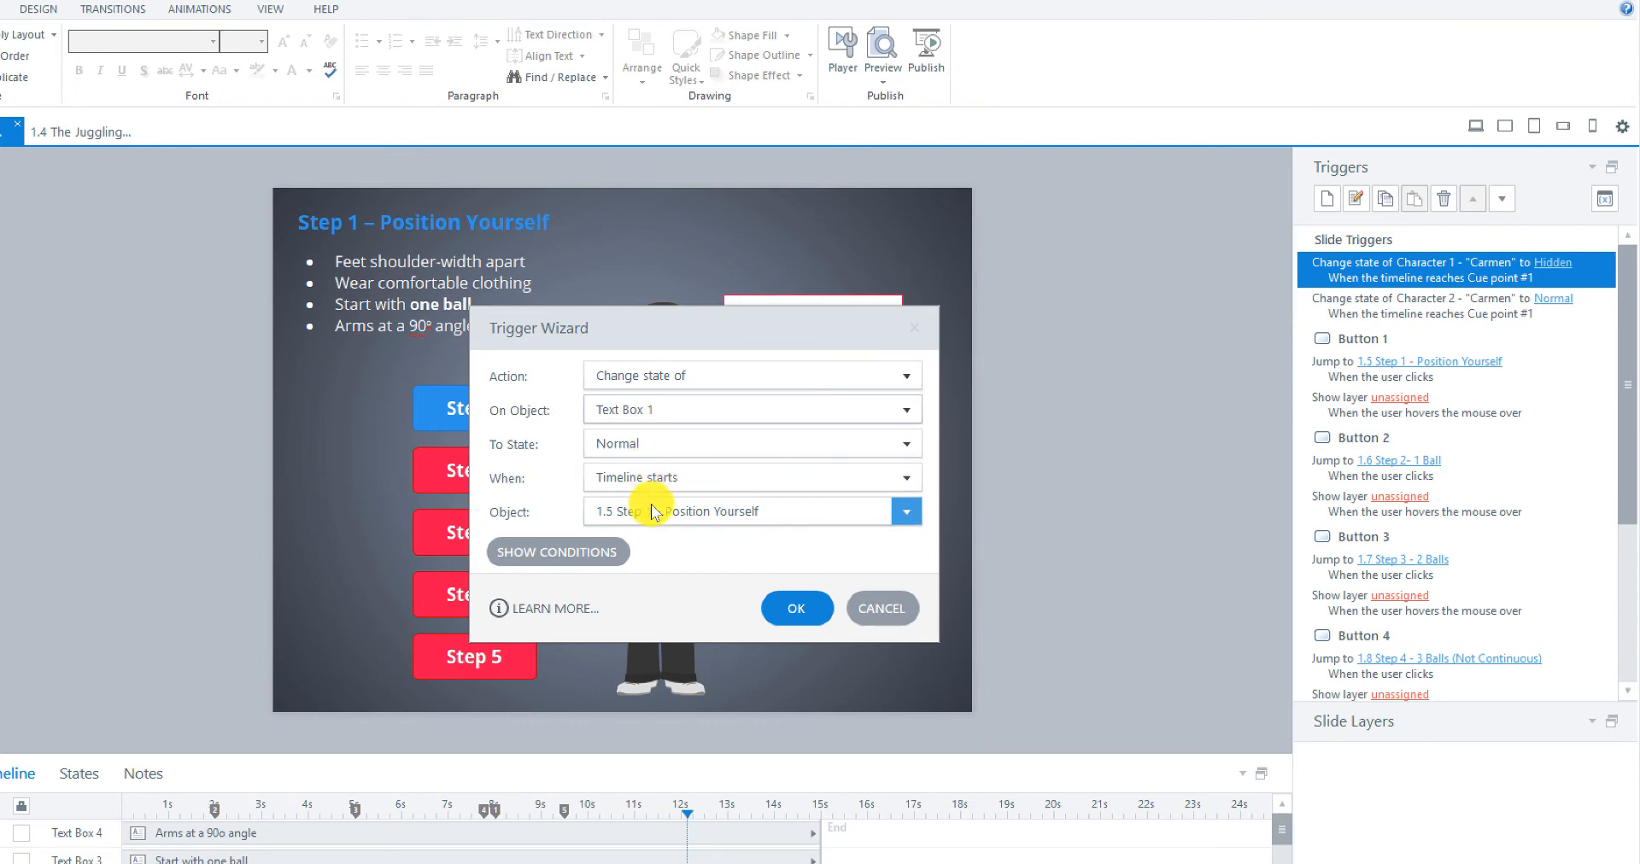
click(647, 475)
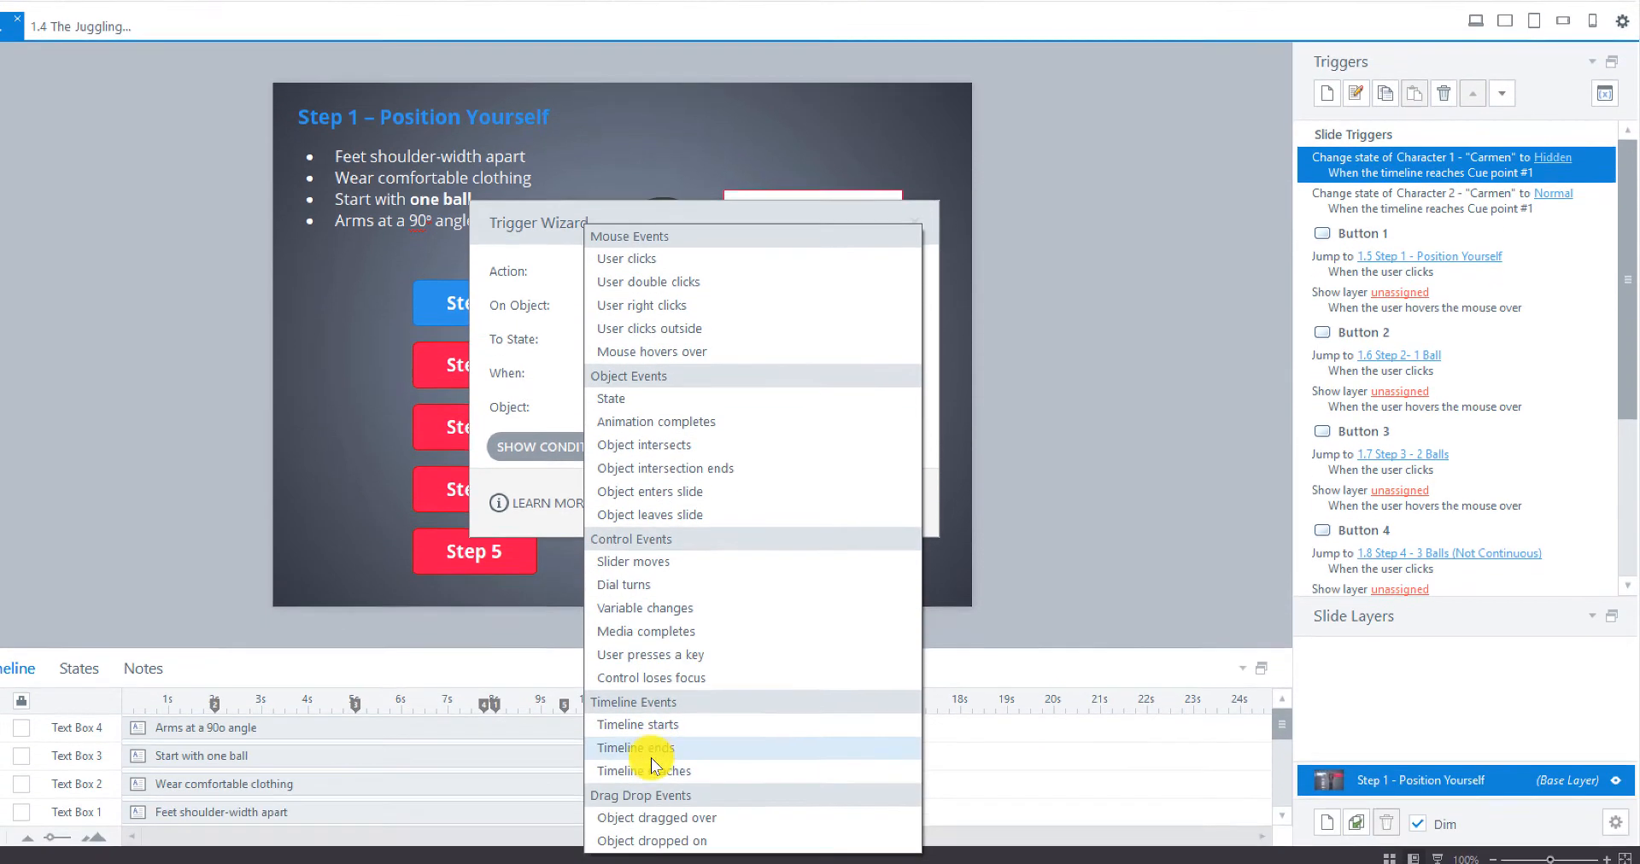
click(650, 857)
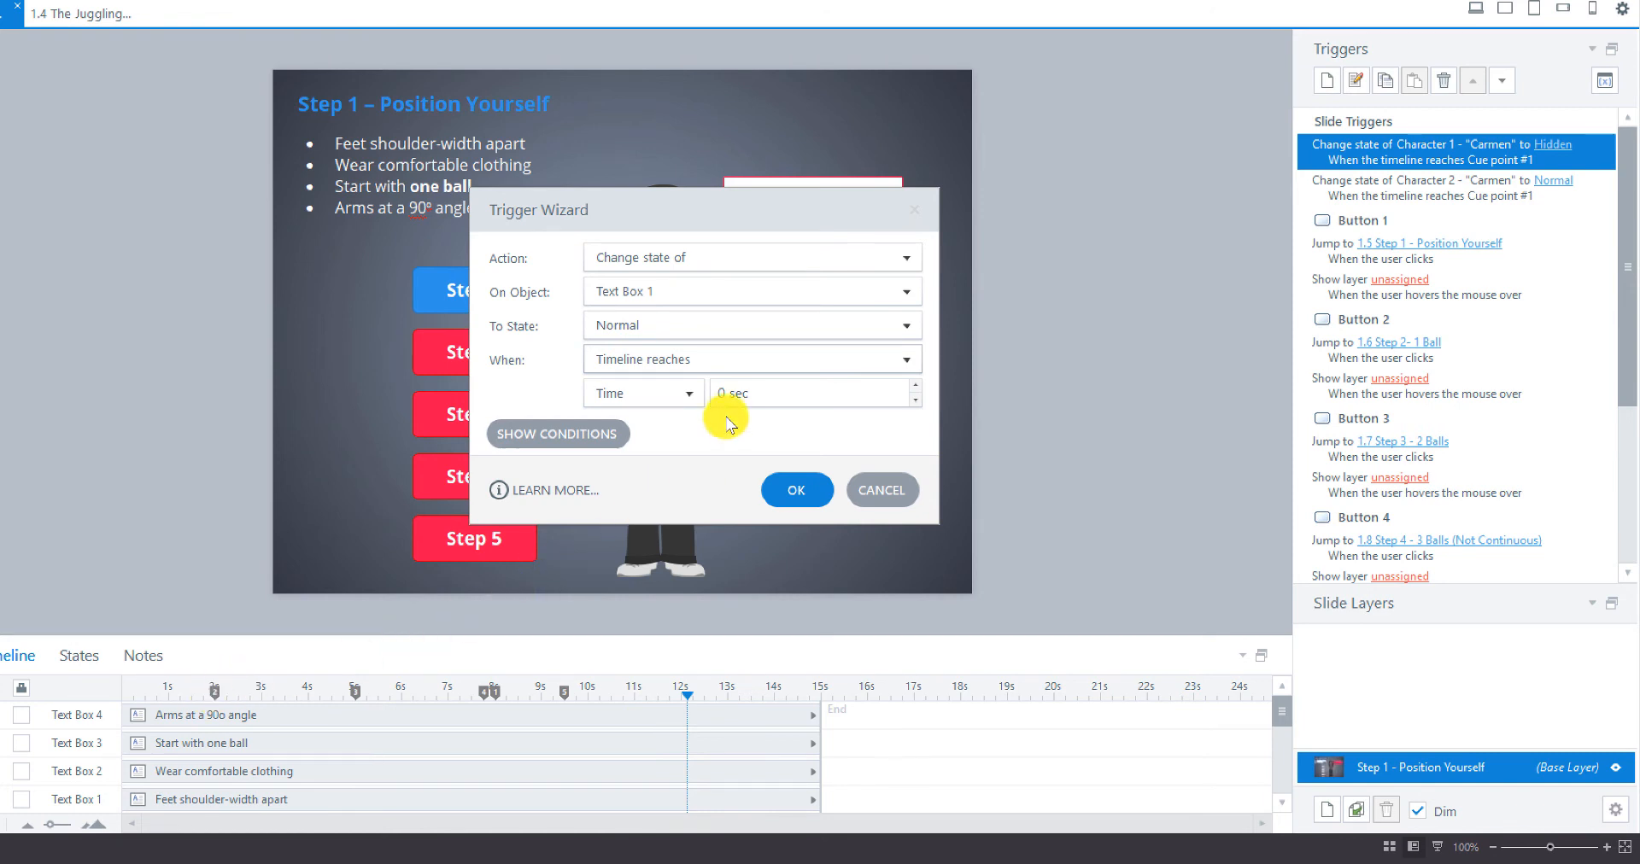
click(690, 395)
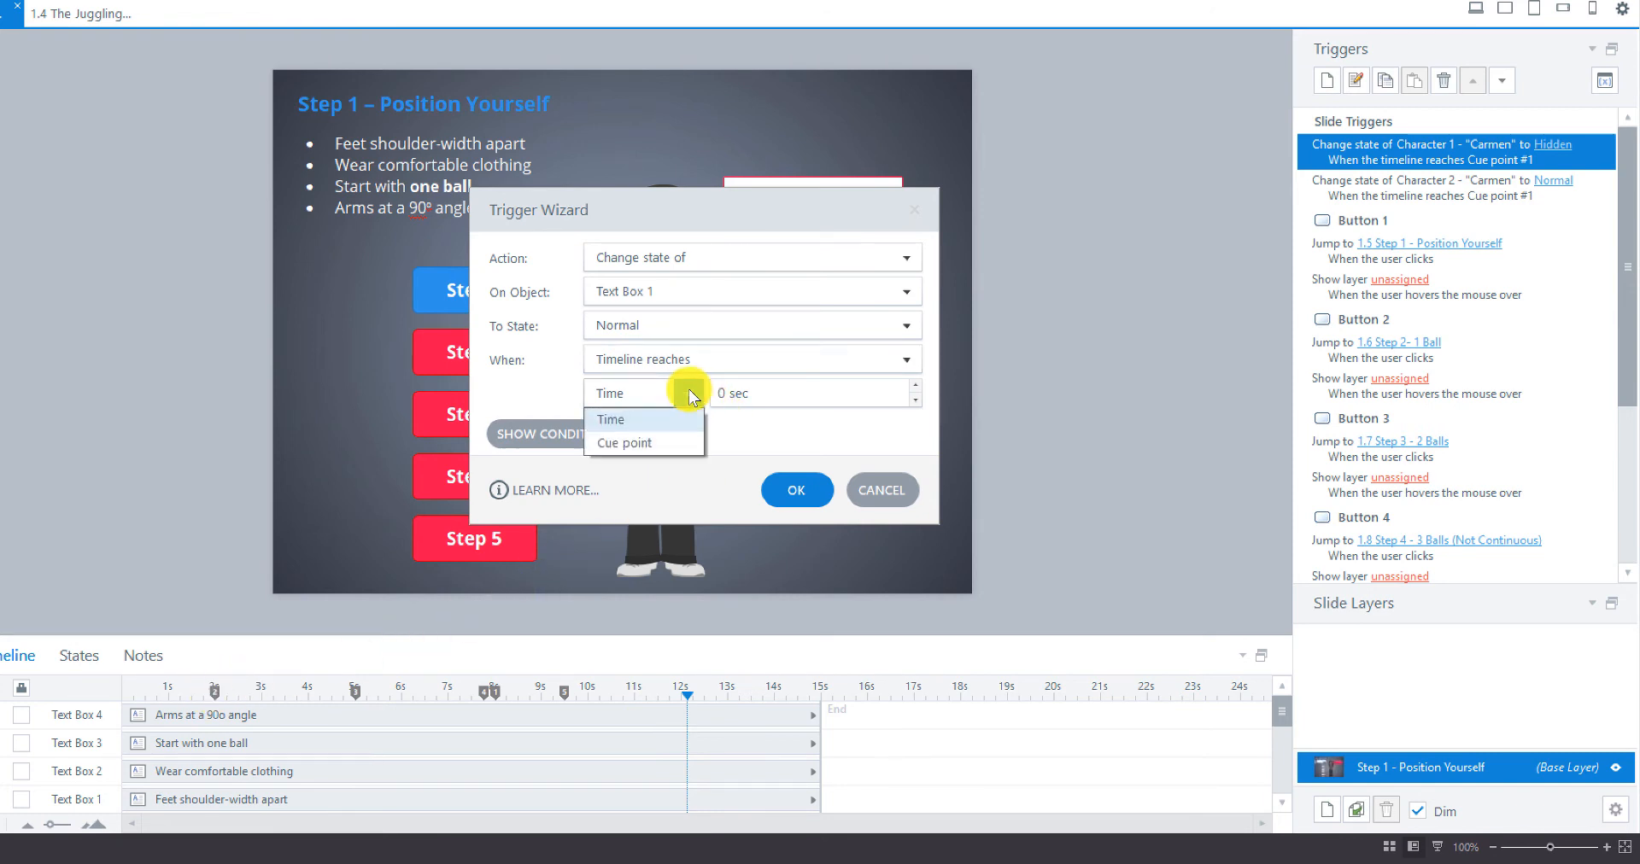
click(644, 439)
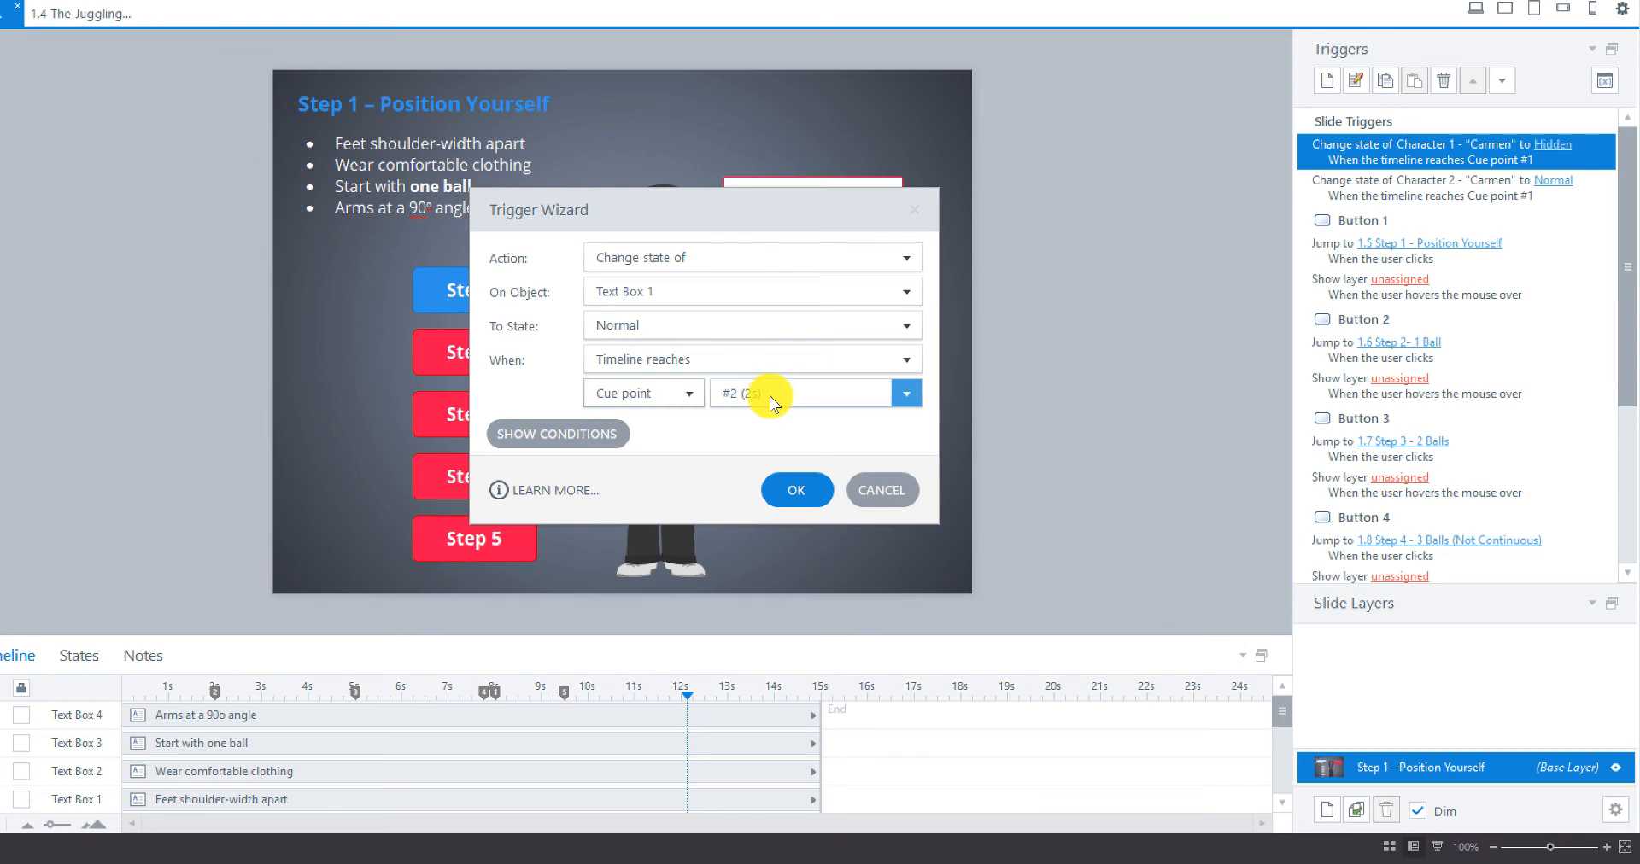
click(901, 394)
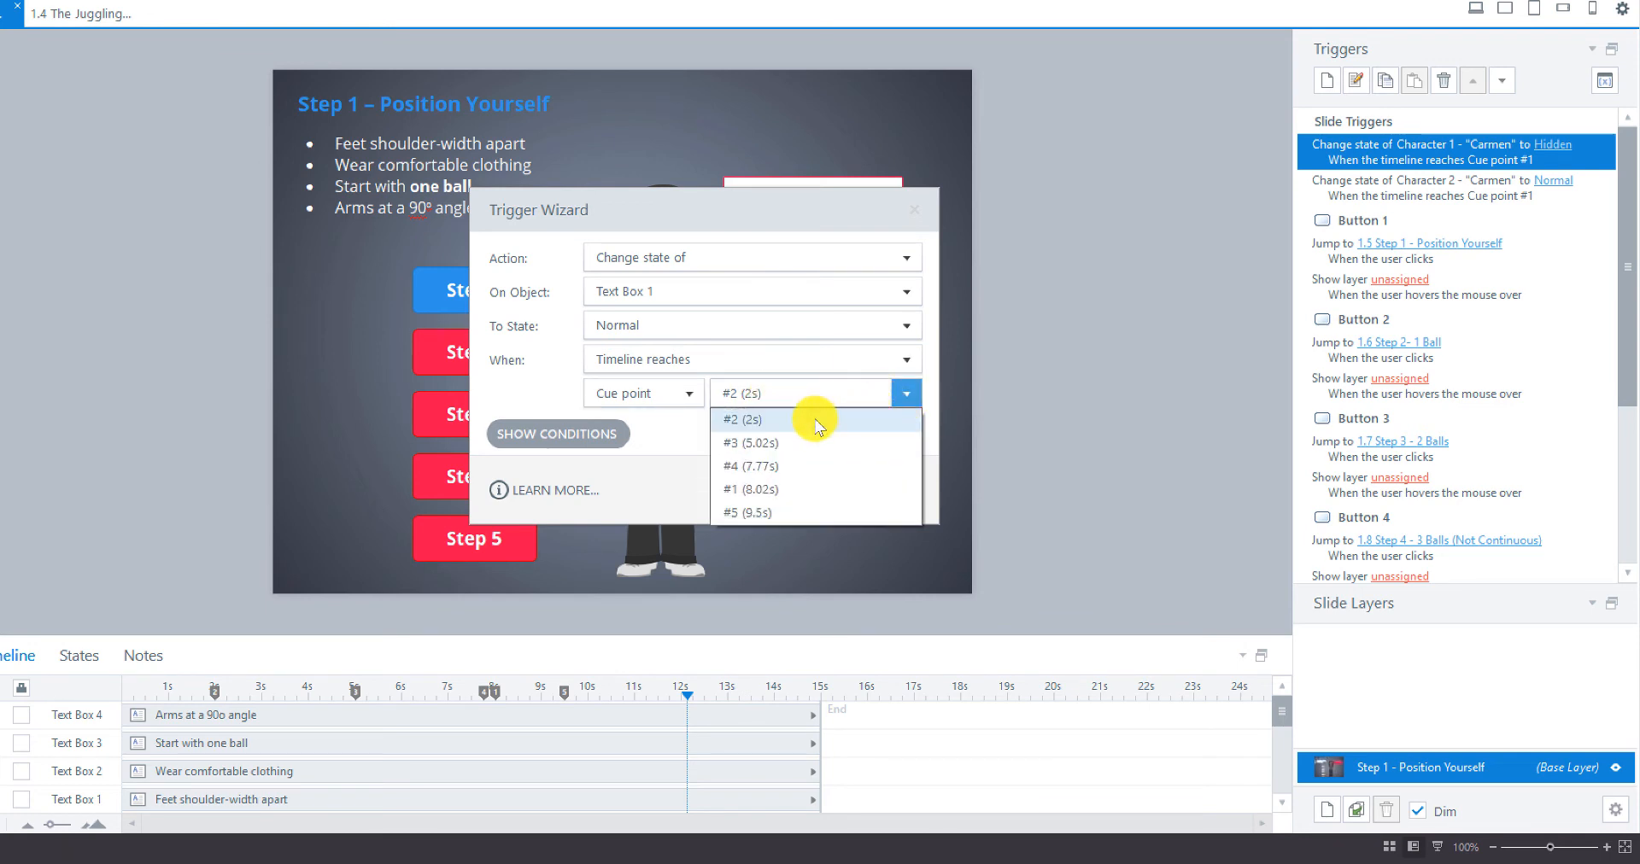
click(815, 423)
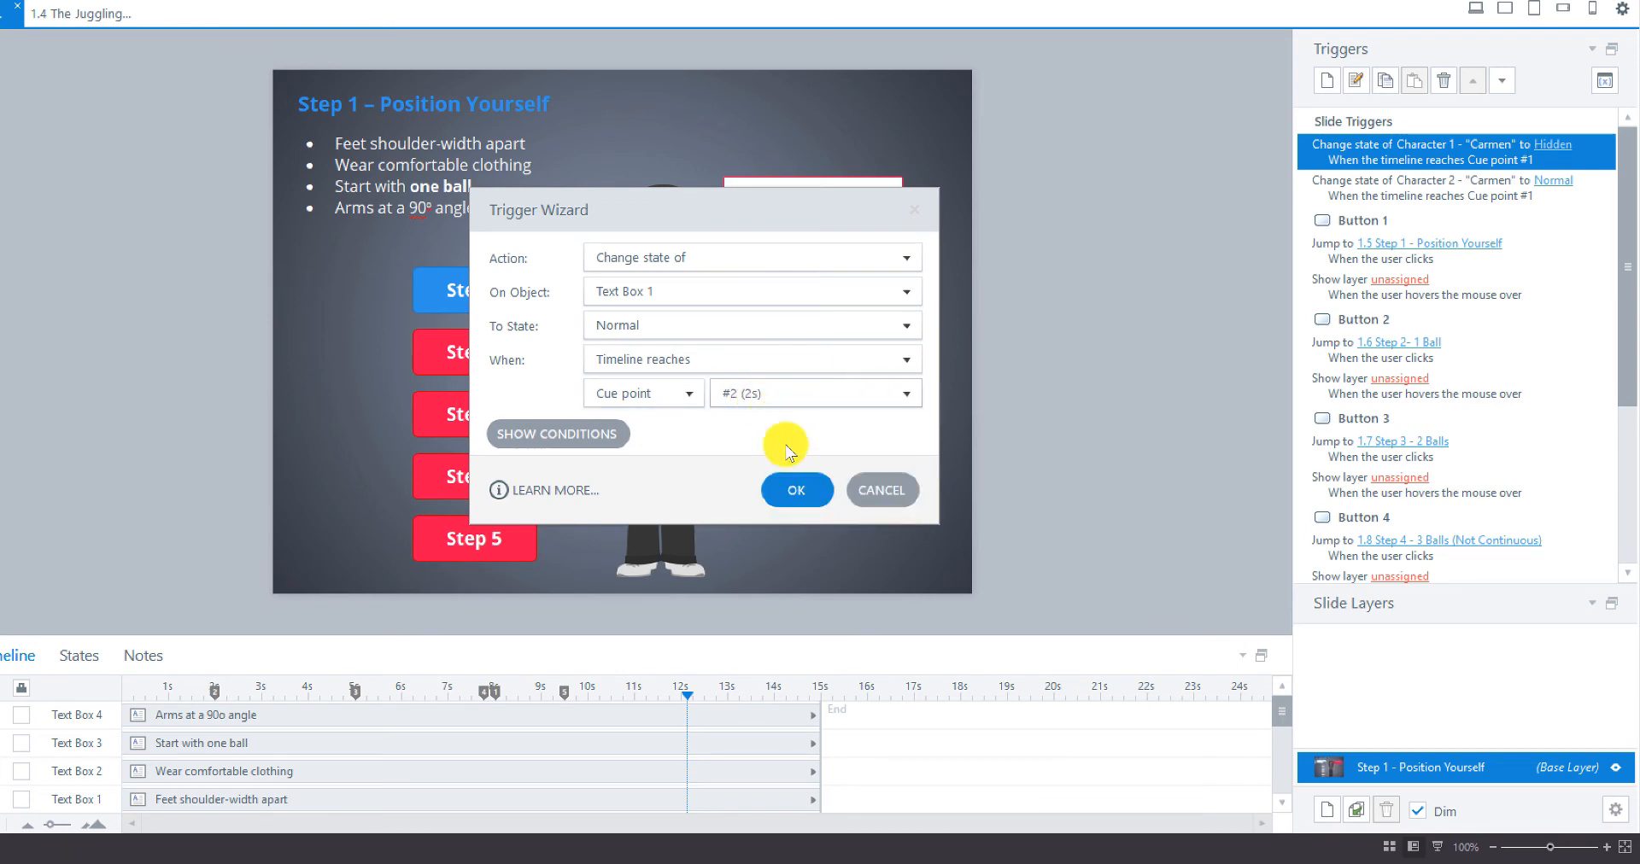
click(799, 492)
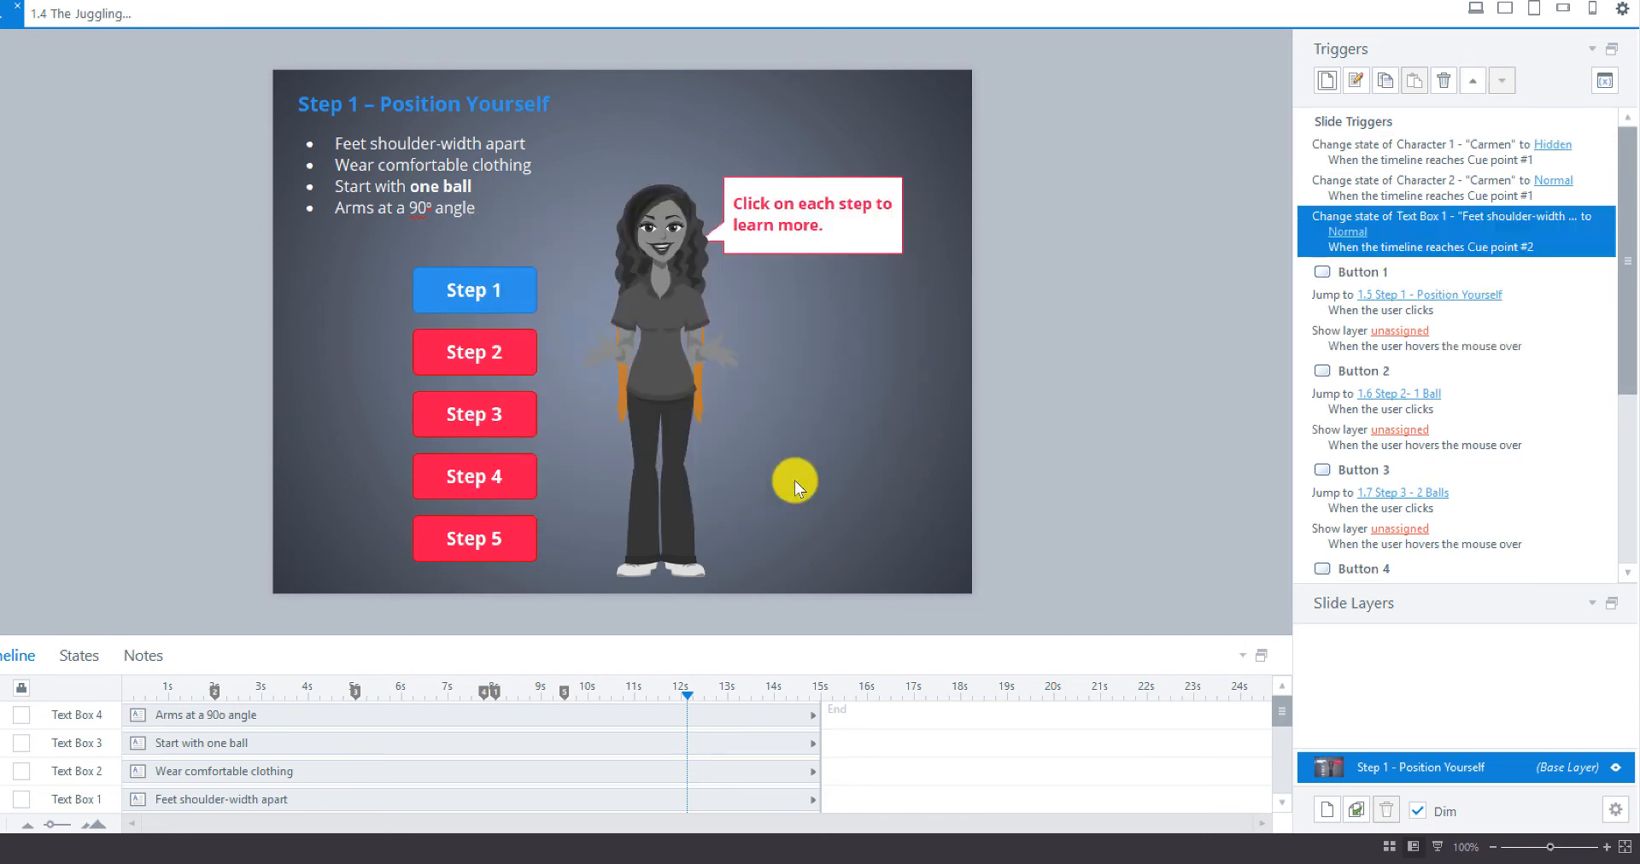
Create a trigger that changes Text Box 2 ("Wear comfortable clothing") to Normal when the timeline reaches cue point #3 (5.02s)
click(410, 169)
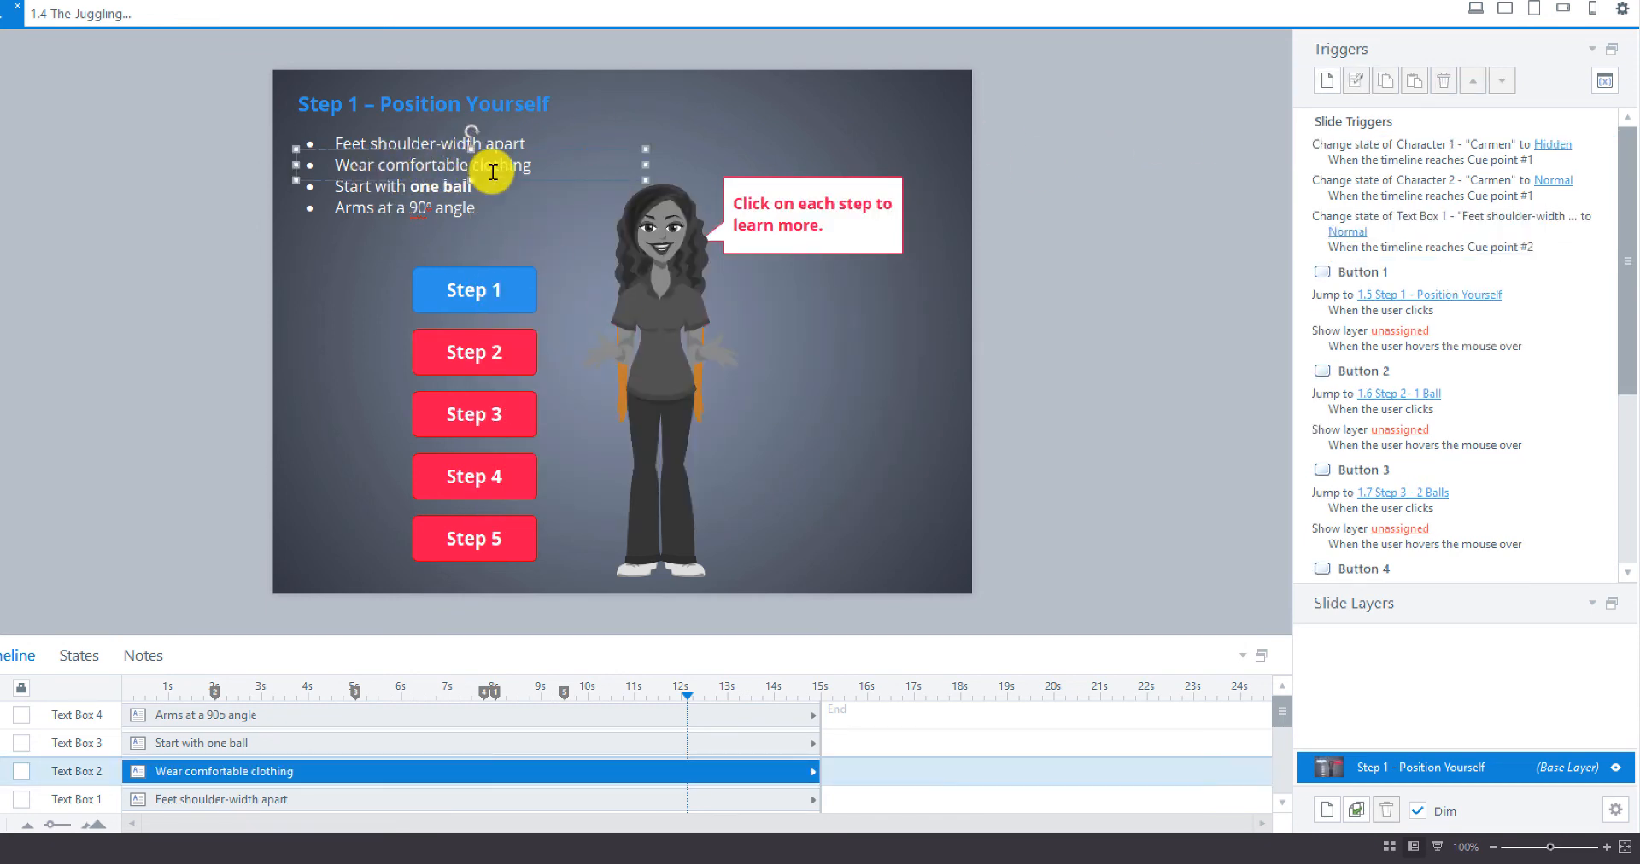
click(1326, 82)
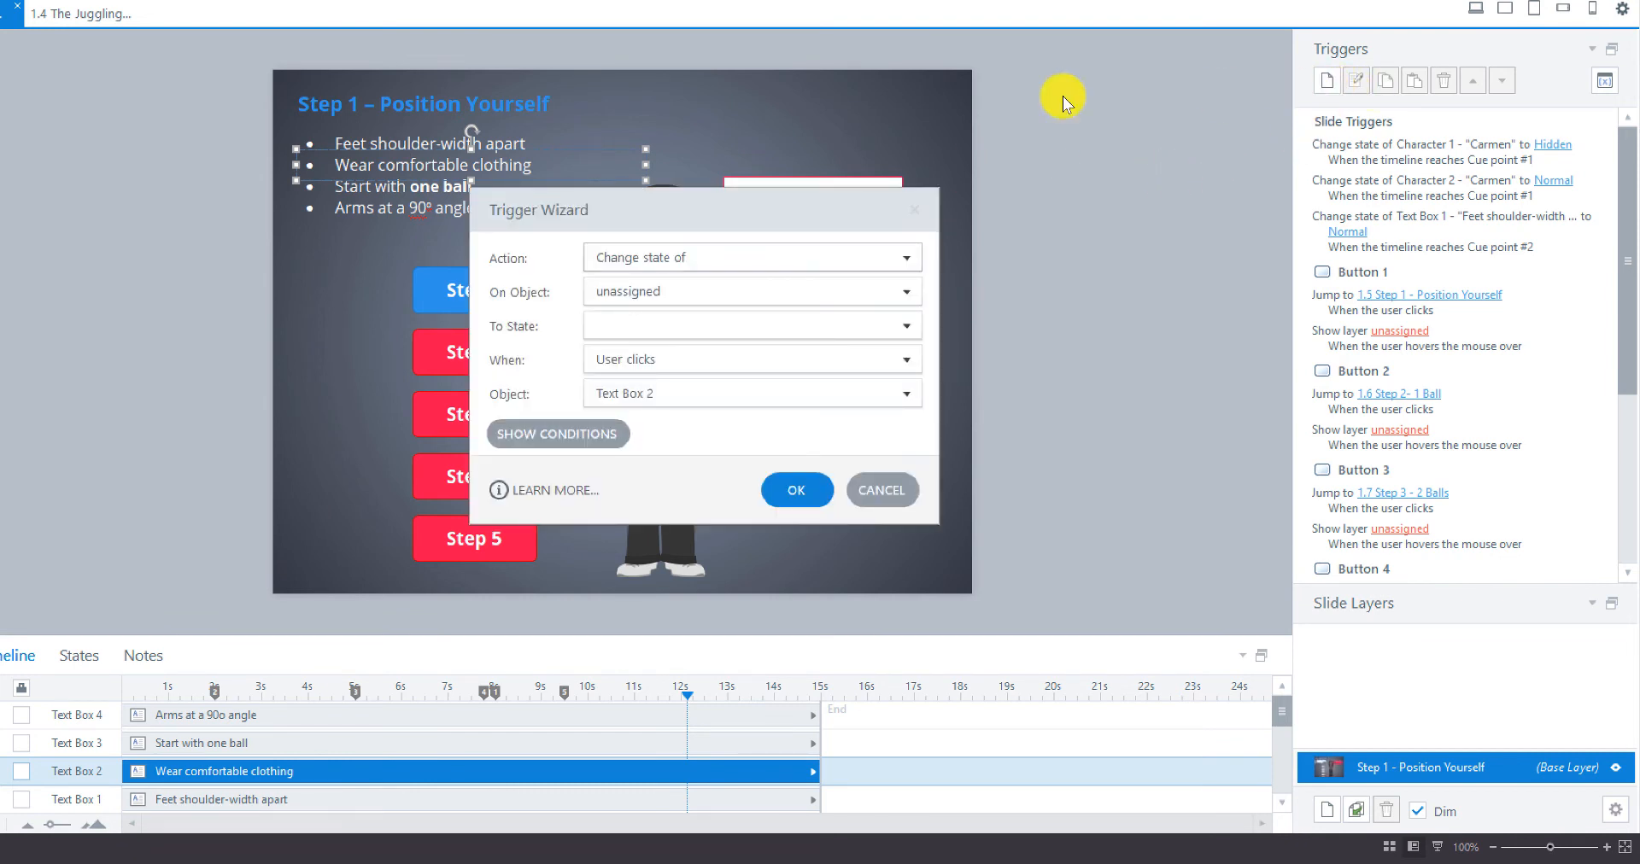
click(660, 291)
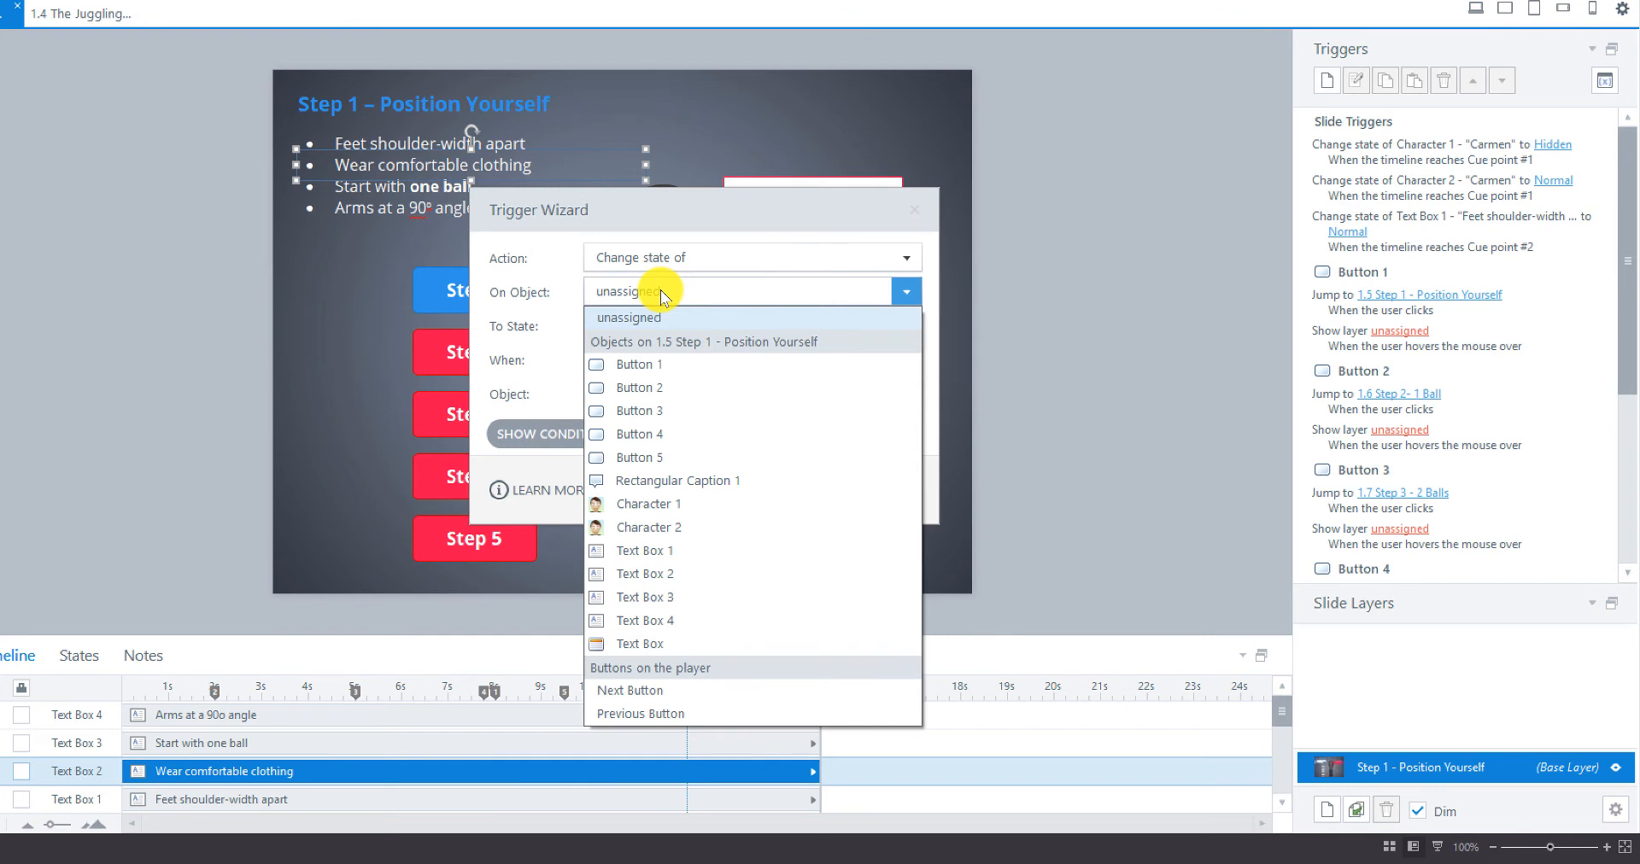
click(642, 574)
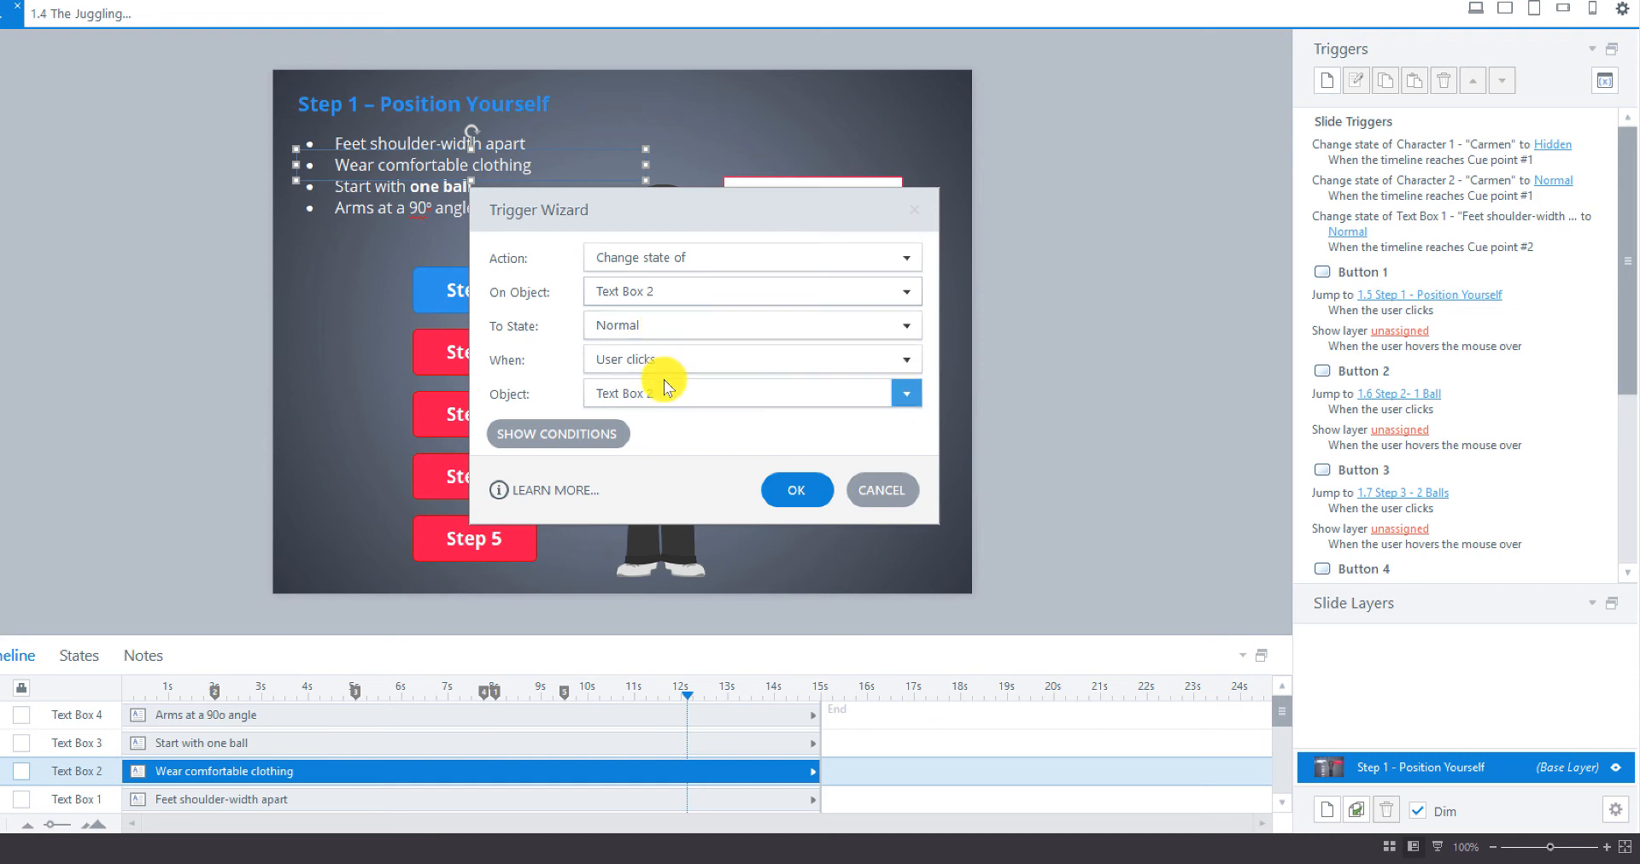
click(649, 360)
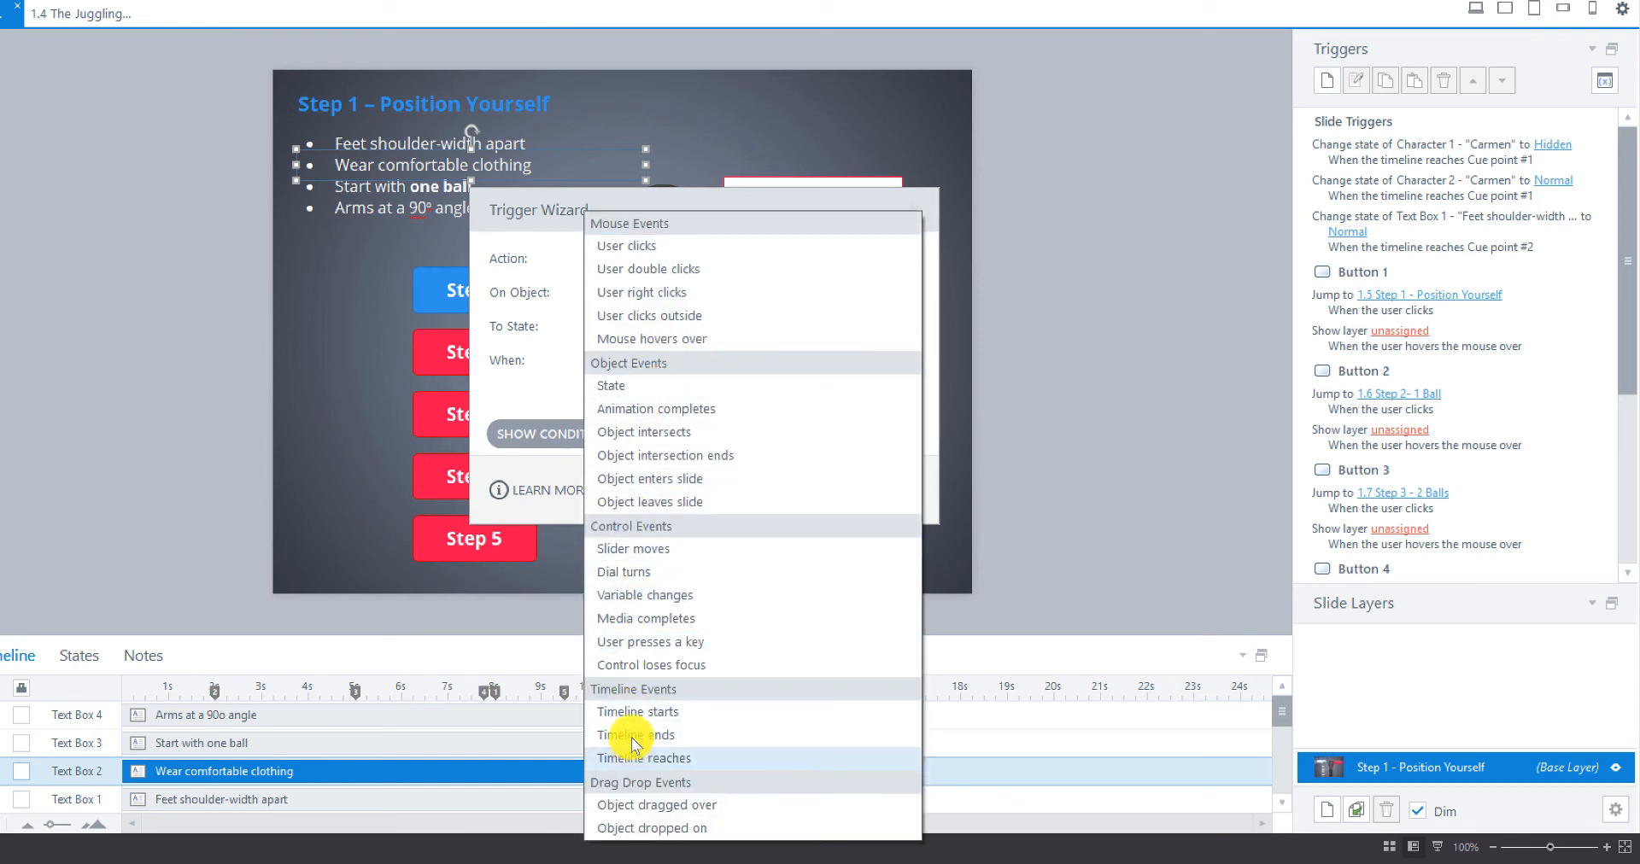
click(636, 758)
click(688, 394)
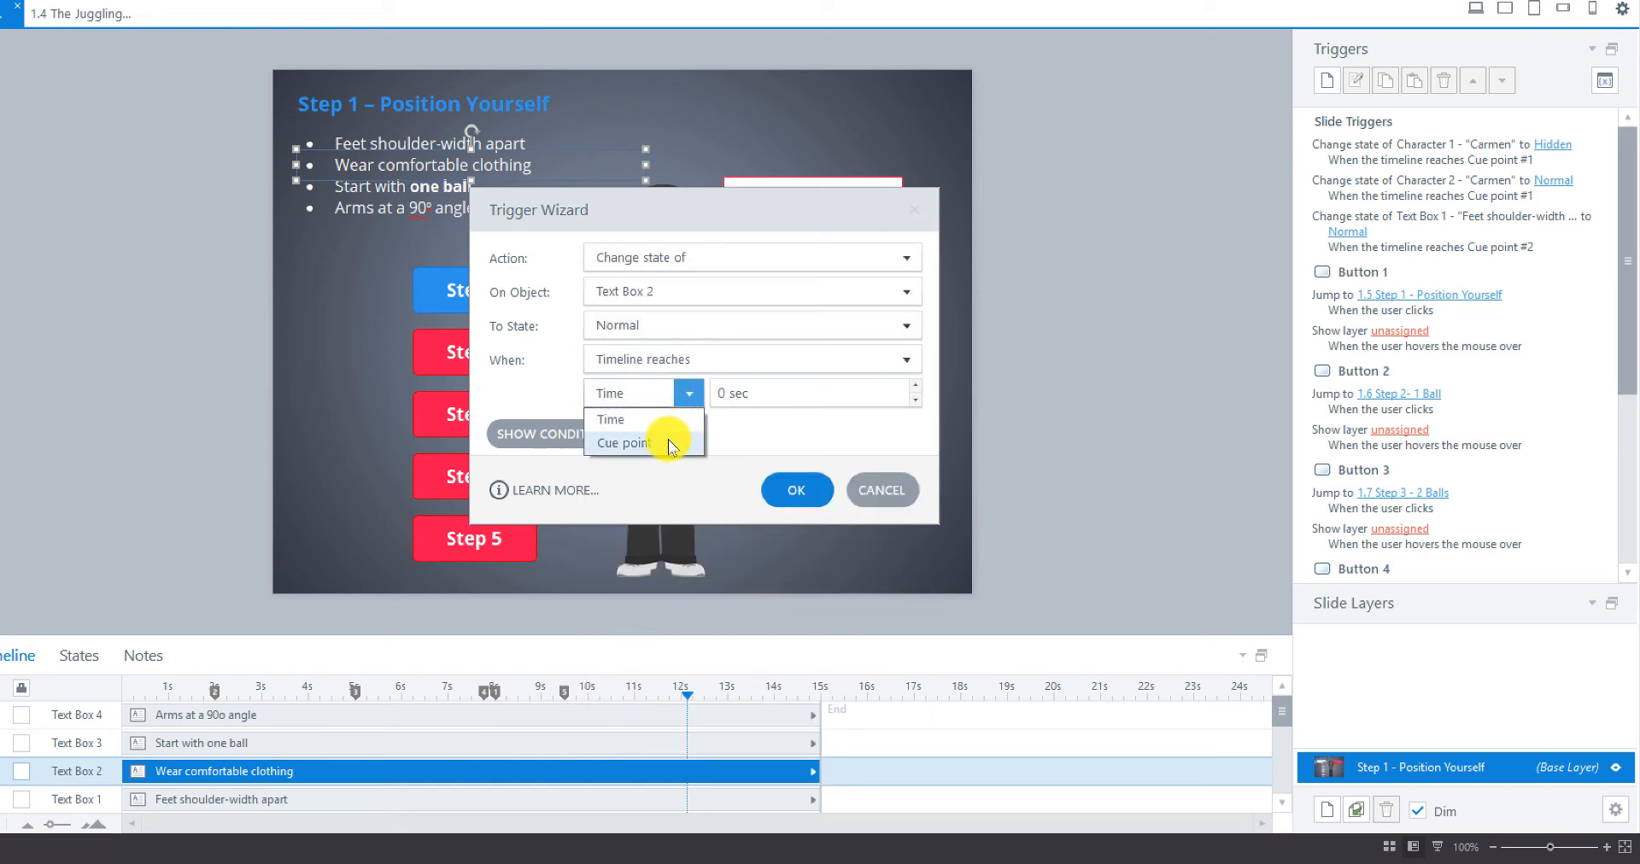
click(679, 440)
click(905, 393)
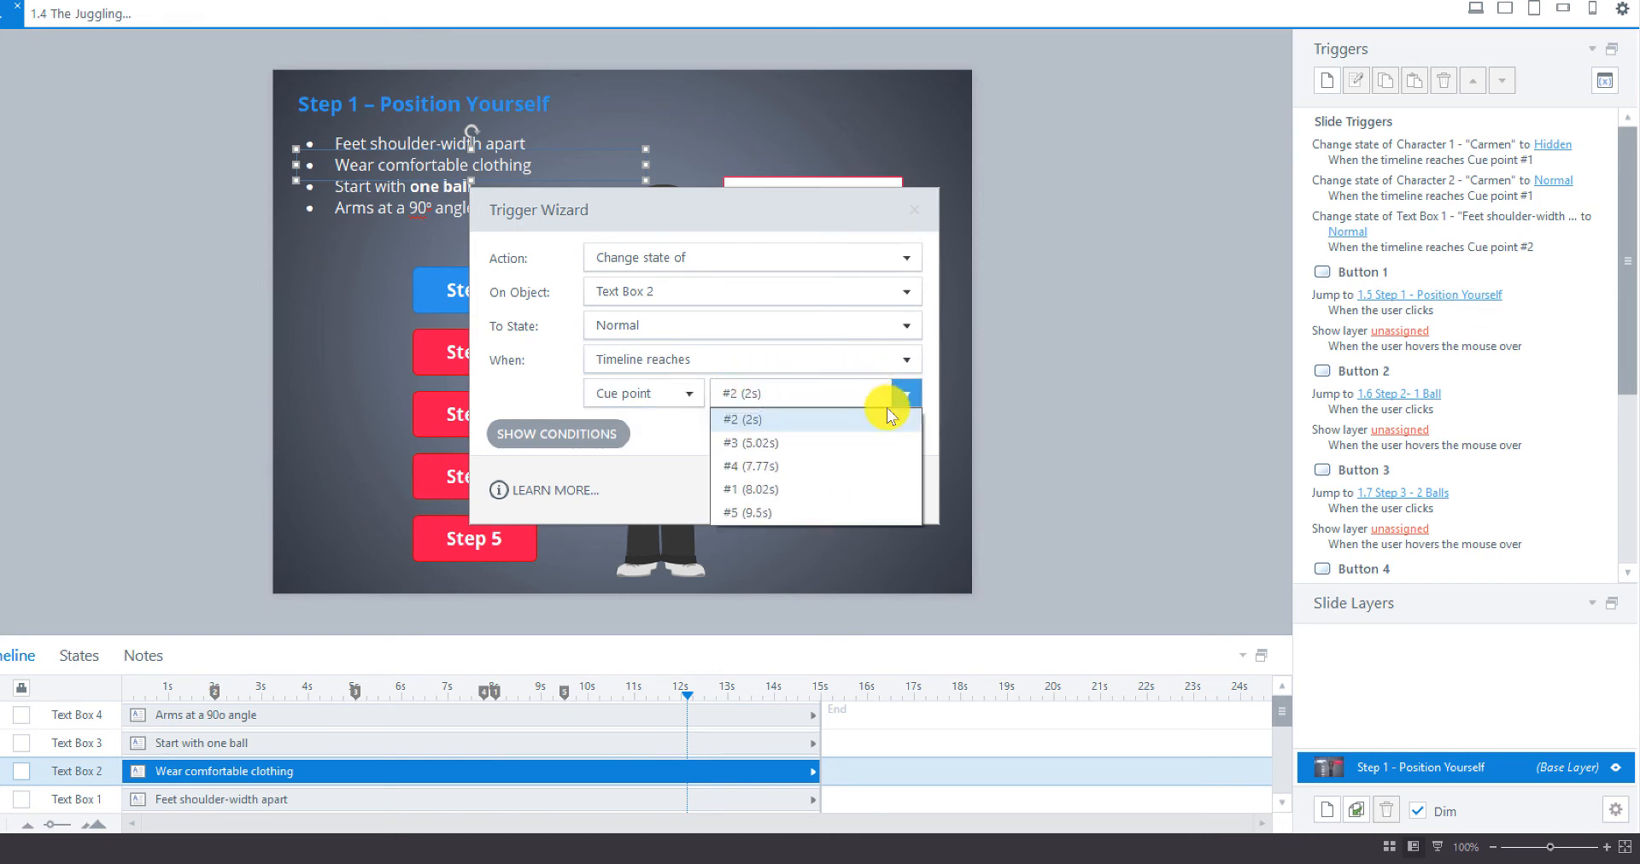
click(820, 445)
click(797, 494)
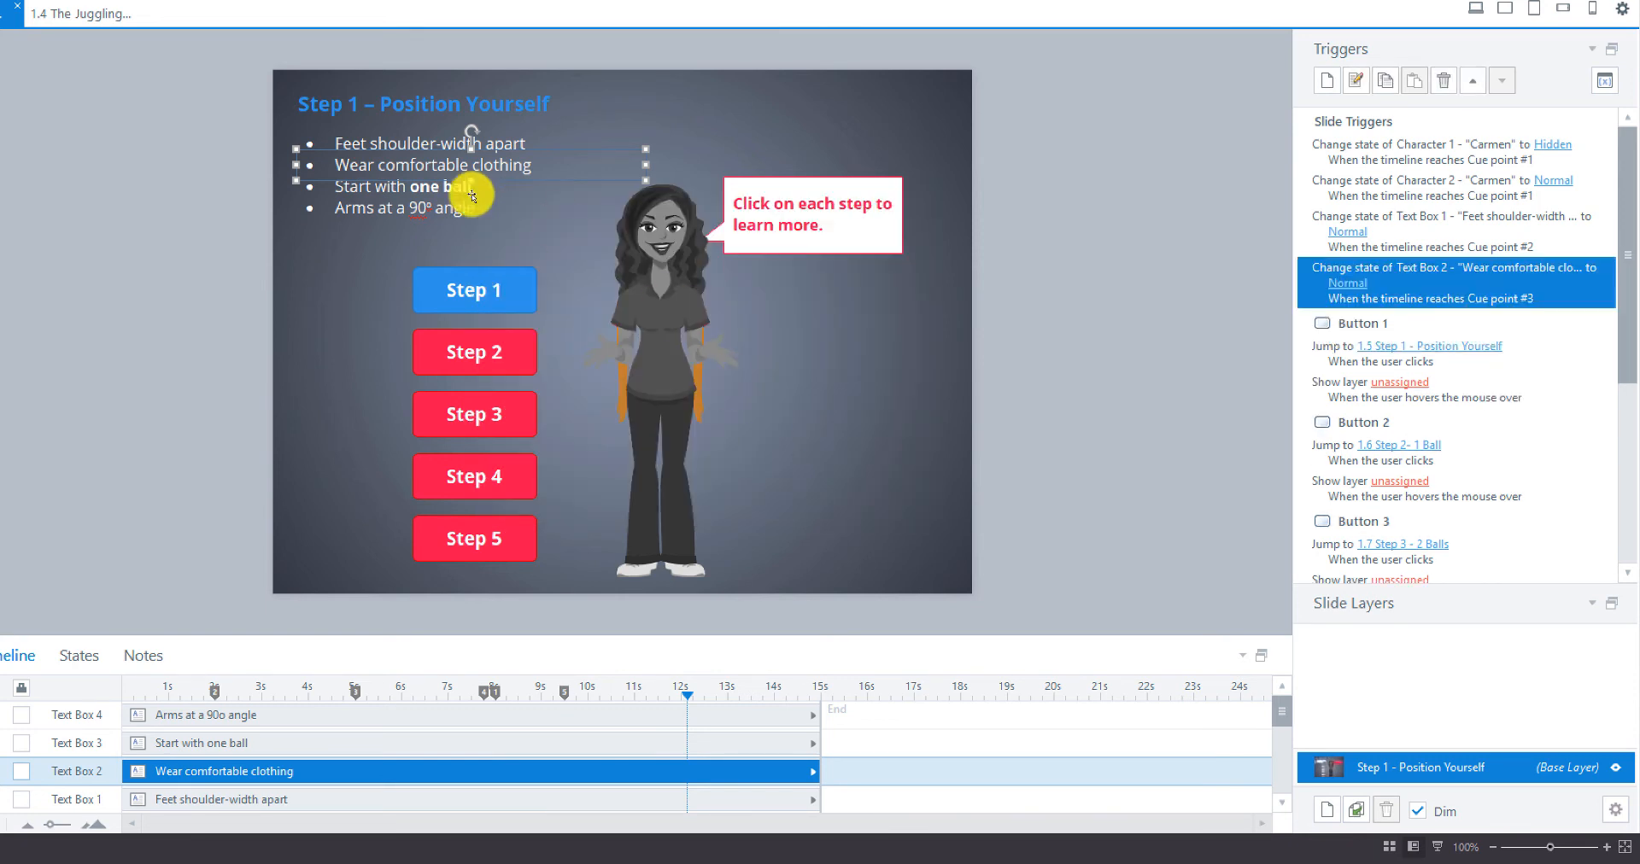
Create a trigger that changes Text Box 3 ("Start with one ball") to Normal when the timeline reaches cue point #4 (7.77s)
click(459, 188)
click(462, 187)
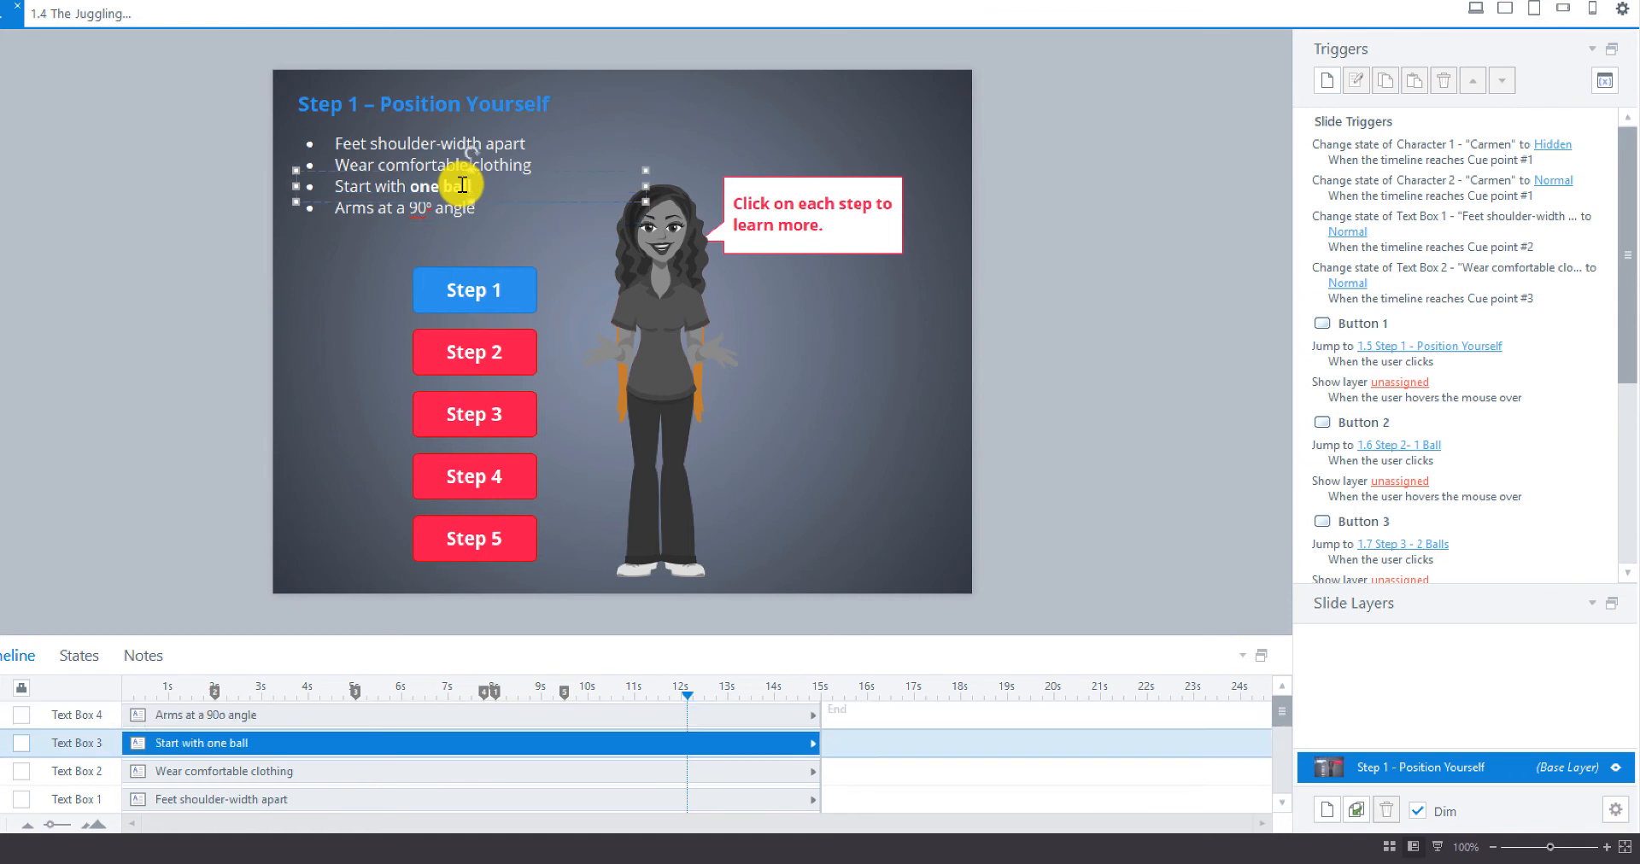
click(1327, 79)
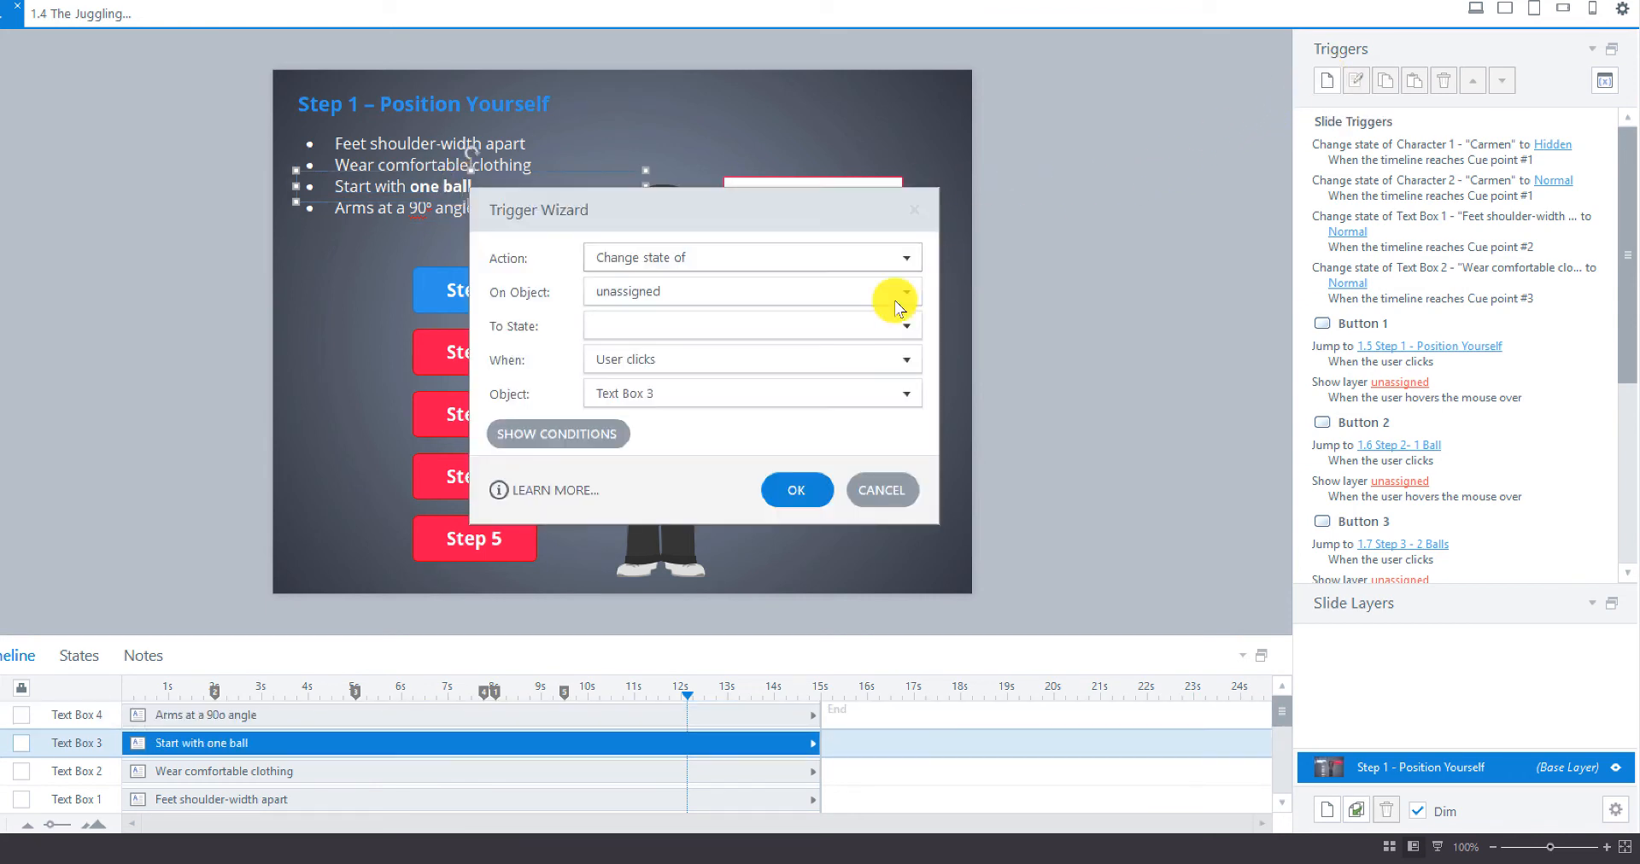
click(693, 293)
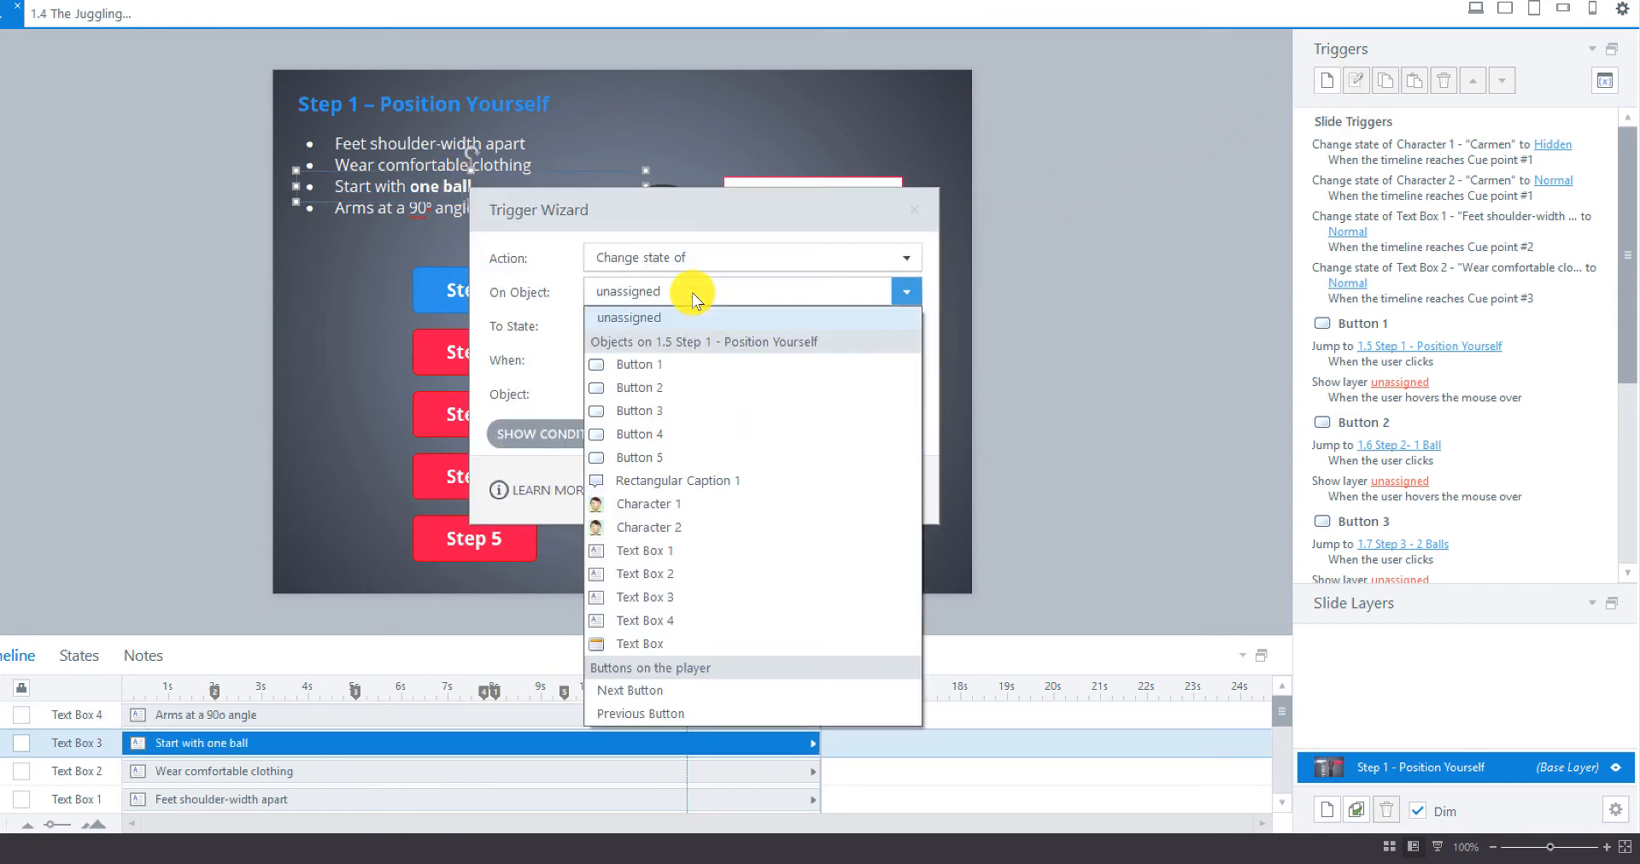
click(689, 597)
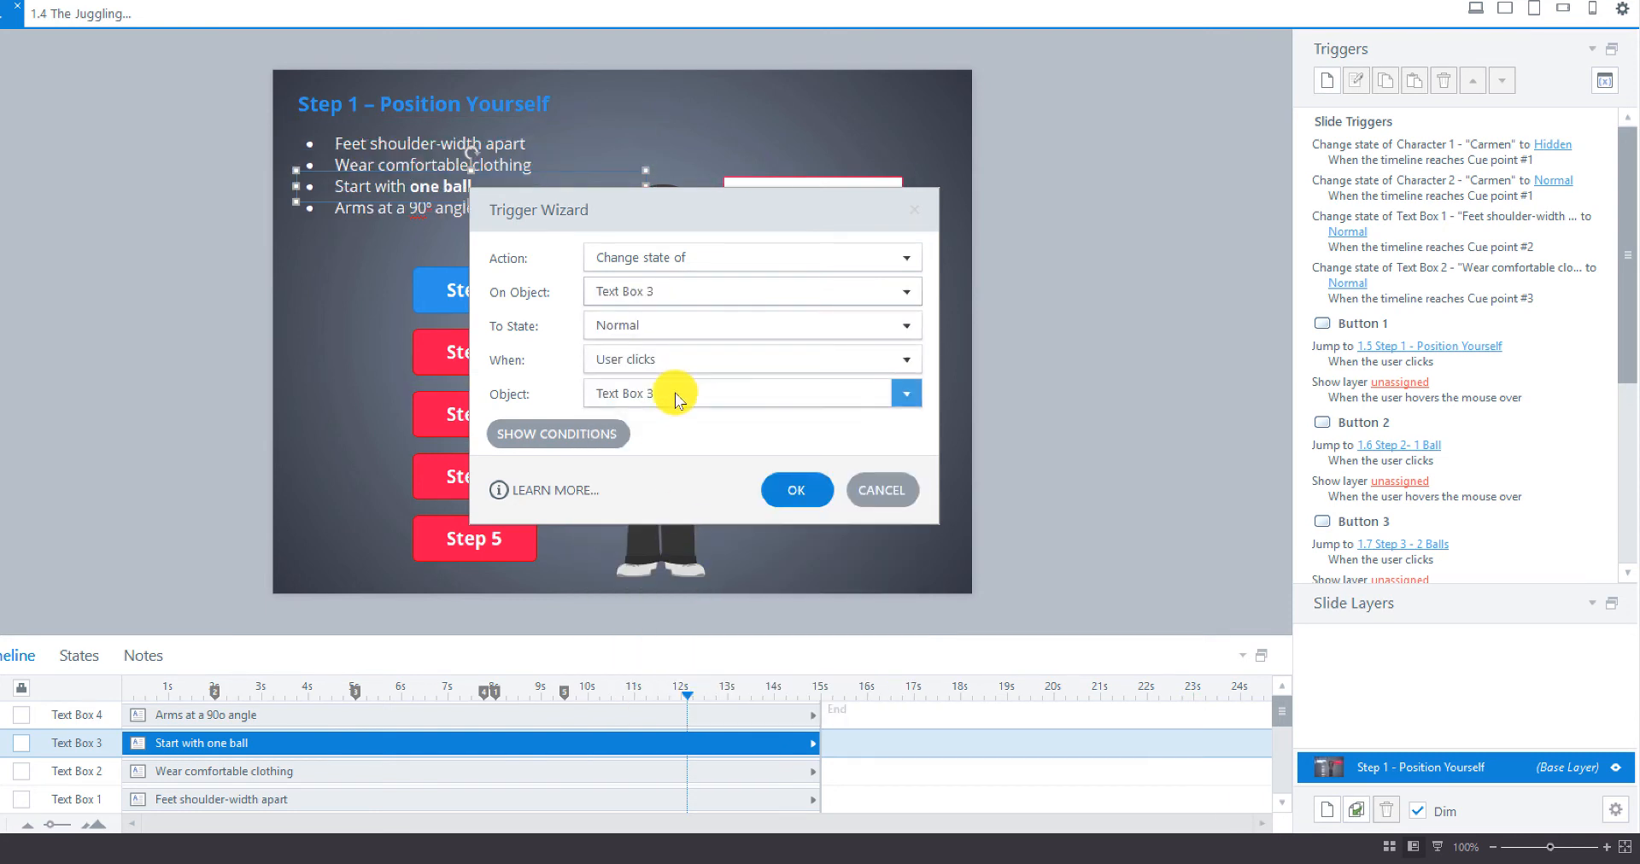
click(670, 360)
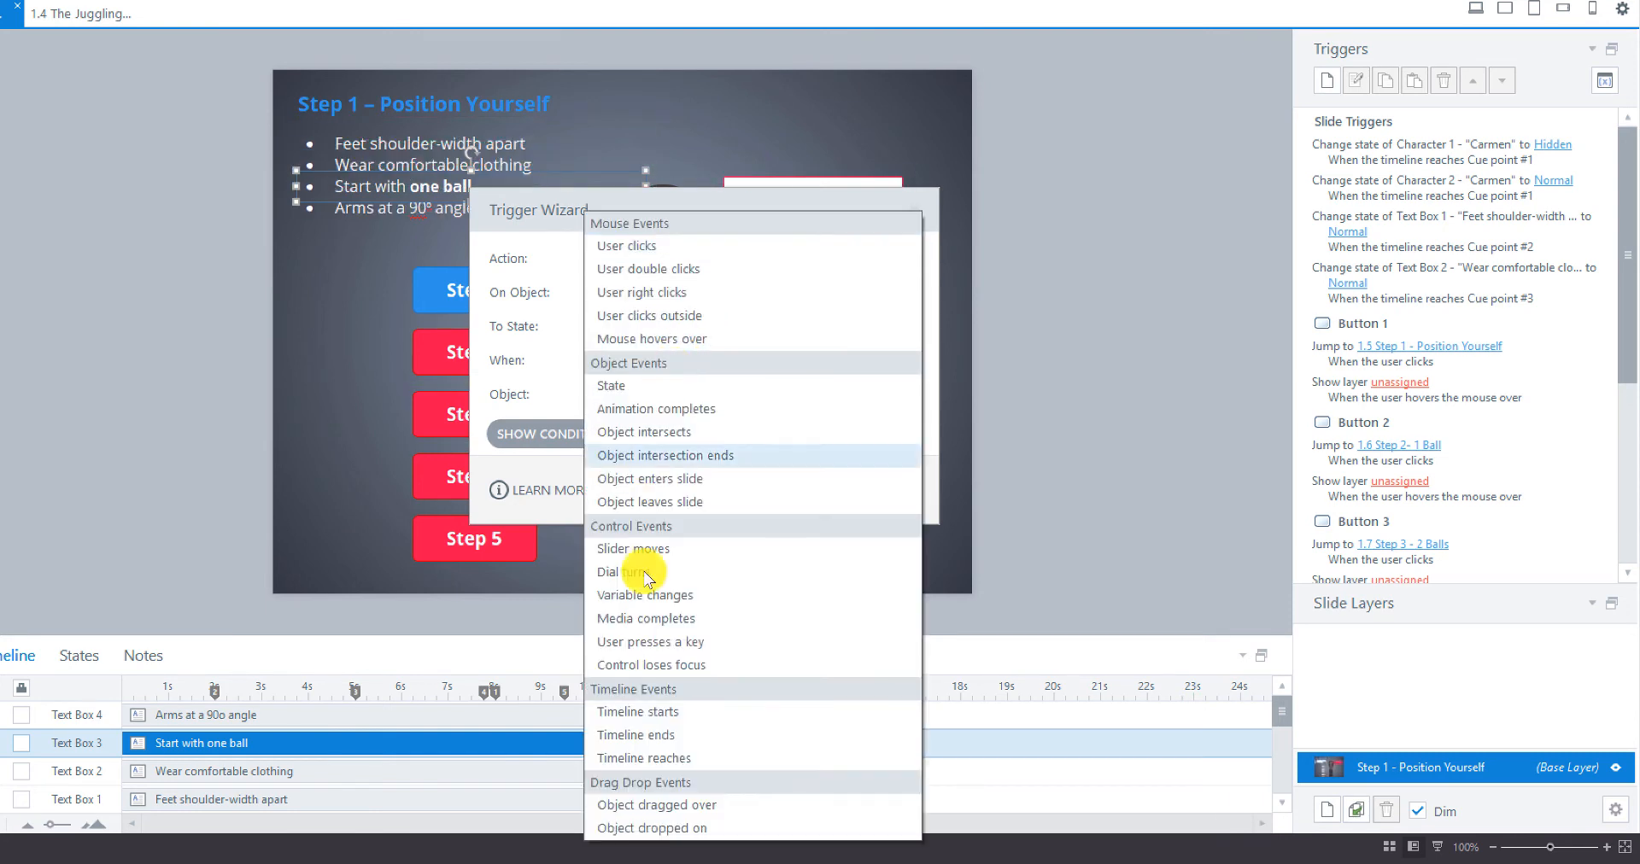
click(645, 758)
click(647, 396)
click(651, 443)
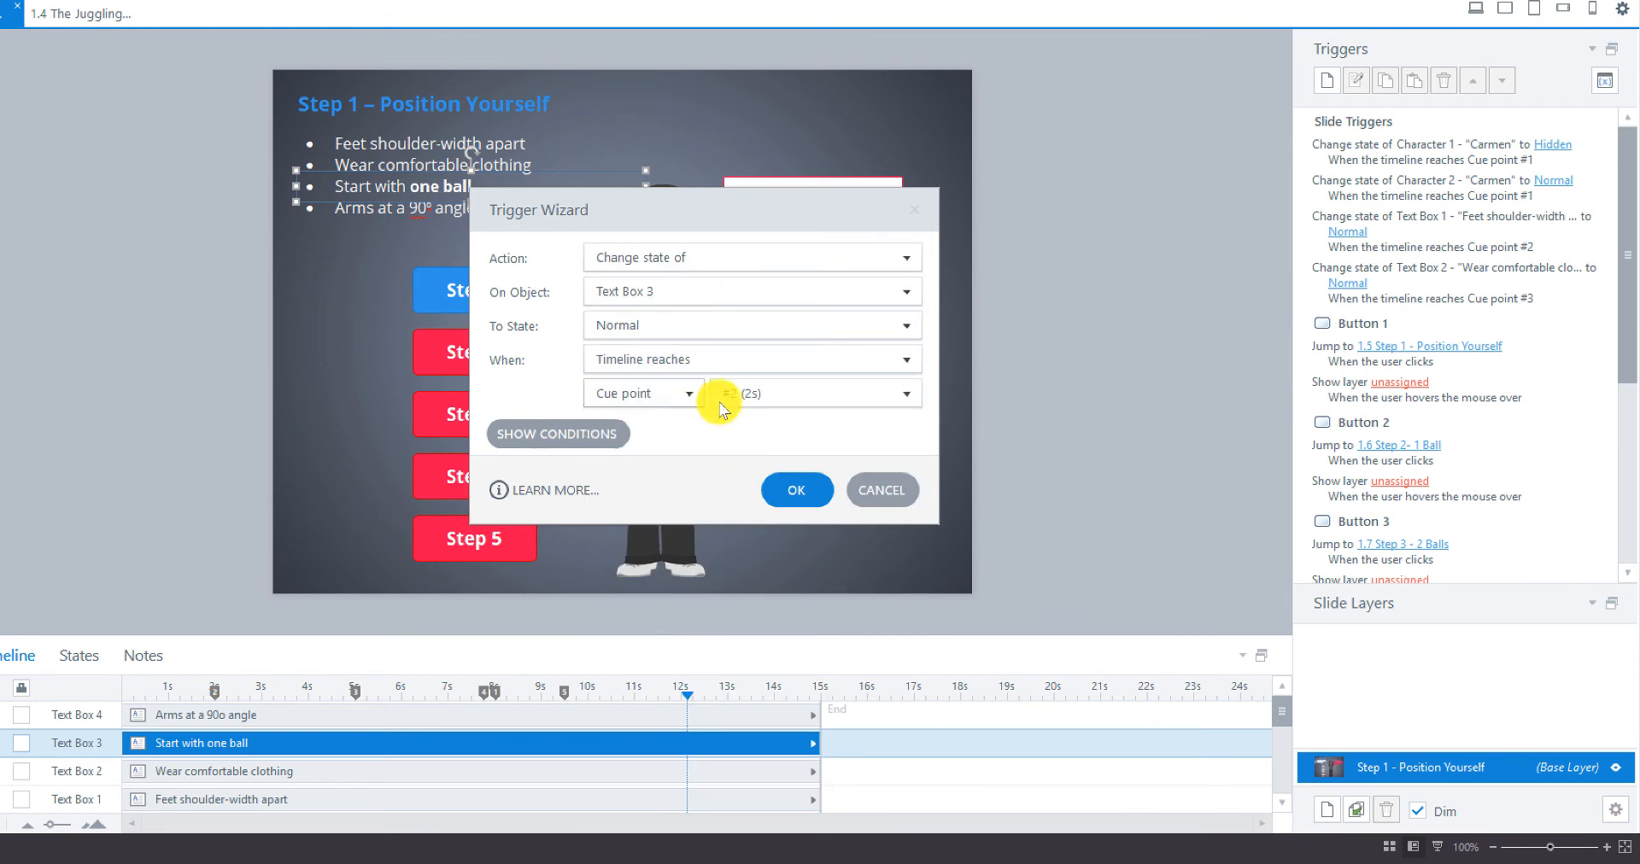
click(786, 398)
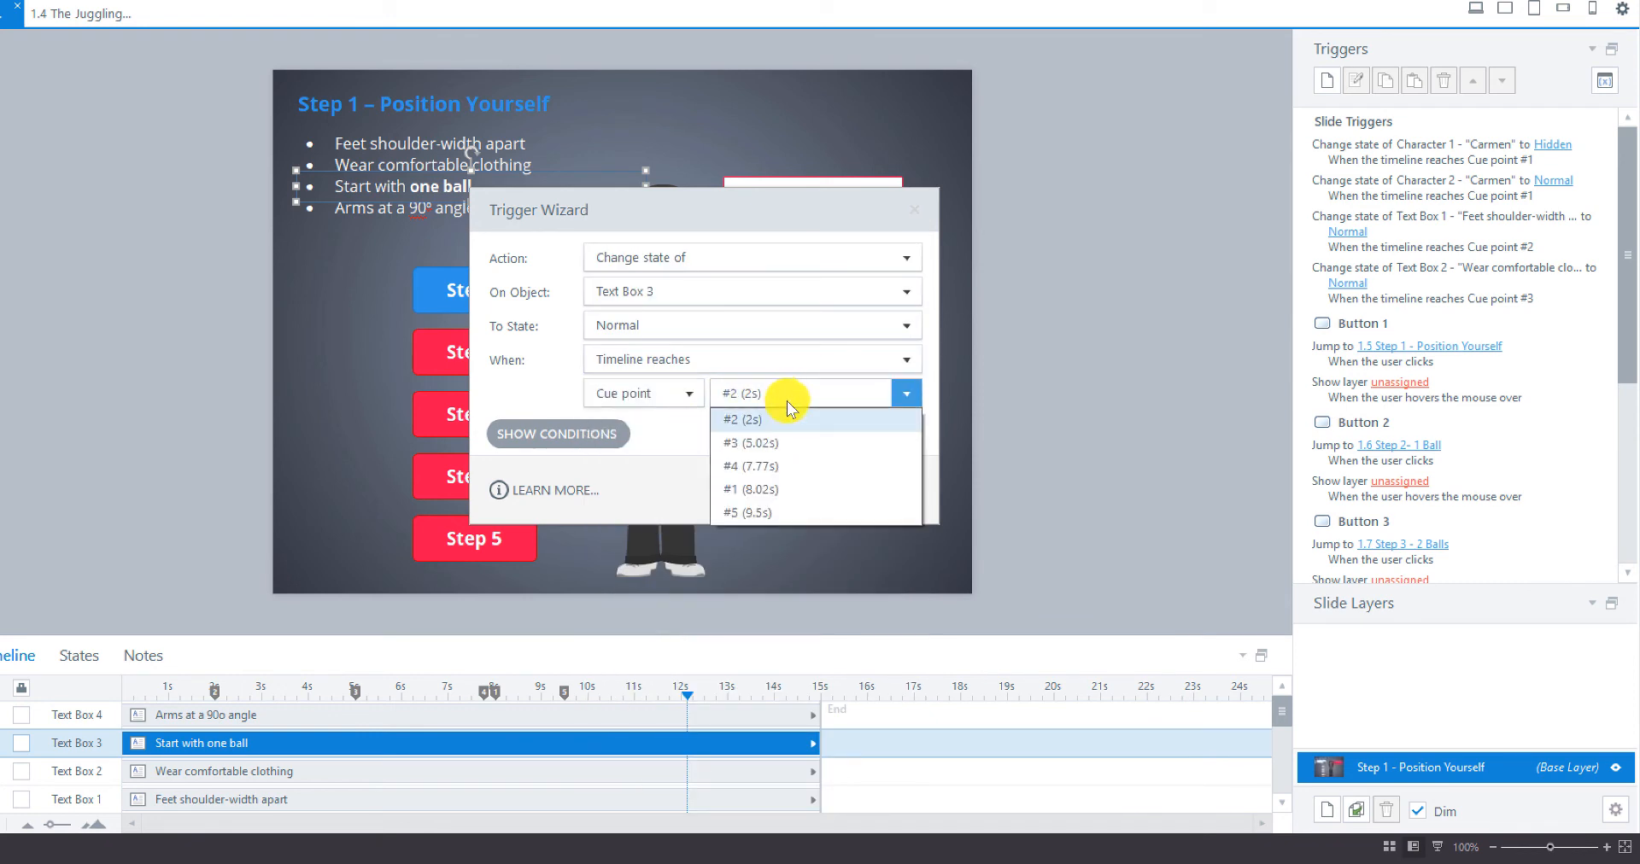
click(760, 468)
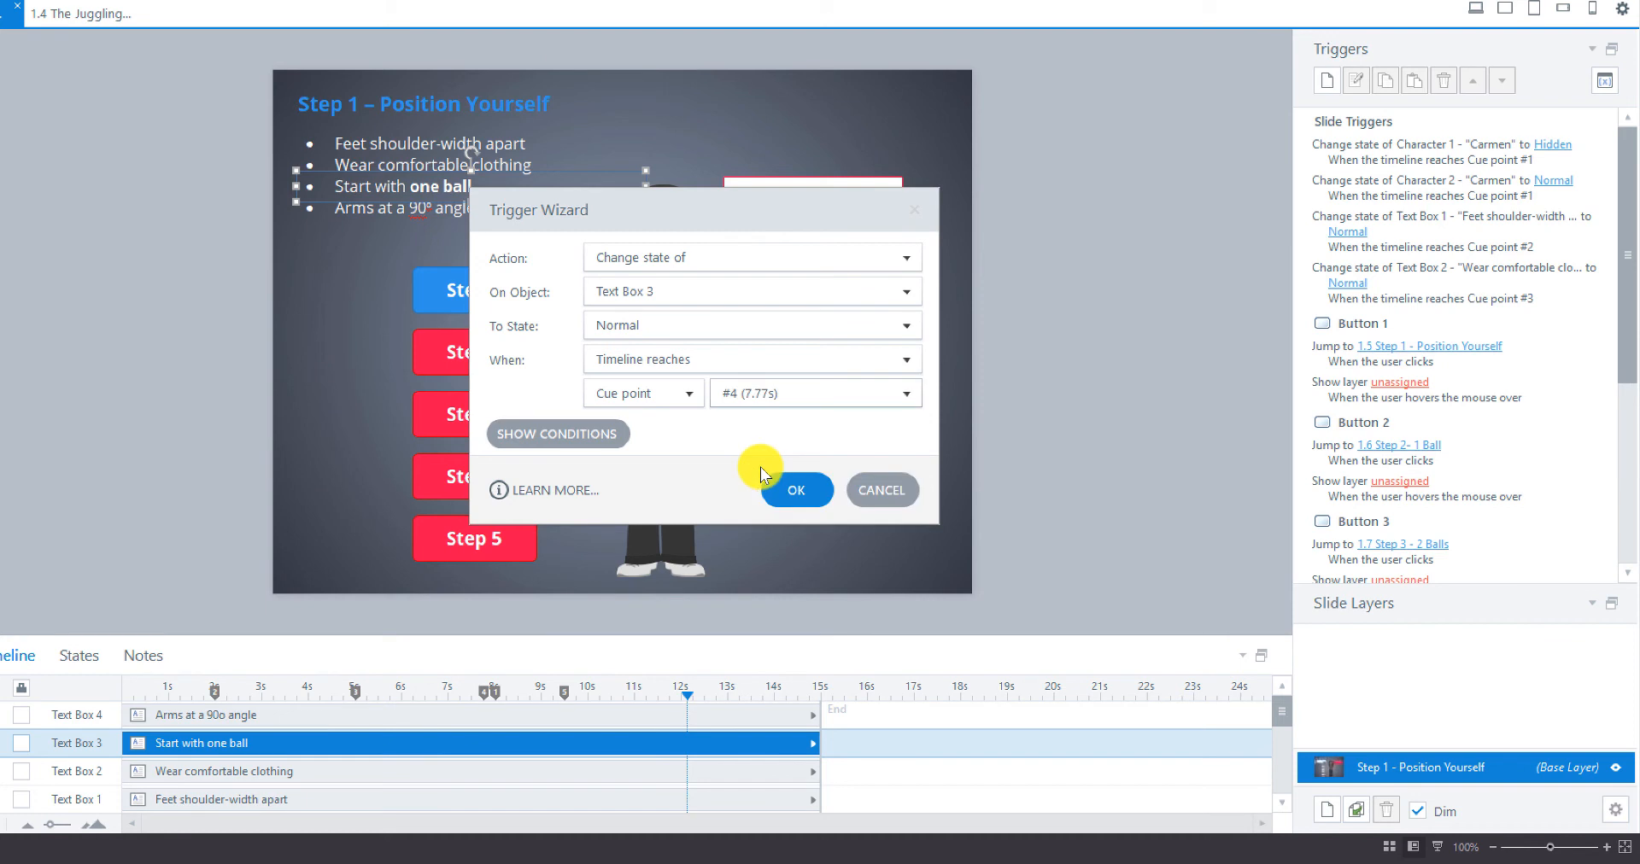
click(786, 485)
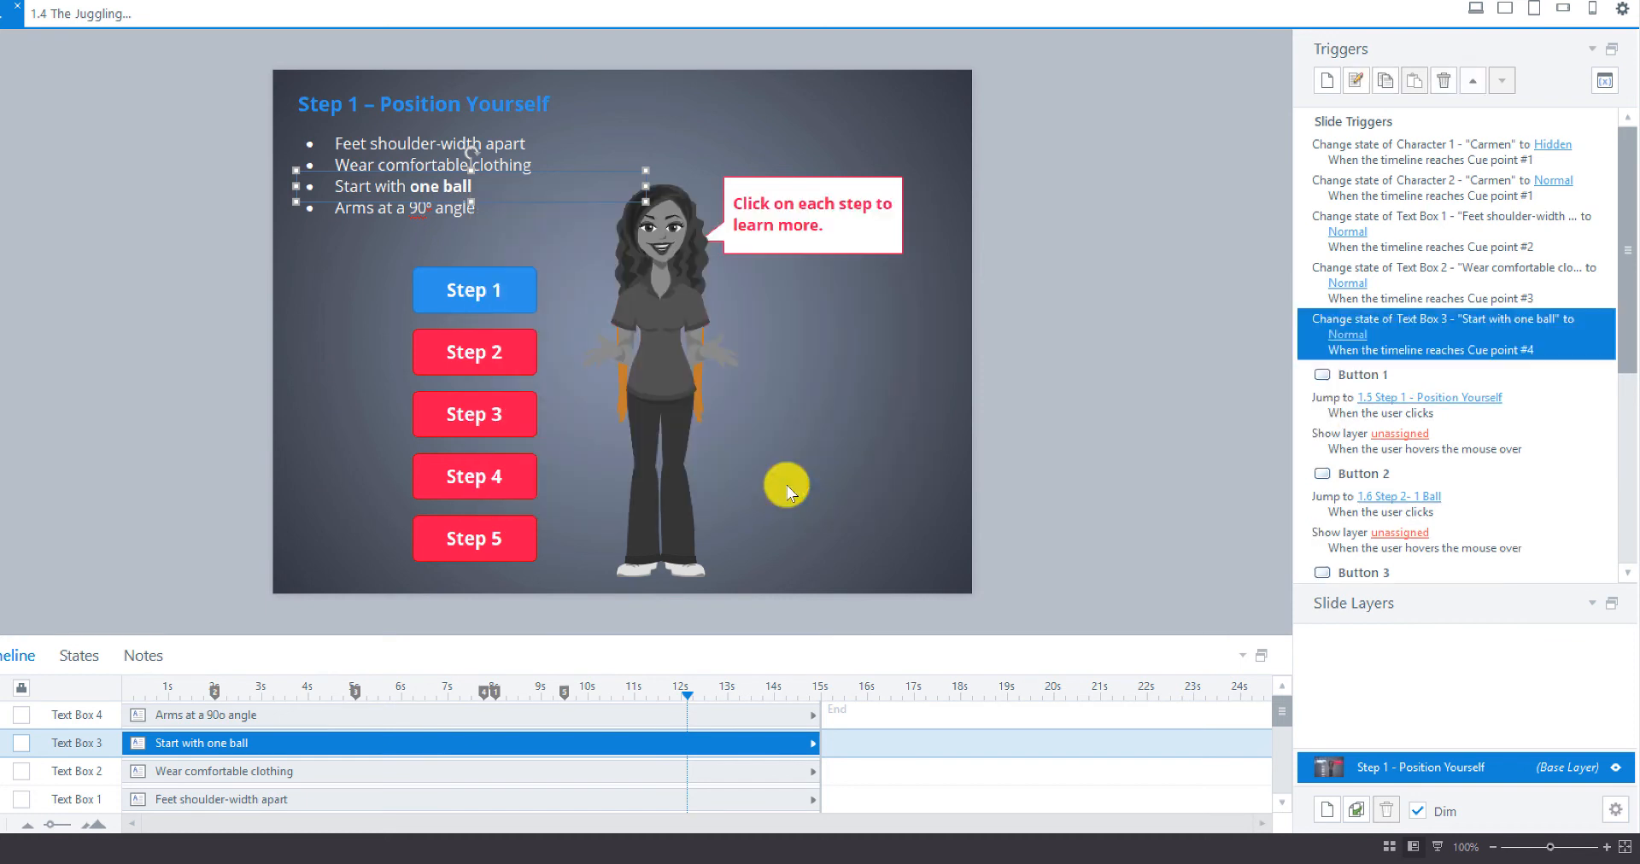
Create a trigger that changes Text Box 4 ("Arms at a 90o angle") to Normal when the timeline reaches cue point #5 (9.5s)
click(433, 212)
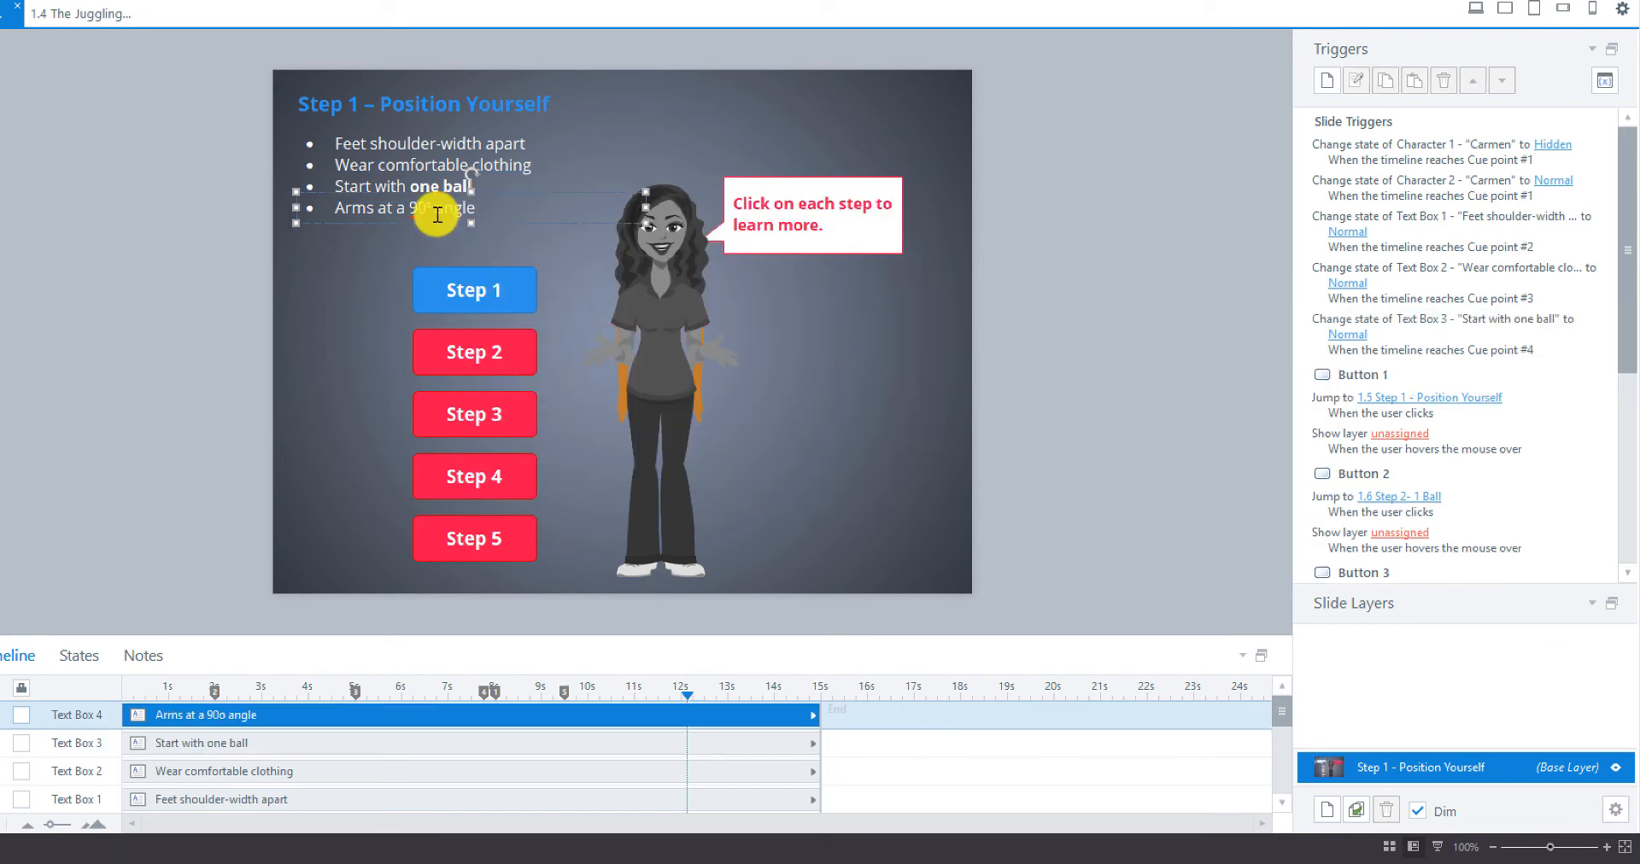
click(1327, 84)
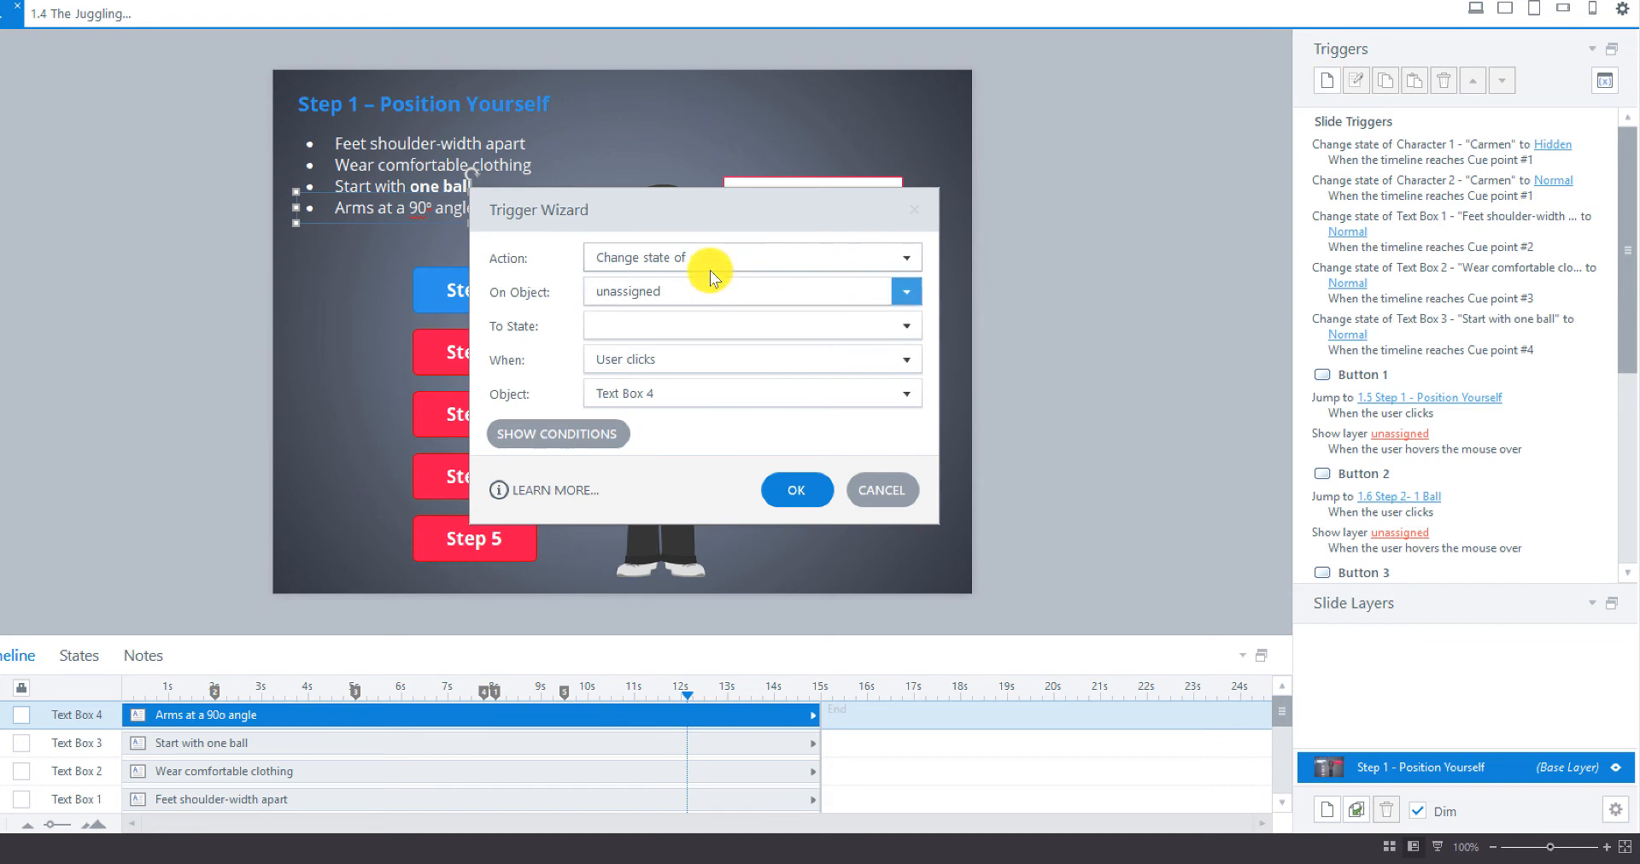
click(711, 293)
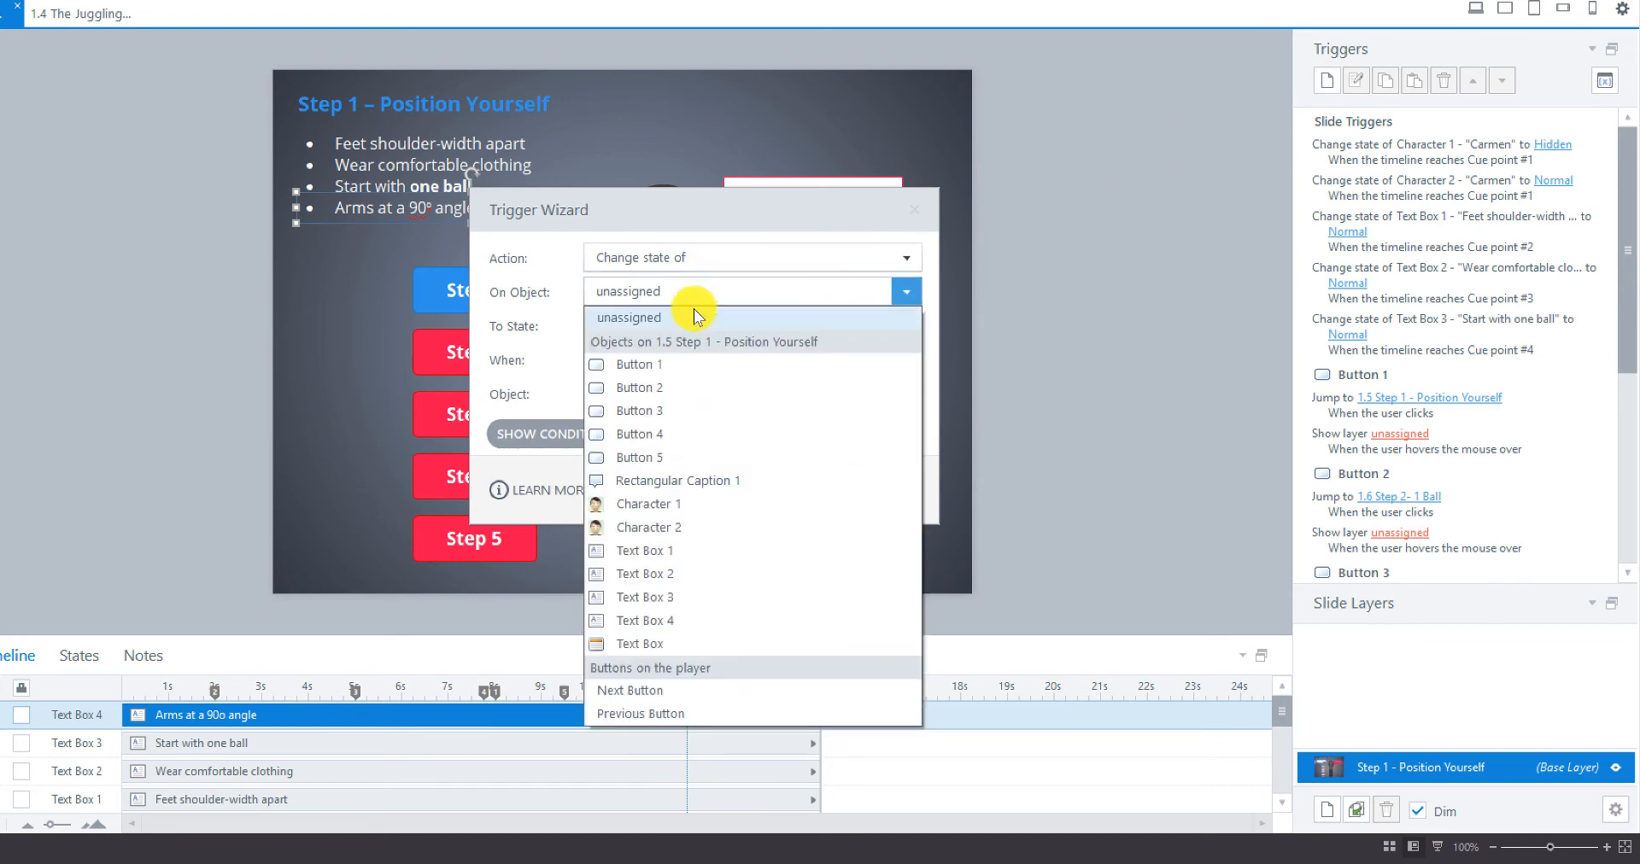
click(658, 628)
click(694, 362)
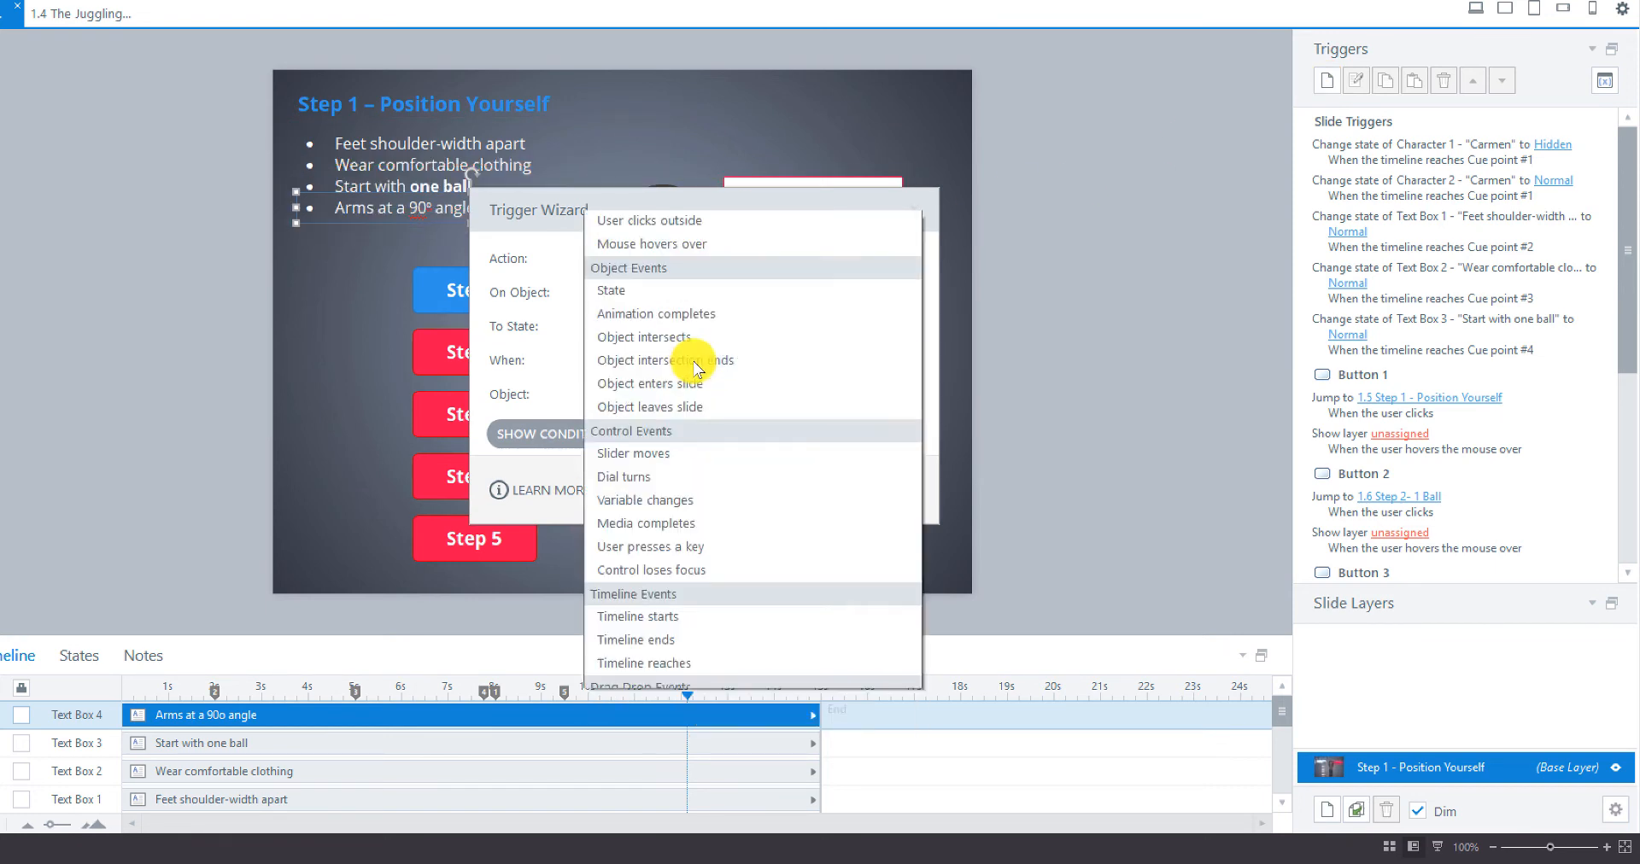
click(678, 758)
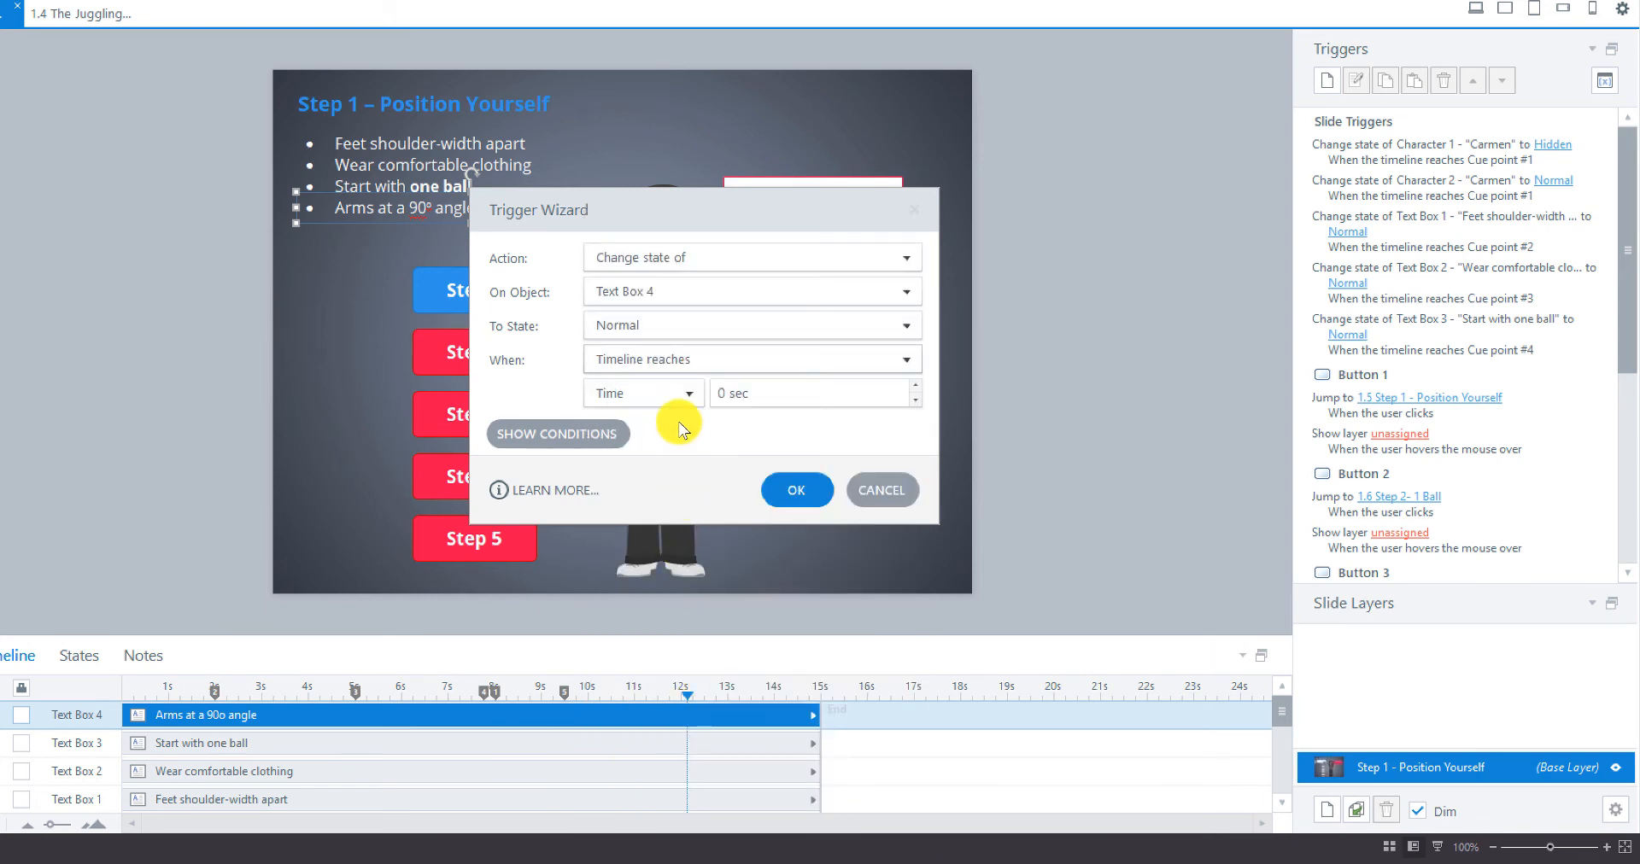
click(680, 394)
click(656, 433)
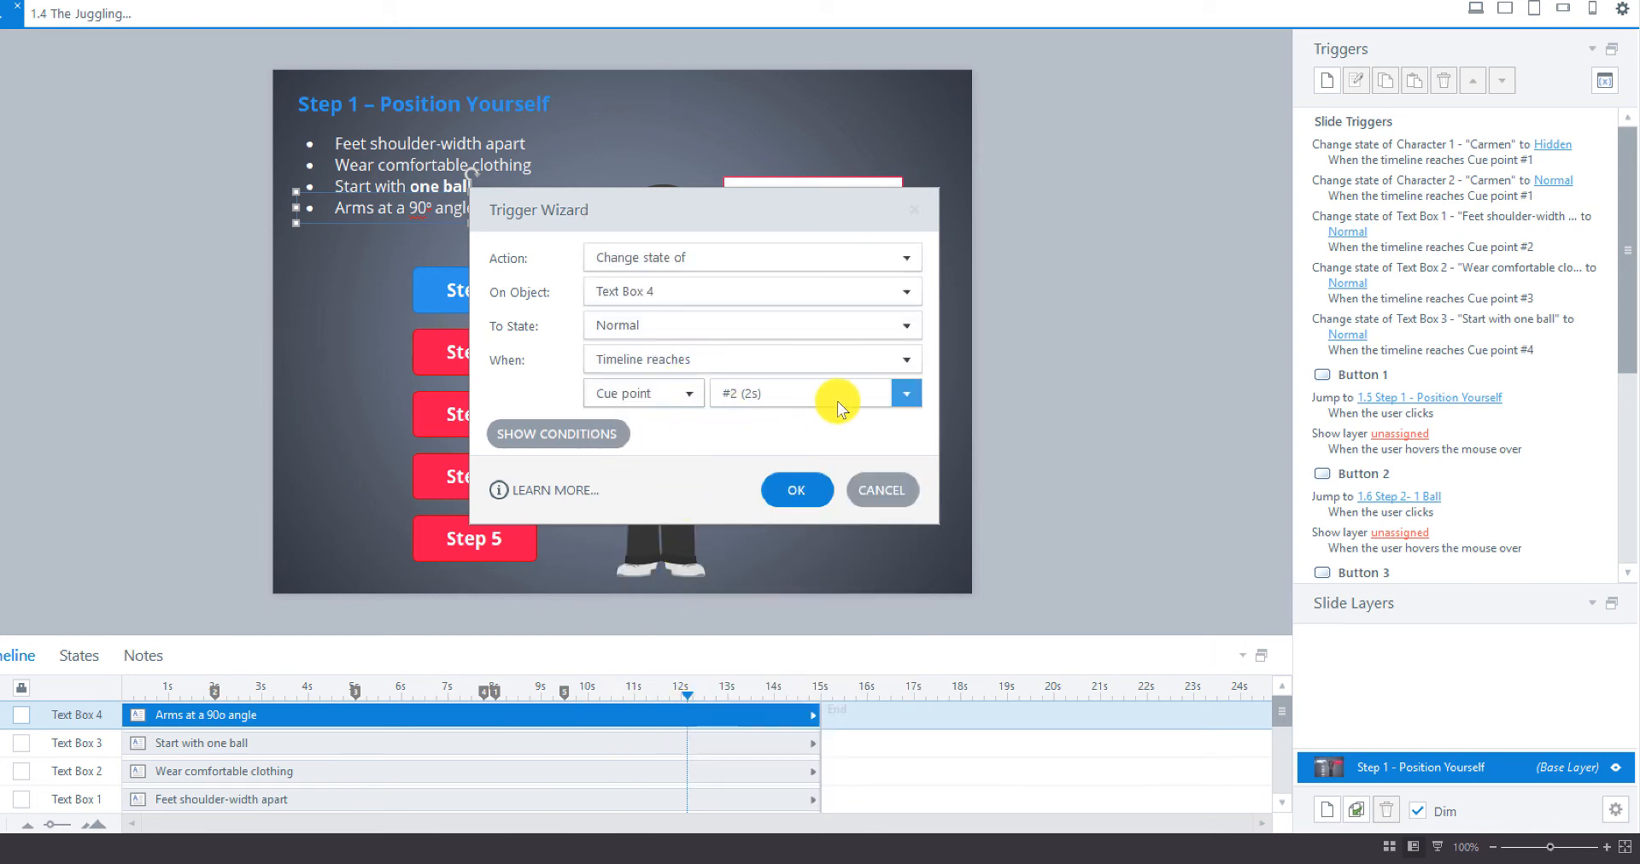
click(901, 394)
click(751, 512)
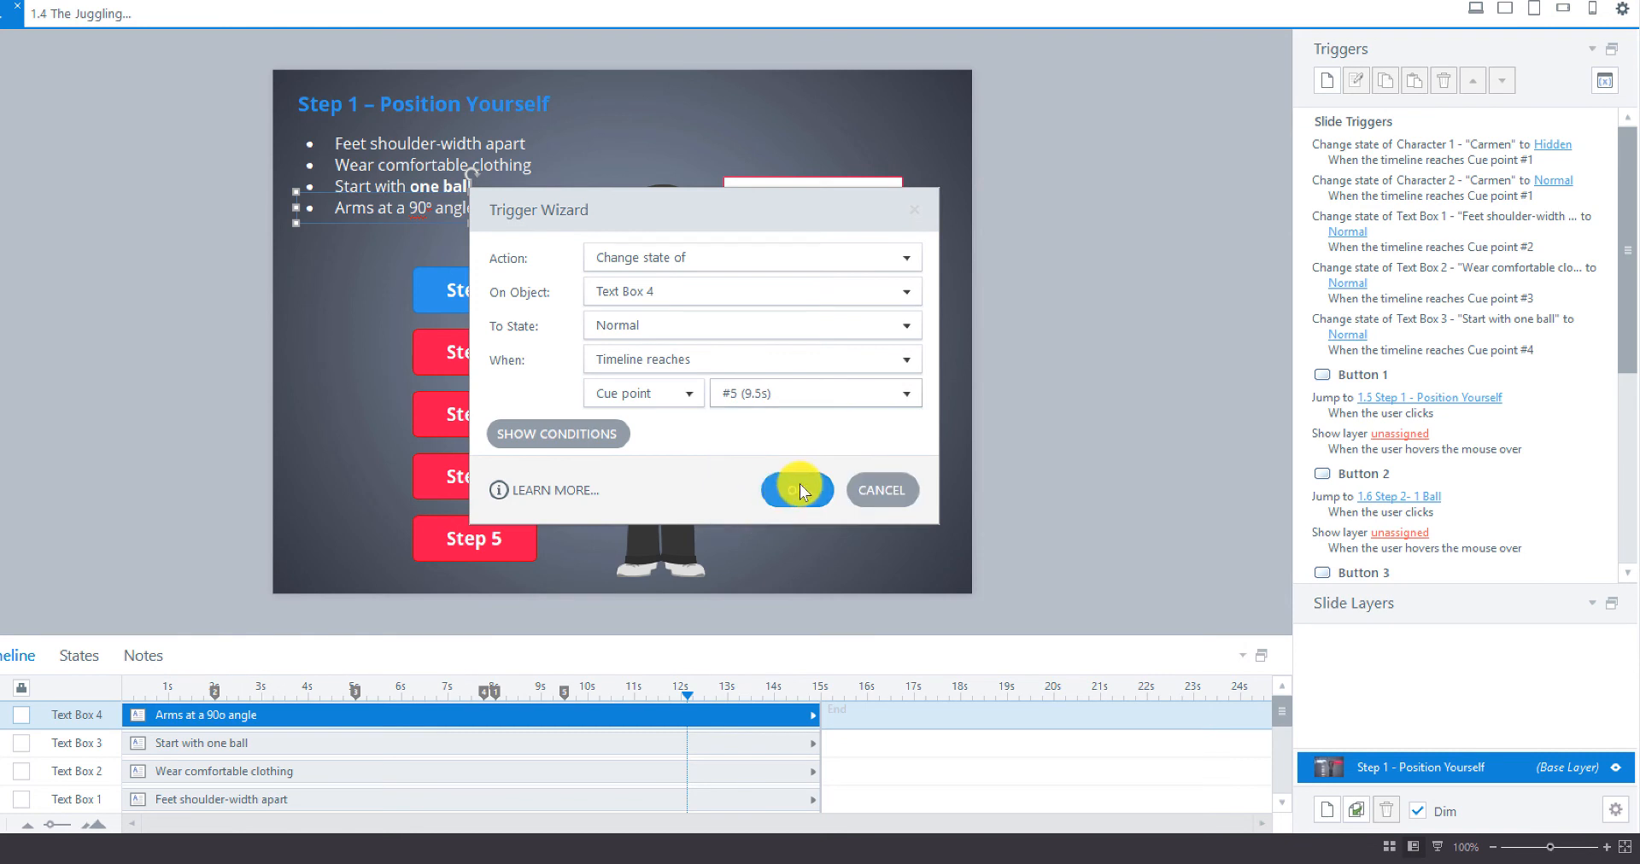
click(796, 491)
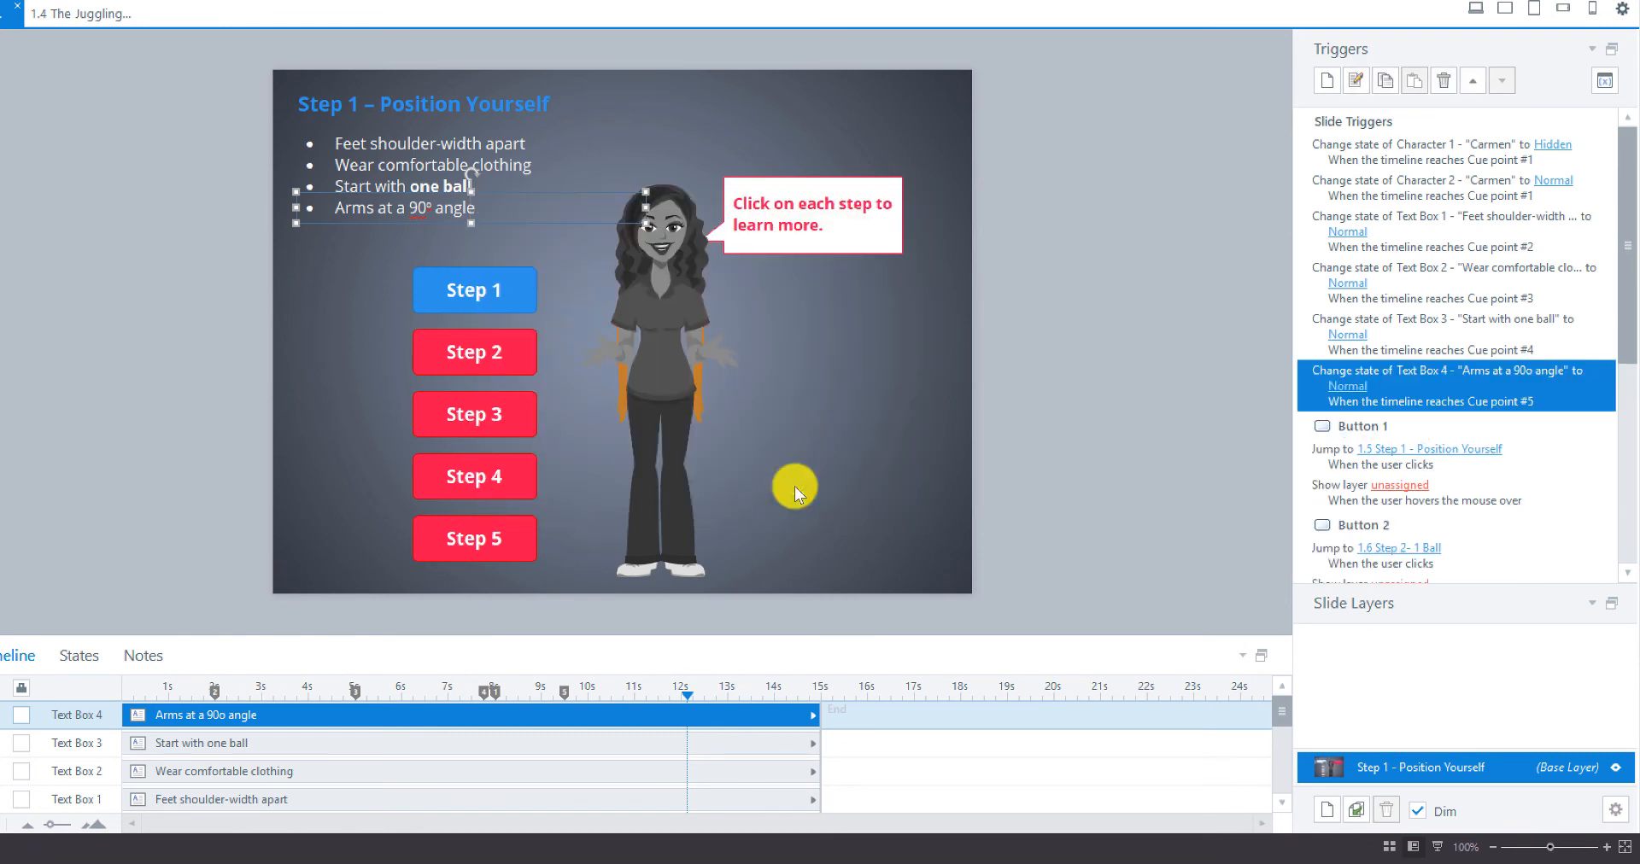
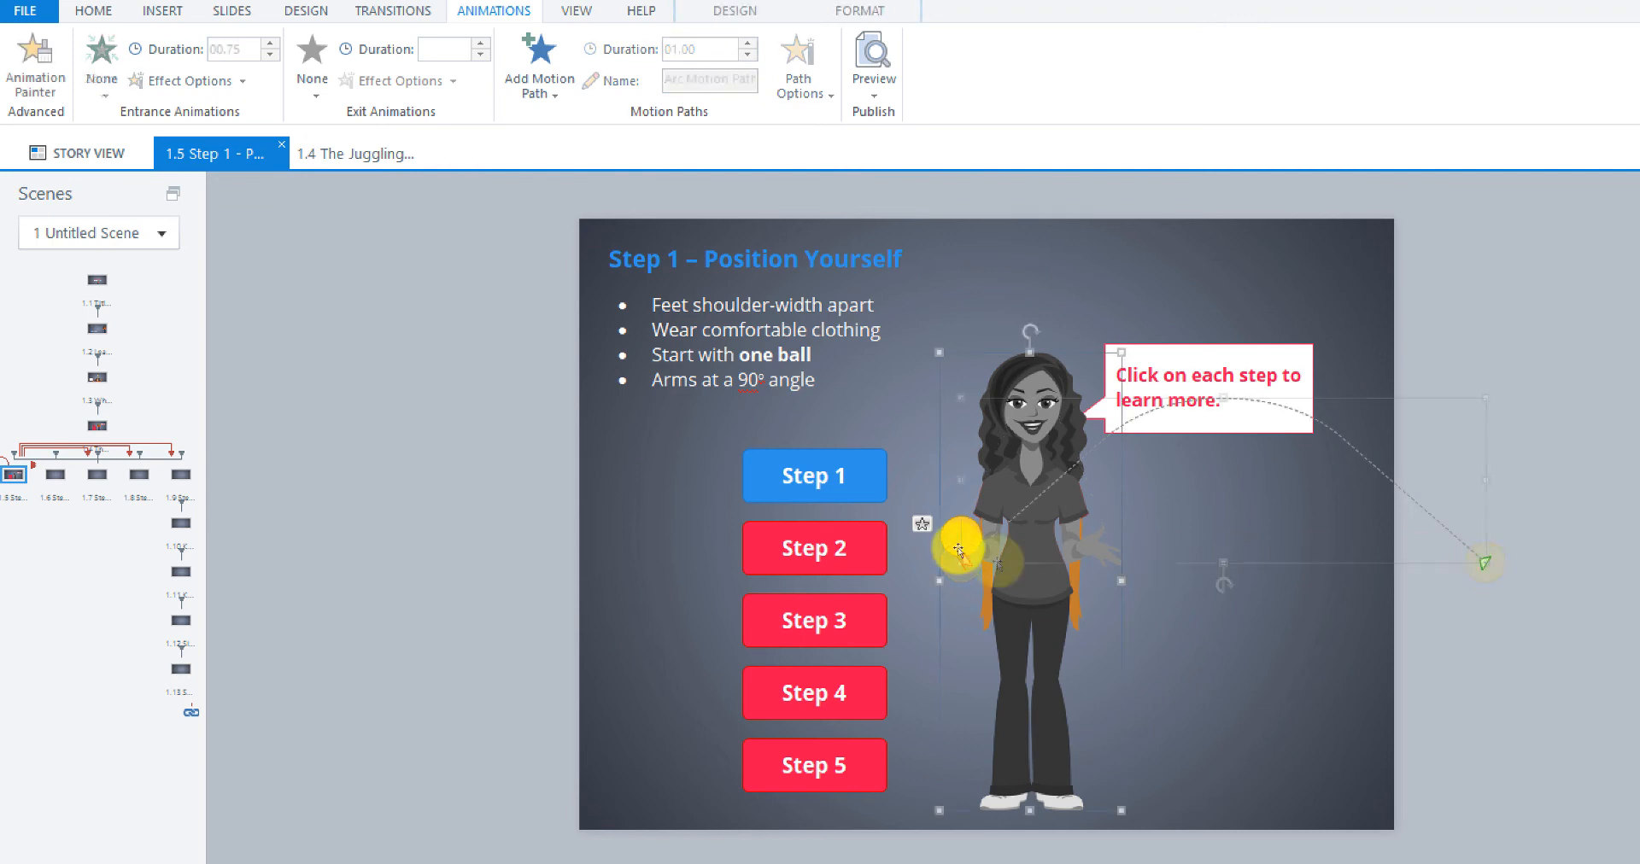
Adjust the yellow ball's arc motion path so it starts at the ball's centre, has a flatter arc and ends closer to the slide's edge
click(961, 545)
click(970, 547)
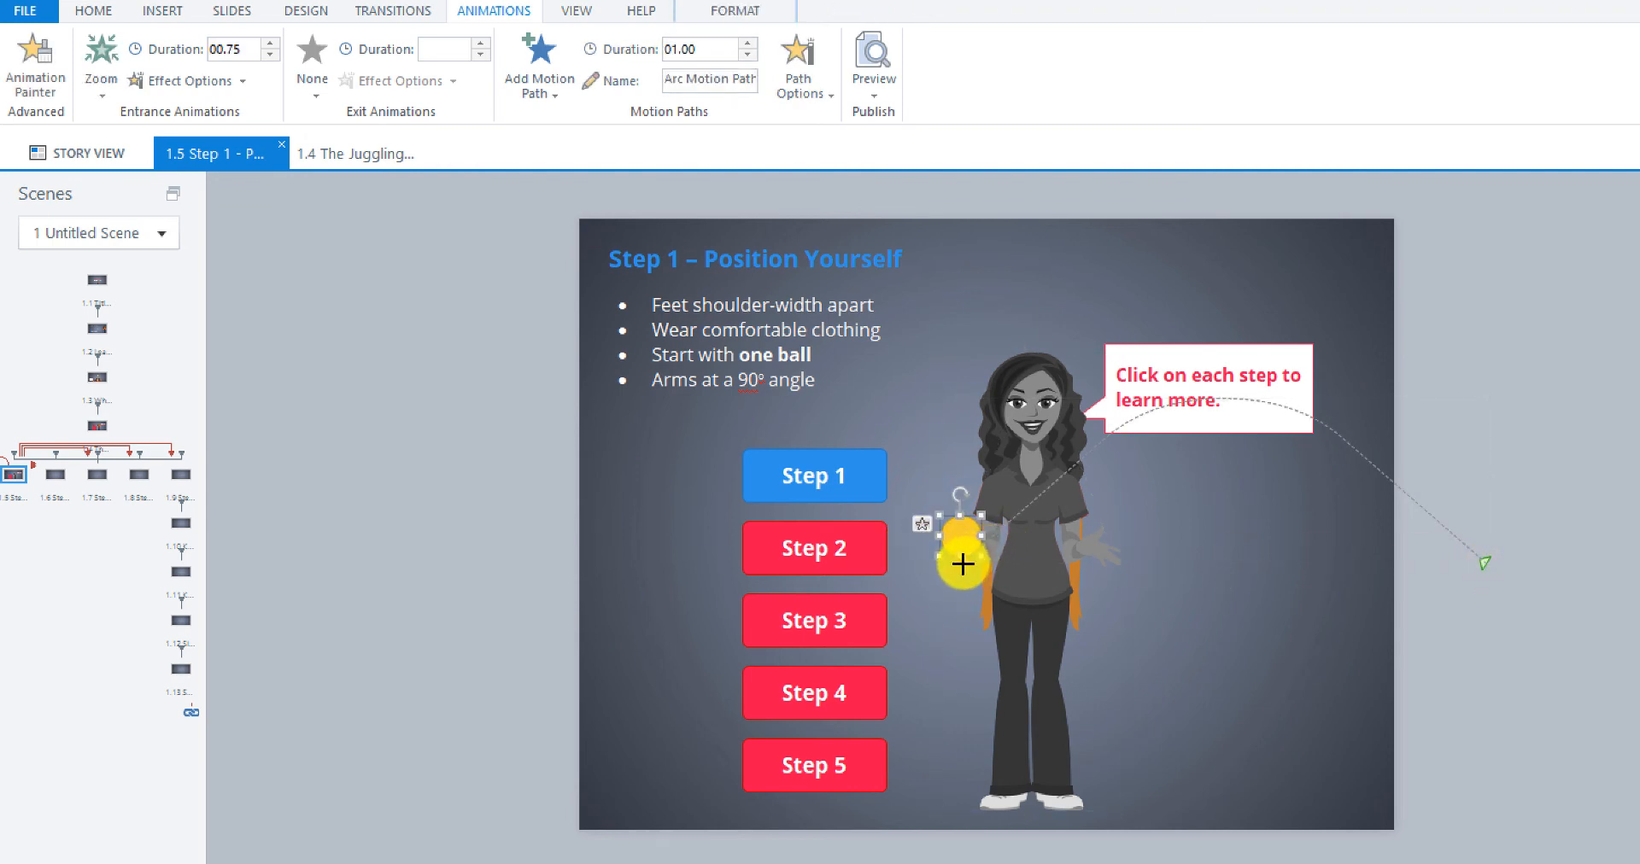
click(963, 550)
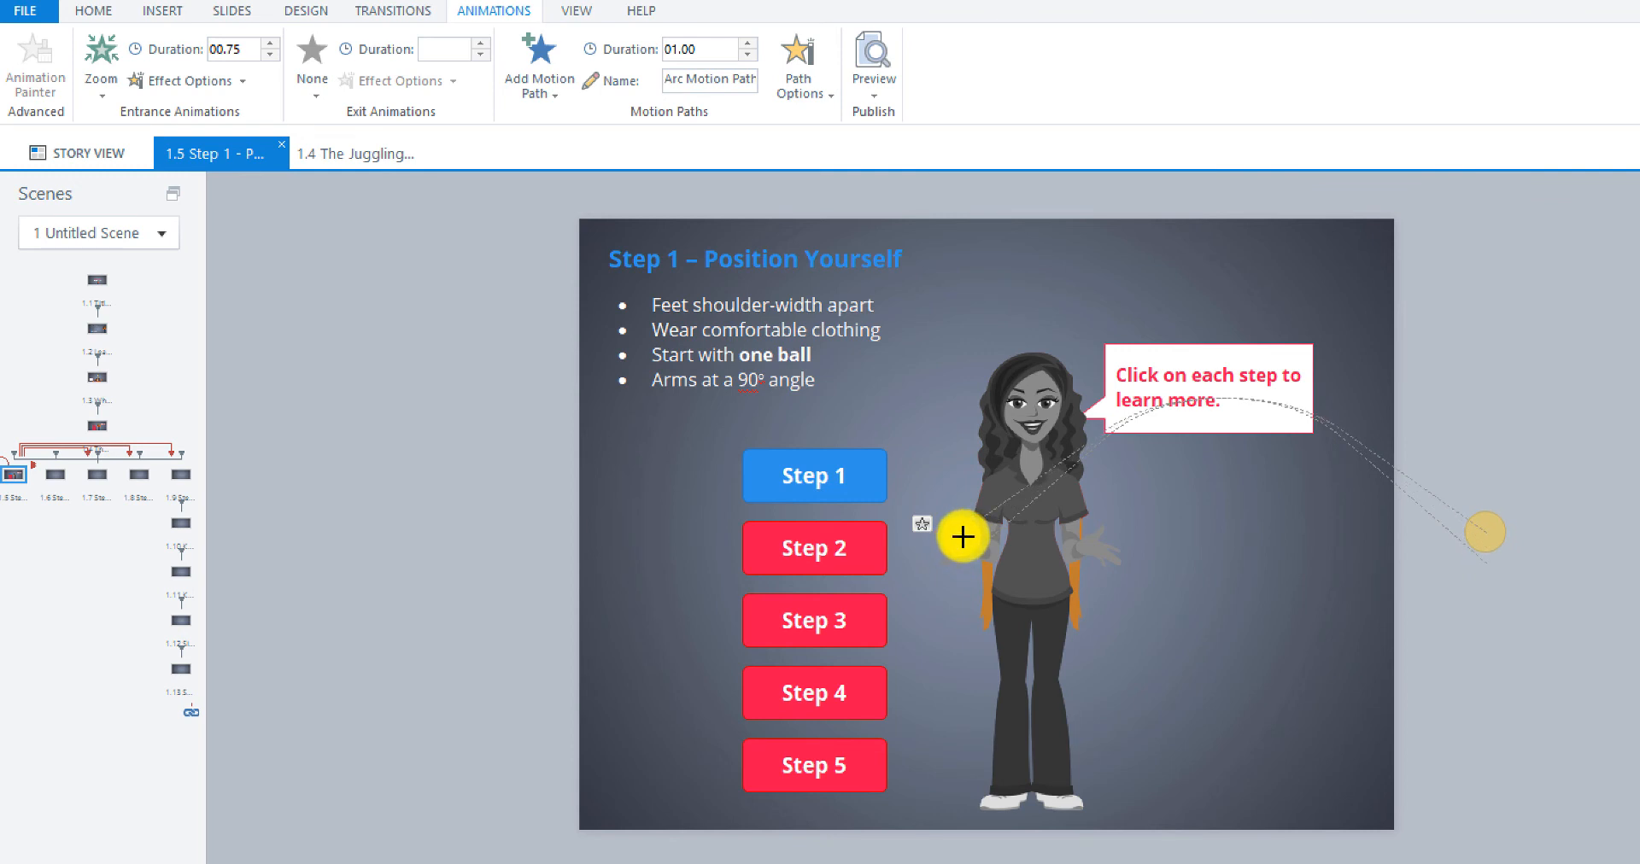
drag(962, 535, 962, 530)
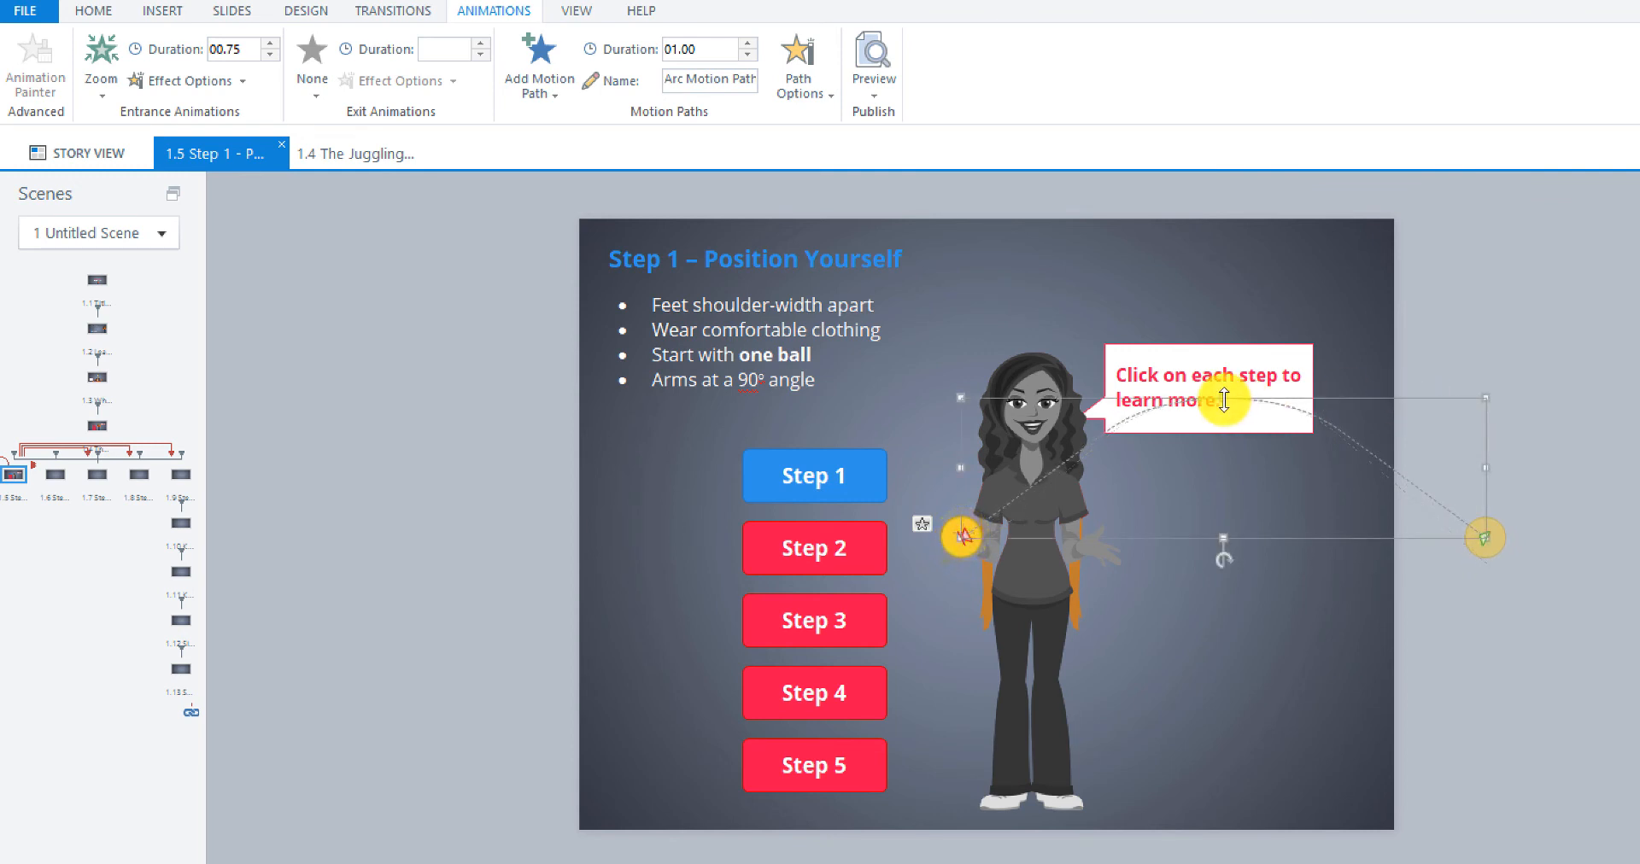
drag(1223, 399, 1222, 446)
drag(1486, 538, 1431, 547)
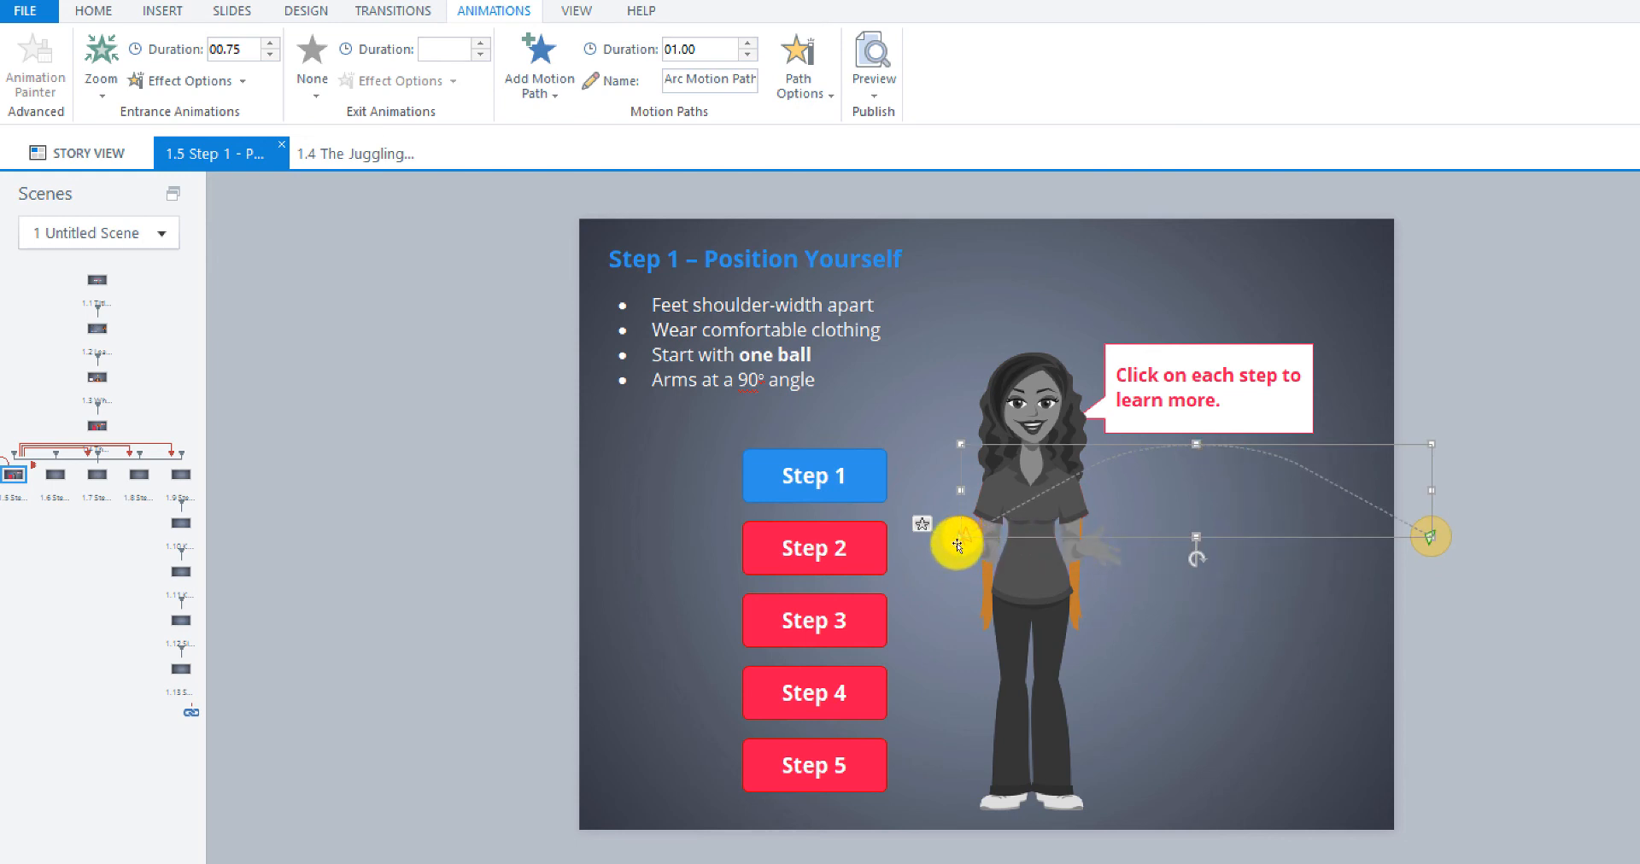
Set the initial state of the yellow ball (Oval 1) to Hidden
click(958, 542)
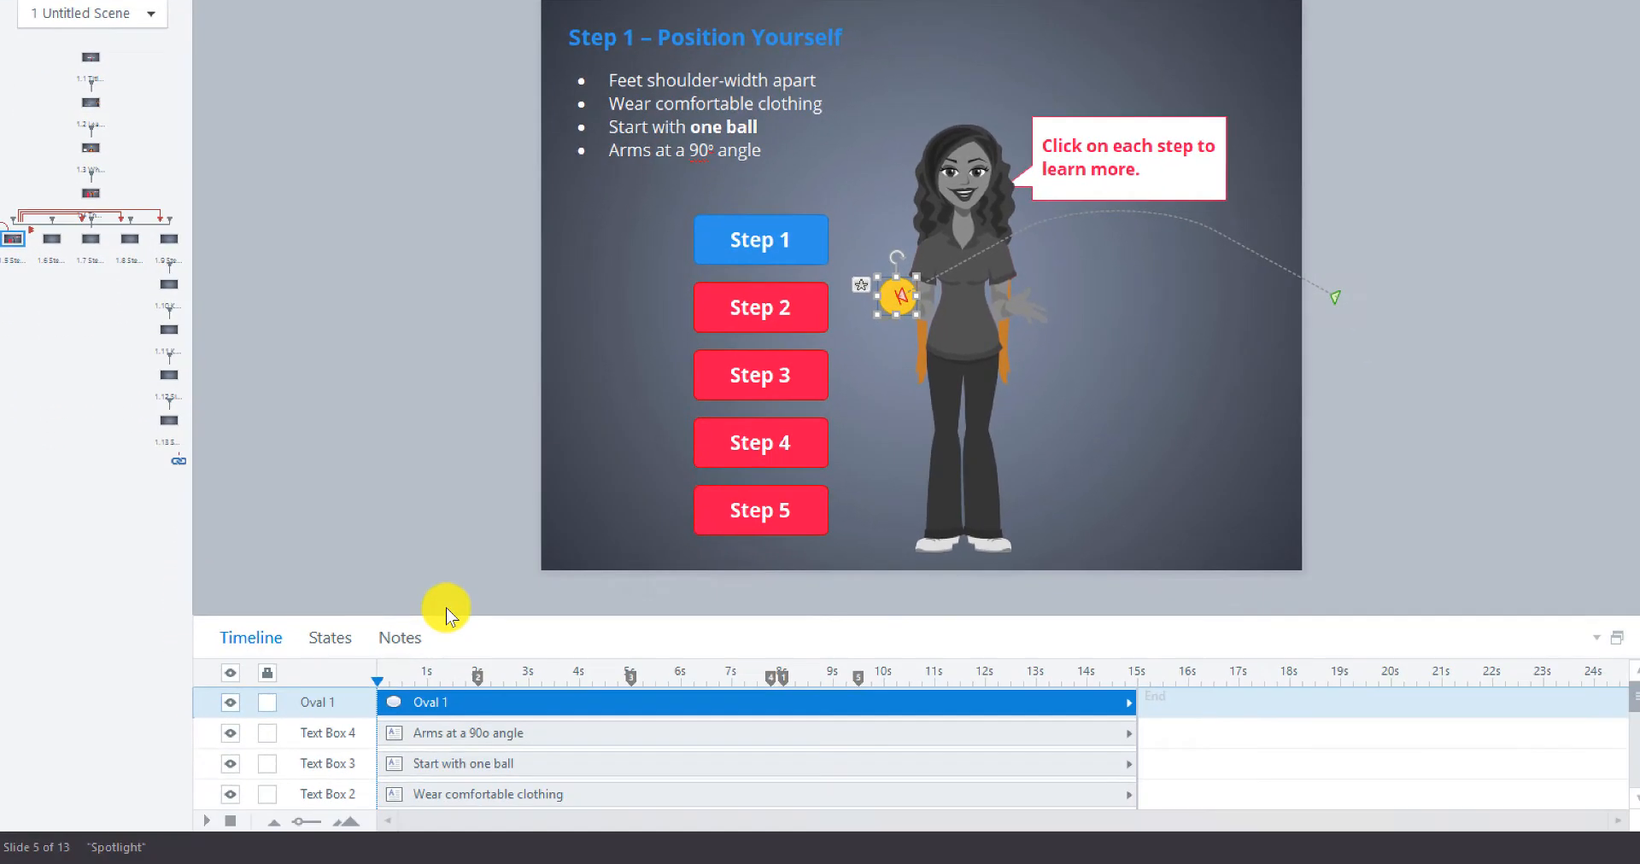
click(351, 637)
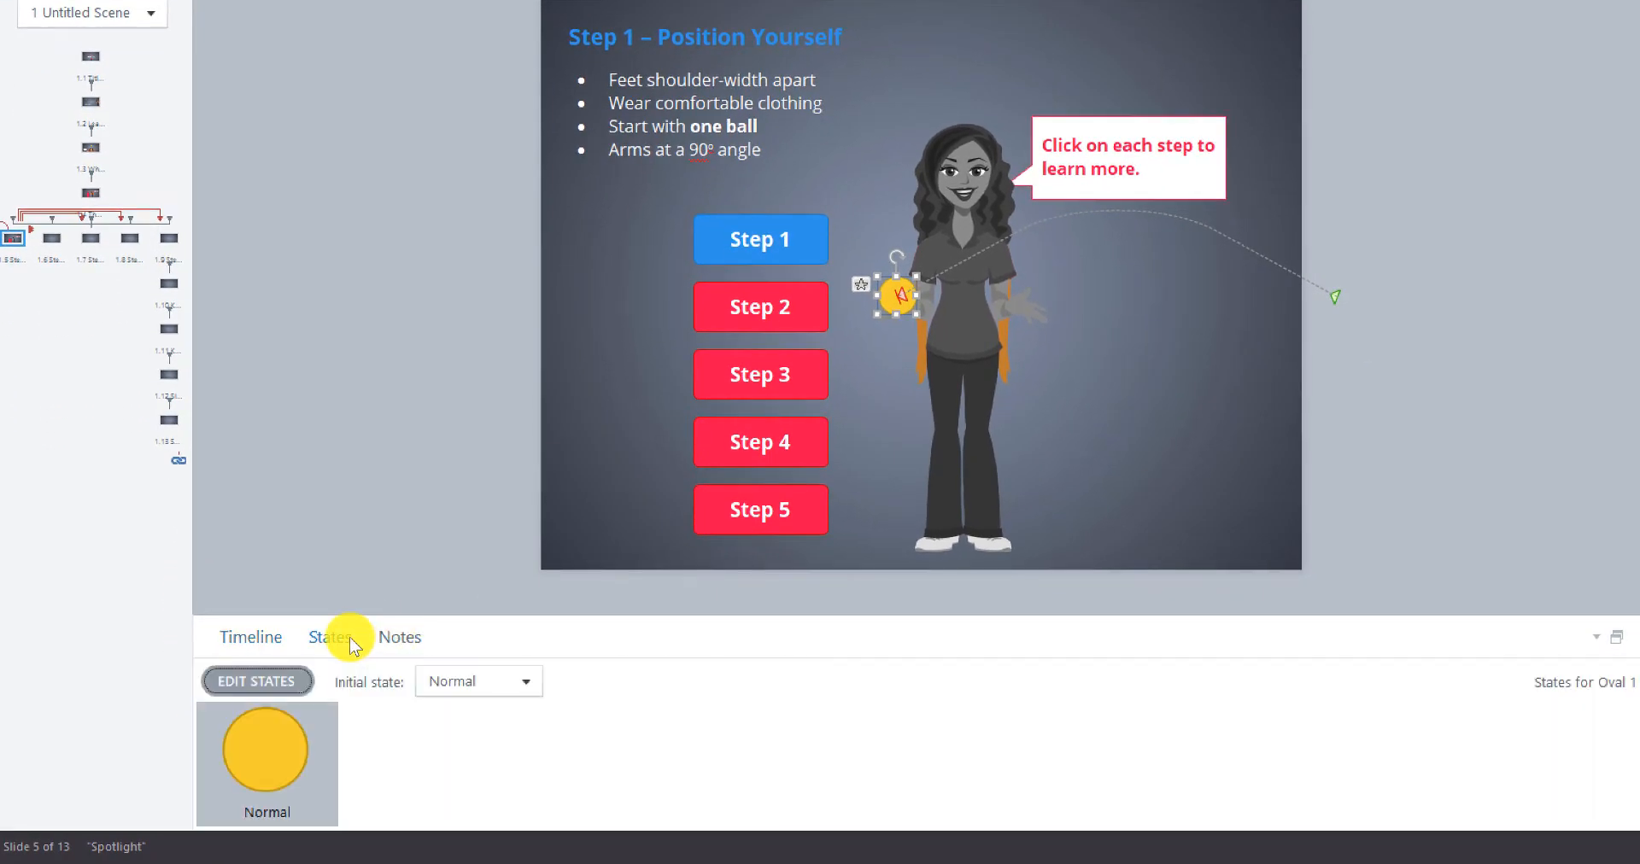
click(526, 681)
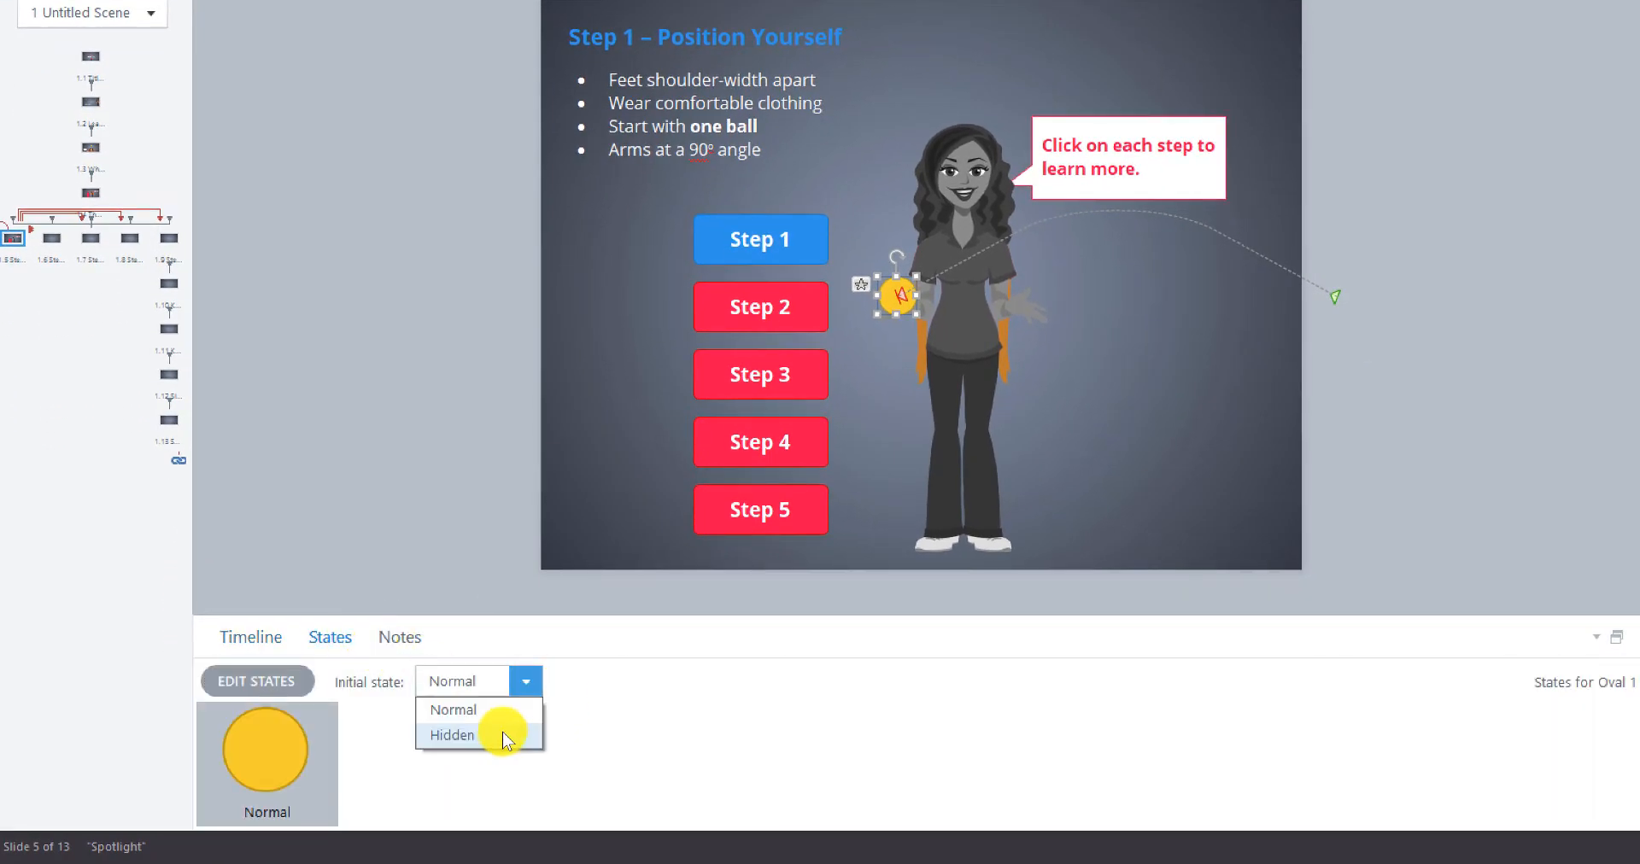
click(502, 733)
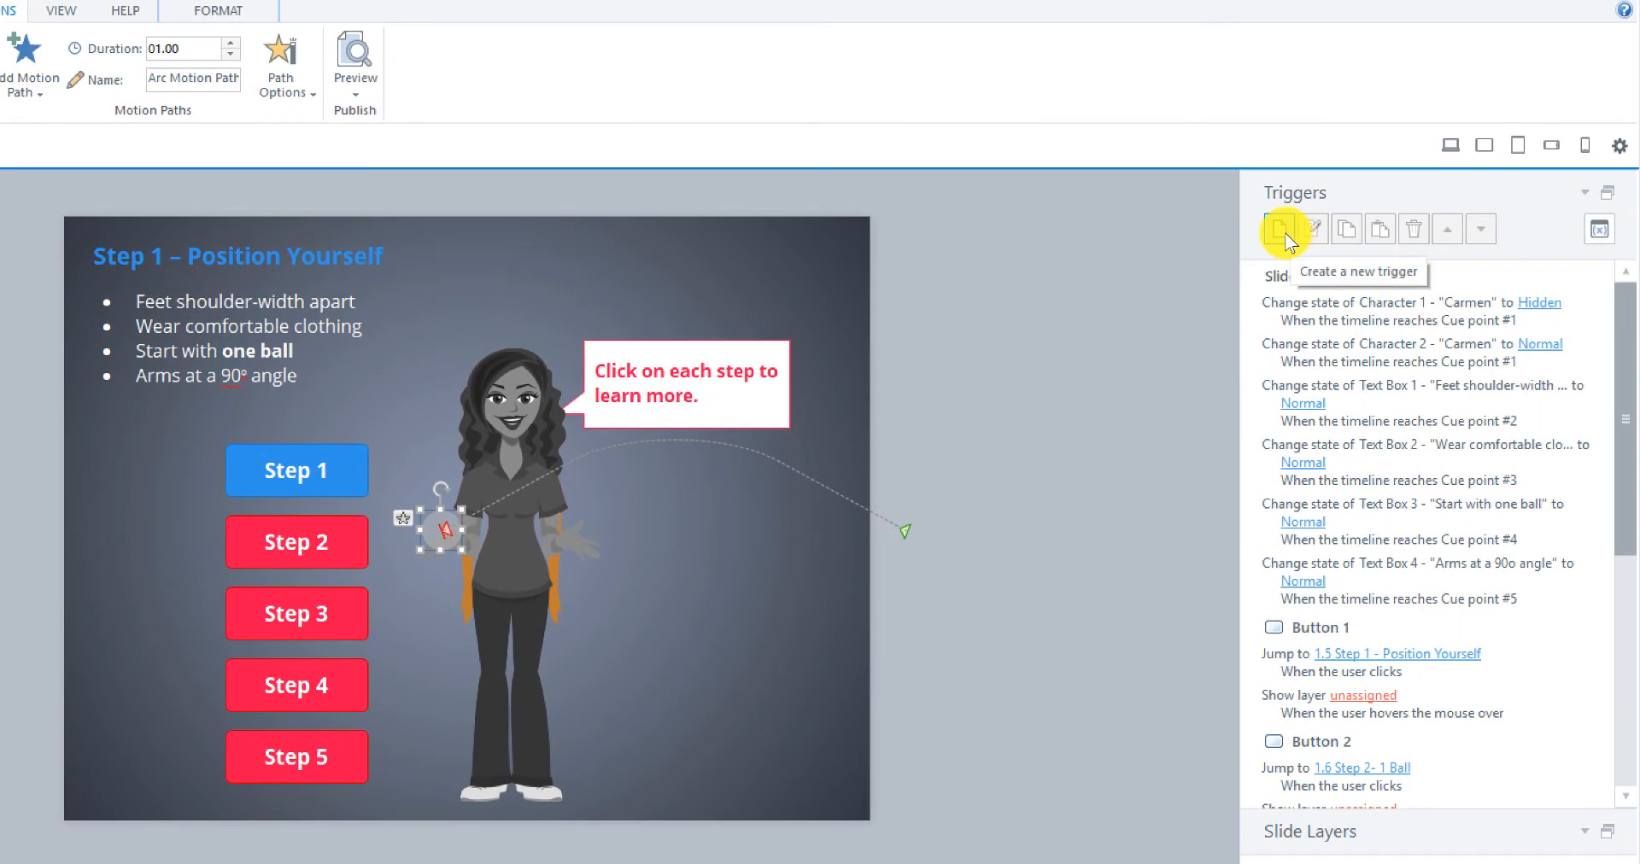
Create a trigger that changes the state of Oval 1 to Normal when Oval 1 enters the slide
click(1285, 232)
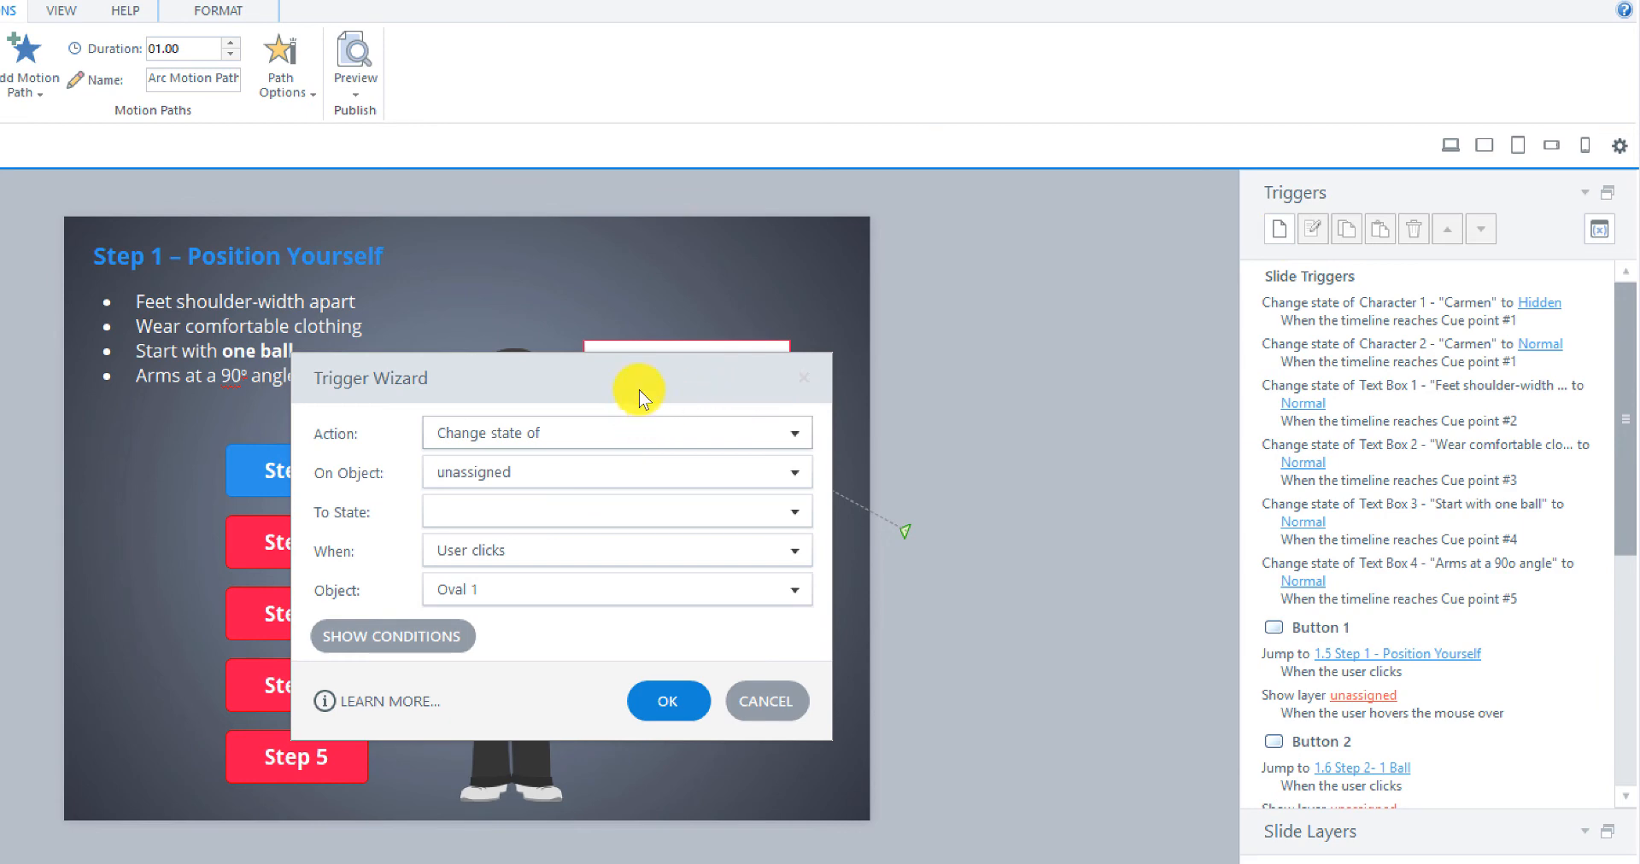
click(600, 468)
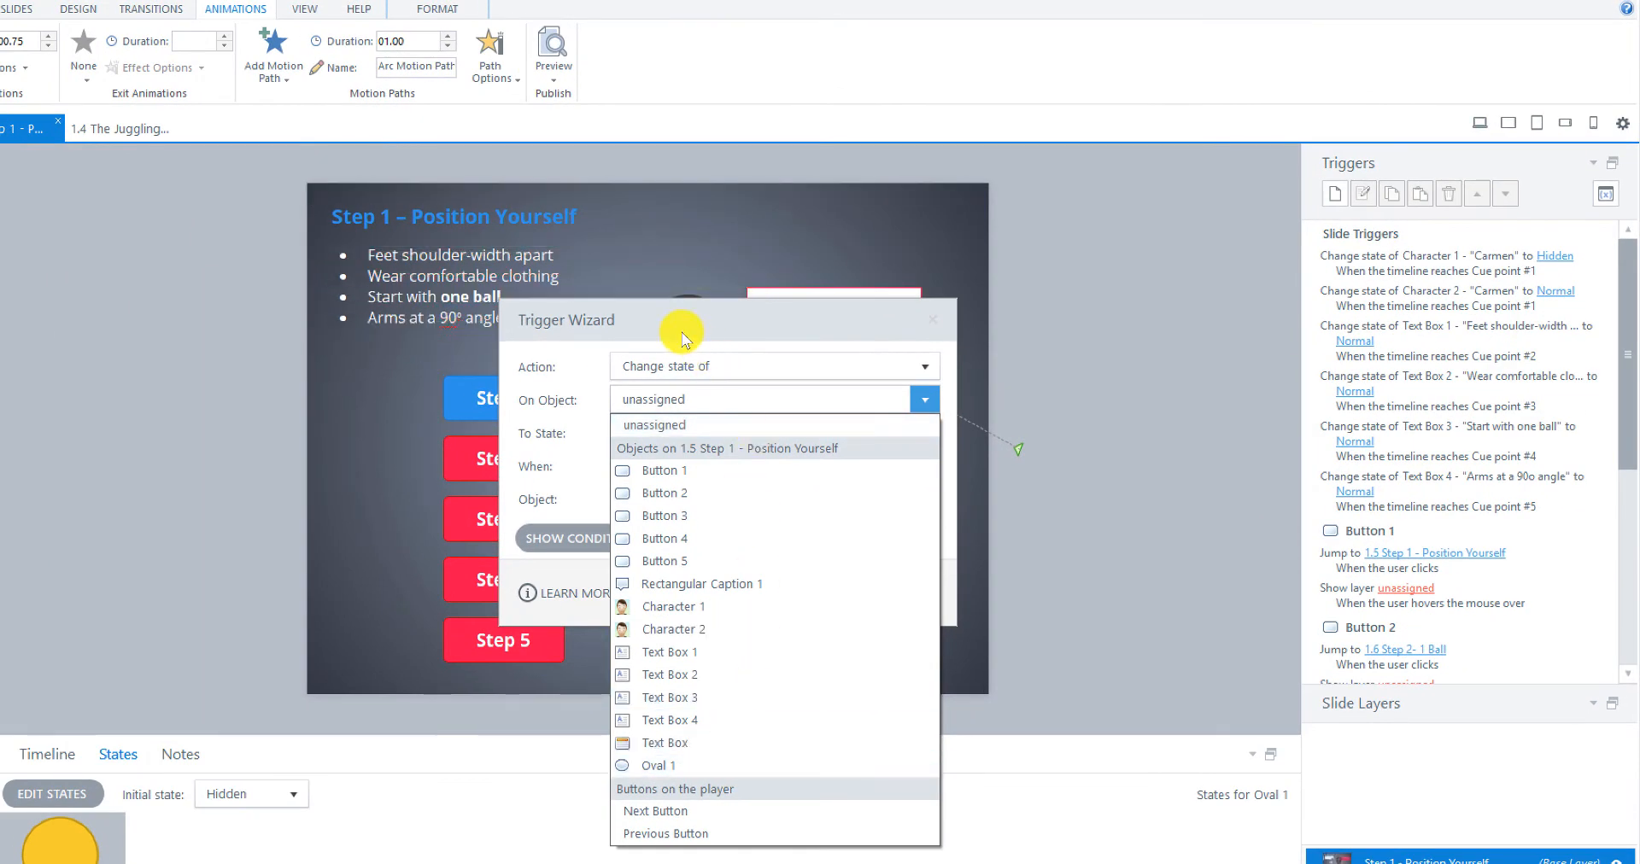
click(682, 331)
drag(682, 331, 957, 337)
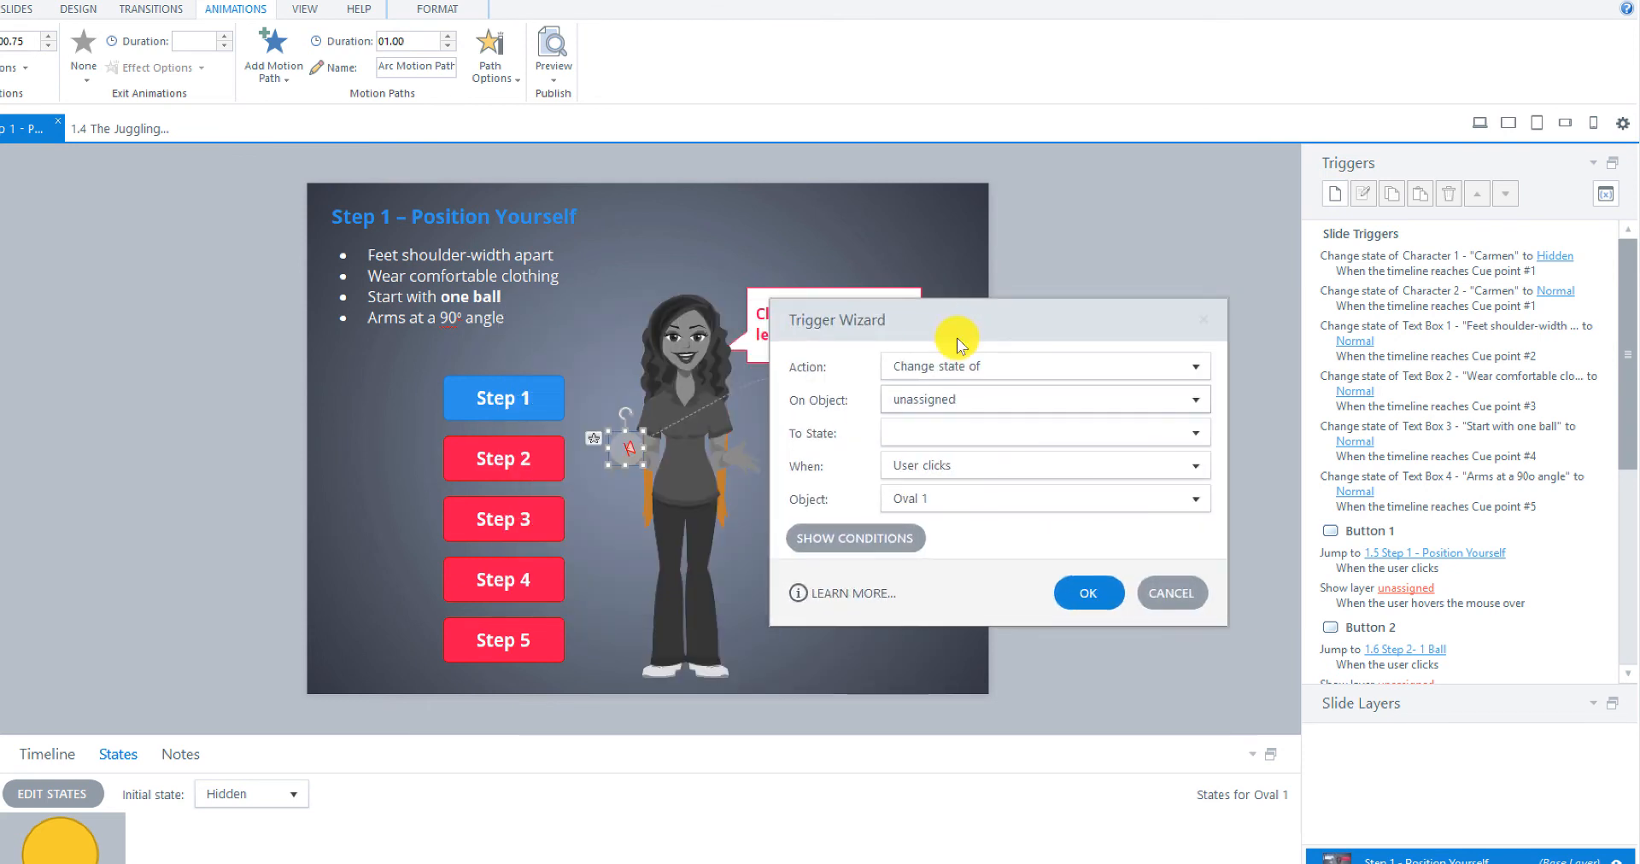
click(944, 402)
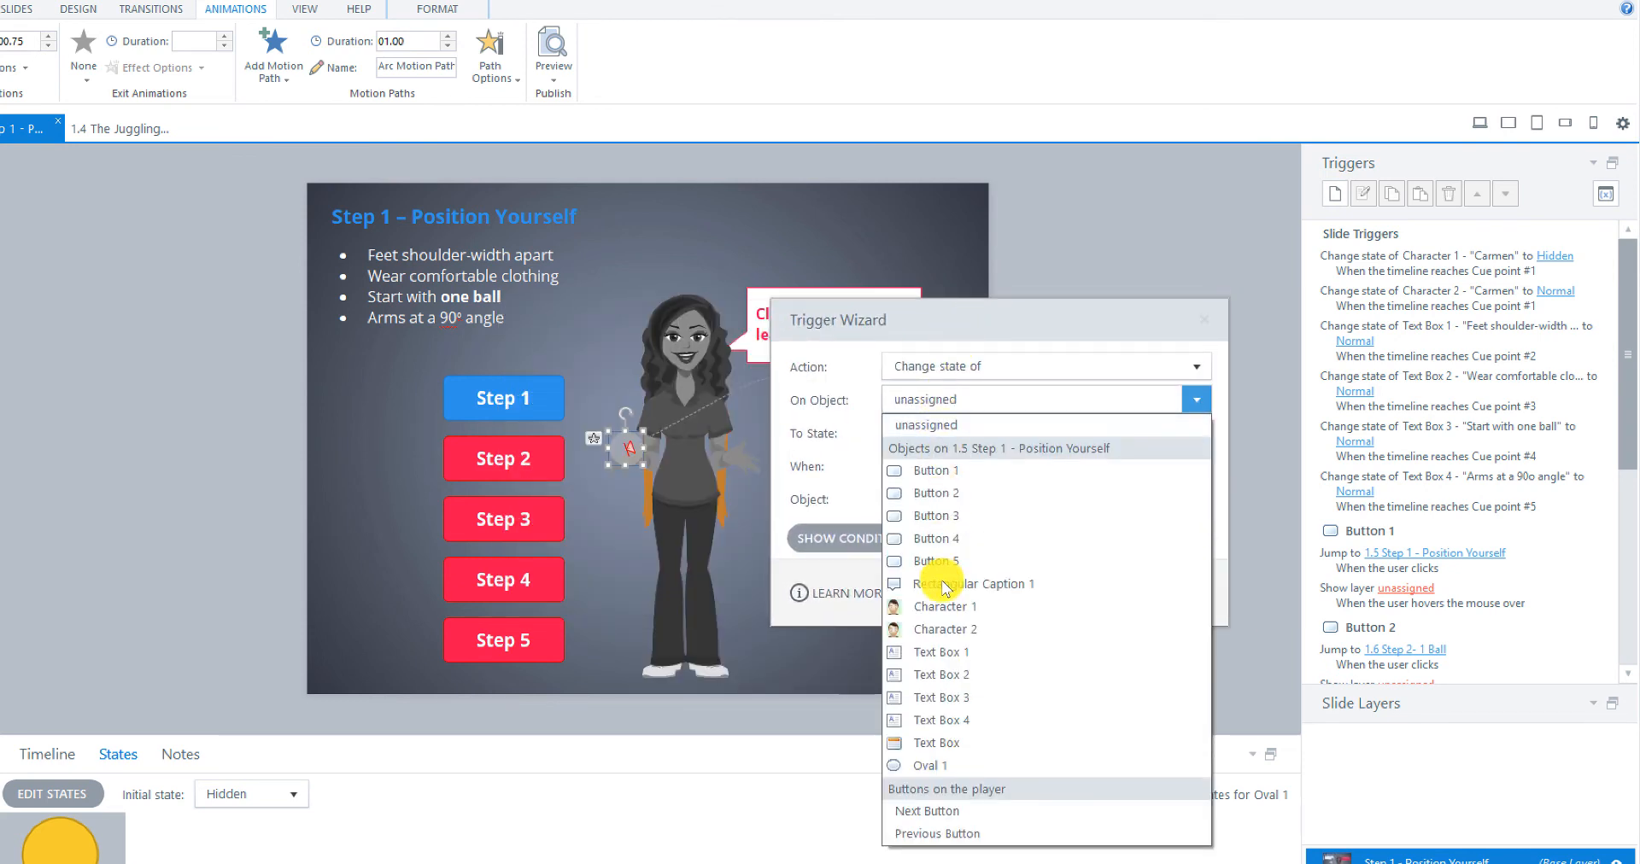
click(926, 764)
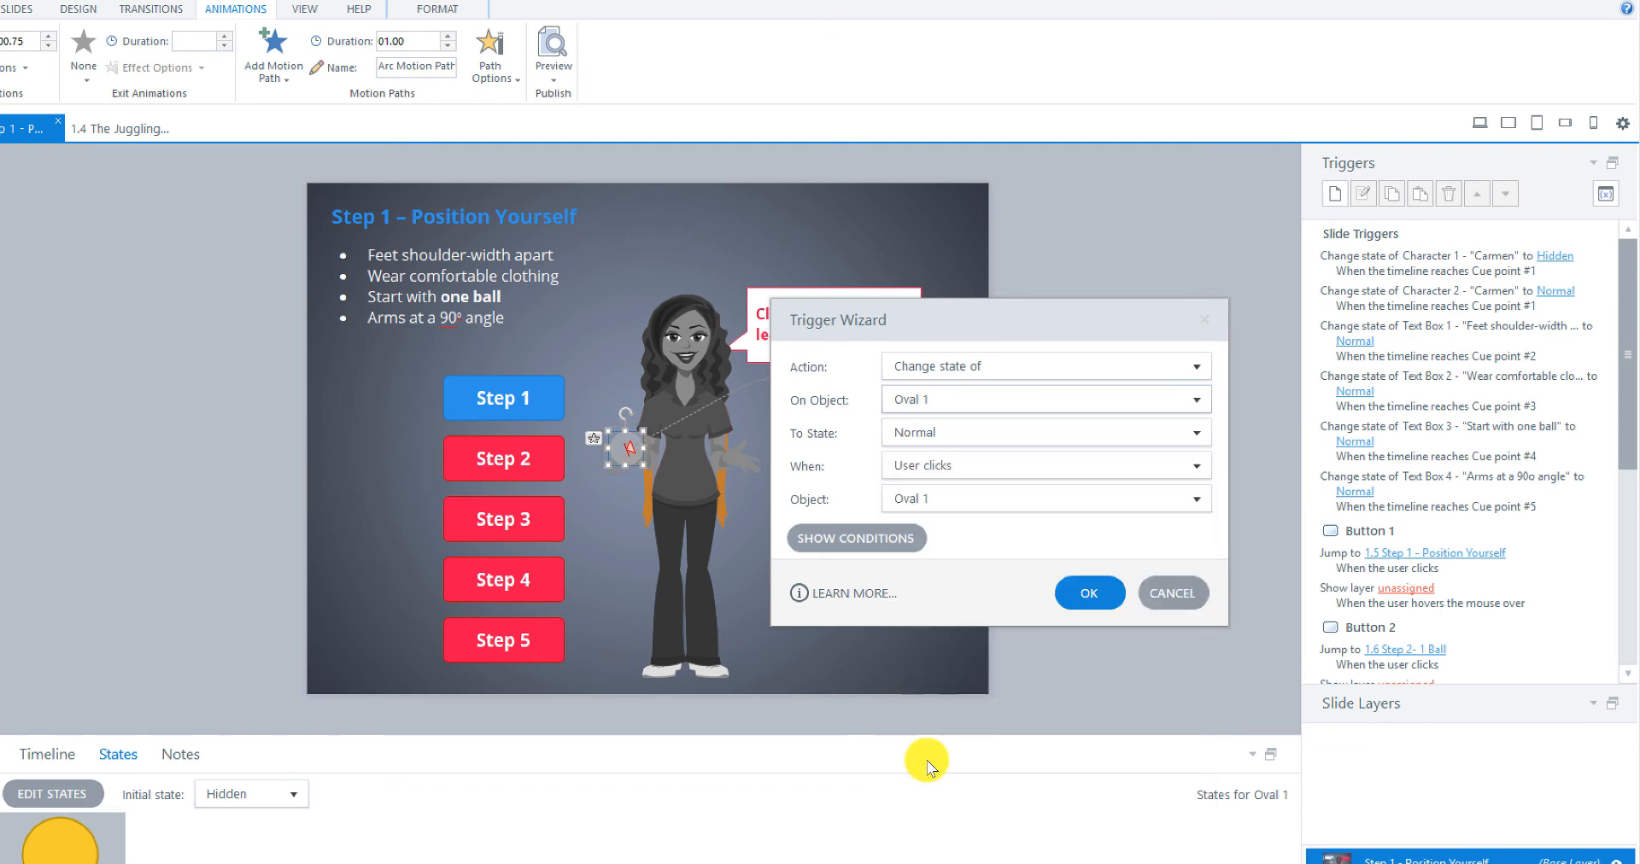
click(934, 468)
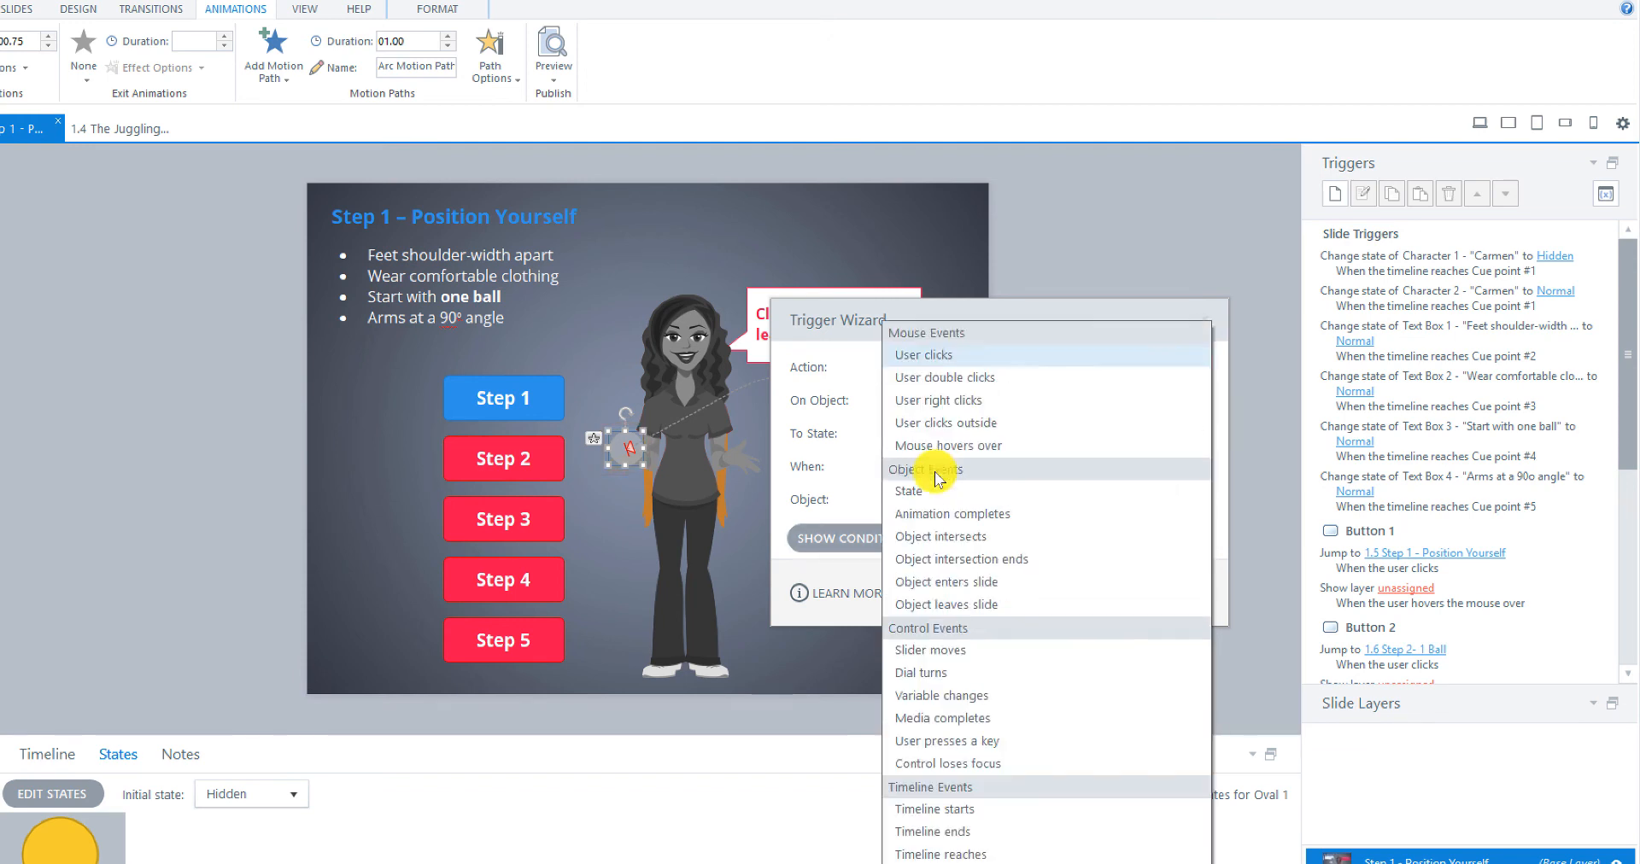
click(990, 582)
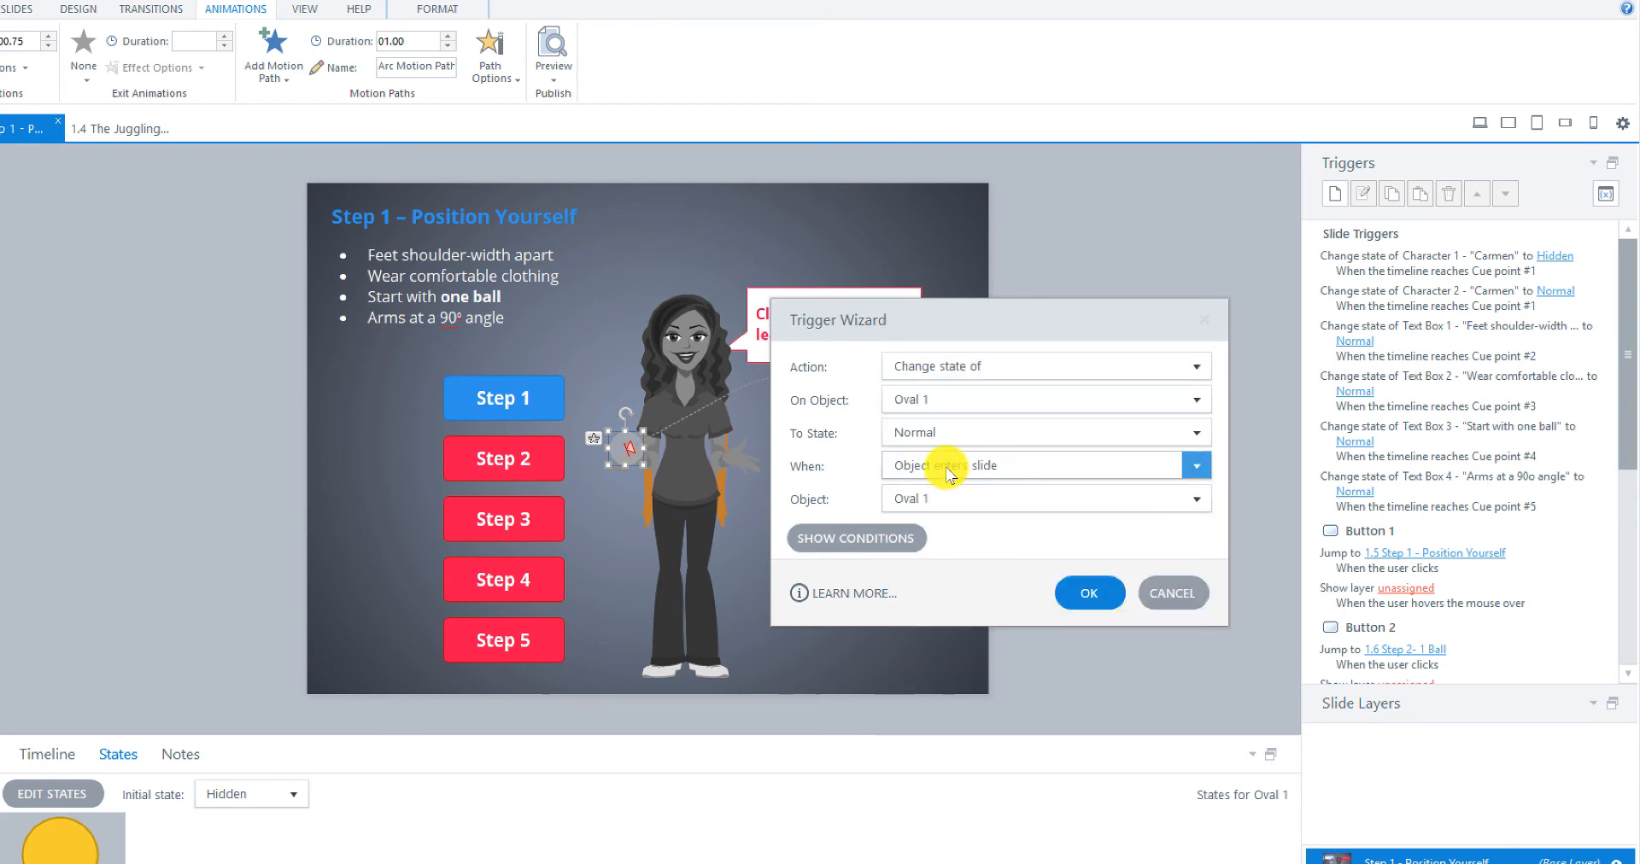
click(1079, 591)
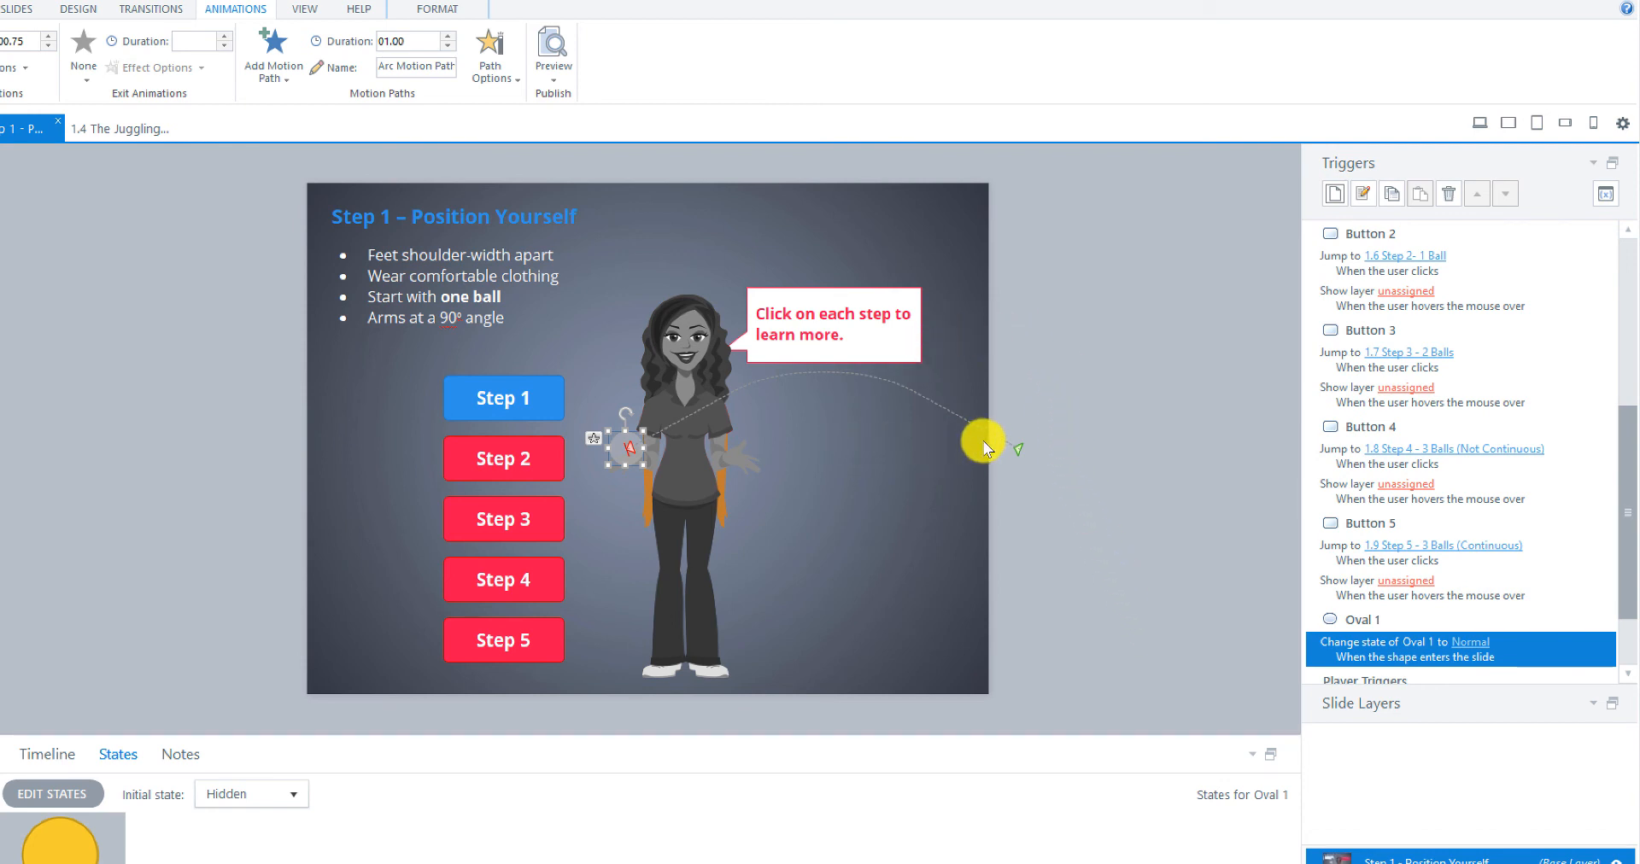
Start a new trigger with the Move action for Oval 1 along Arc Motion Path 1
click(1333, 196)
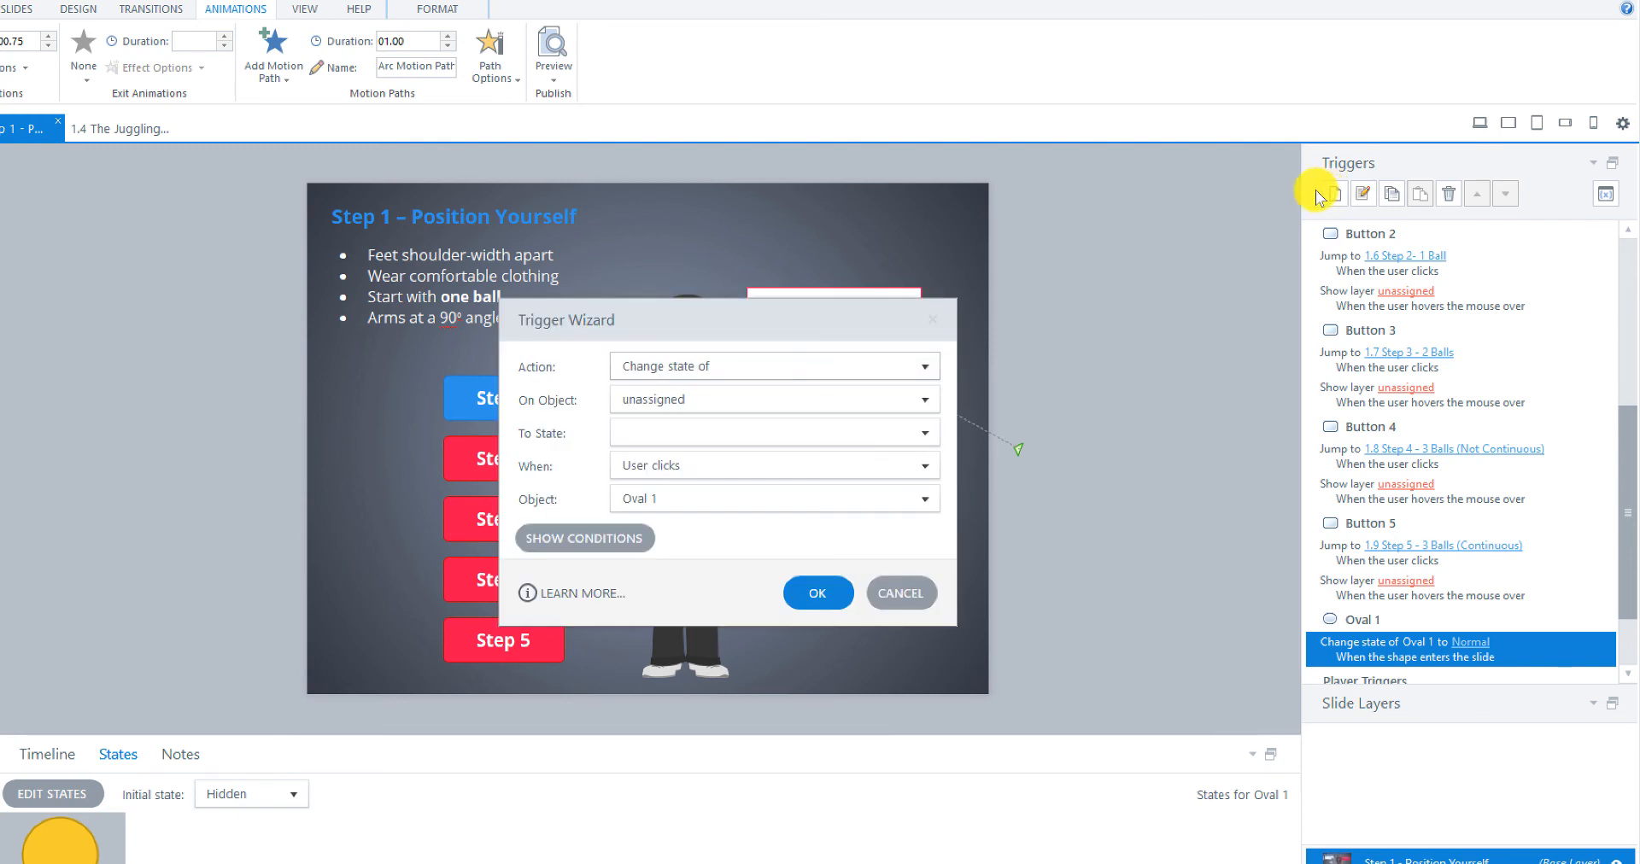
drag(725, 340, 1049, 331)
click(1061, 362)
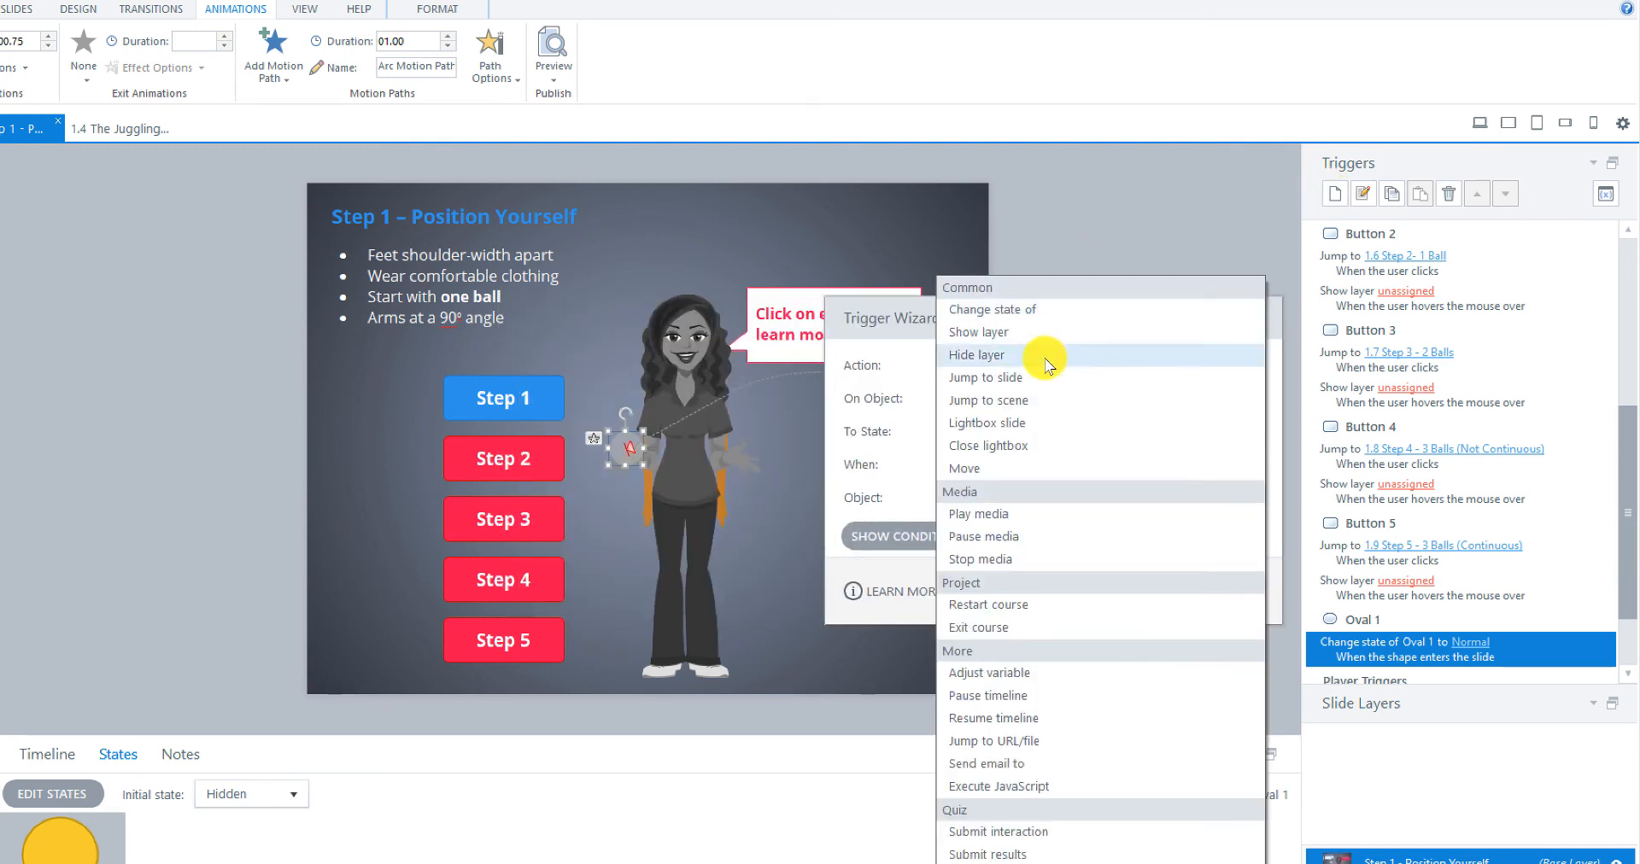
click(960, 468)
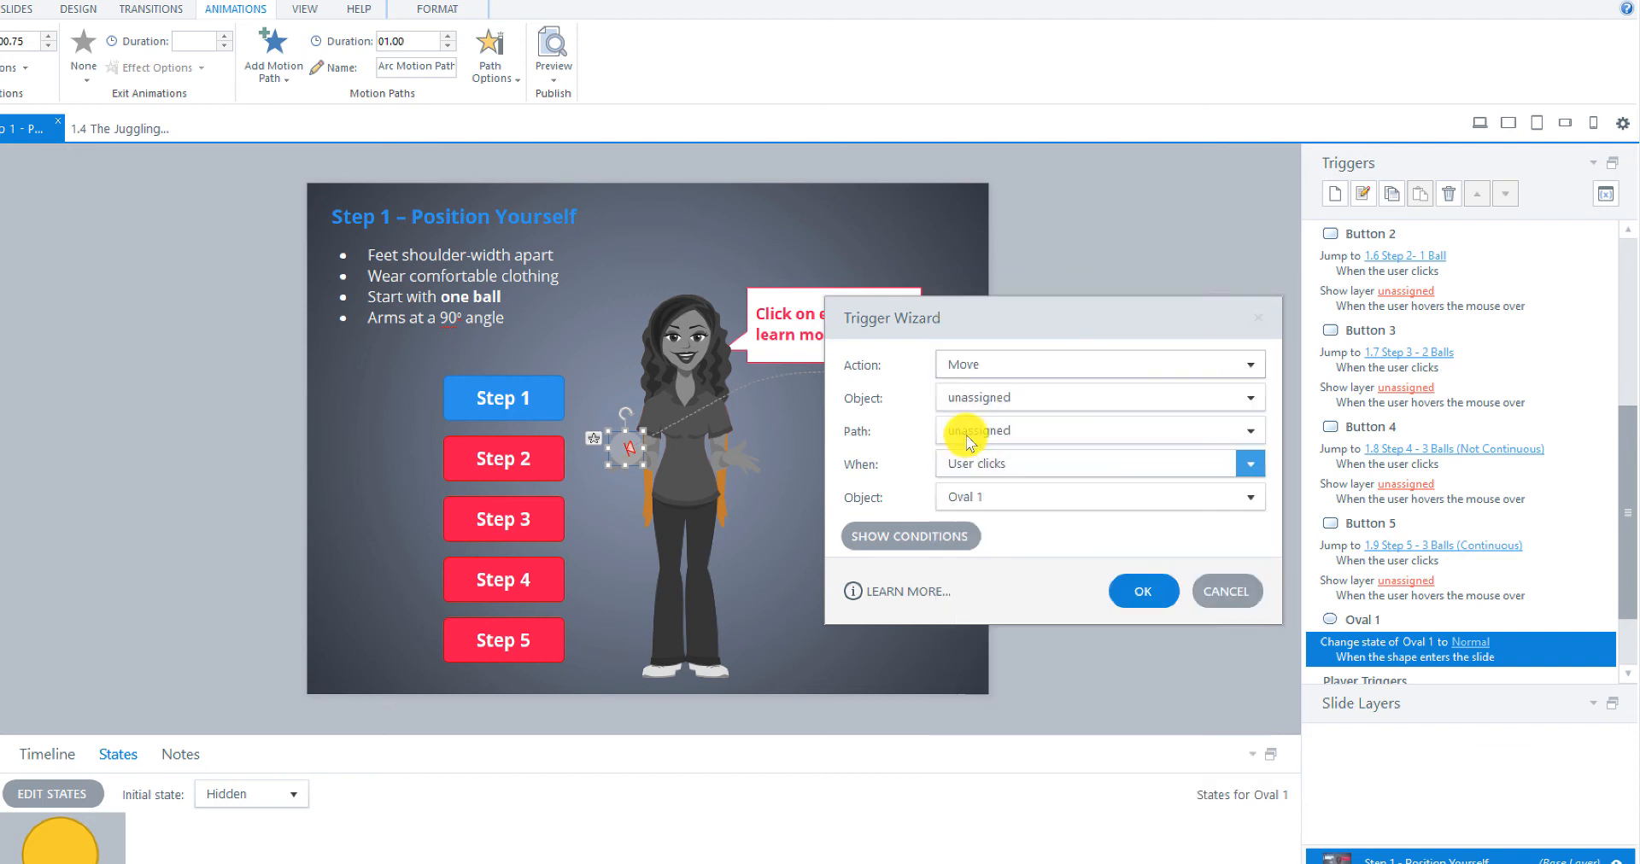
click(982, 399)
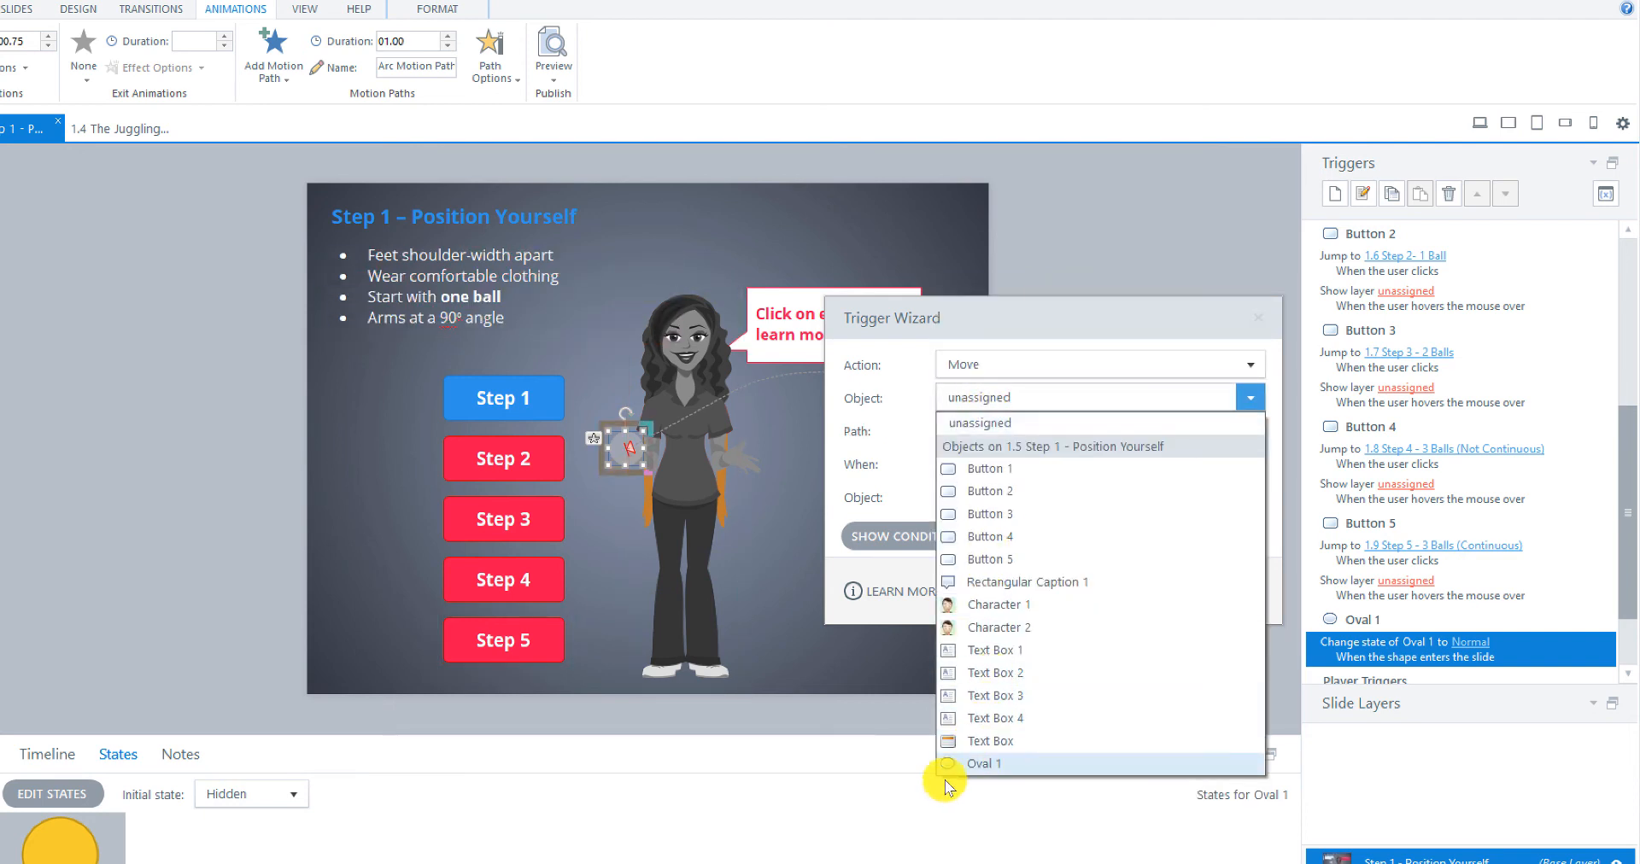
click(973, 763)
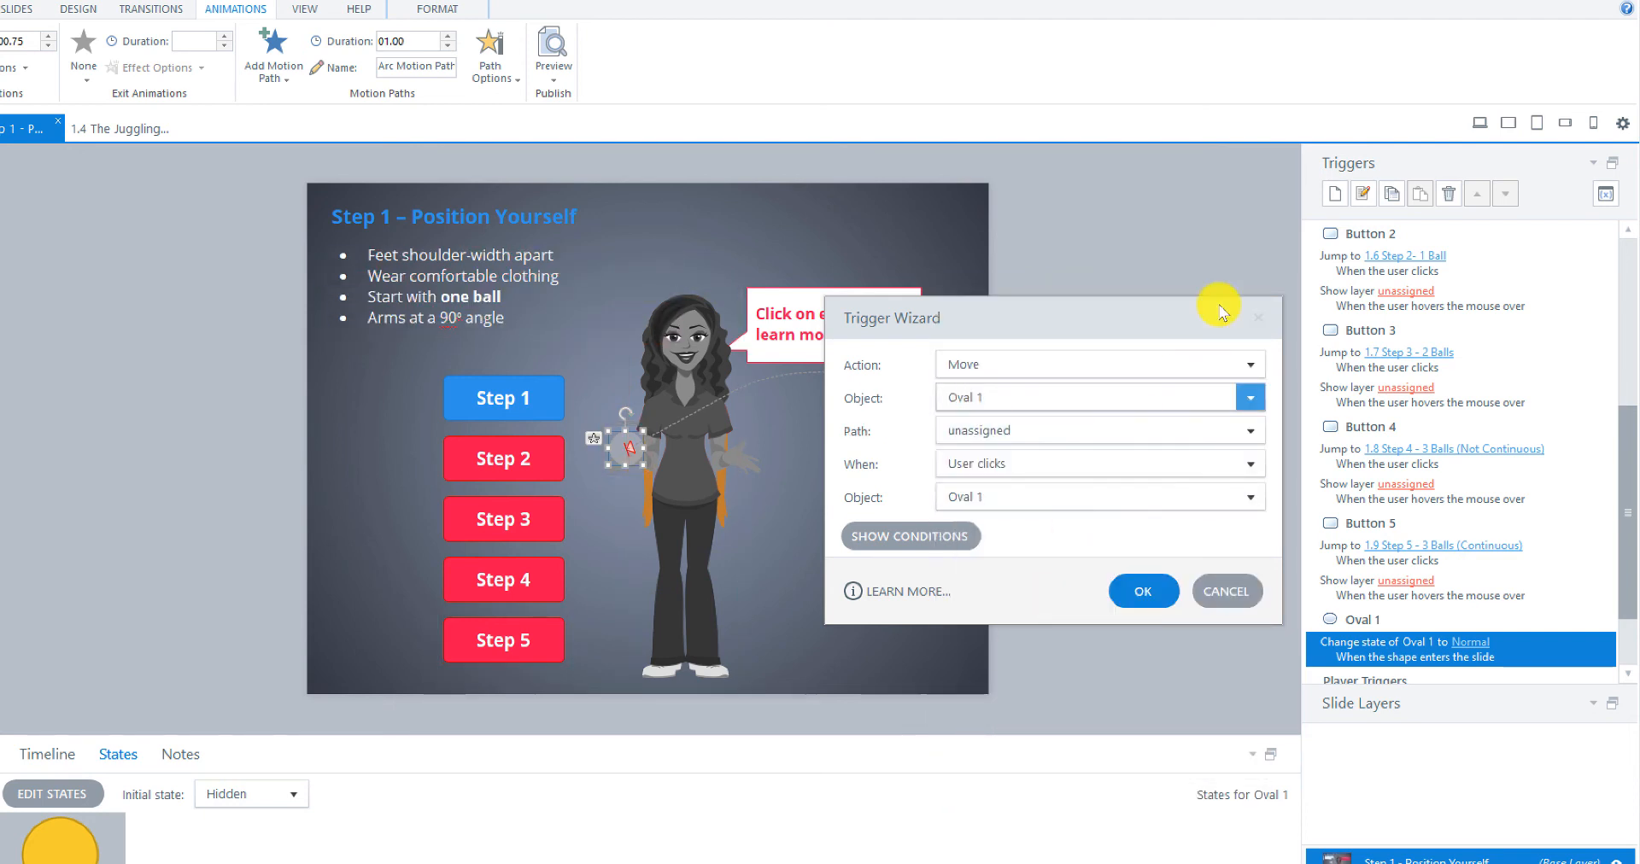
click(1008, 436)
click(1016, 502)
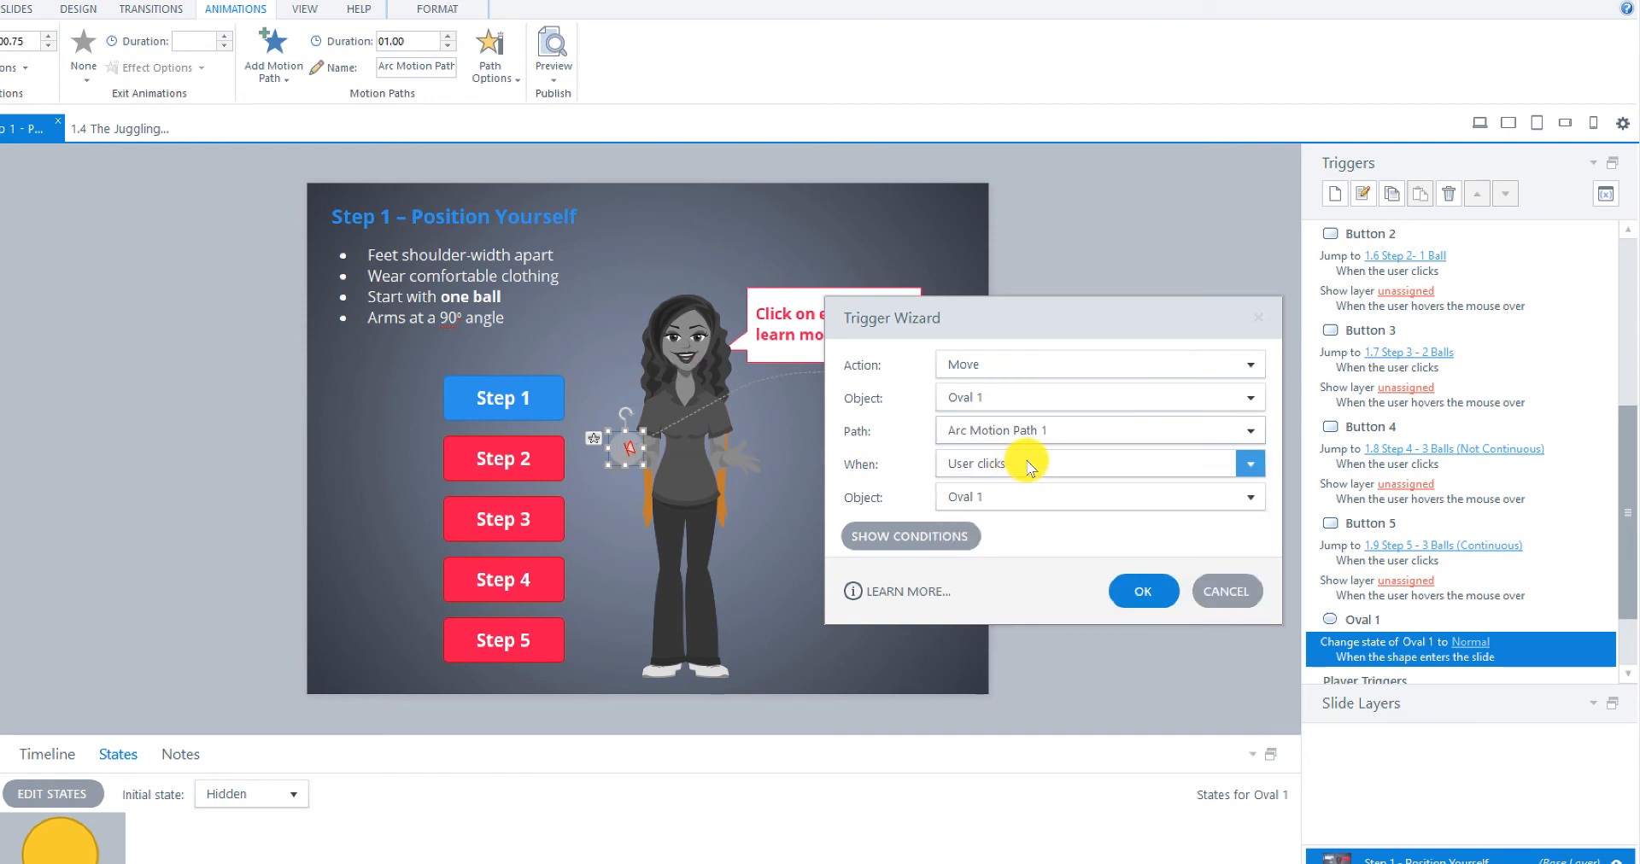
Set the Move trigger to run when the timeline reaches cue point #1 (8.02s) and save it
click(1247, 463)
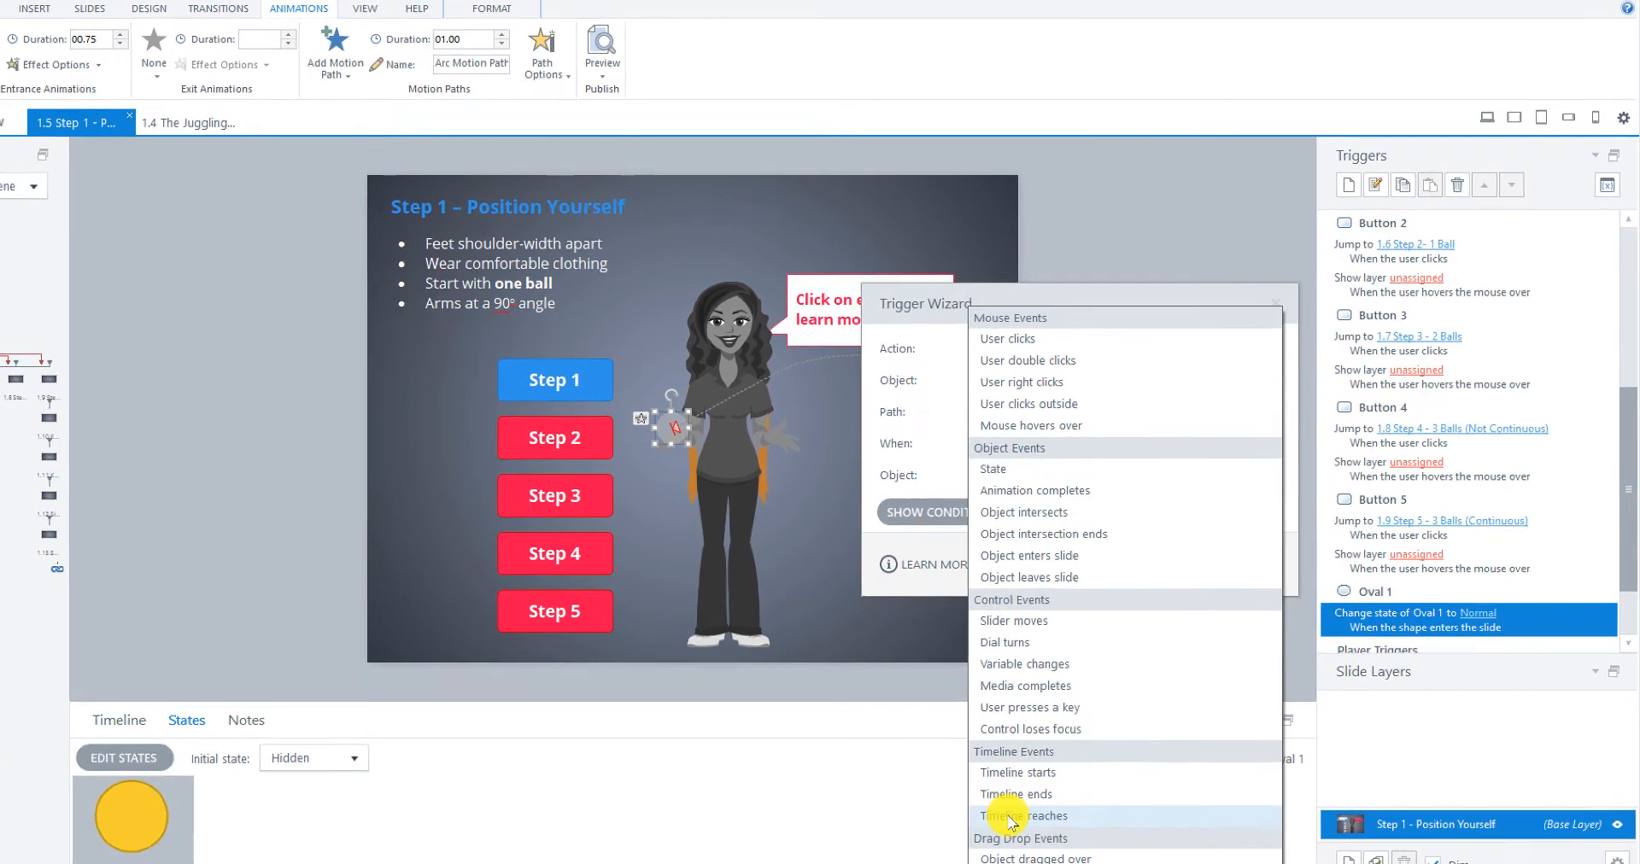
click(994, 854)
click(1068, 468)
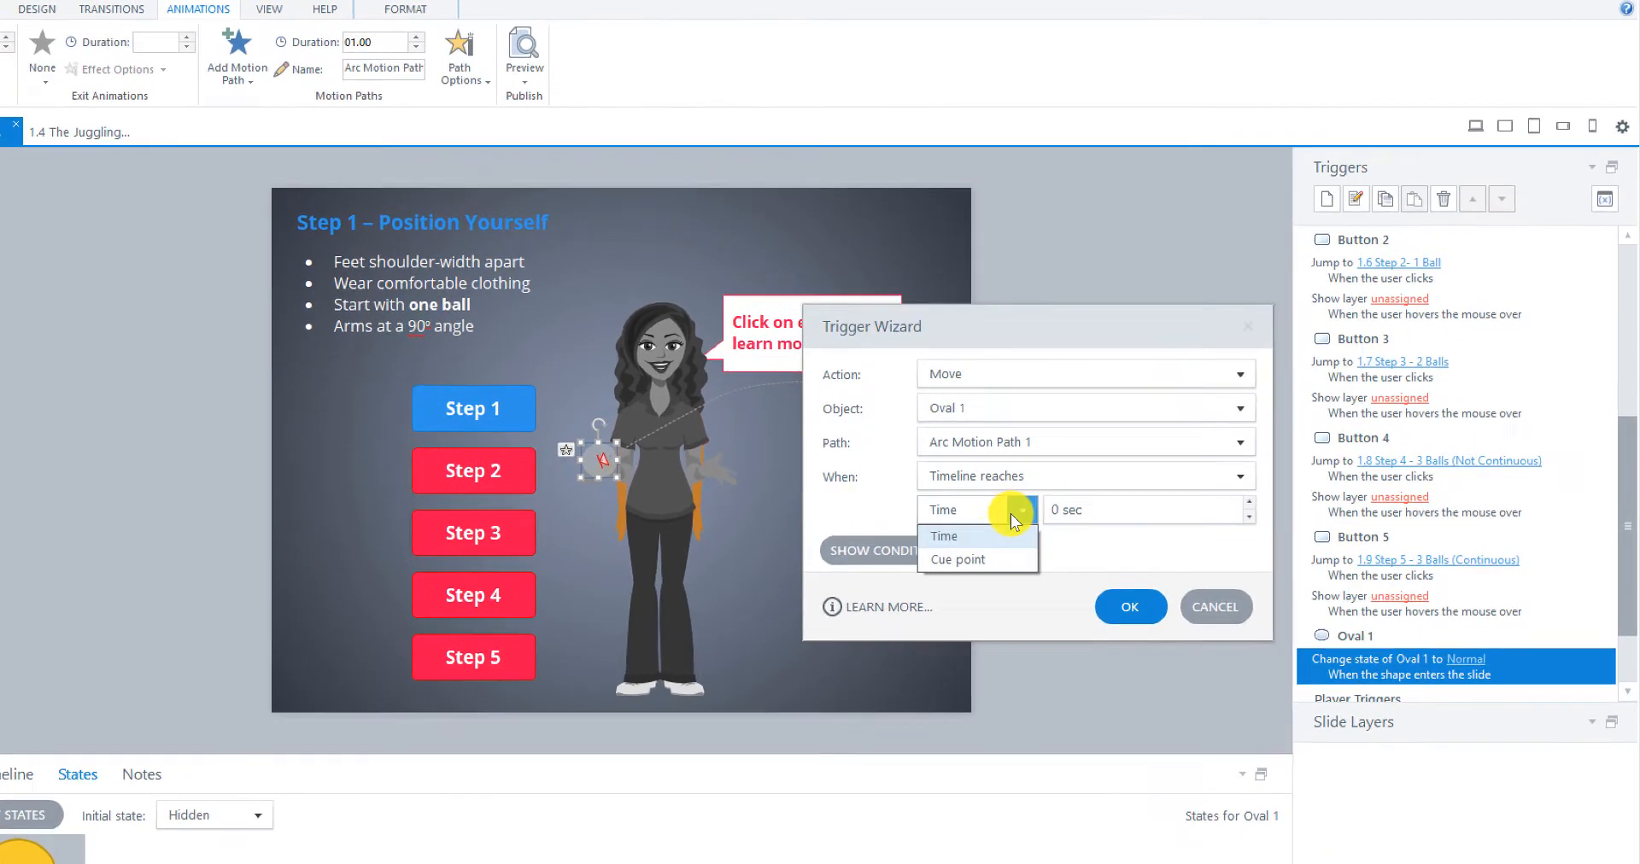
click(1023, 504)
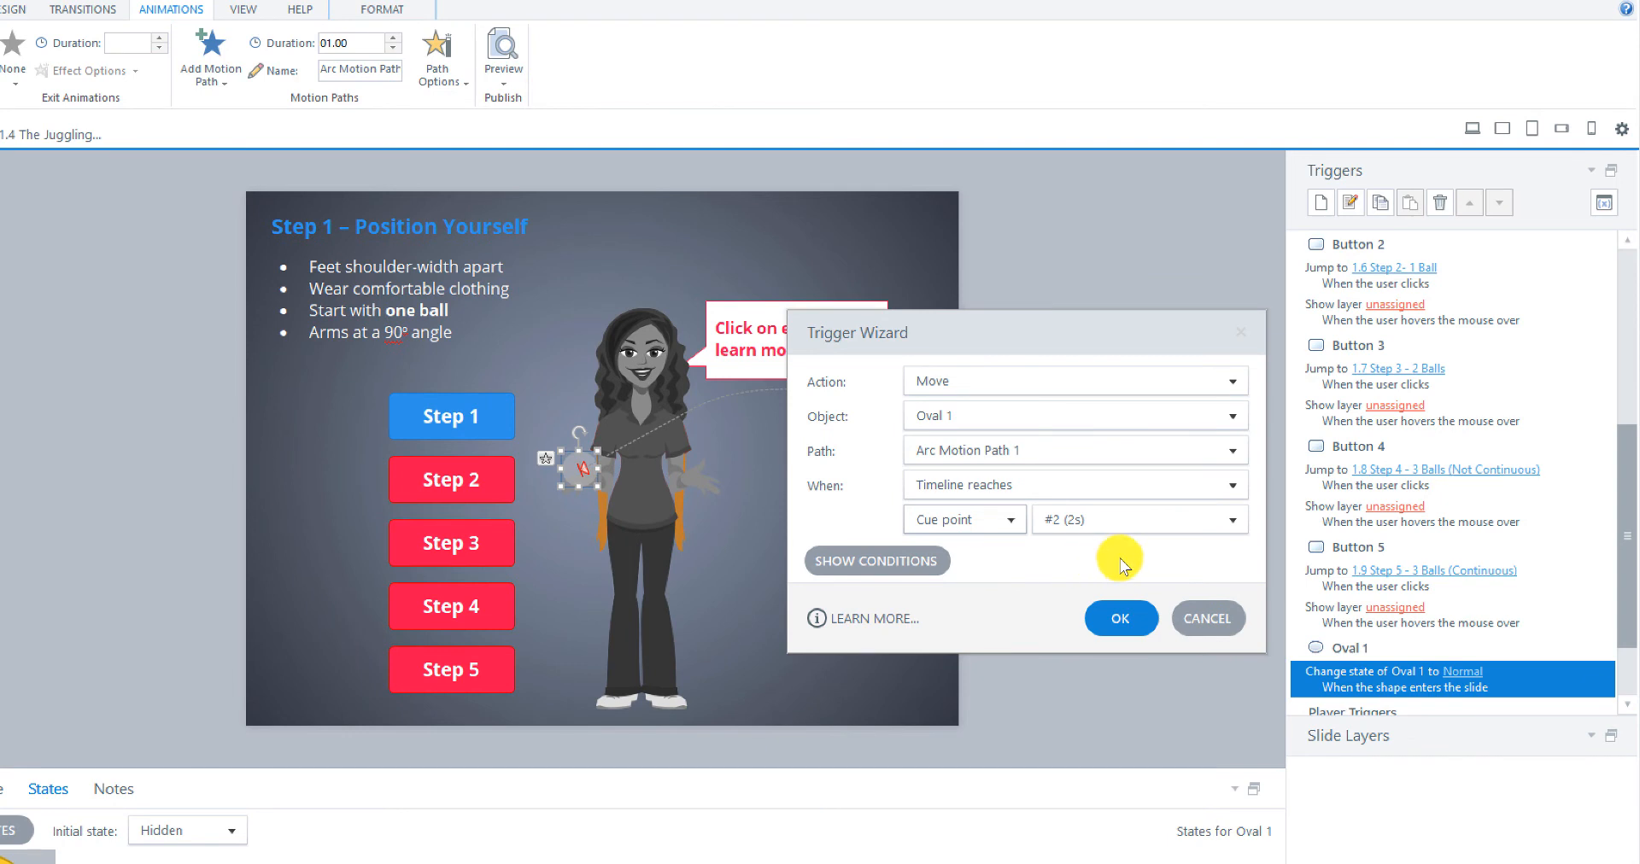
click(1231, 521)
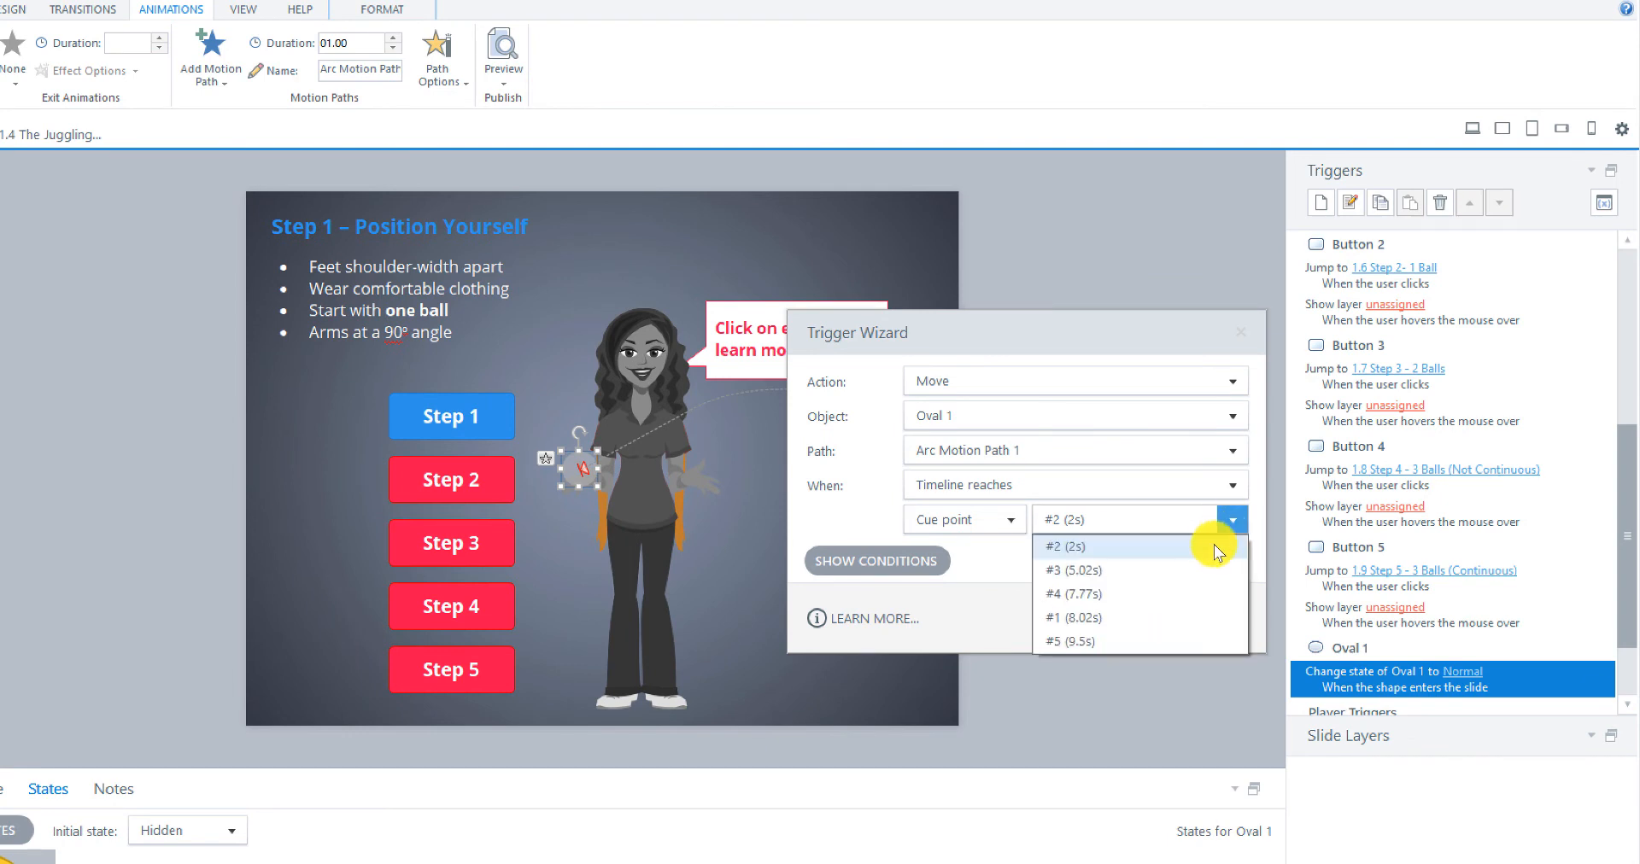
click(1121, 621)
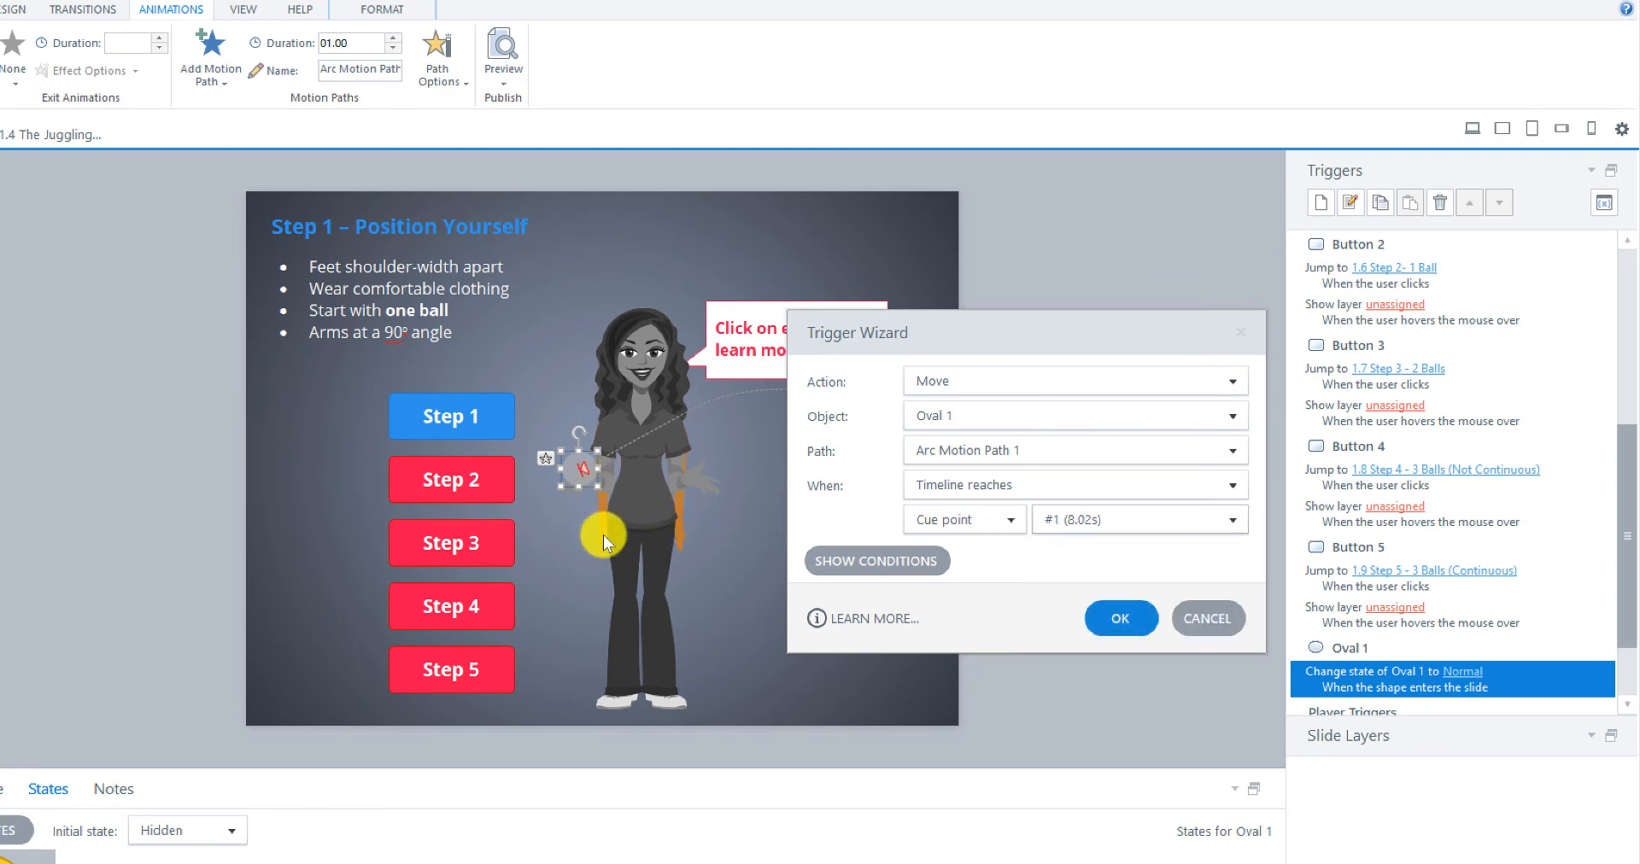
click(1111, 634)
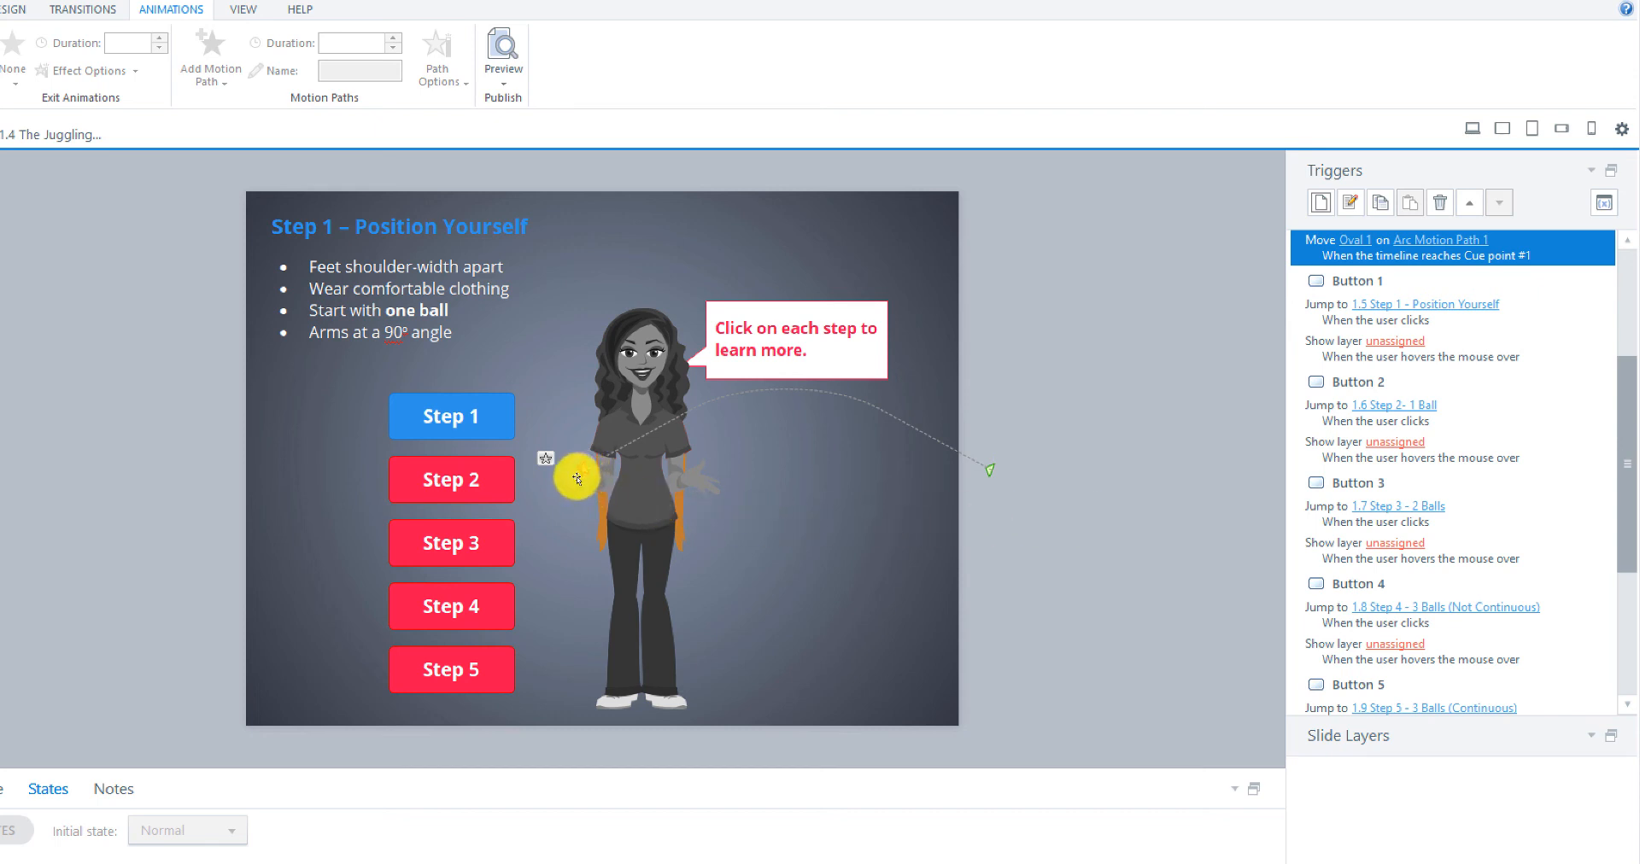
Delete the "Click on each step to learn more." caption from the slide
click(576, 478)
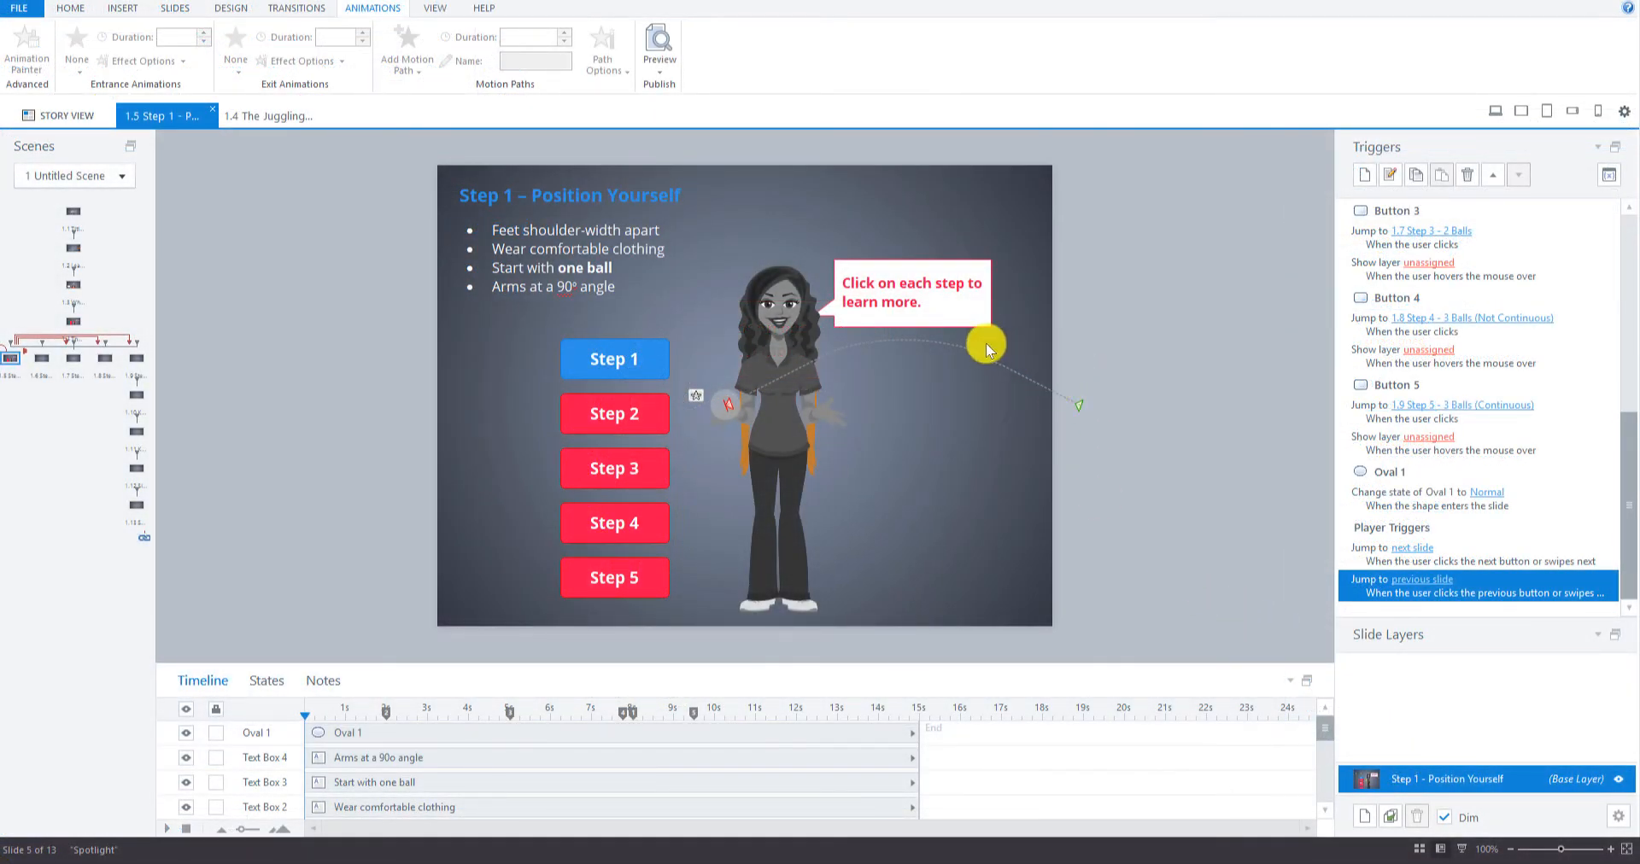
click(948, 325)
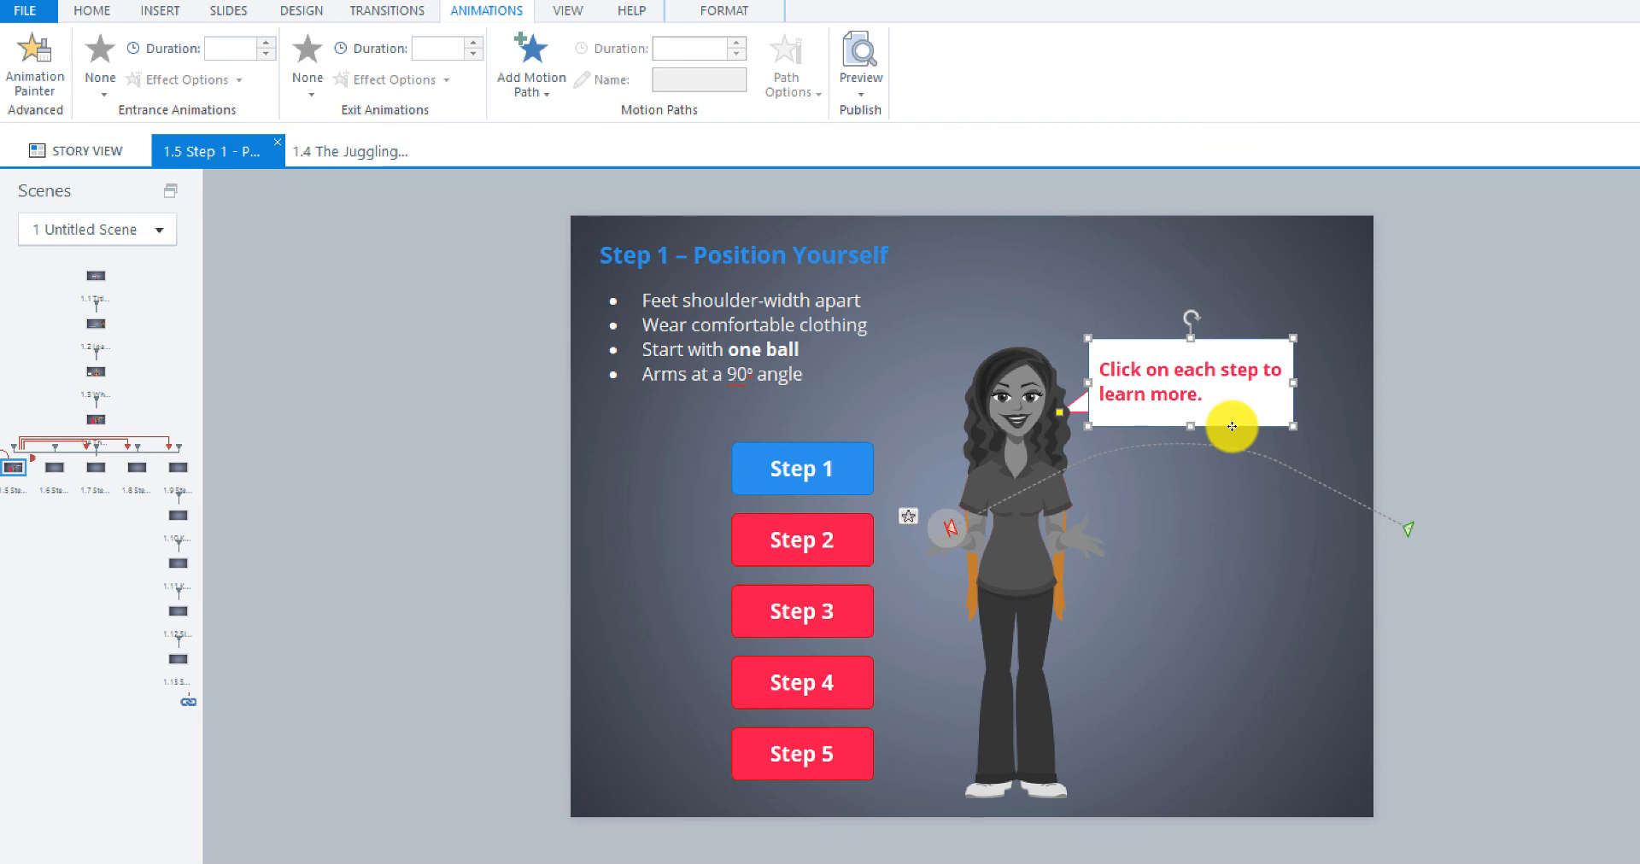
key(Delete)
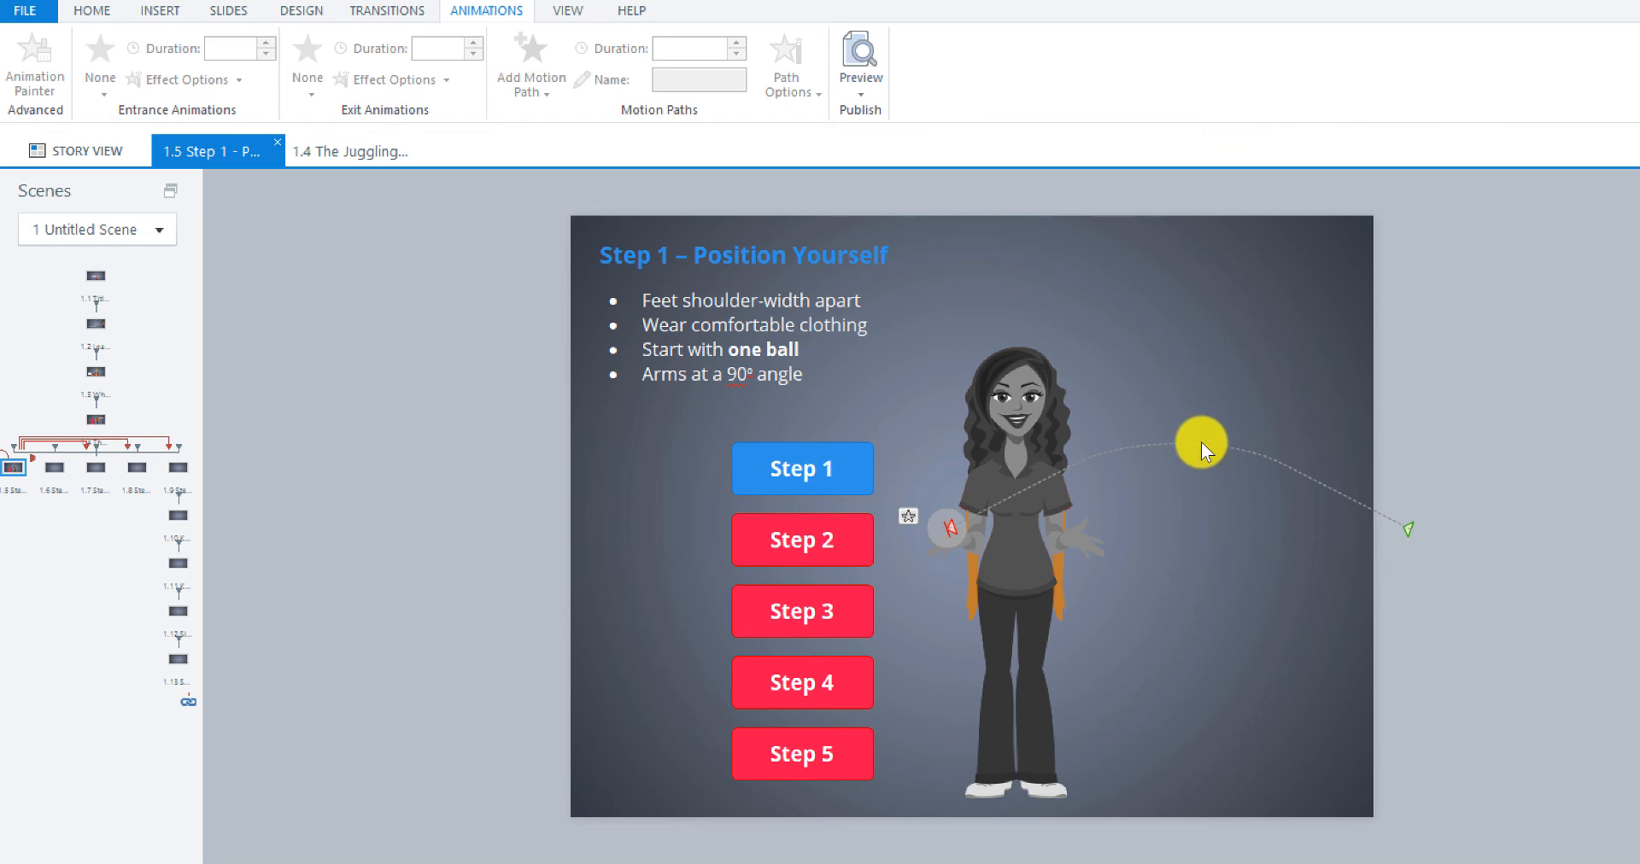
Raise the peak of the ball's arc motion path to about the avatar's eye level and set the ball's entrance animation to None
drag(1202, 442, 1176, 392)
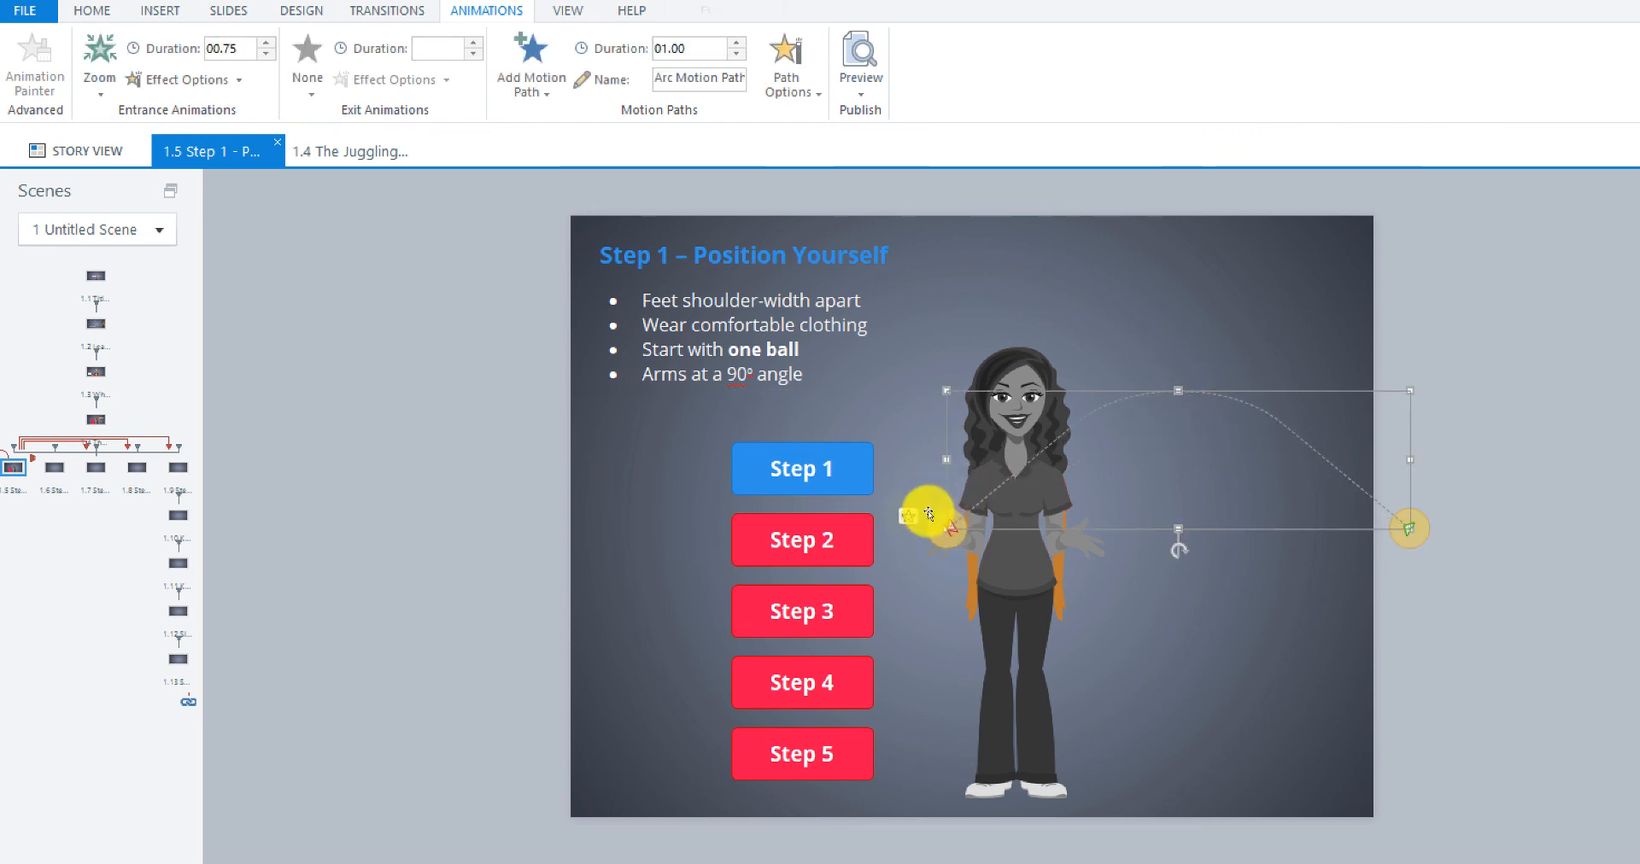
click(911, 519)
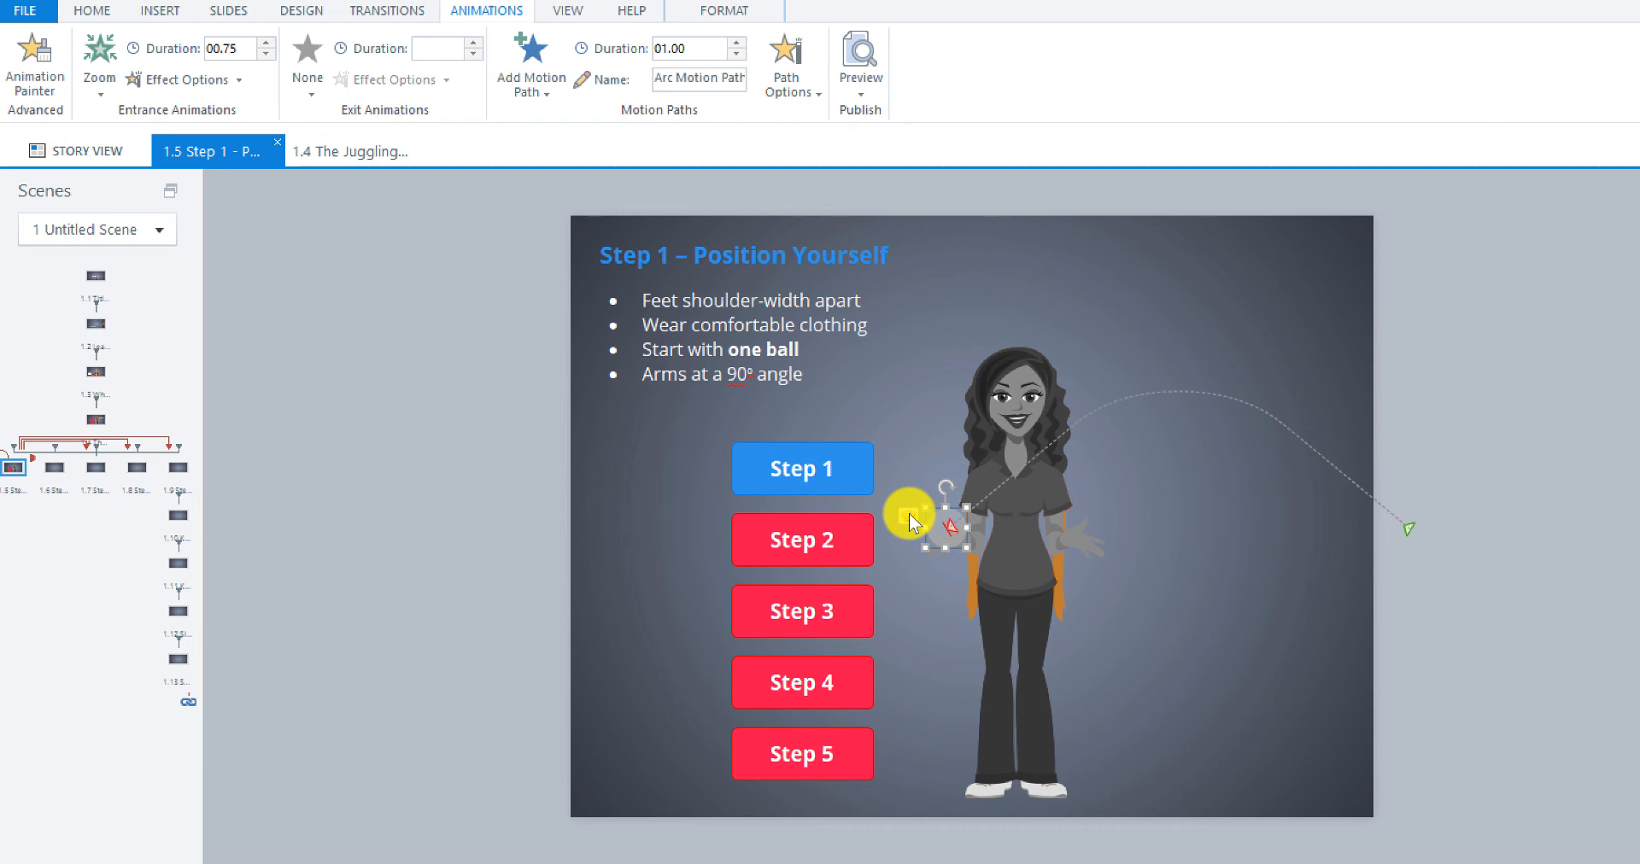
click(95, 89)
click(129, 131)
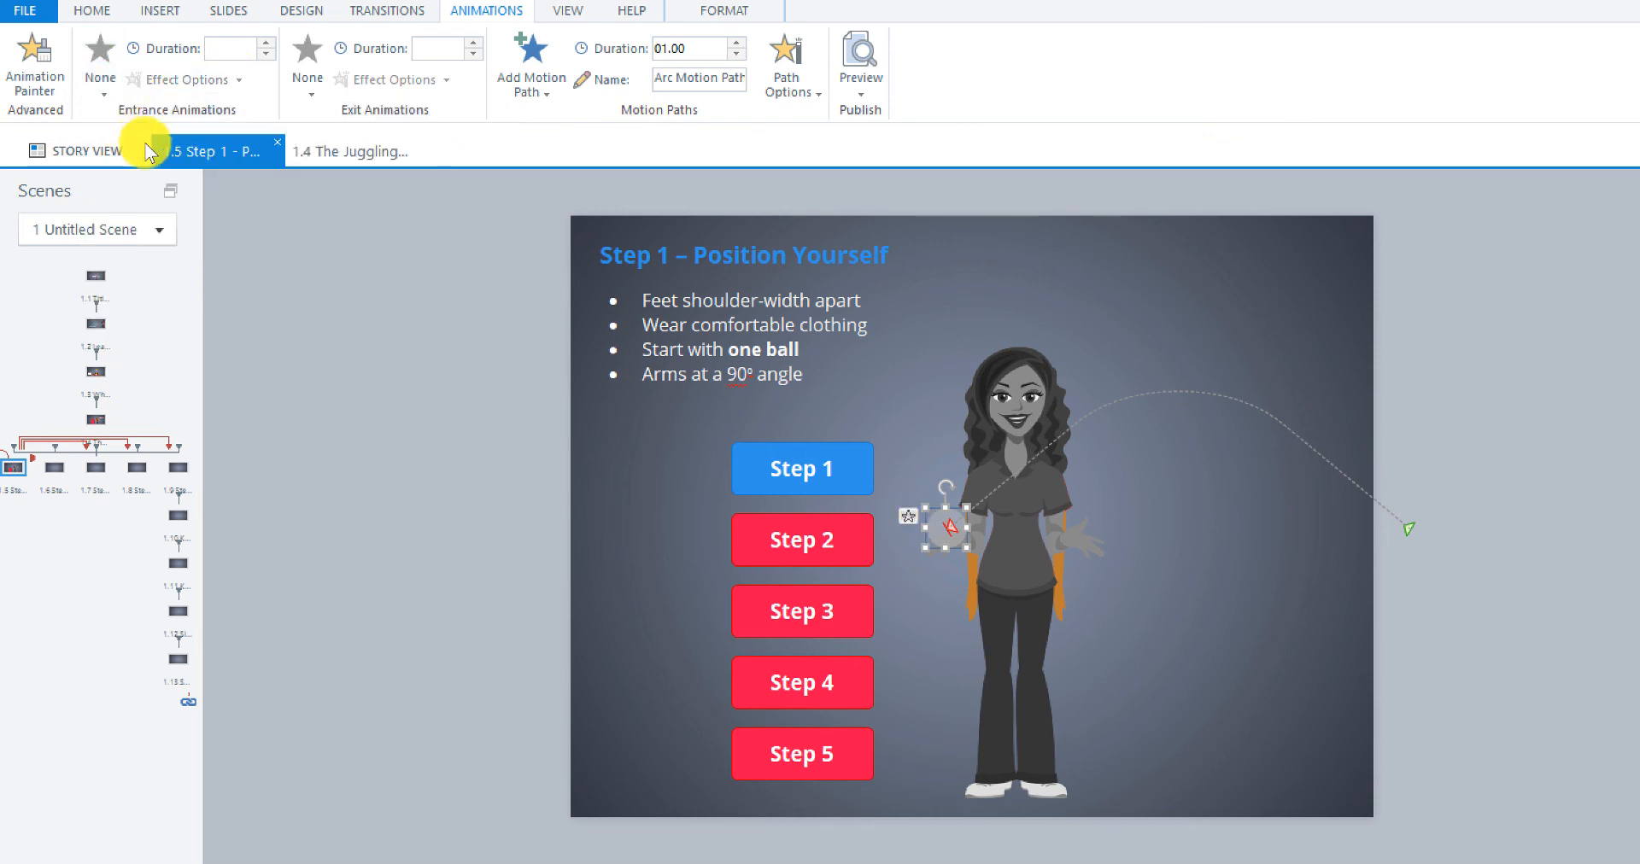
click(953, 568)
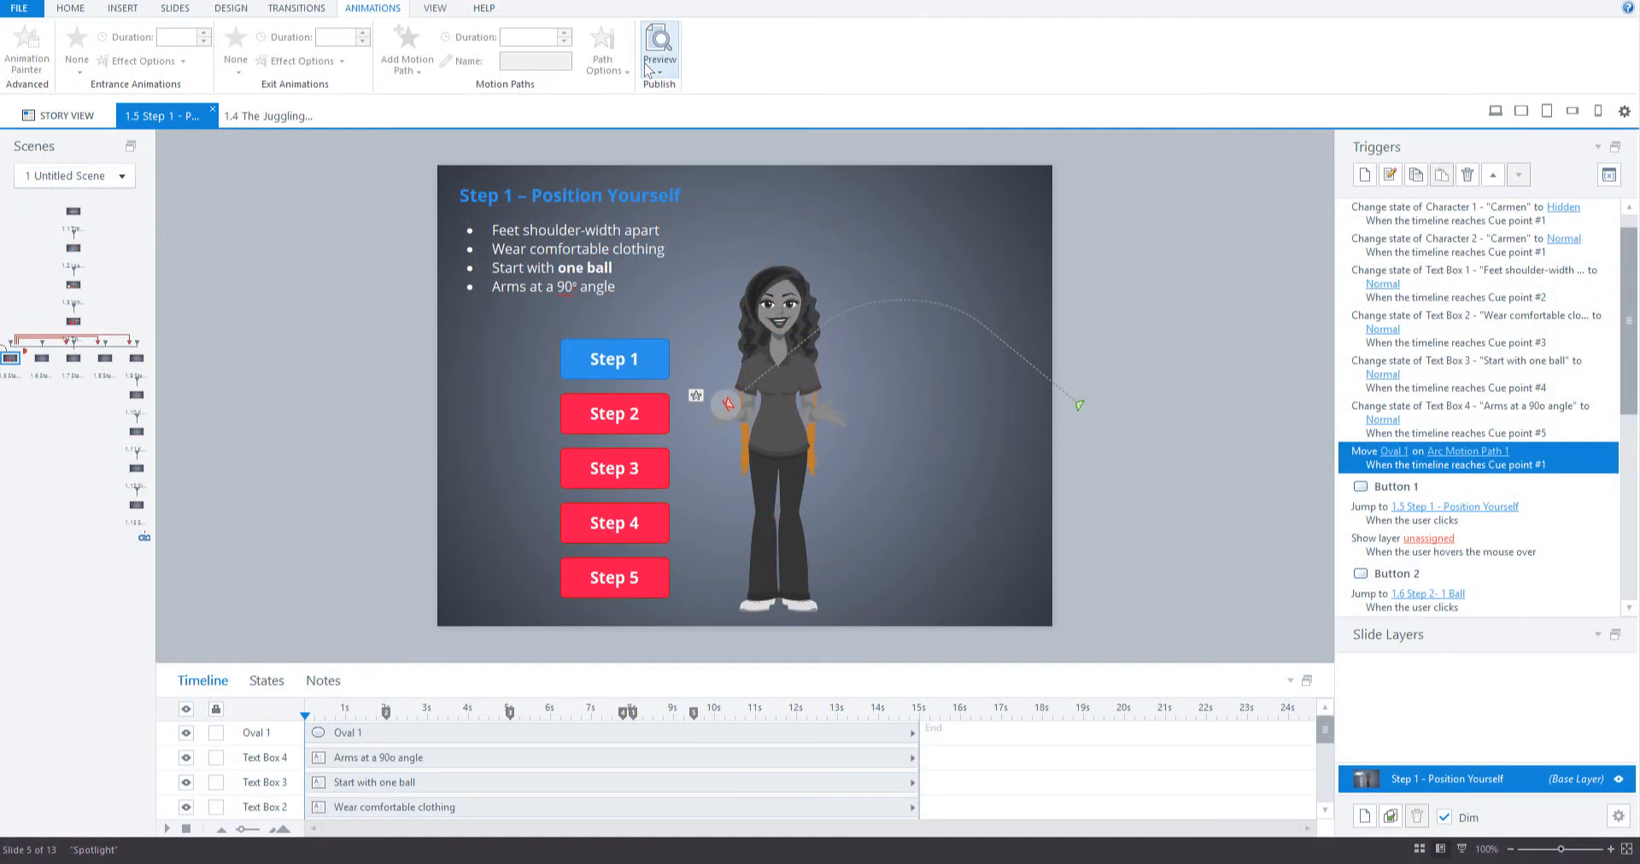
Preview the slide to check the bullets, the avatar change and the ball's movement, and close the preview
click(860, 96)
click(675, 89)
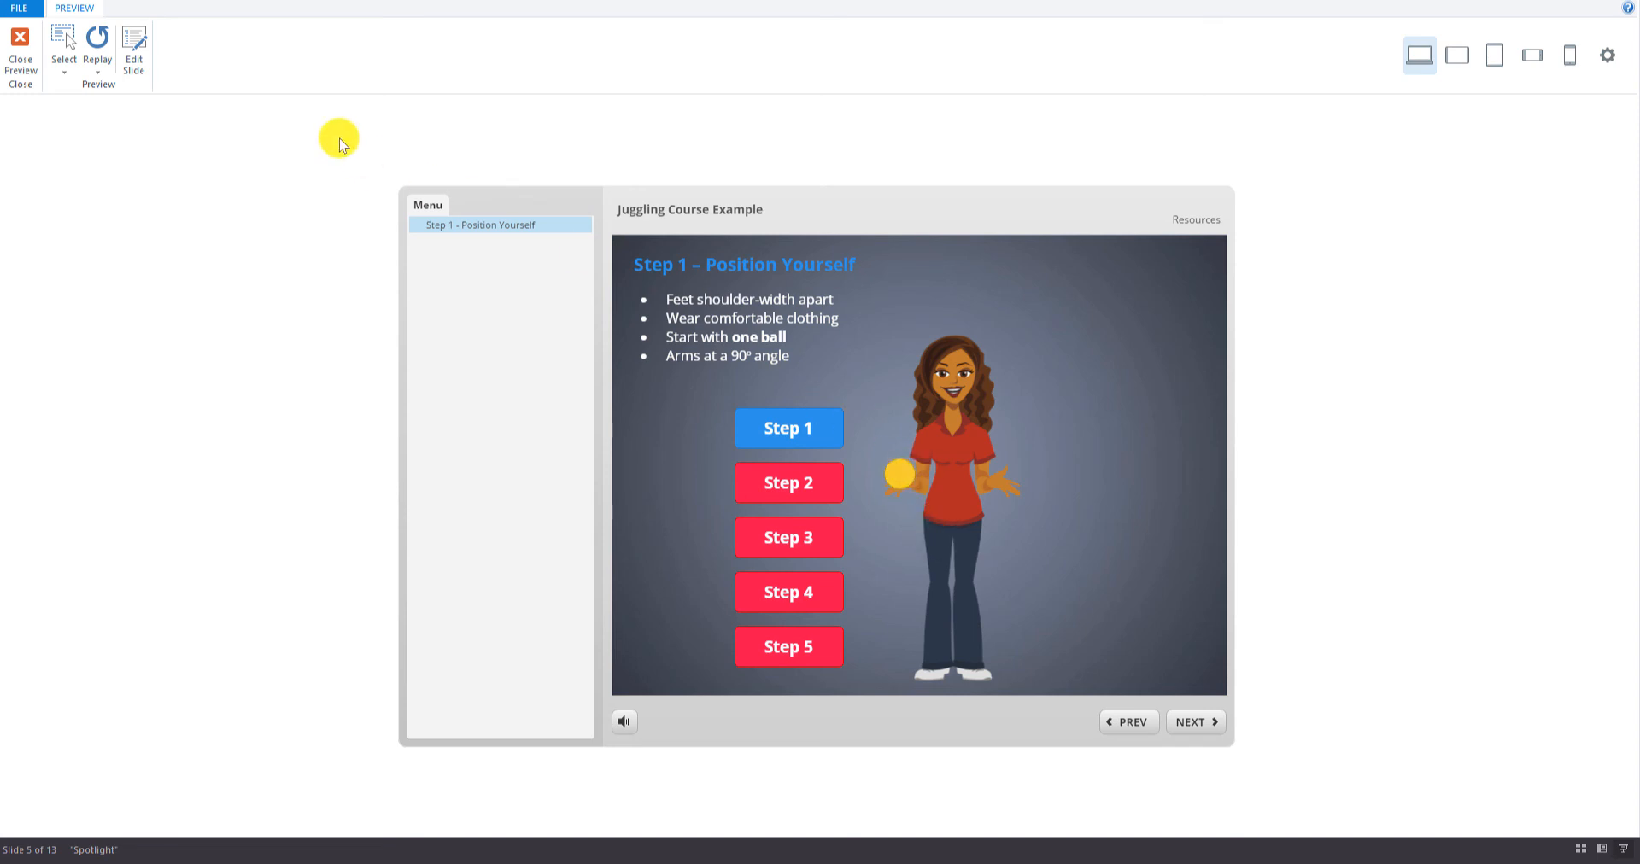
click(19, 38)
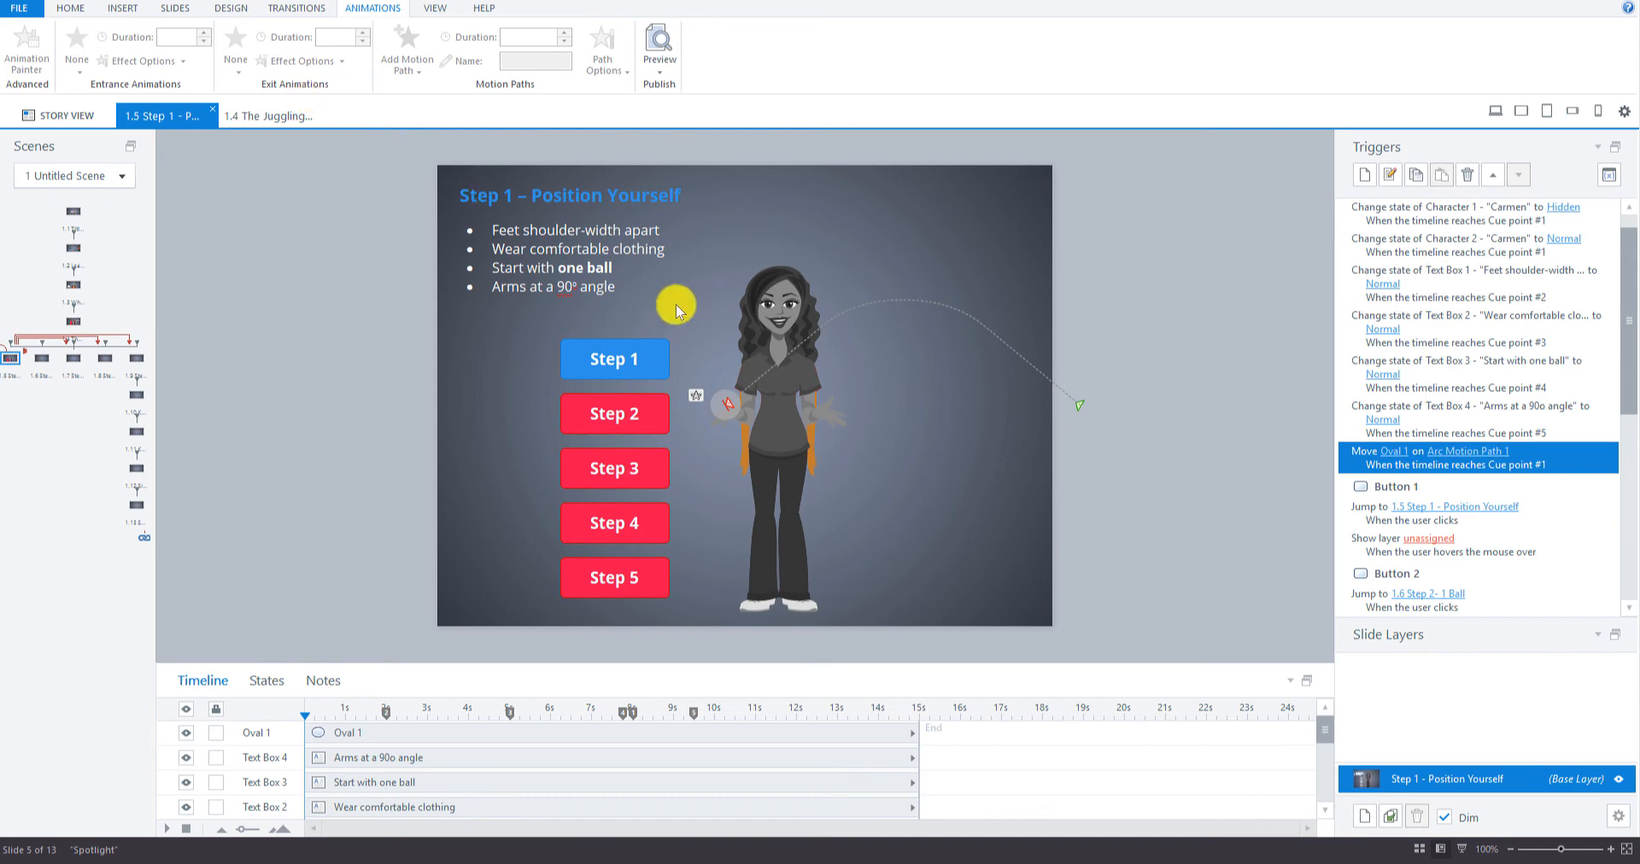
Set the duration of the ball's arc motion path to 2.00 seconds
click(709, 403)
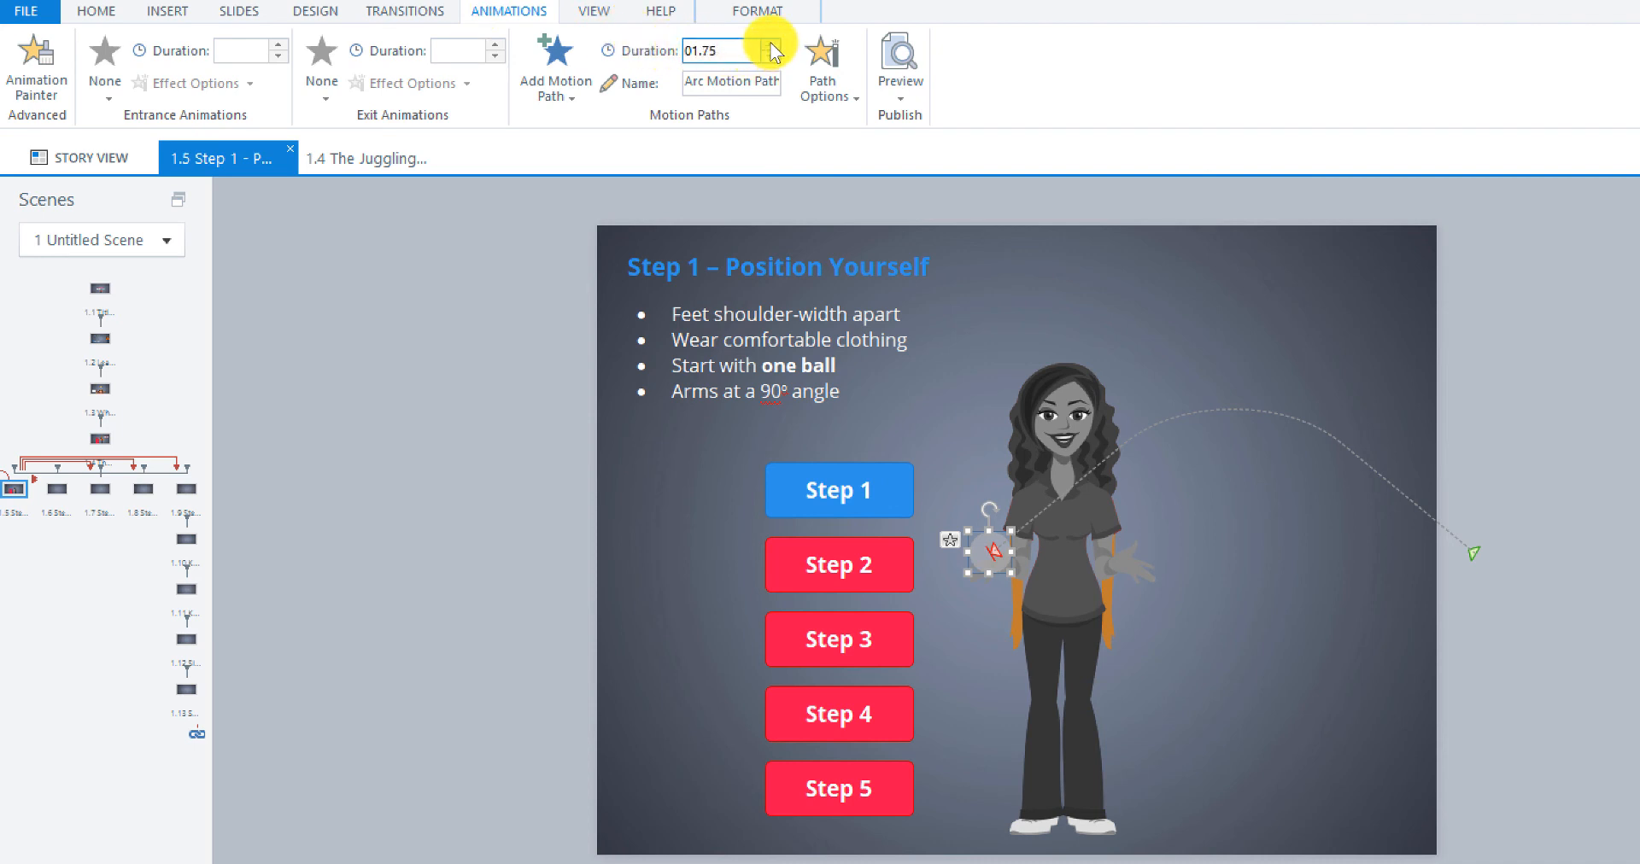
click(1077, 269)
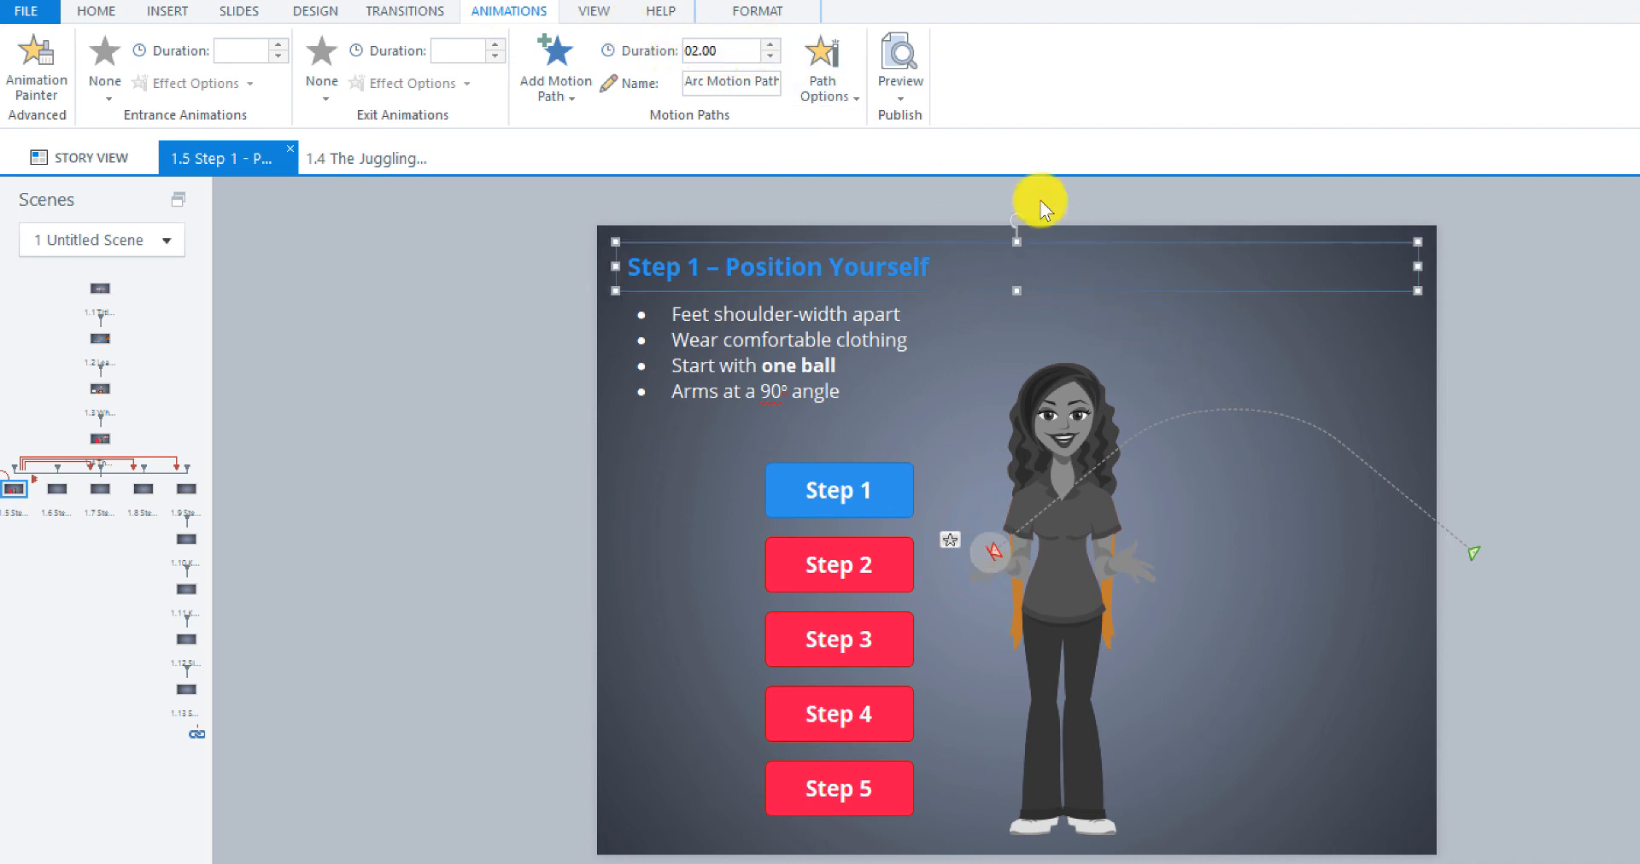
click(945, 355)
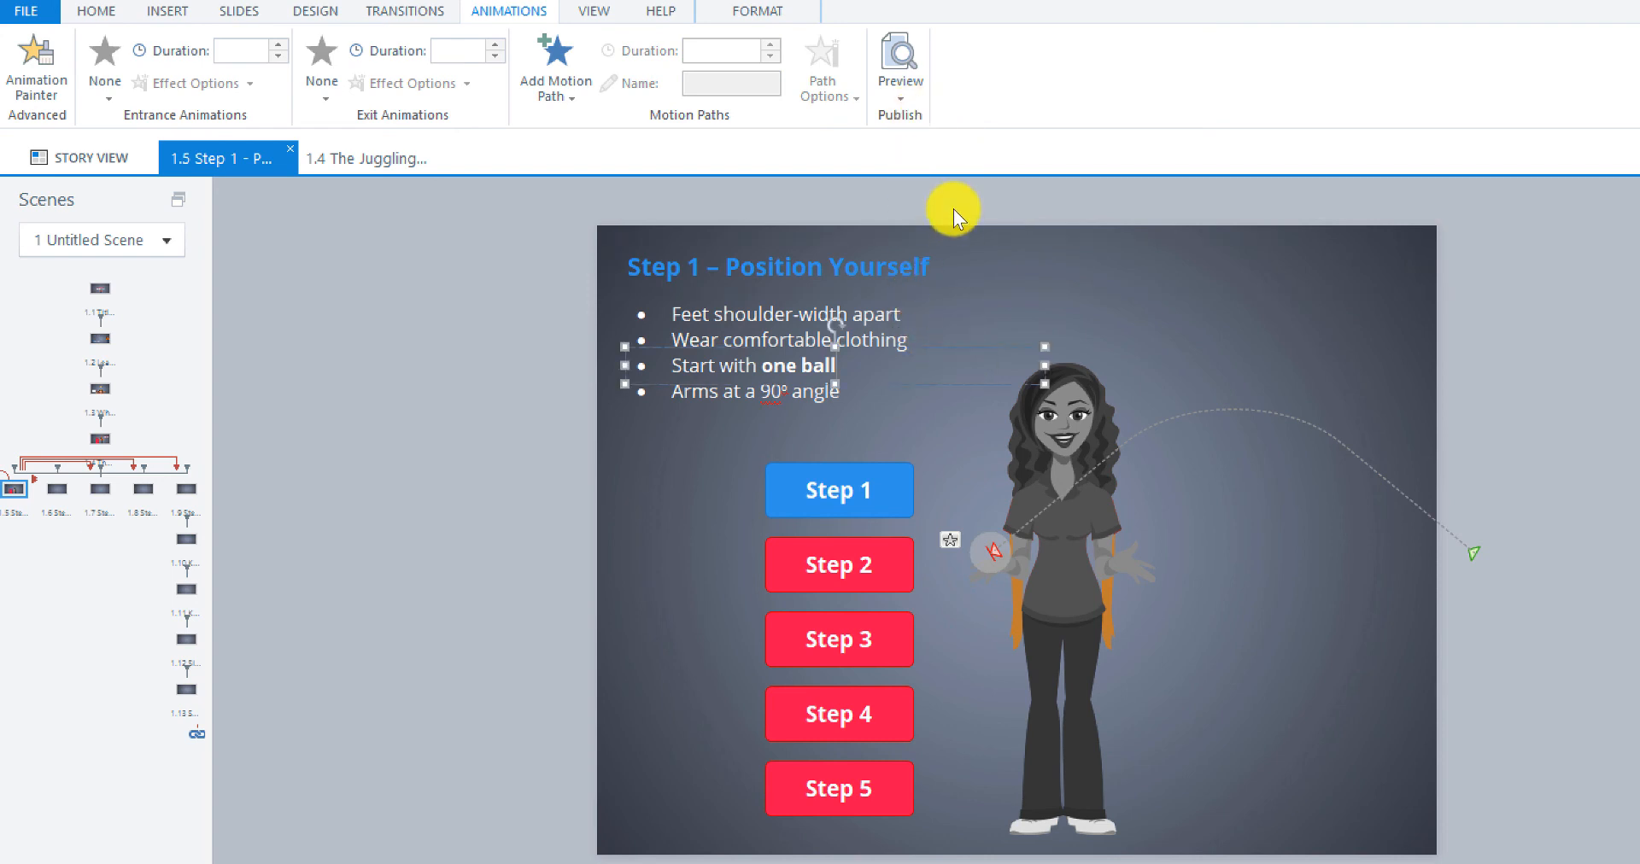
Preview the slide again to check the ball's movement with the new path duration, and close the preview
click(895, 101)
click(939, 121)
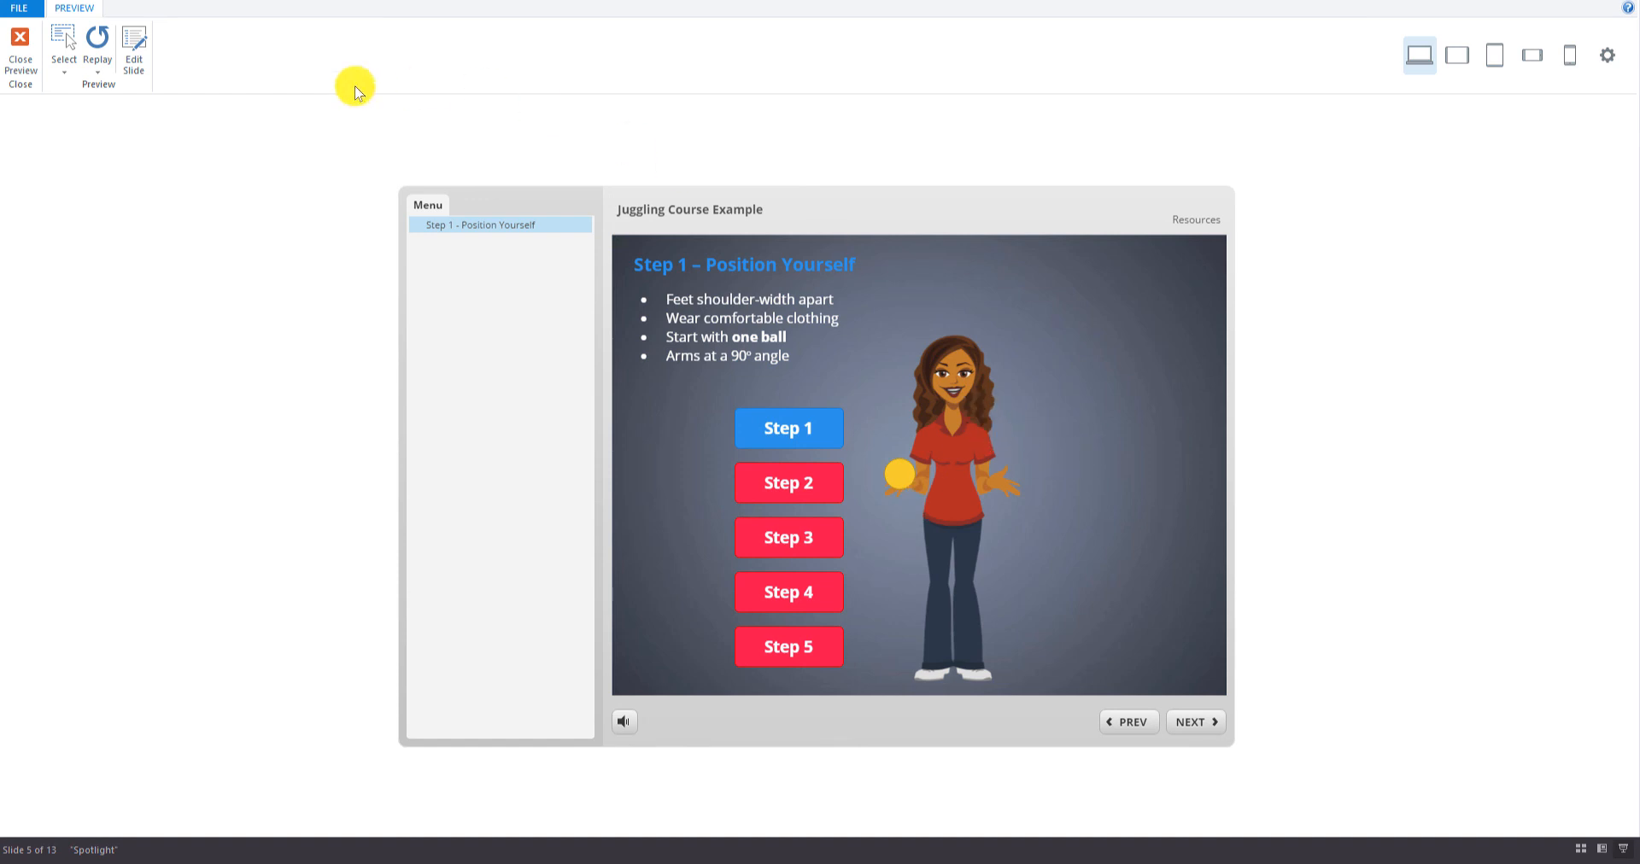
click(21, 39)
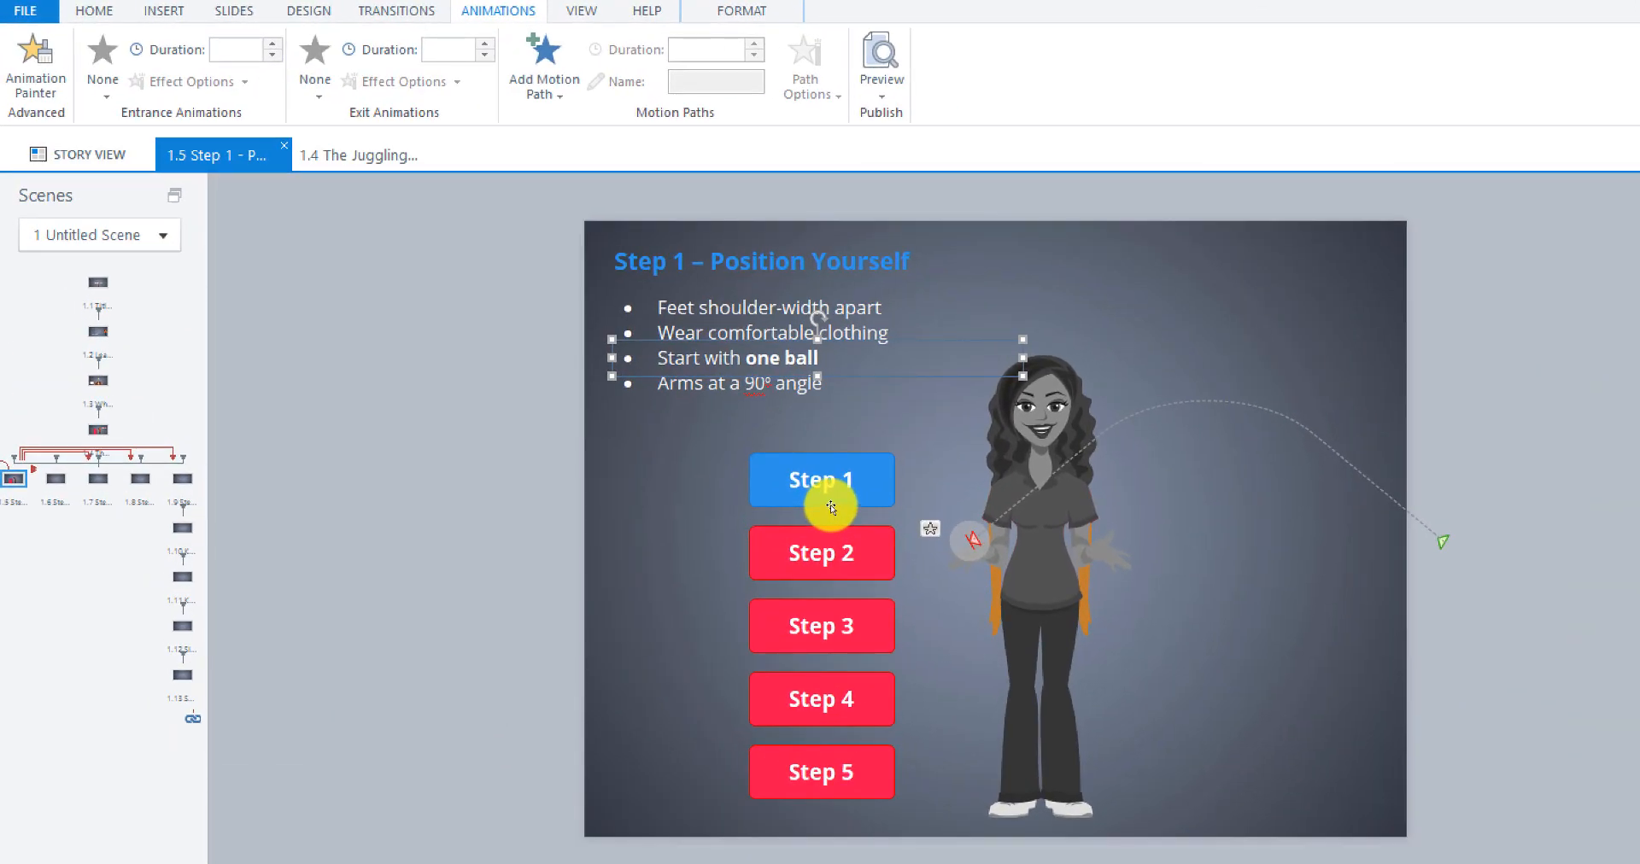
Delete the hover triggers that show an unassigned layer from the Step 1 and Step 2 buttons
click(830, 504)
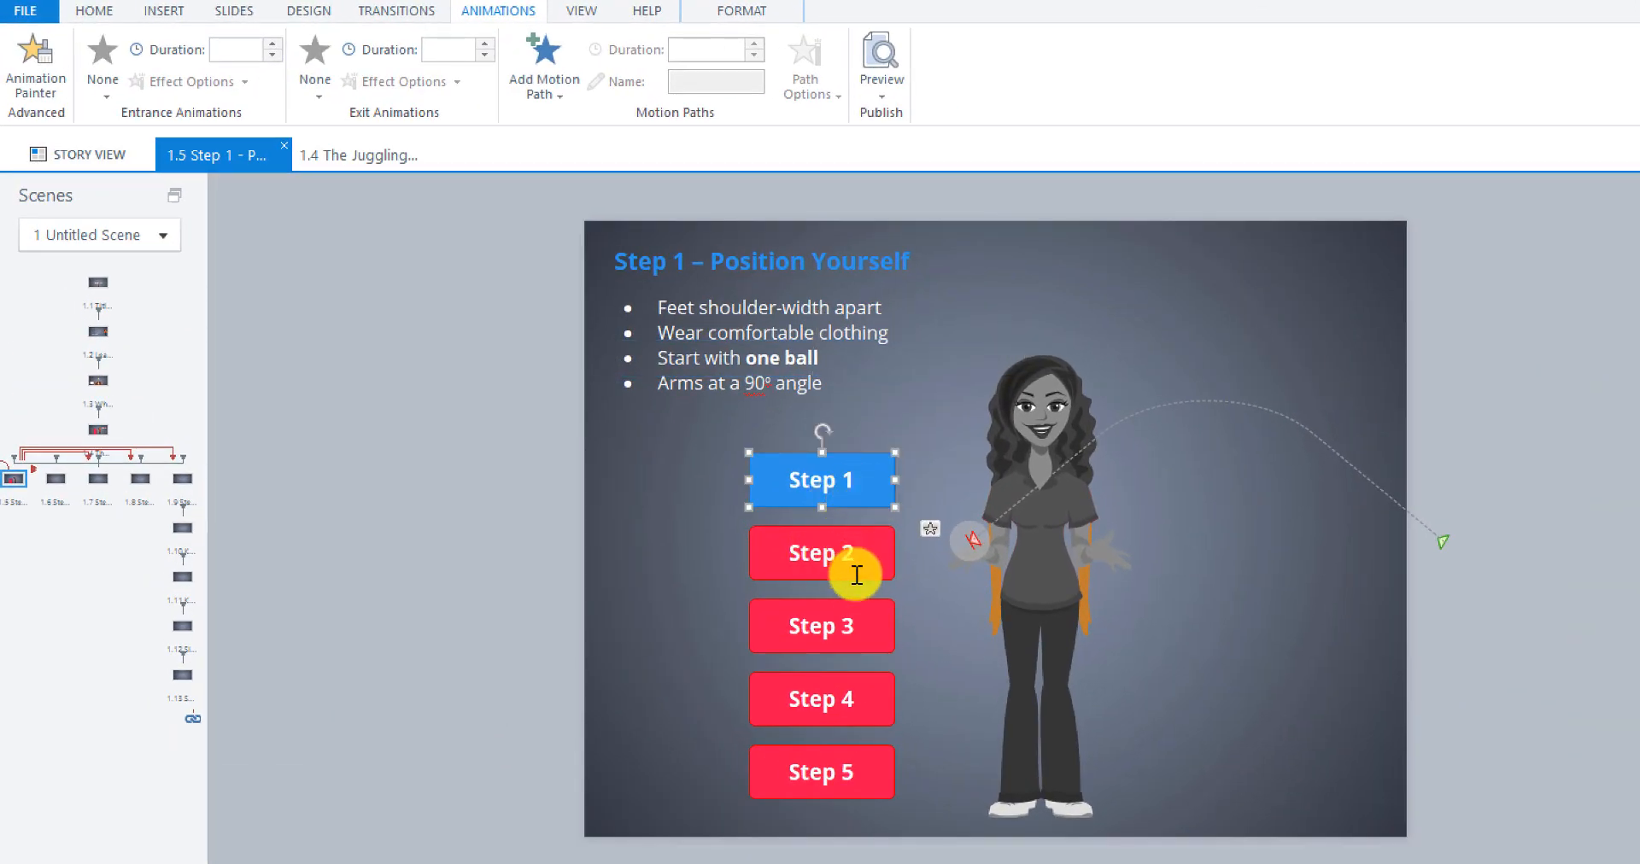
click(802, 560)
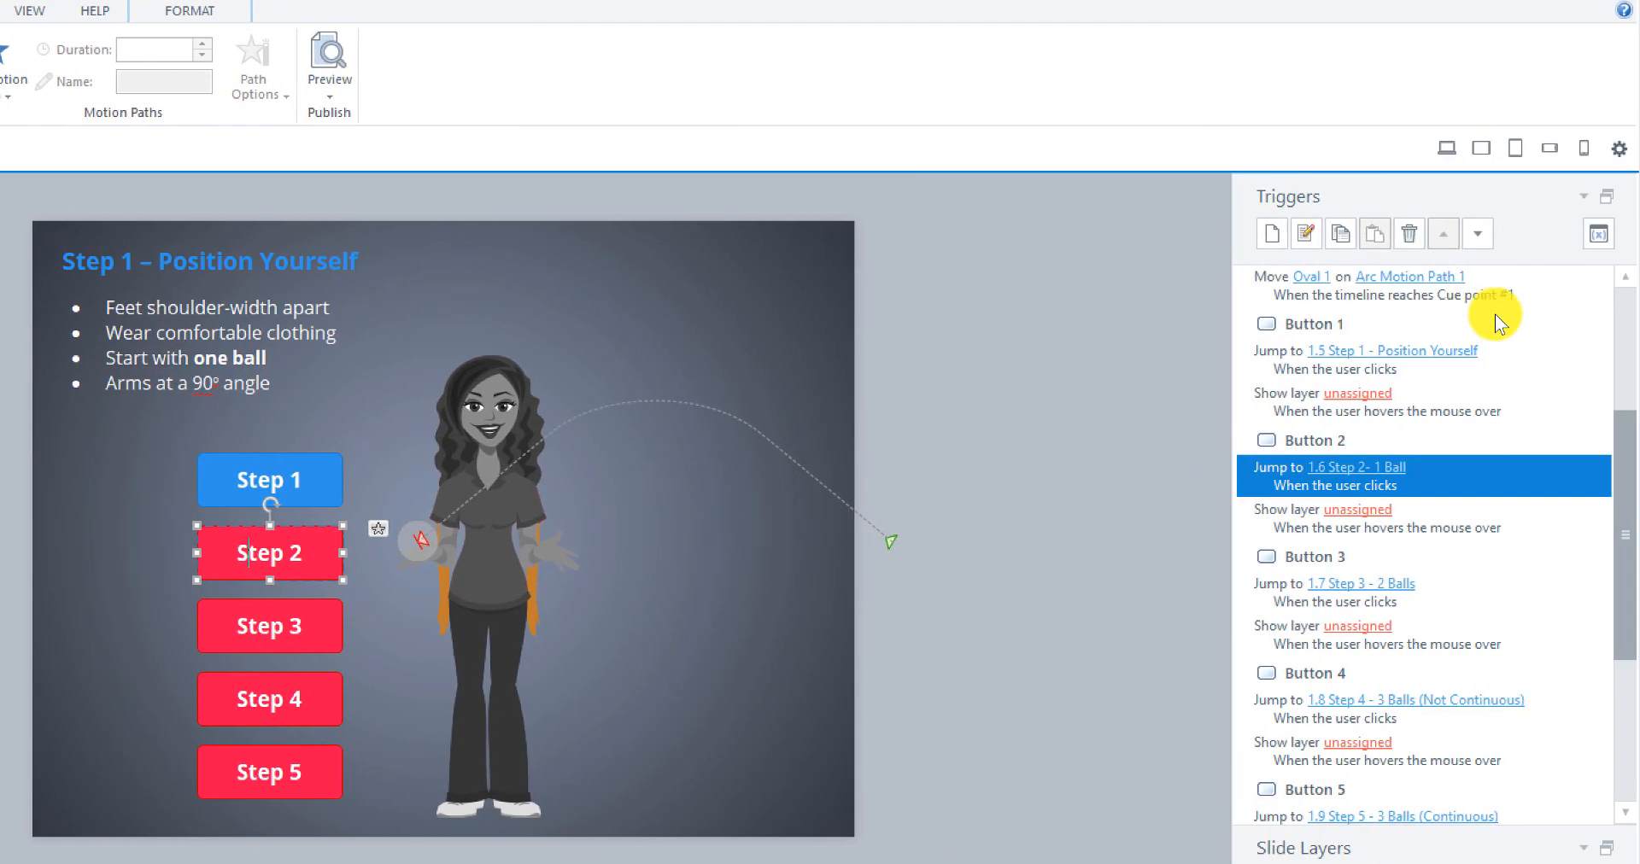
drag(1631, 529, 1627, 501)
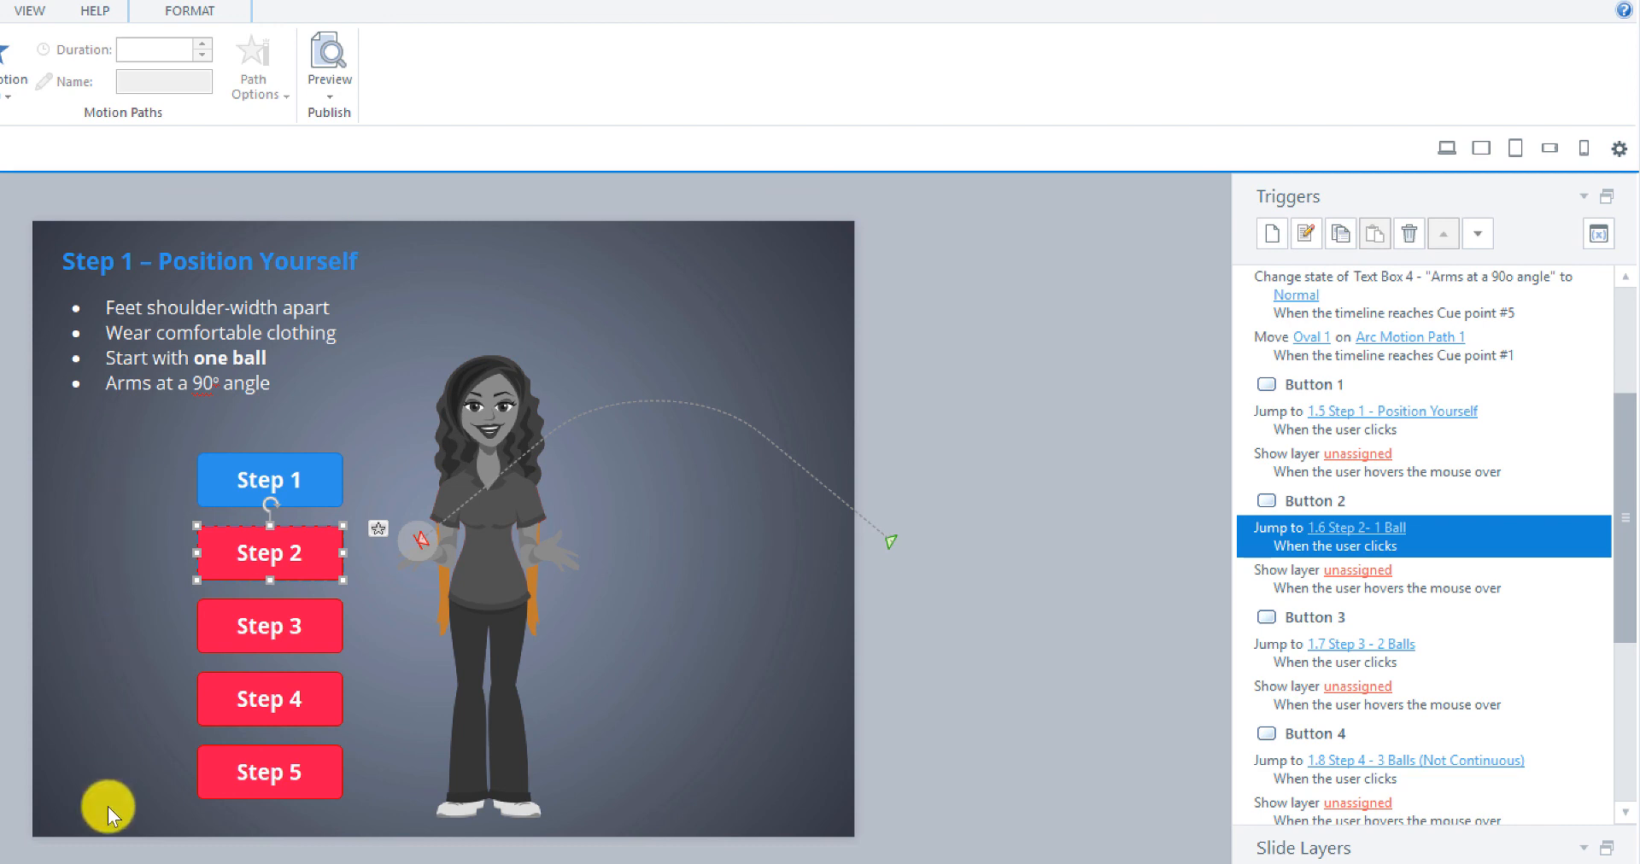
click(1288, 459)
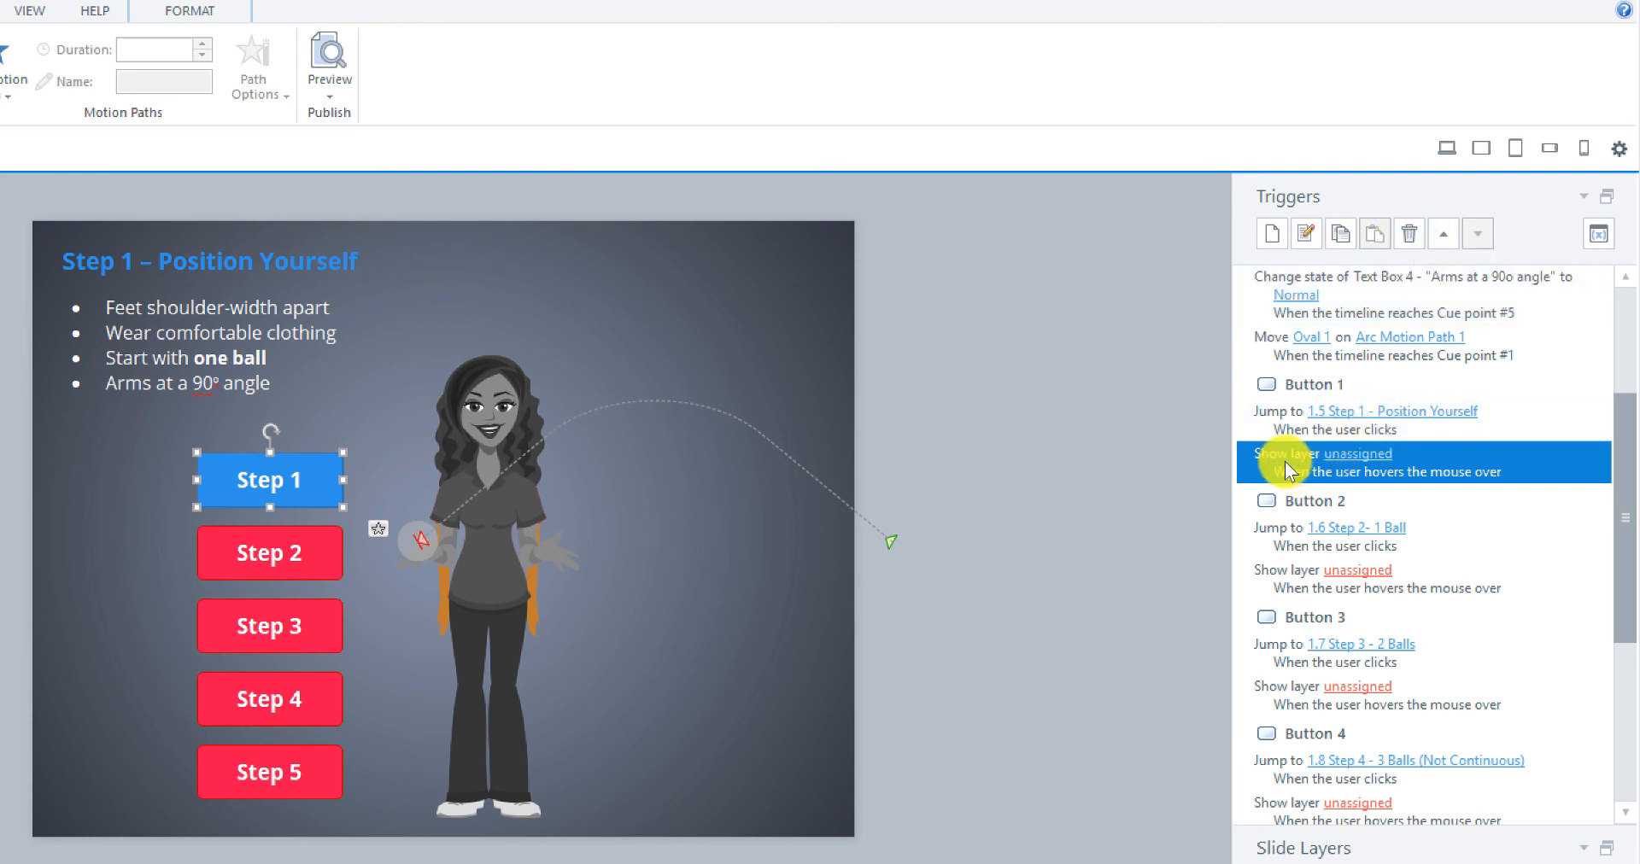
key(Delete)
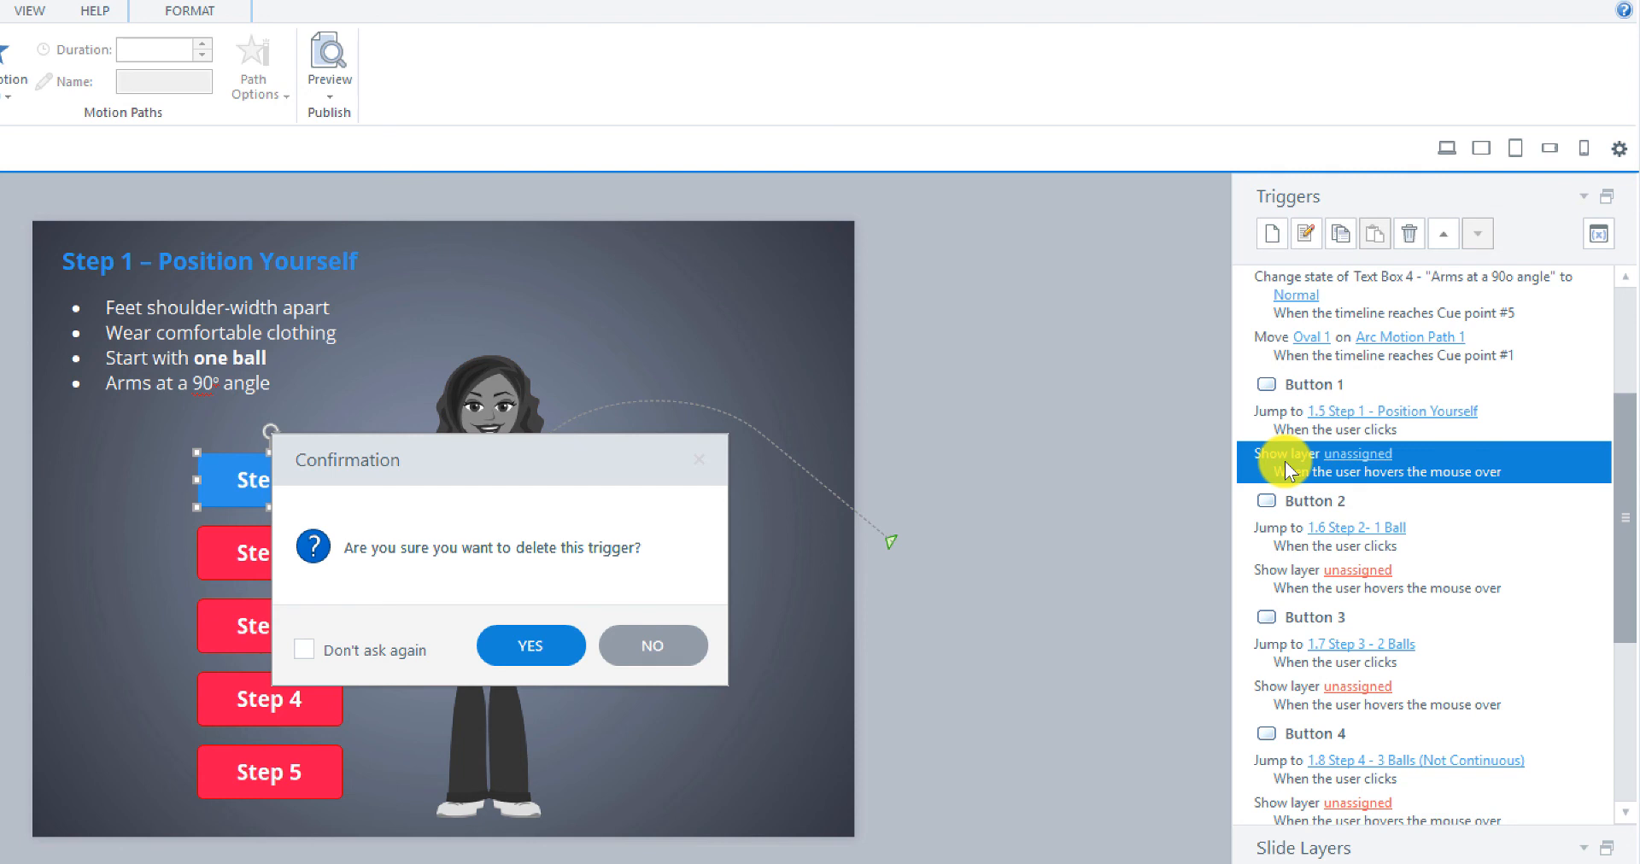
click(514, 647)
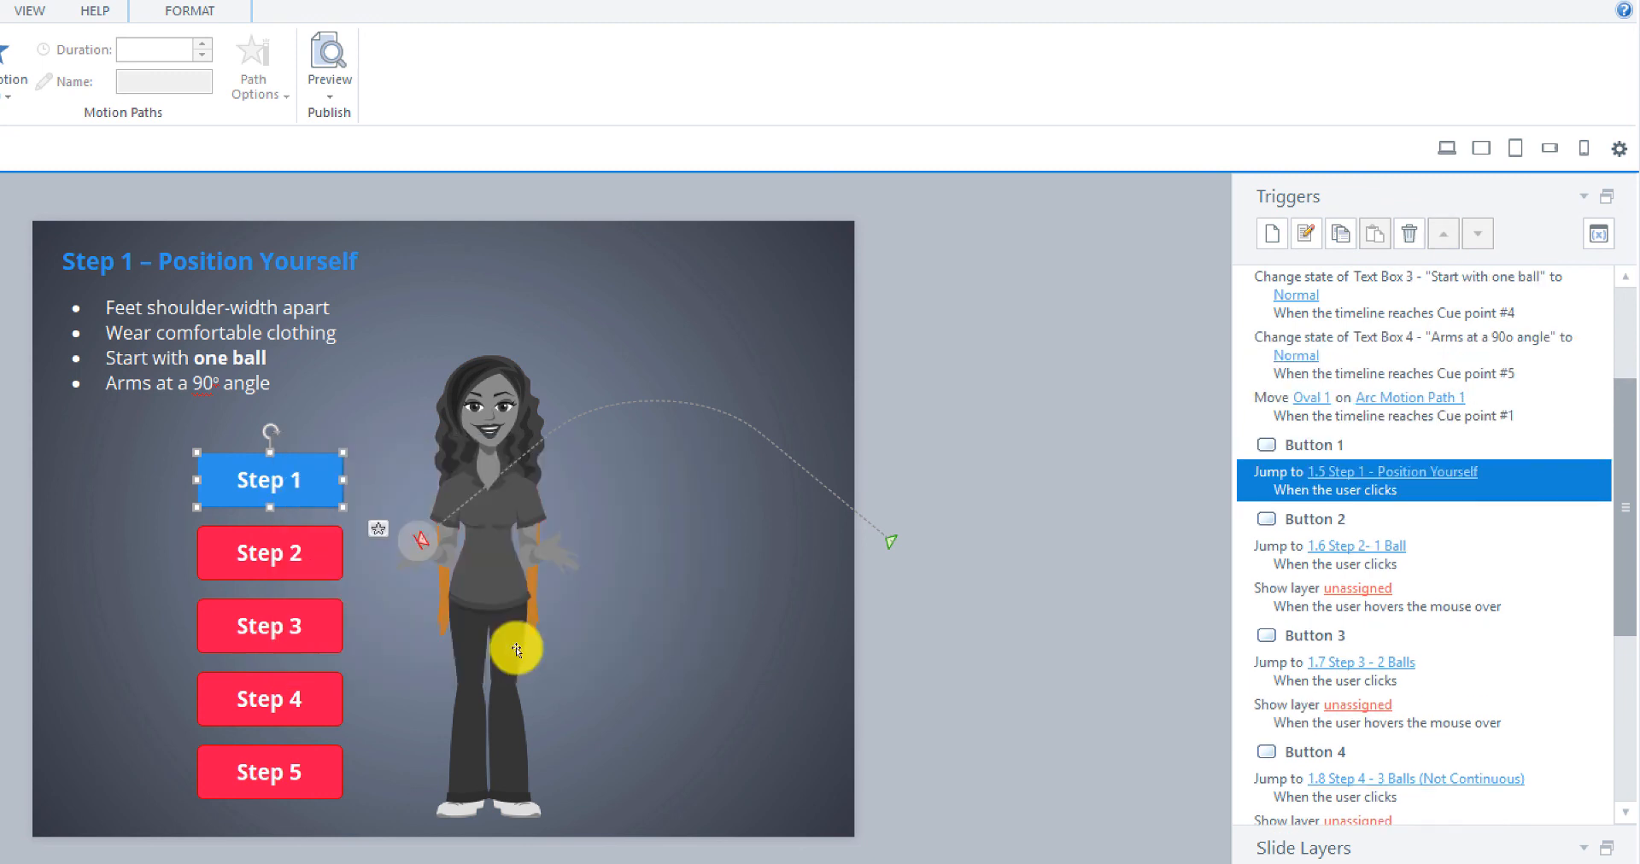
click(1354, 600)
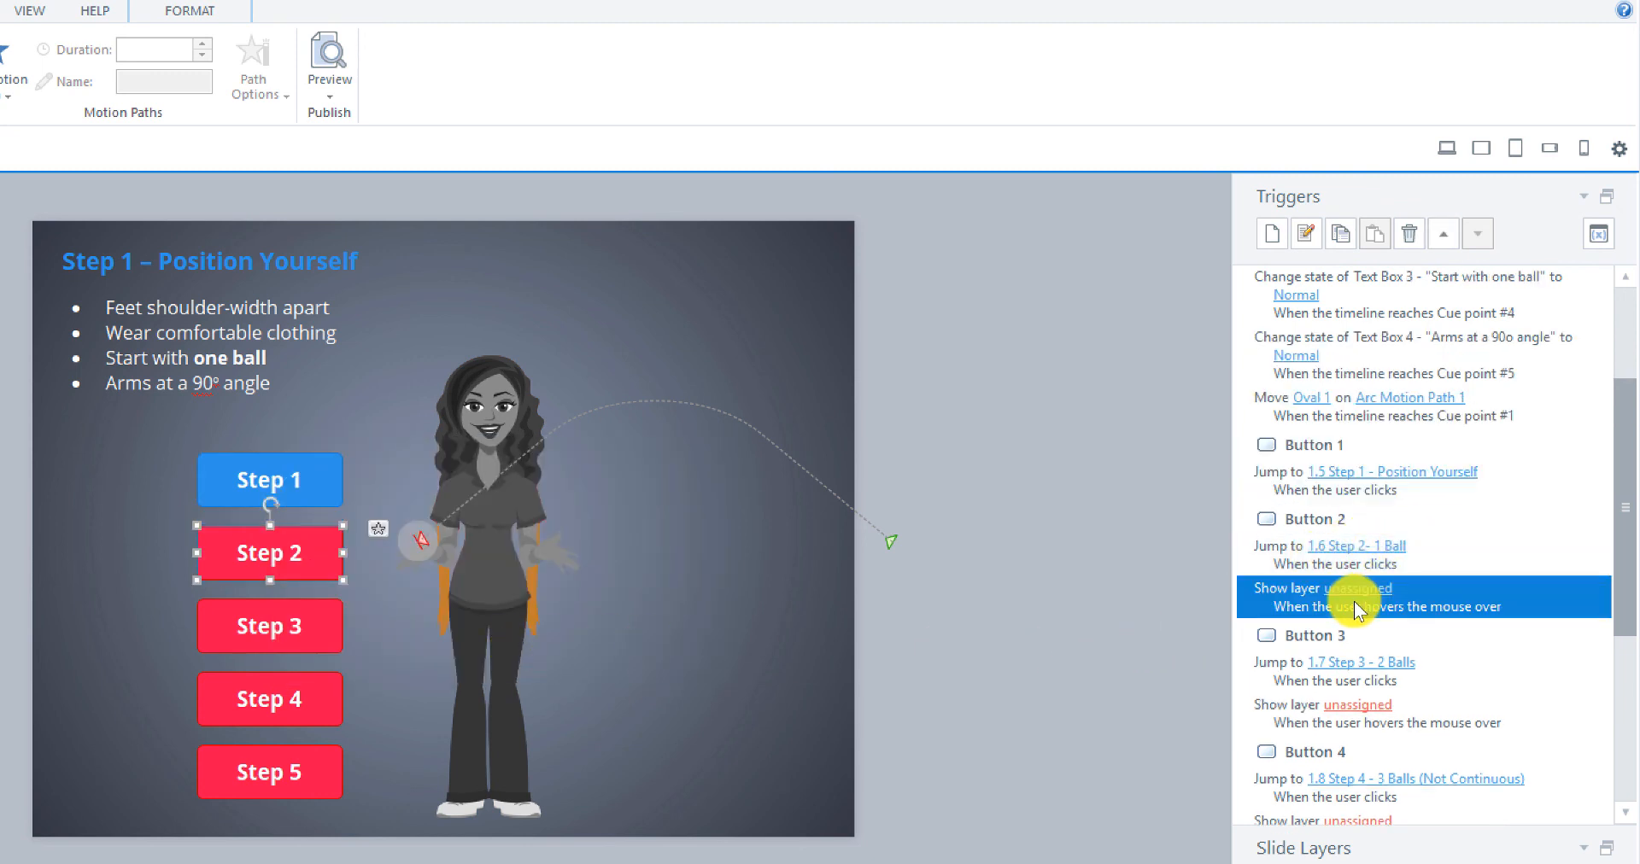
key(Delete)
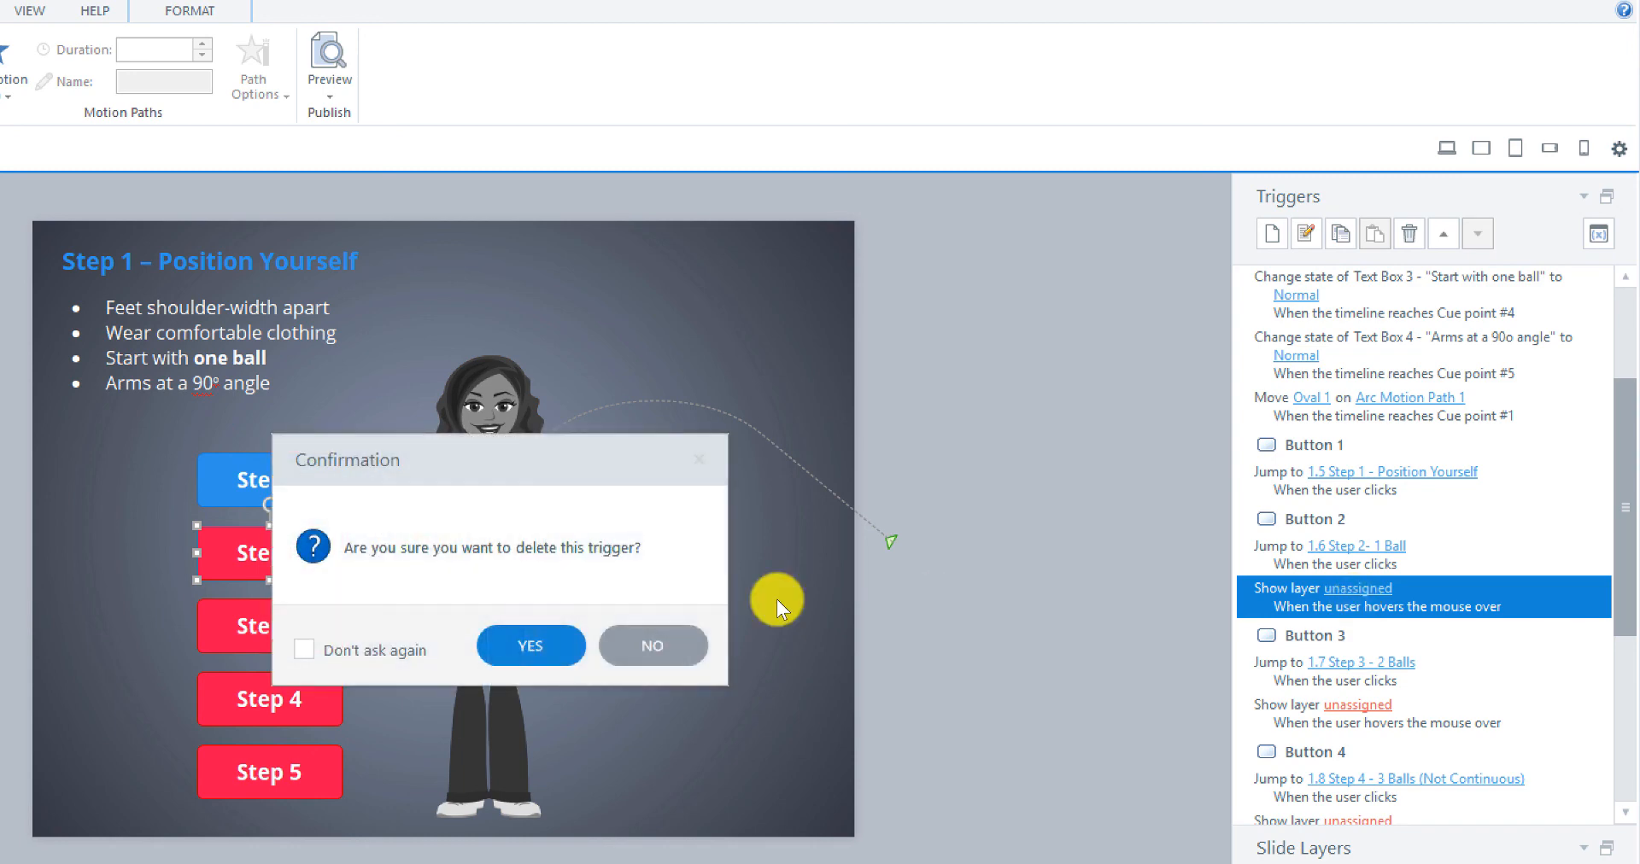
key(Return)
Delete the unassigned Show layer hover triggers from Button 3, Button 4 and Button 5
scroll(1504, 529, down, 3)
click(1300, 510)
key(Delete)
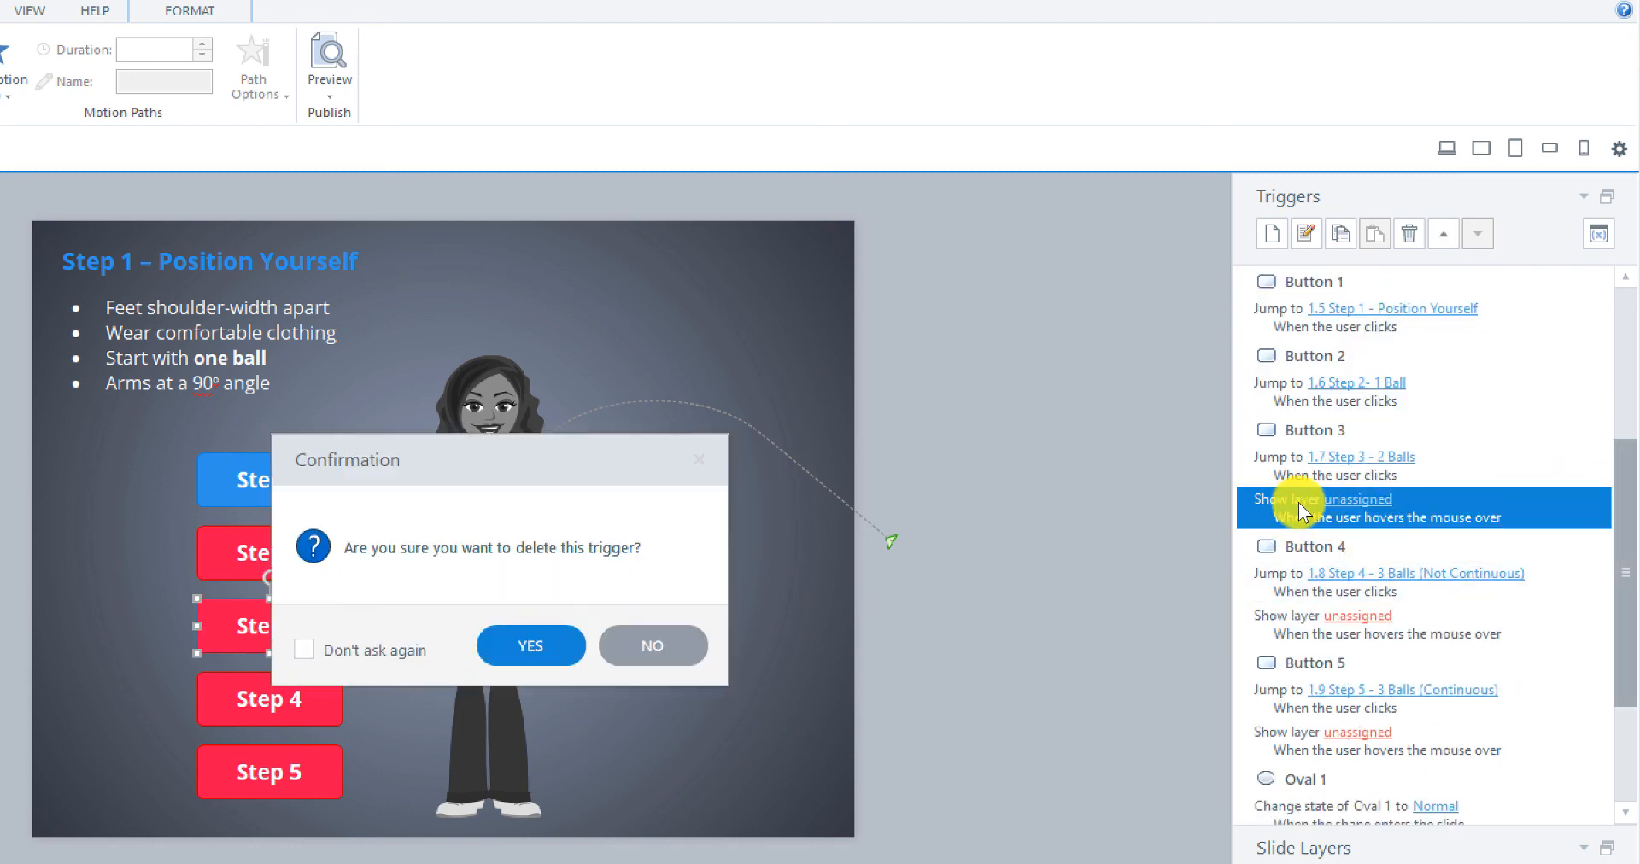
key(Return)
click(1291, 623)
key(Delete)
key(Return)
click(1315, 744)
key(Delete)
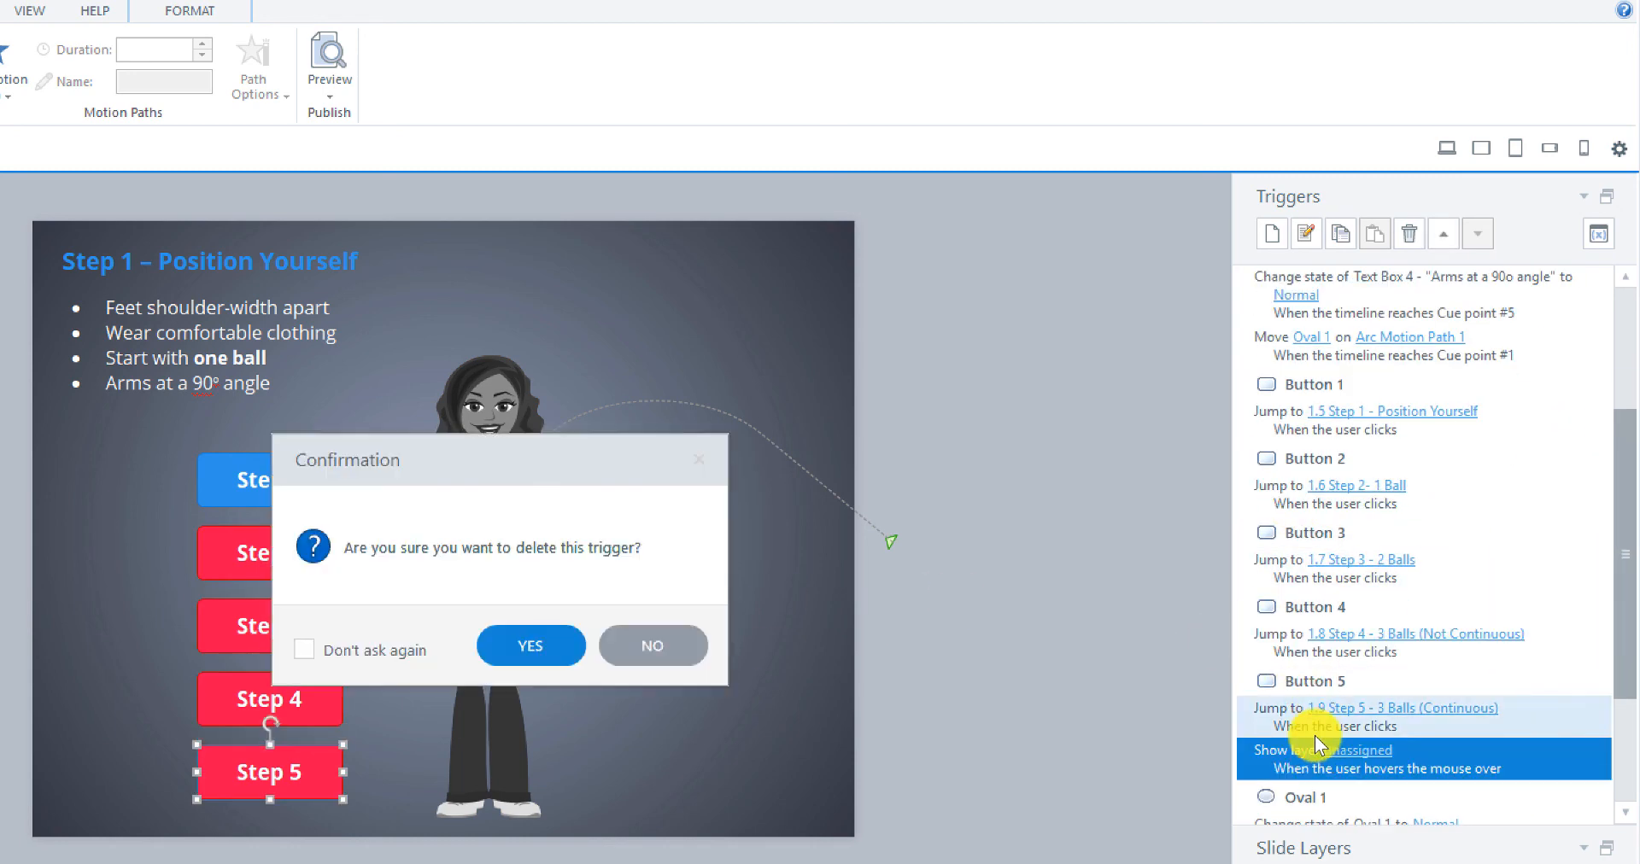
key(Return)
scroll(1623, 615, up, 3)
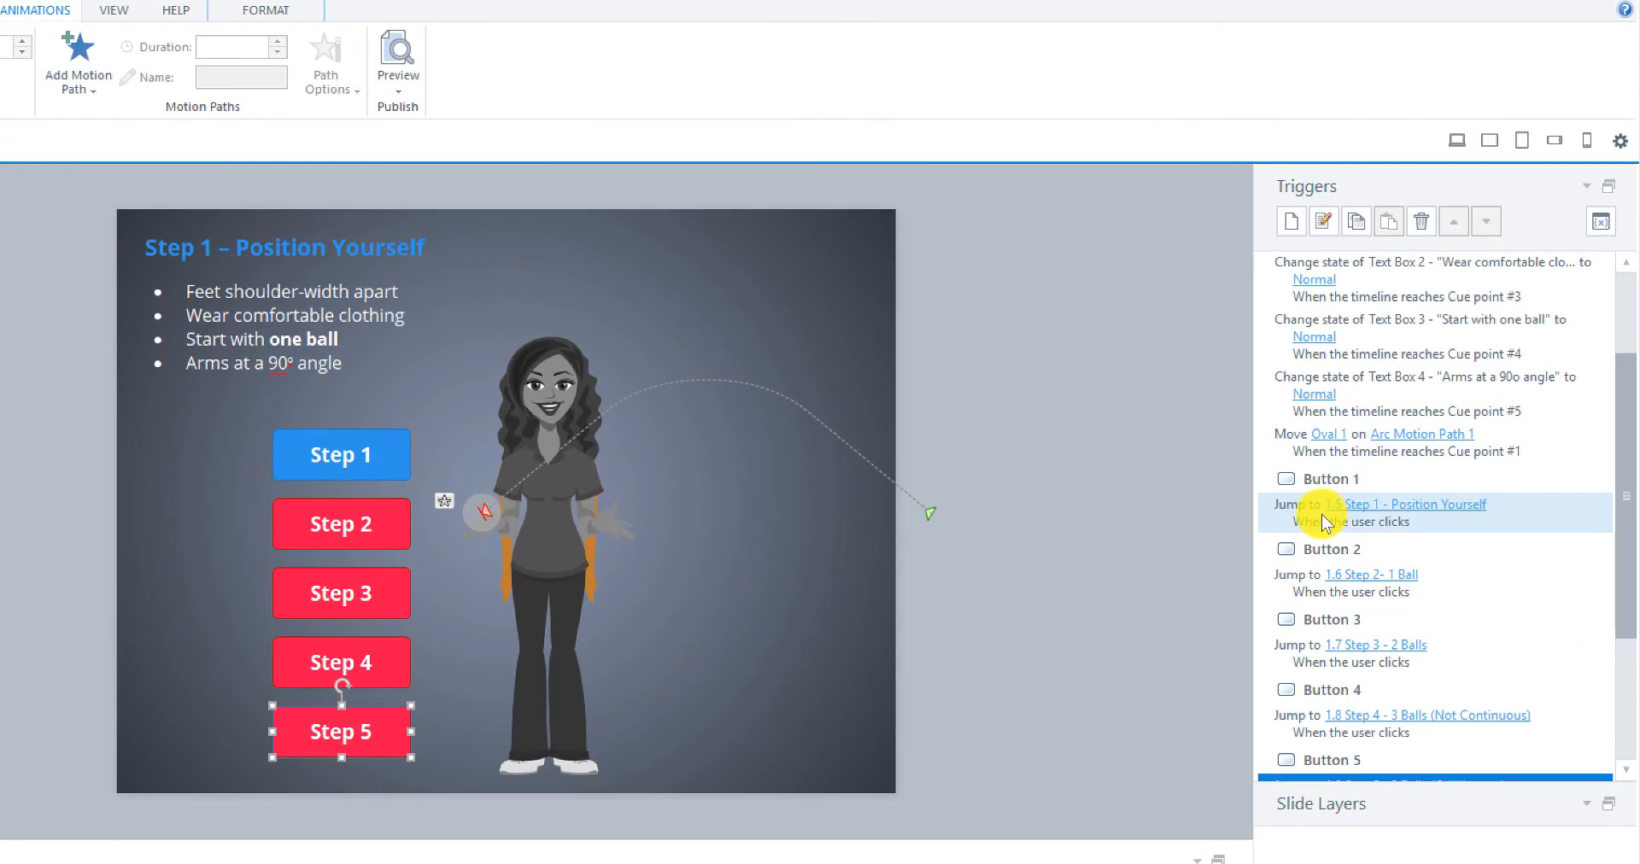
Check which slide the click trigger of each of the five step buttons jumps to
click(1311, 478)
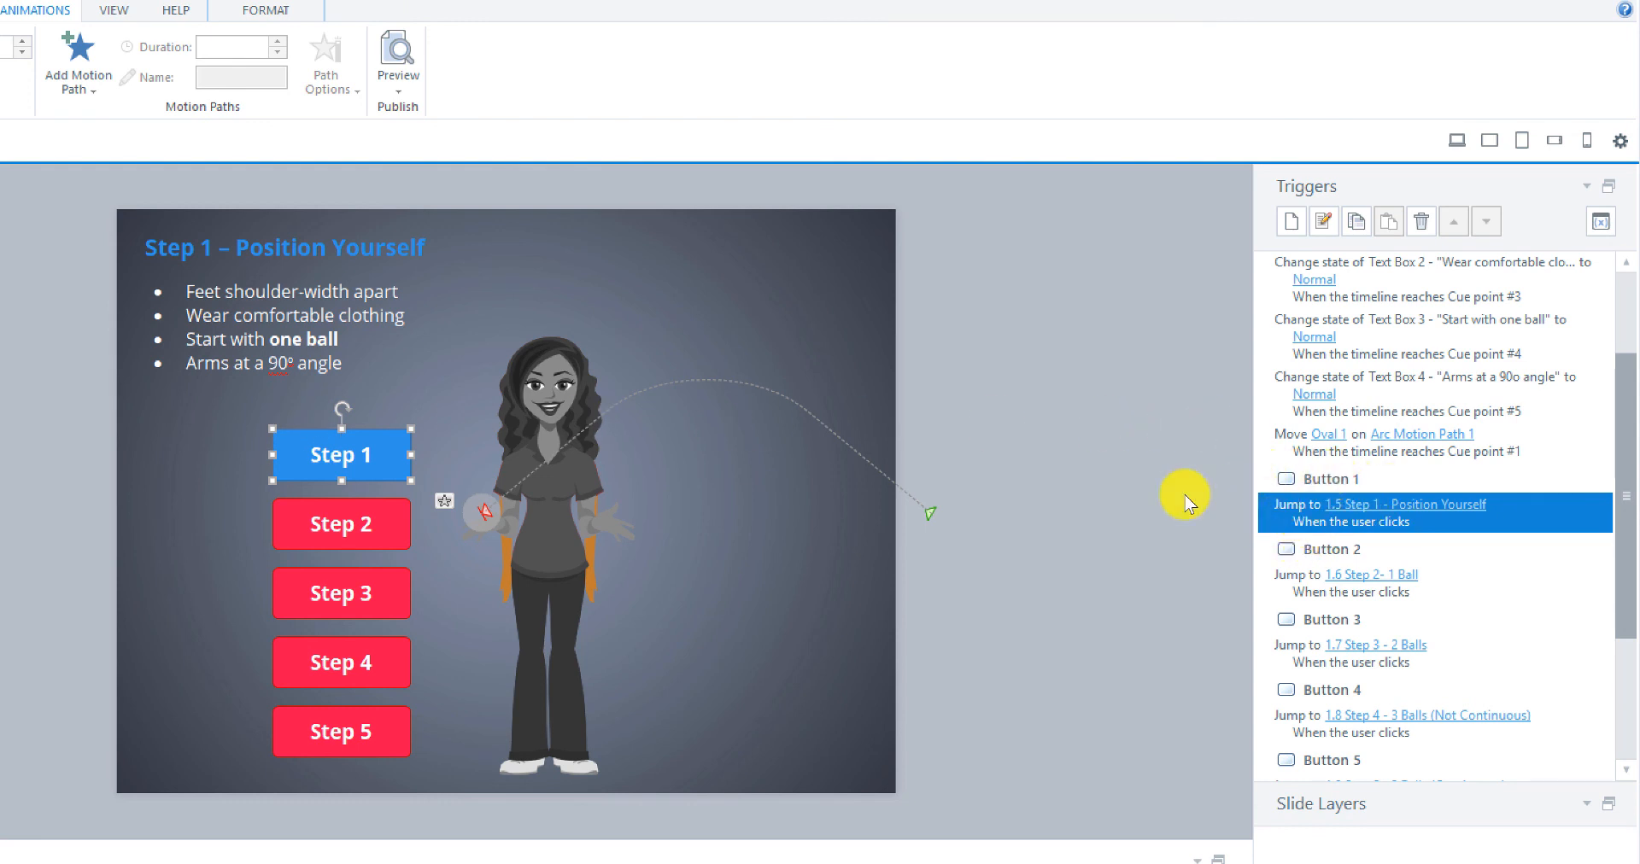
click(1324, 583)
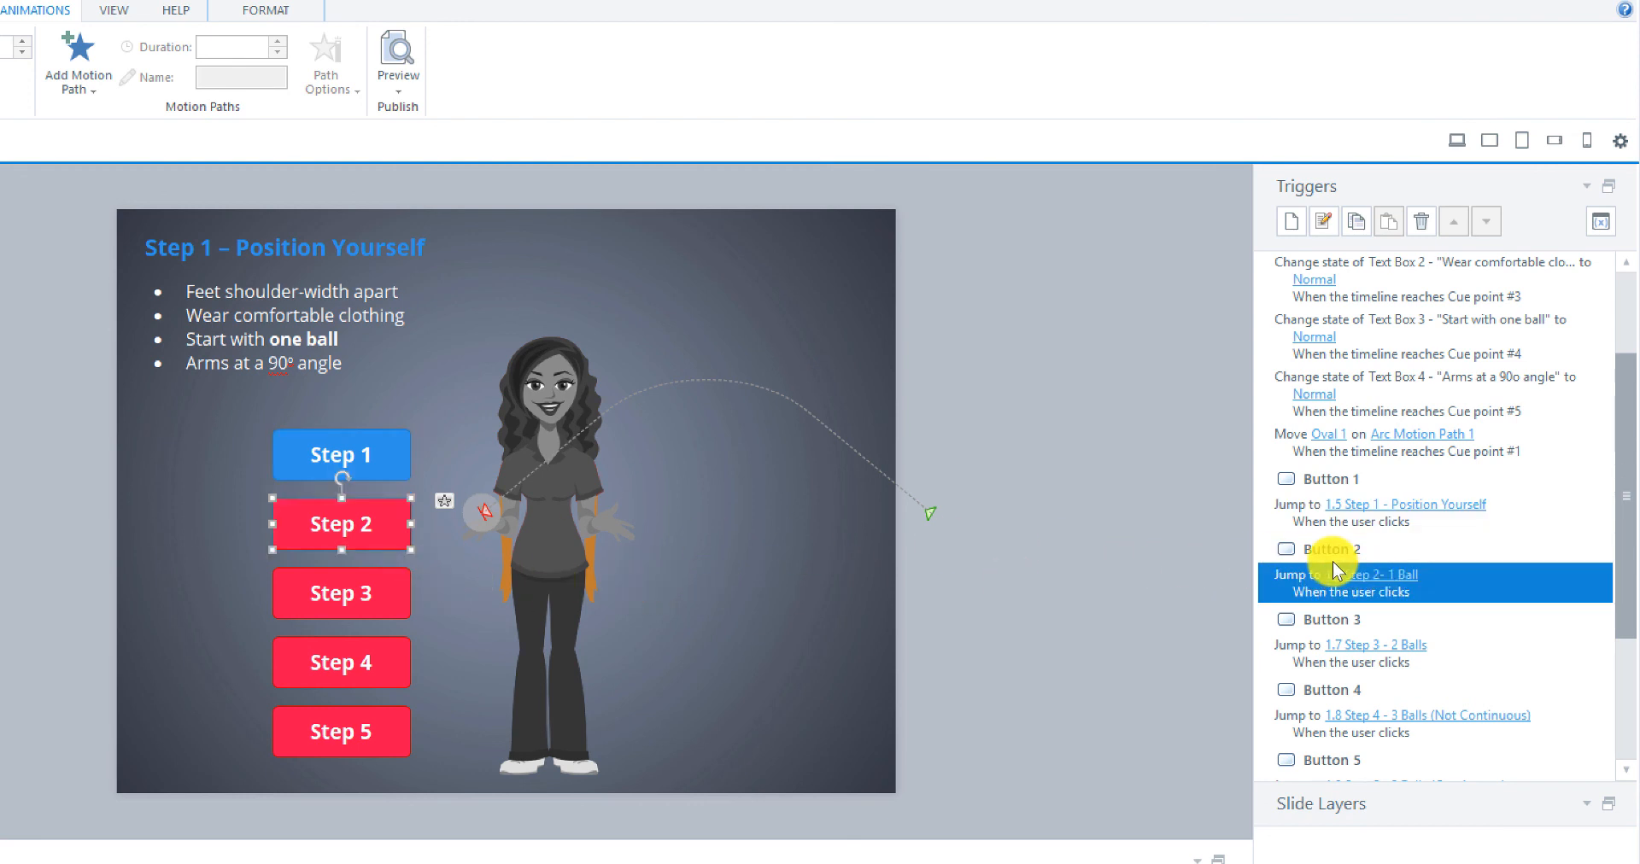
scroll(1408, 577, down, 3)
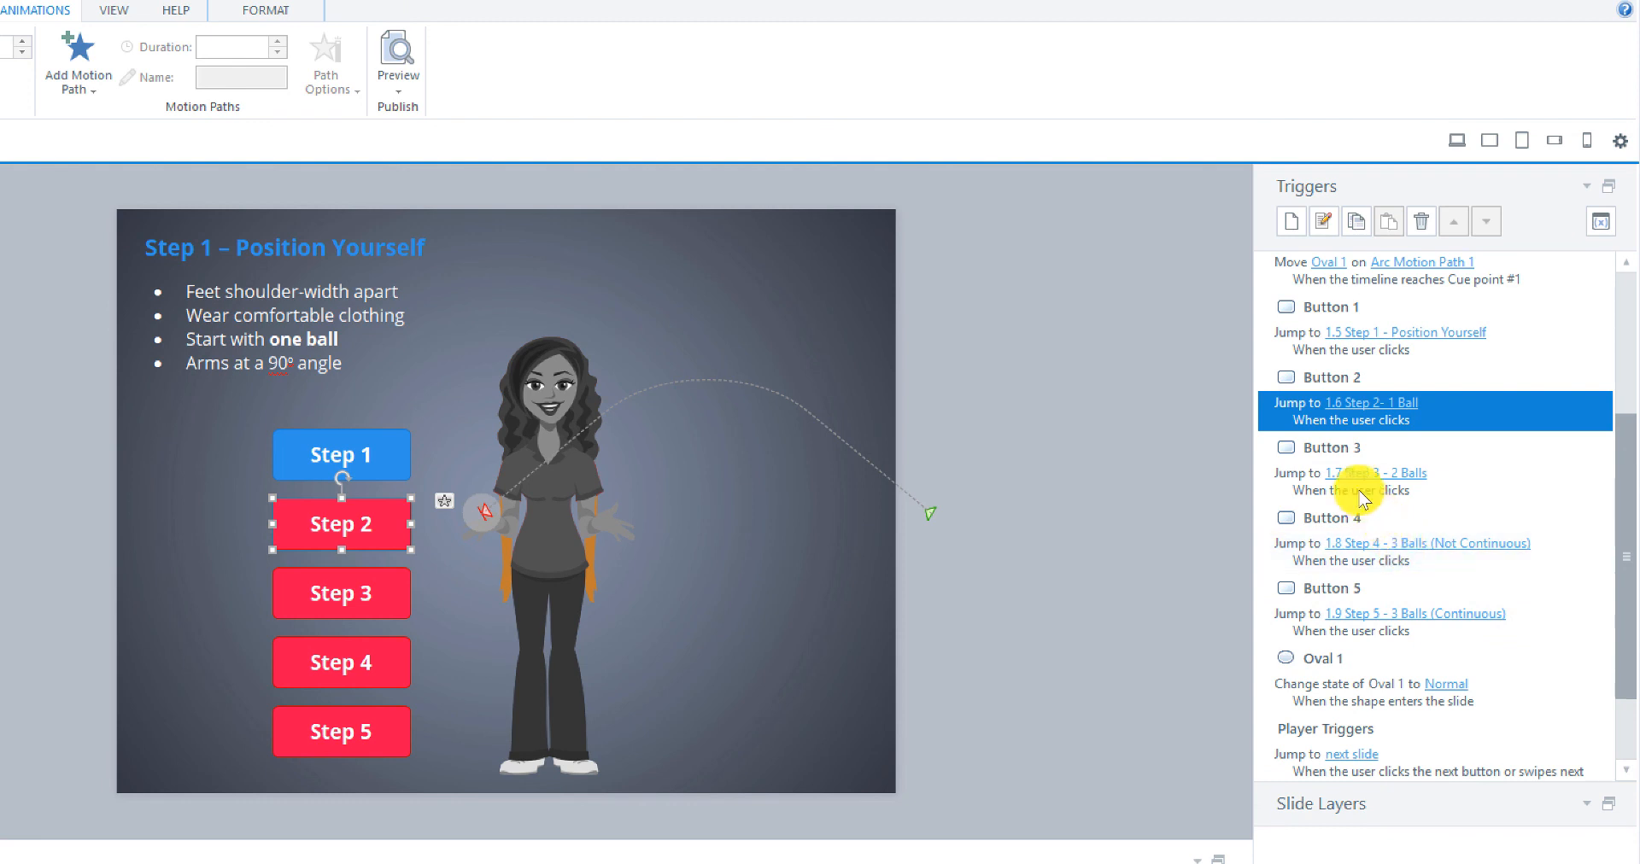
click(1312, 492)
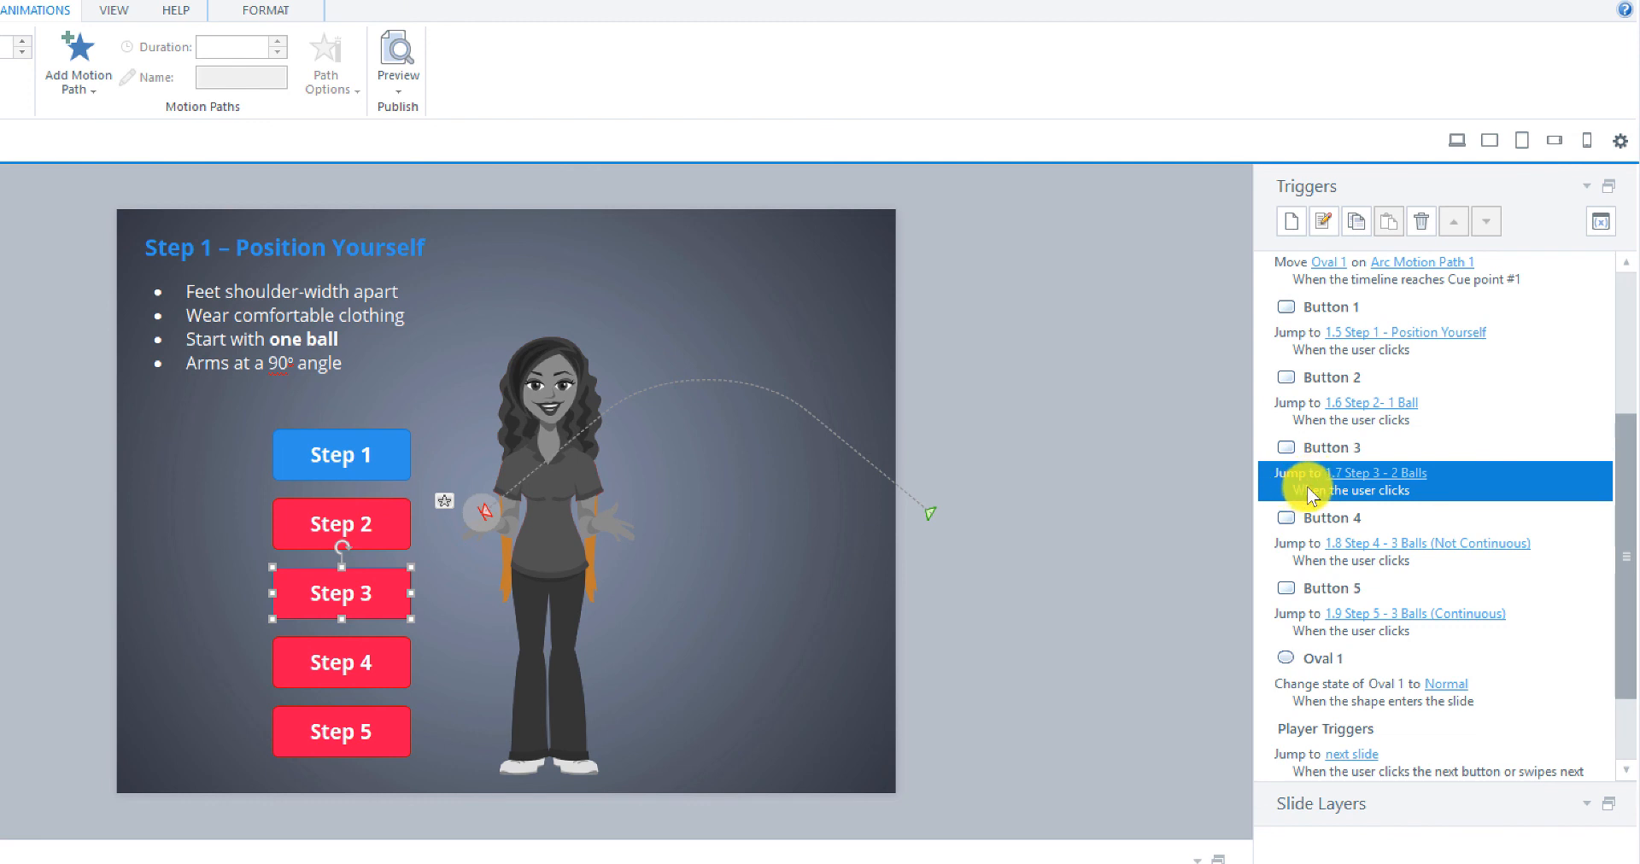
click(1325, 556)
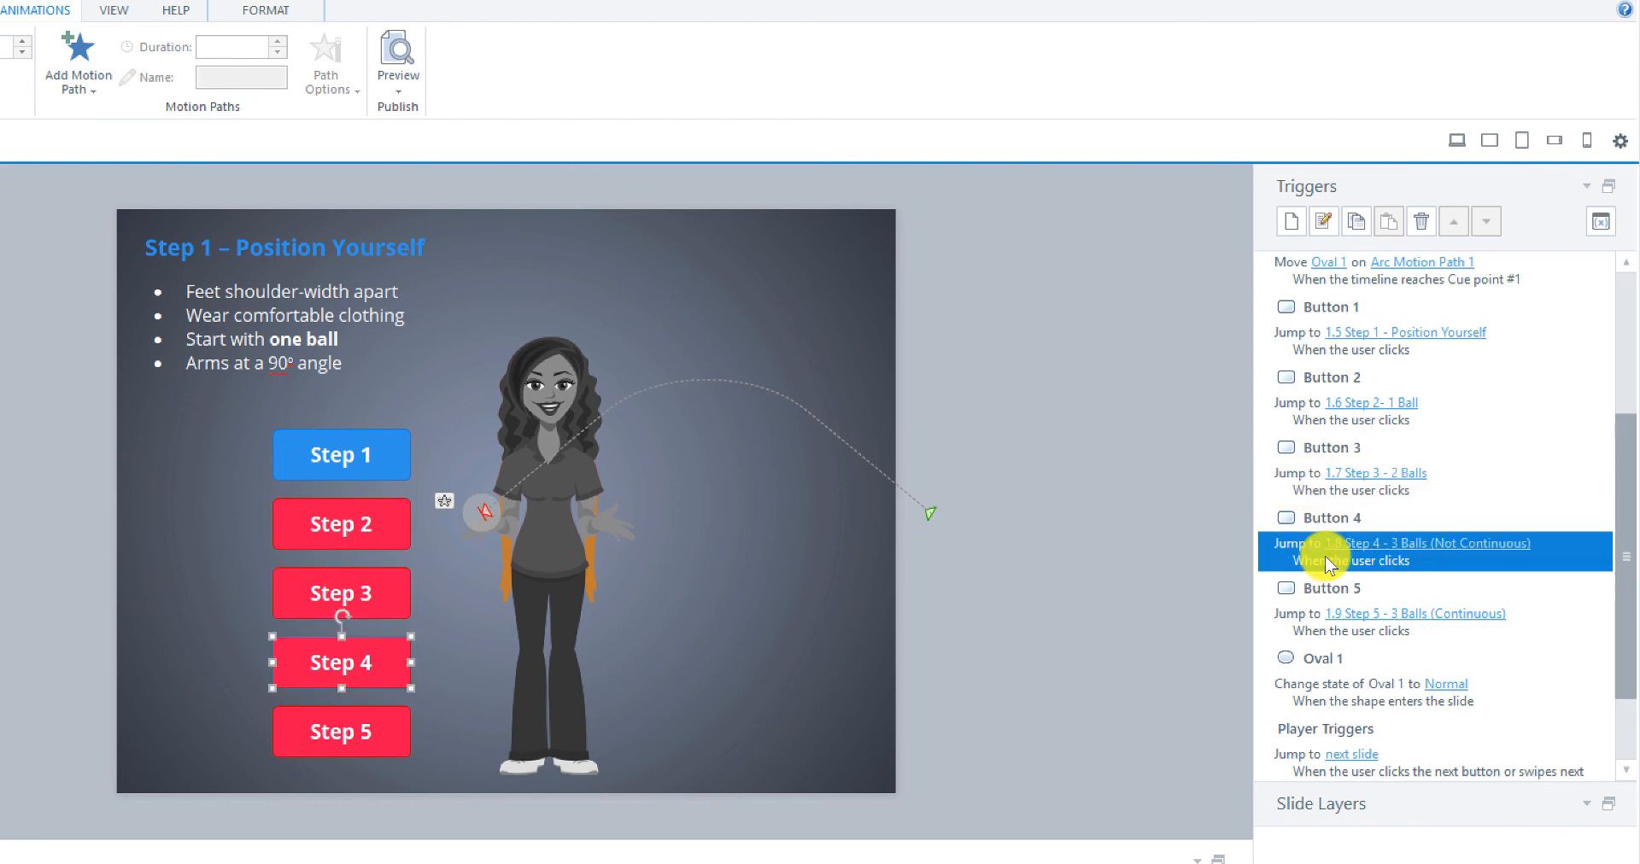
click(1327, 626)
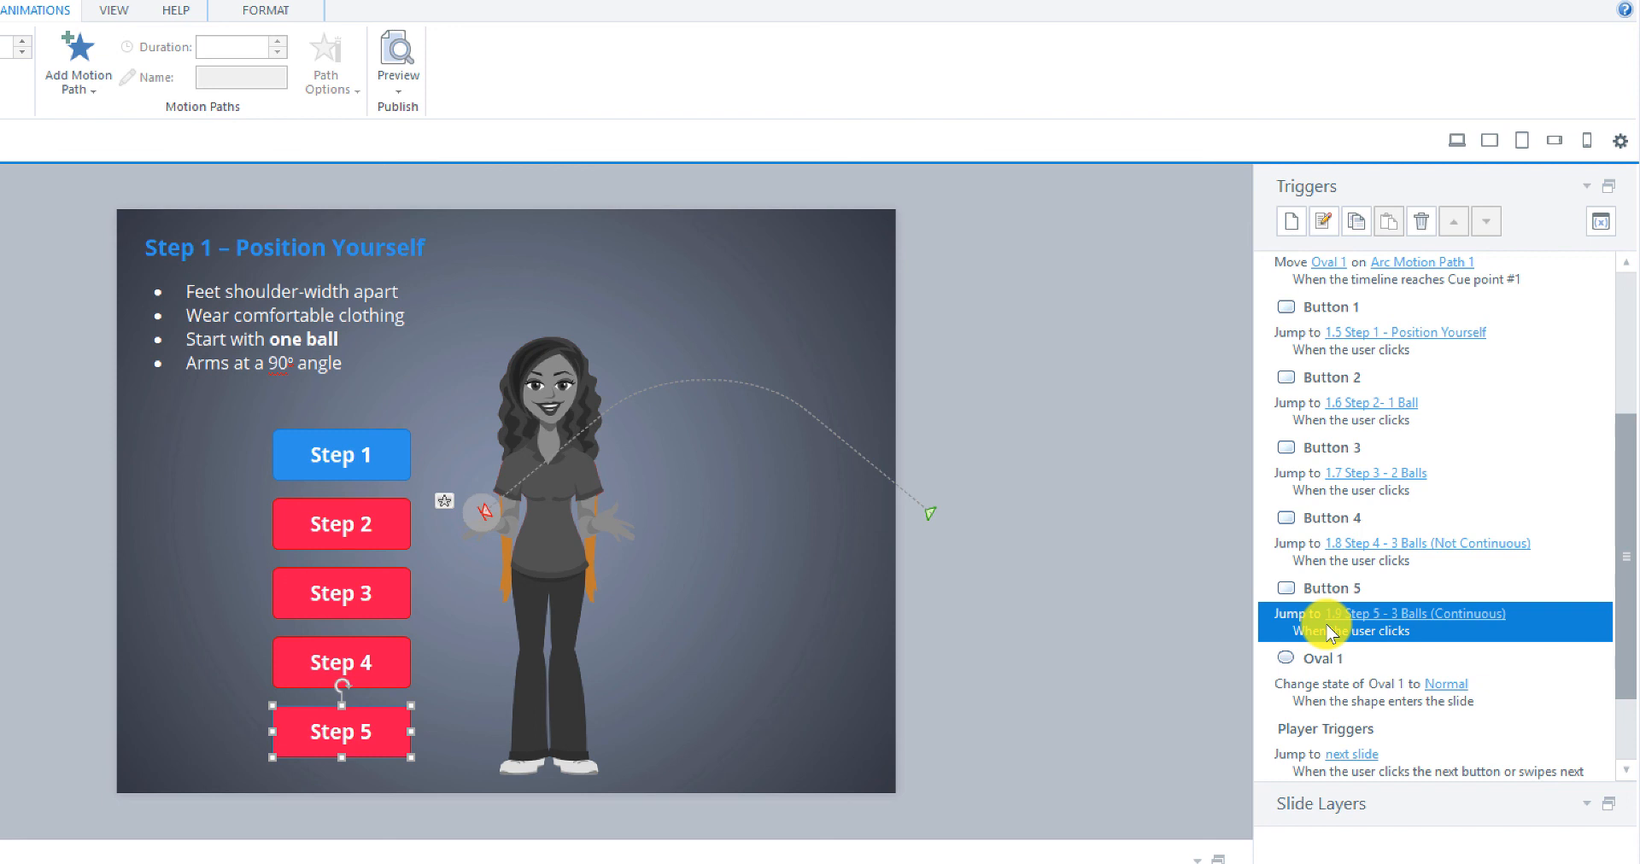
scroll(1332, 619, down, 1)
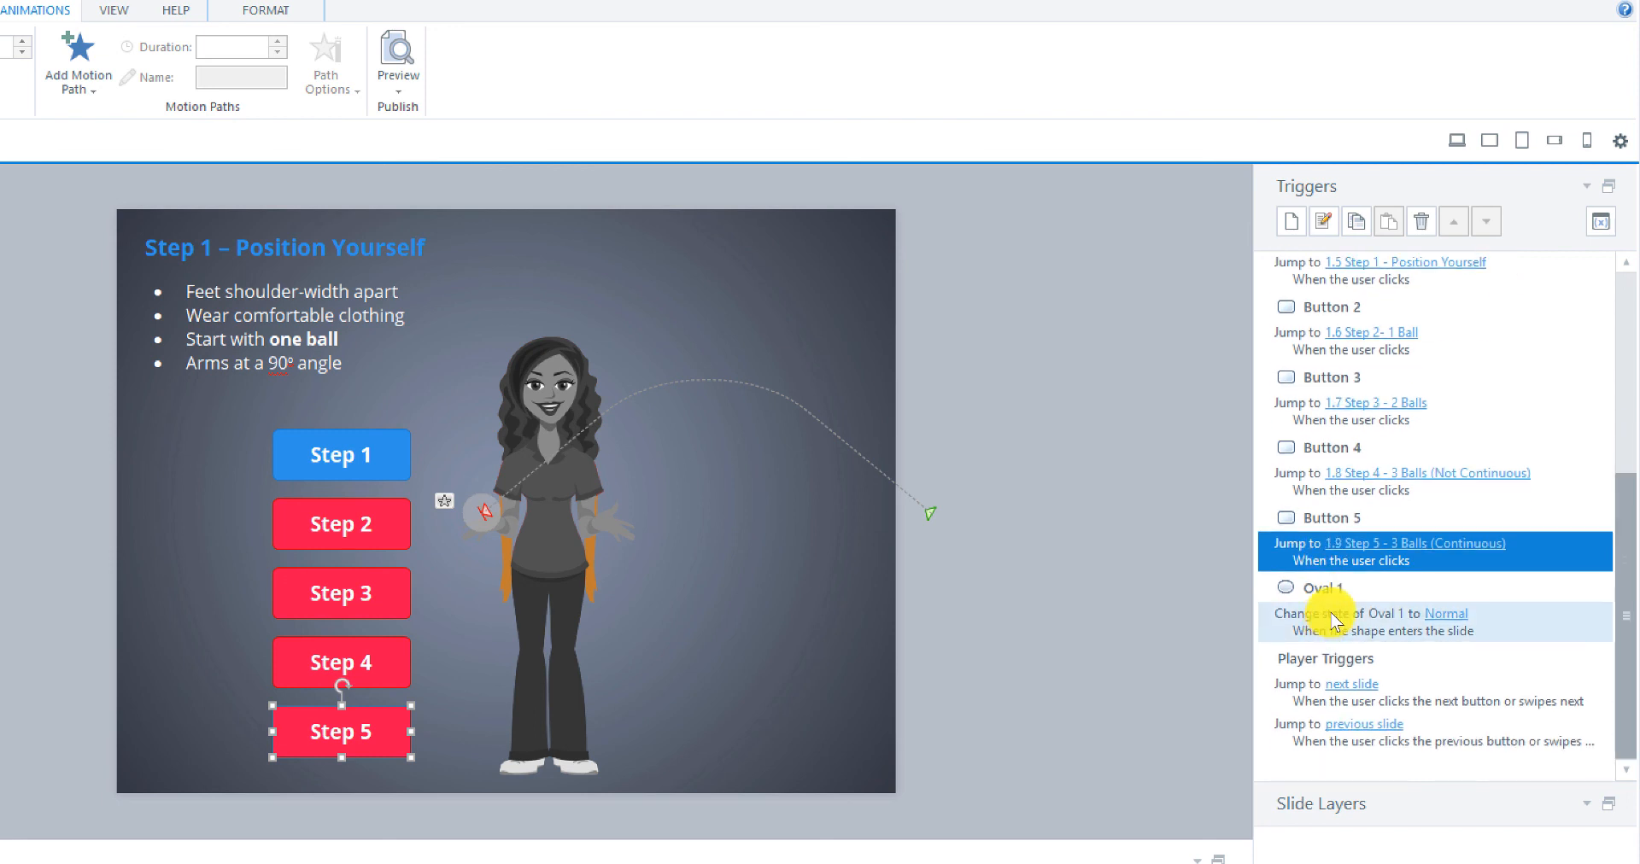
Set the player's next-button trigger to jump to 1.6 Step 2- 1 Ball and the previous-button trigger to 1.4 The Juggling Process
click(1341, 690)
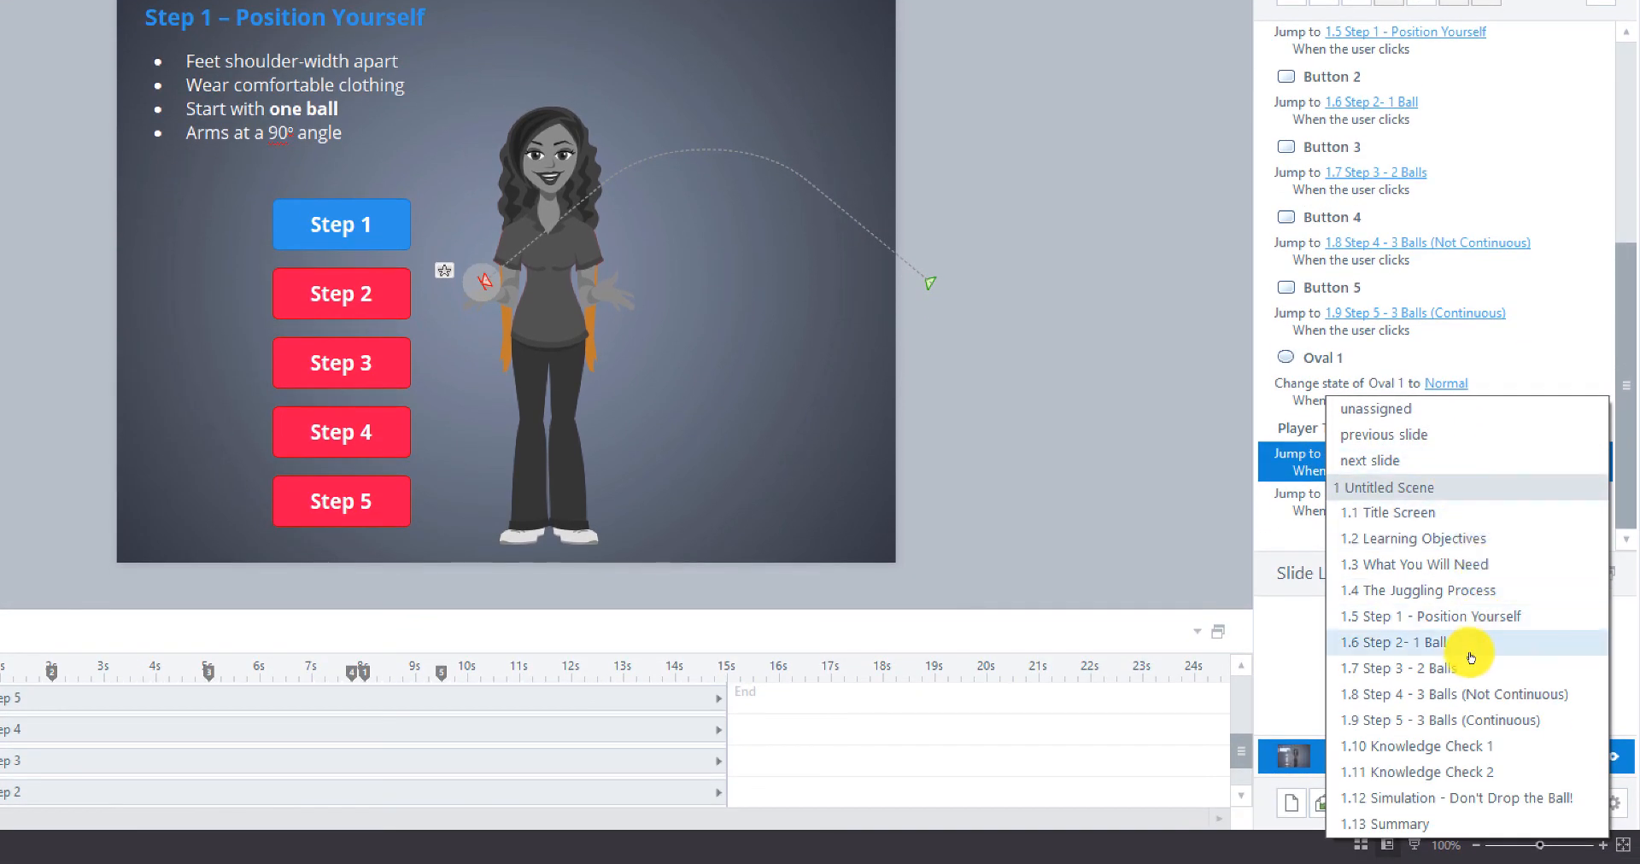
click(1459, 643)
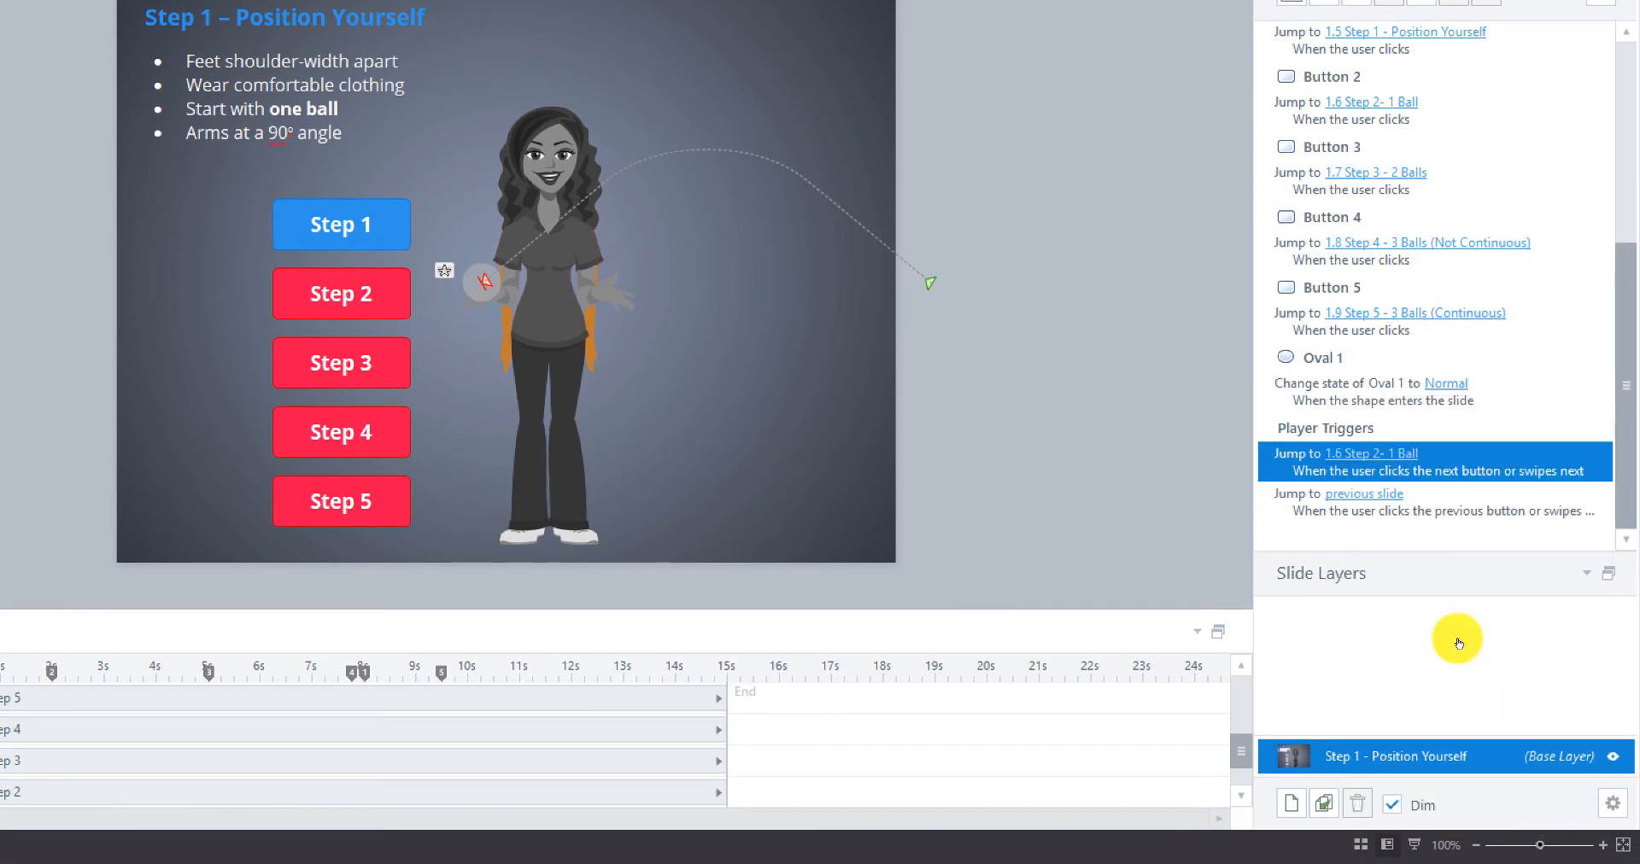
click(1368, 495)
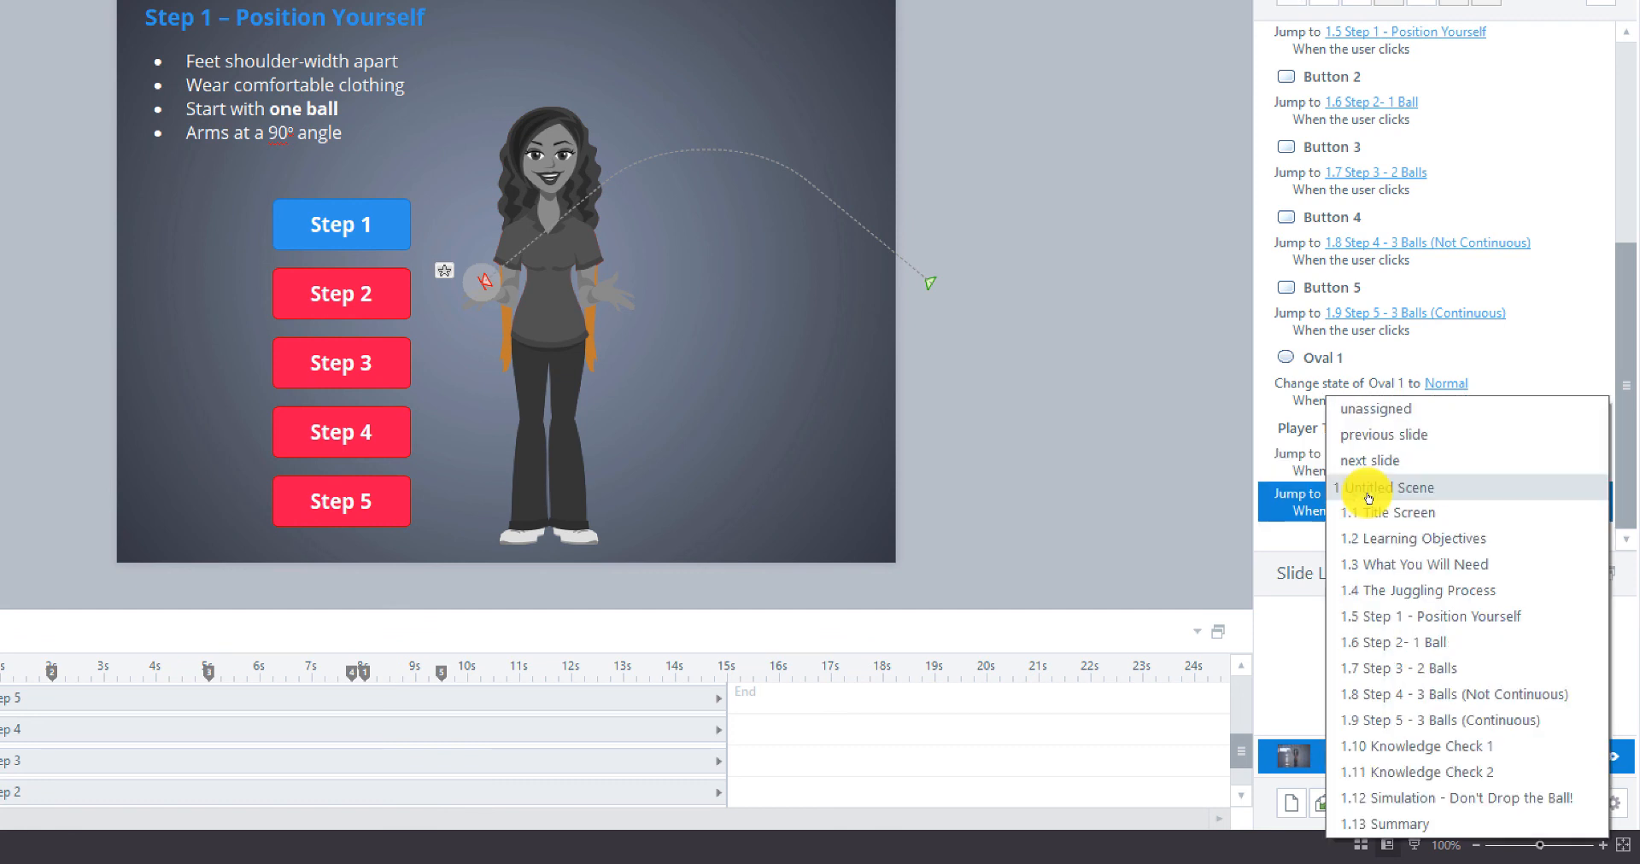
click(1392, 592)
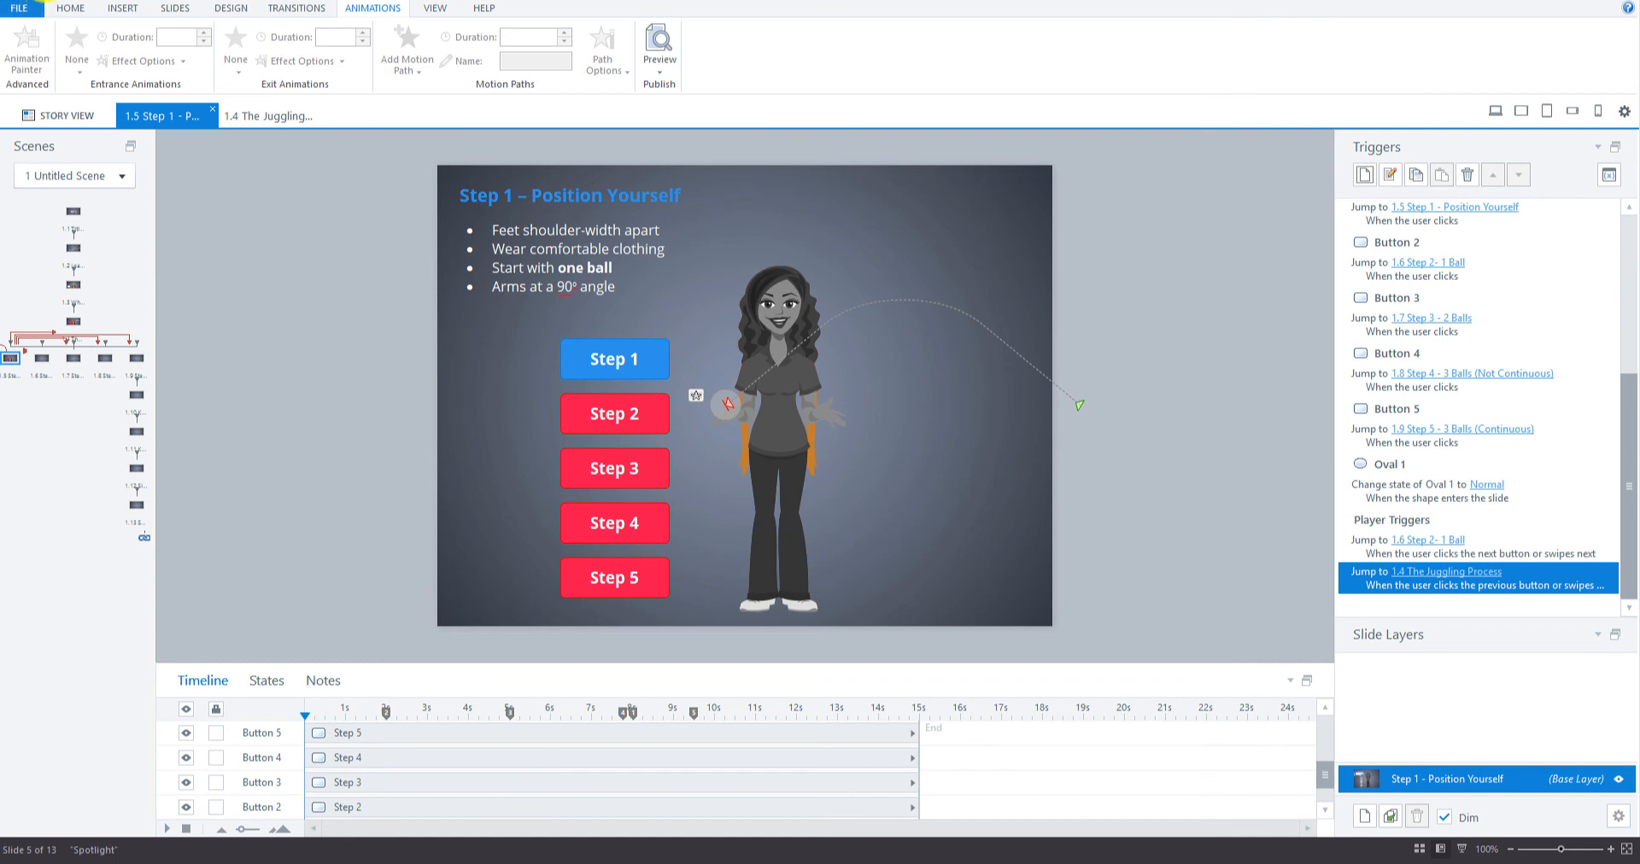
click(37, 0)
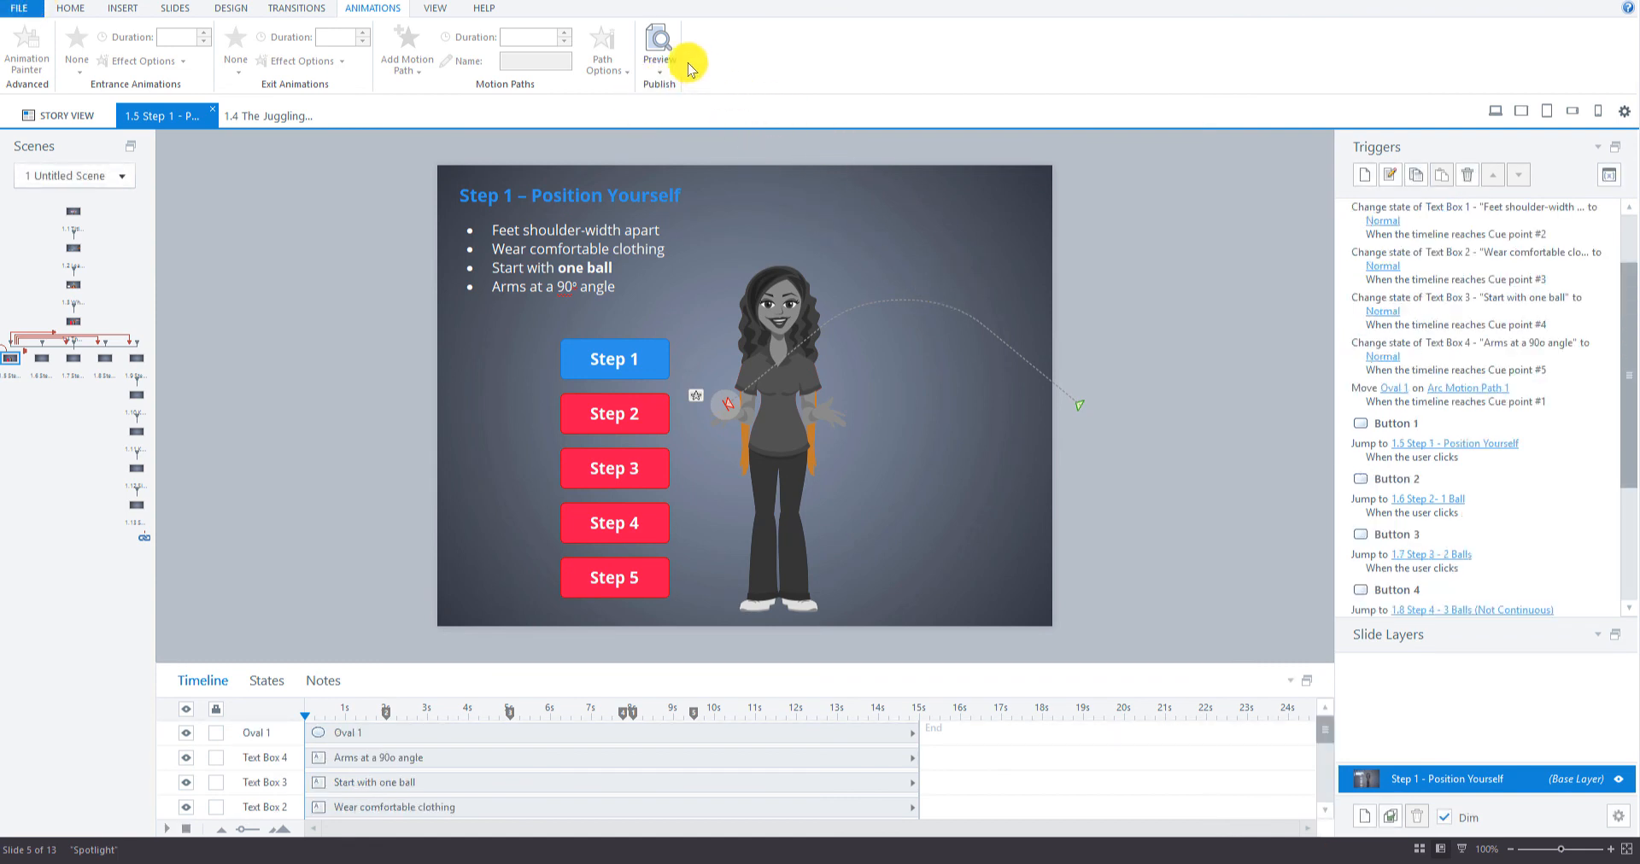
Preview the course, test the Step 2 to Step 5 buttons from the Step 1 slide, returning to it each time, and replay the slide
click(663, 42)
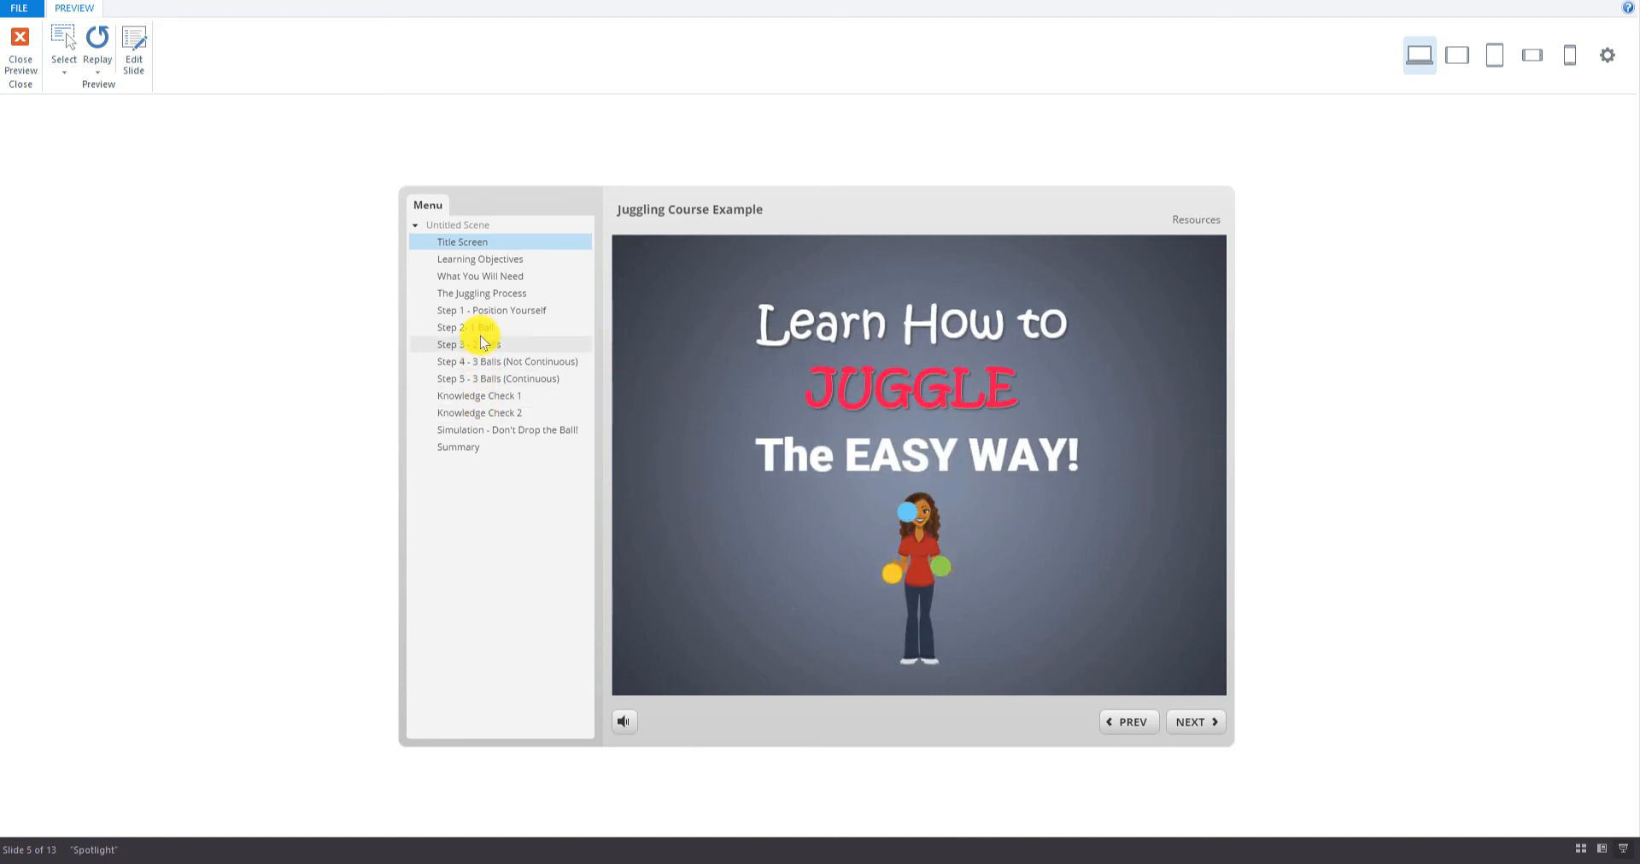
click(444, 312)
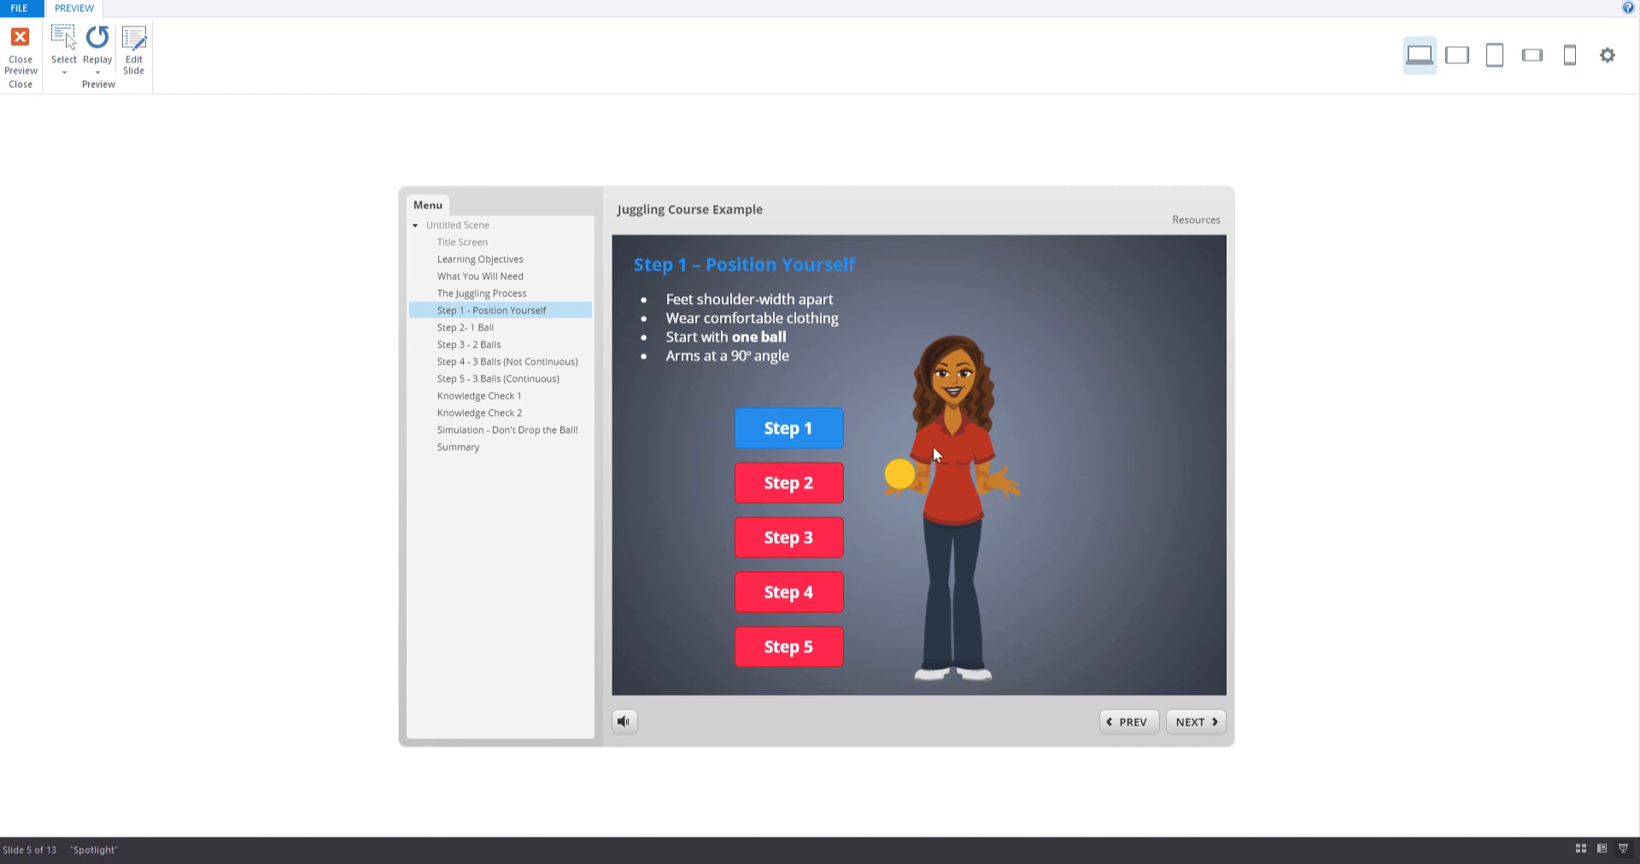
click(803, 487)
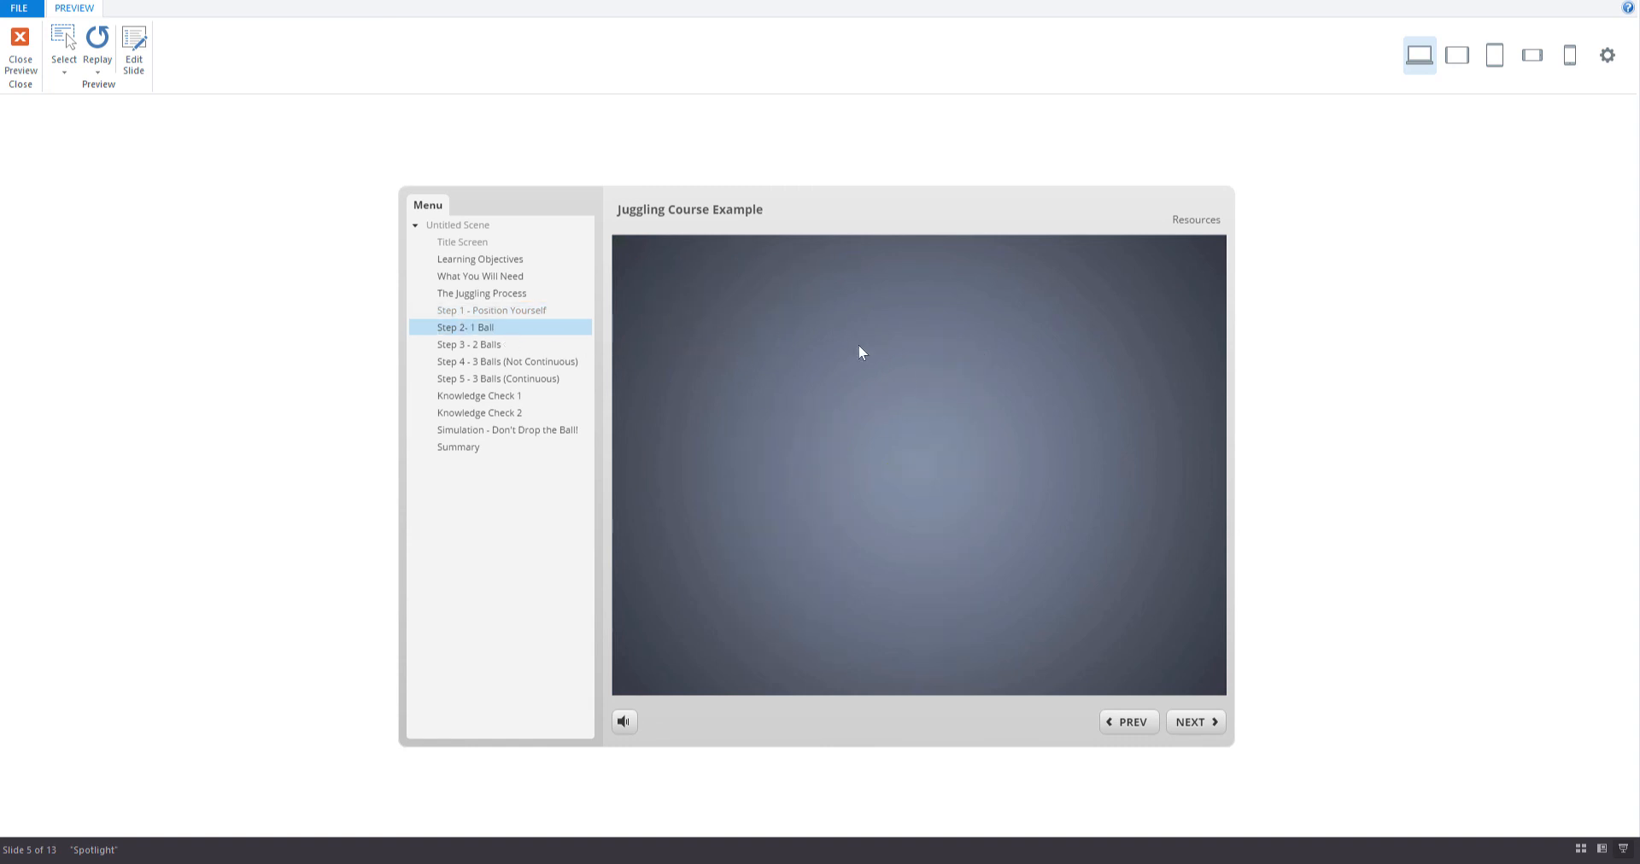
click(537, 311)
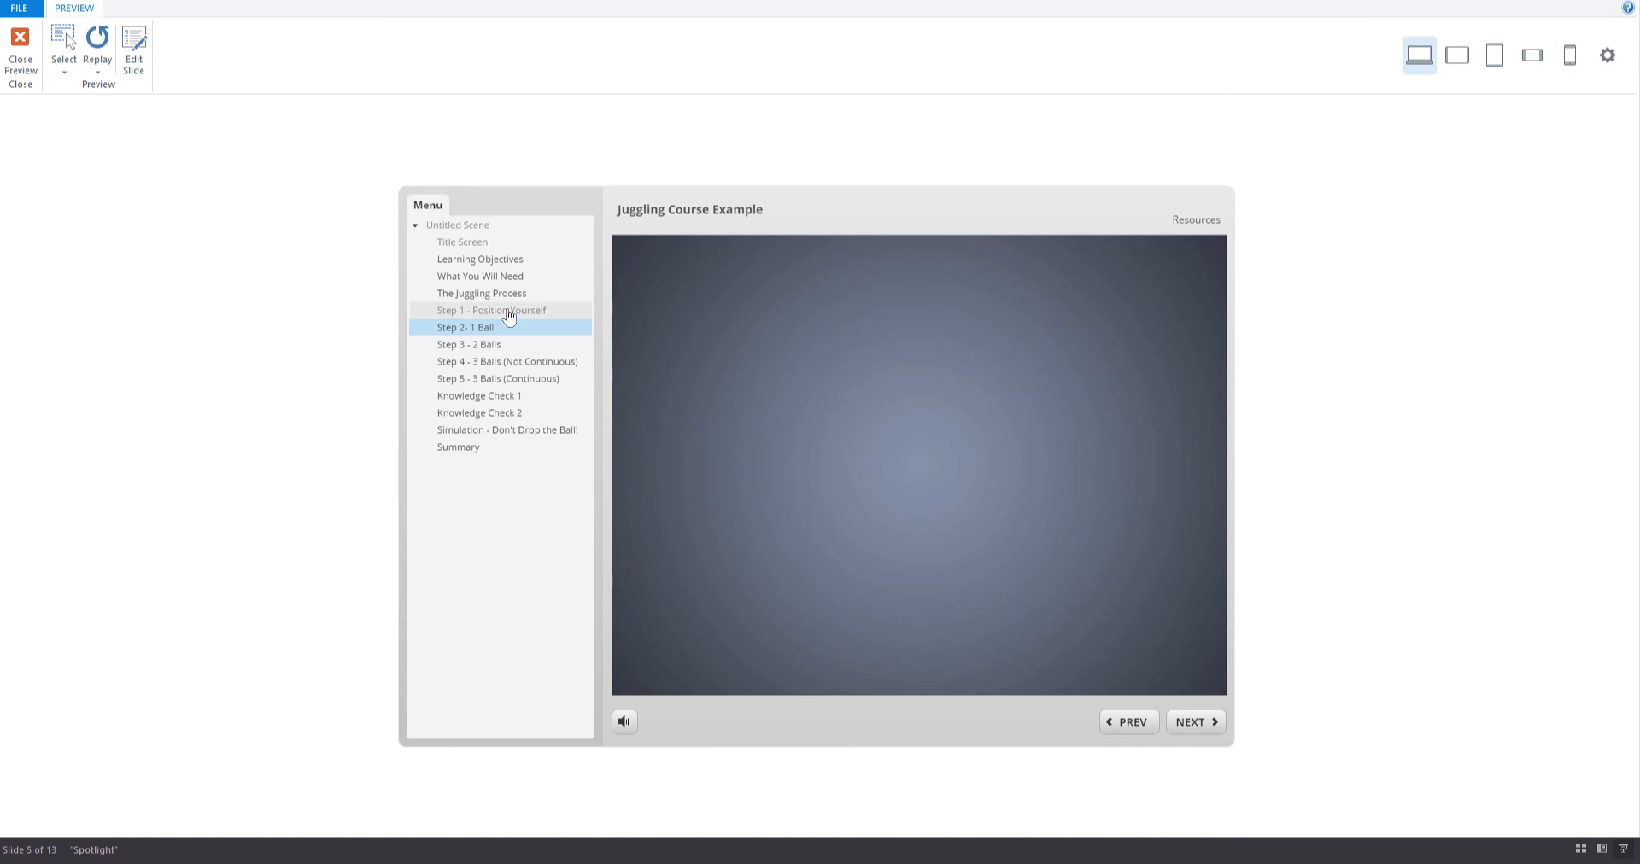
click(790, 540)
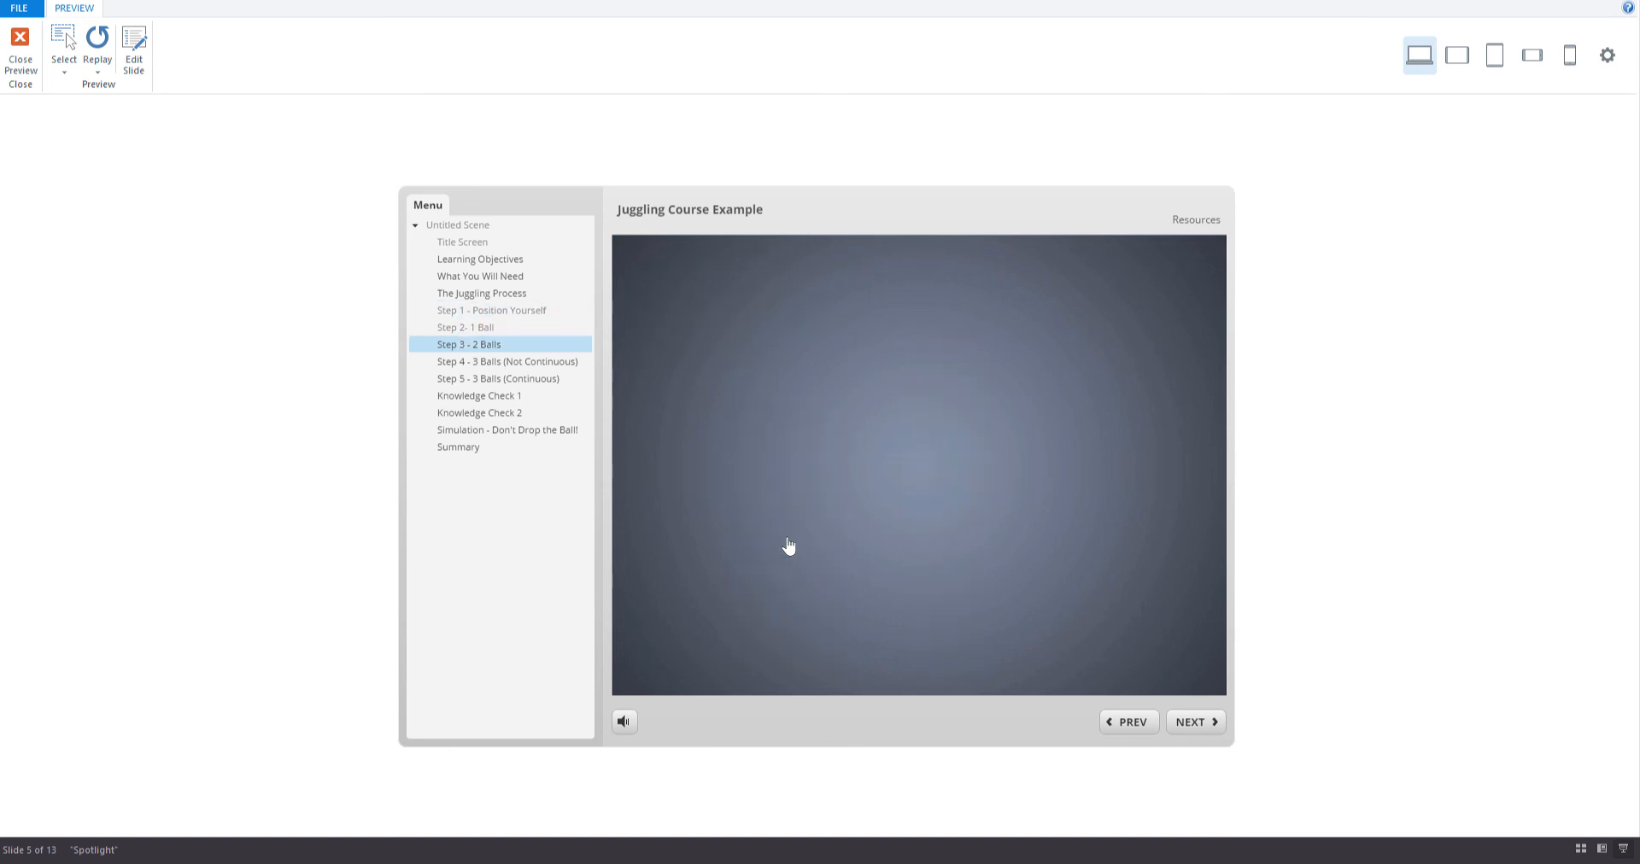
click(493, 313)
click(789, 592)
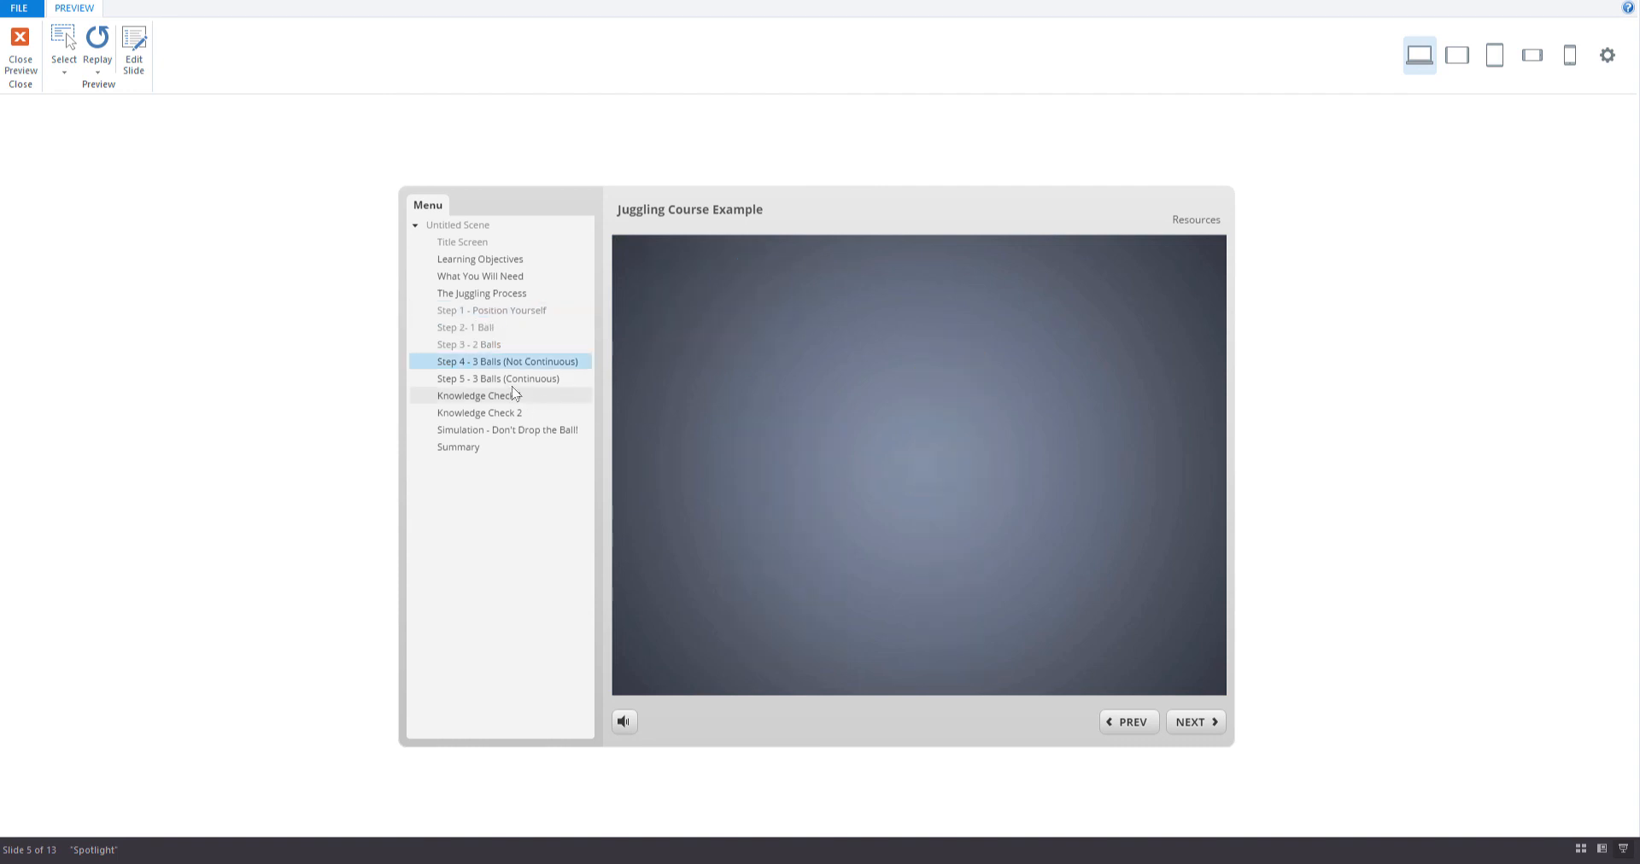
click(514, 317)
click(811, 647)
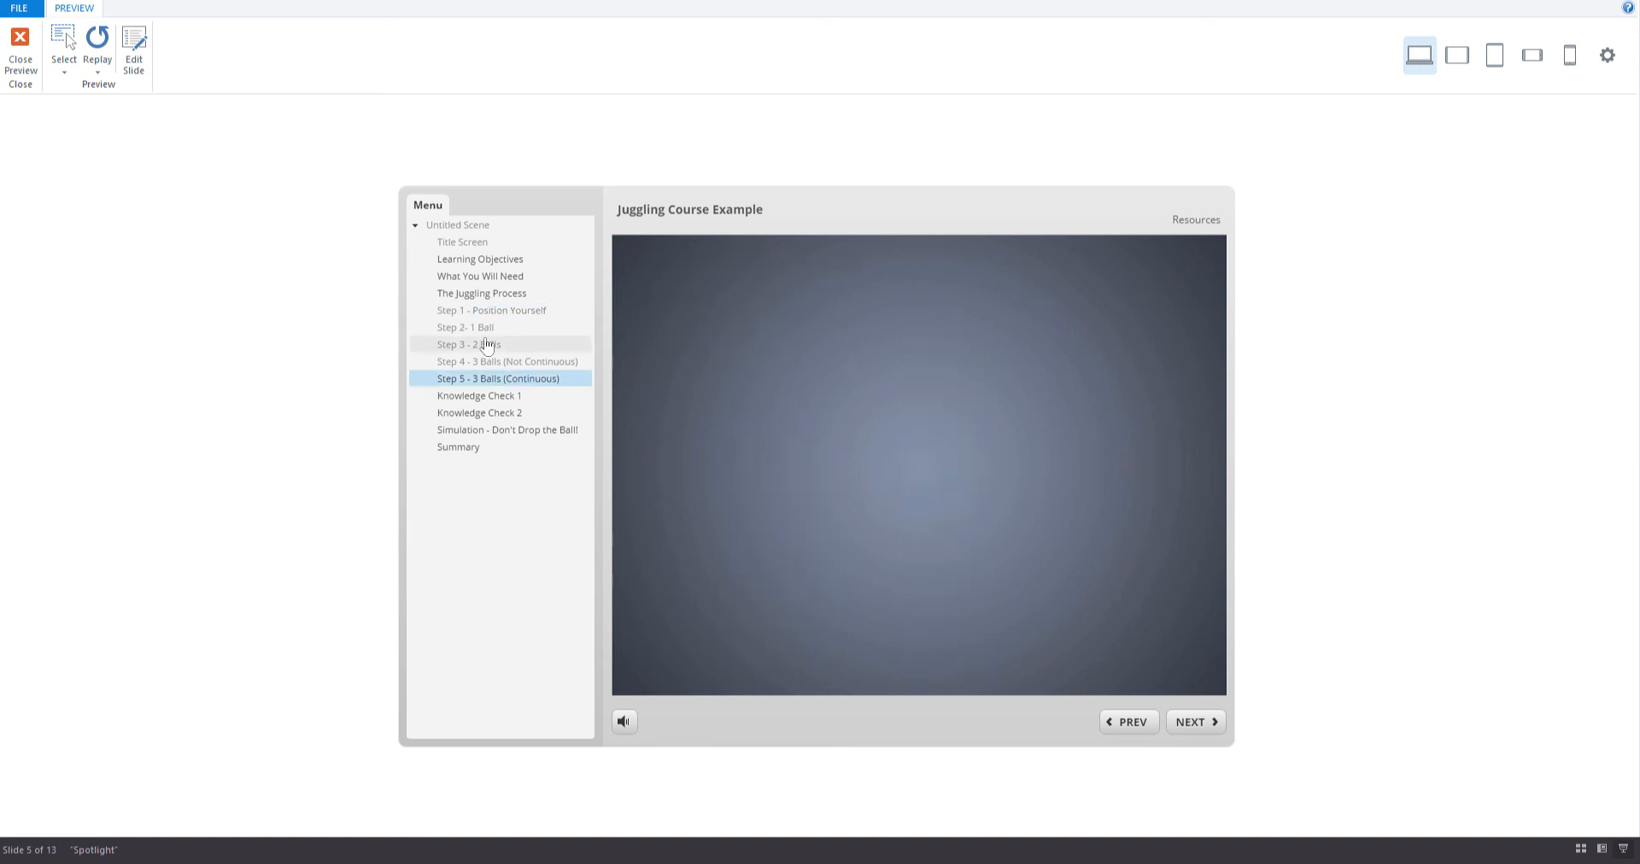
click(472, 312)
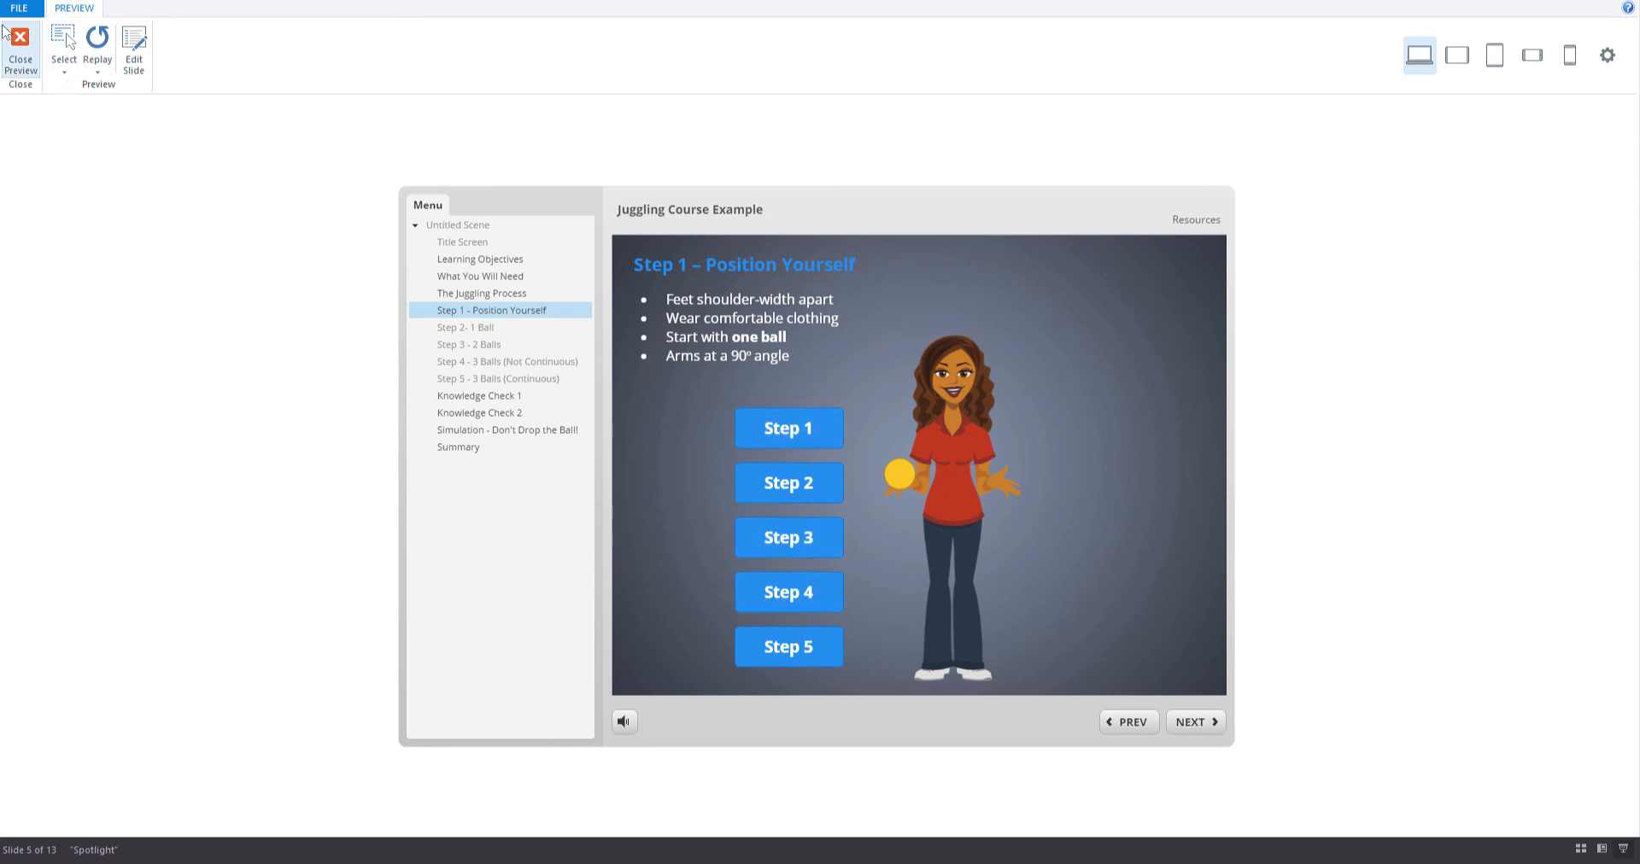
click(98, 61)
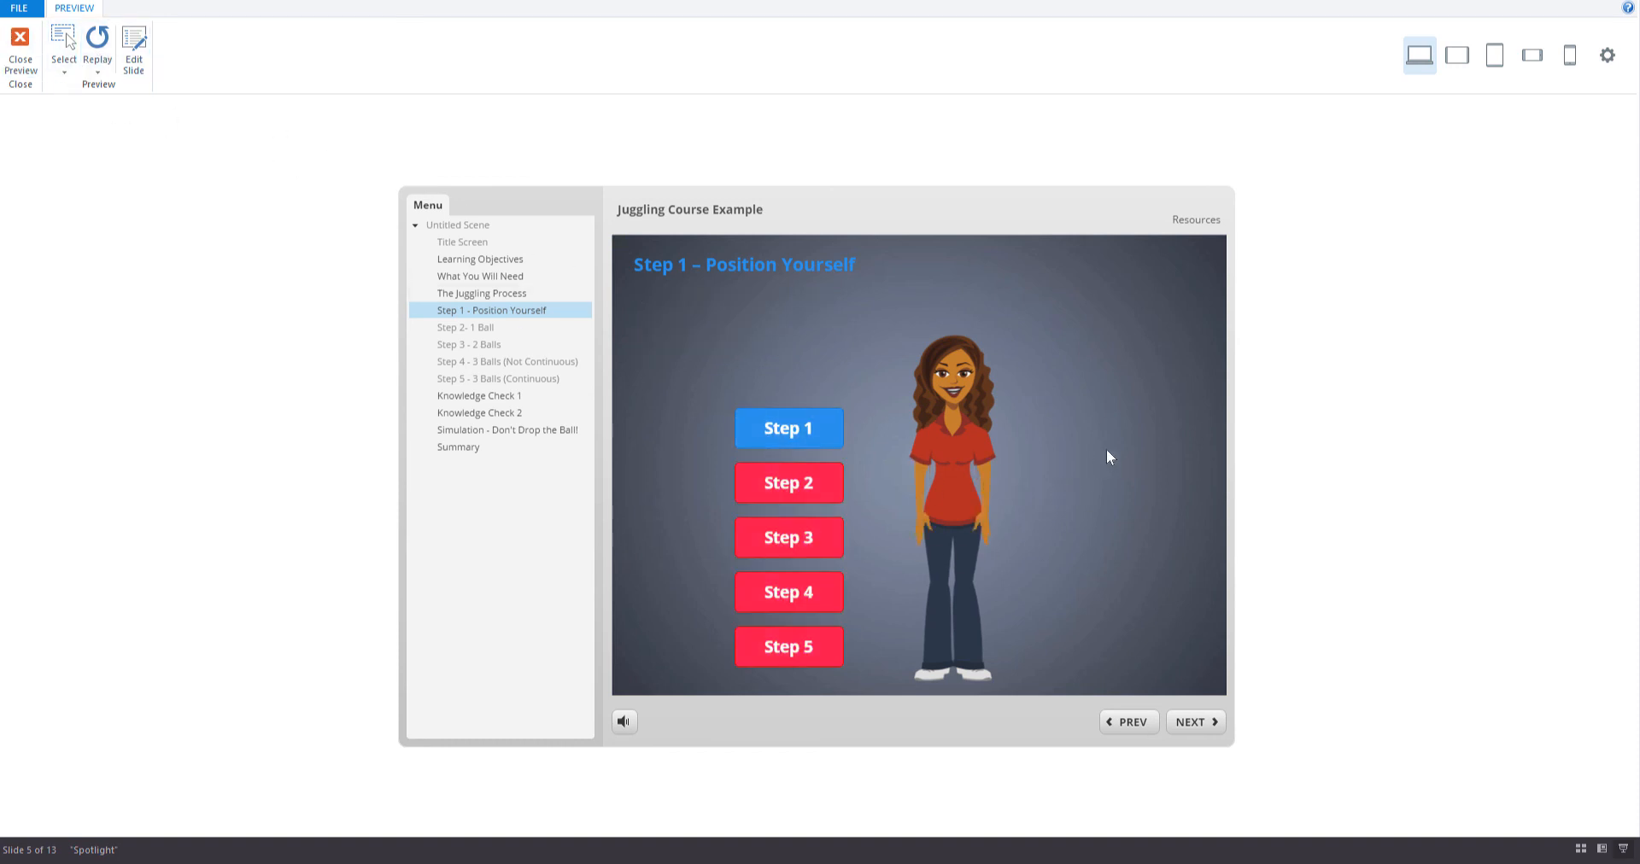